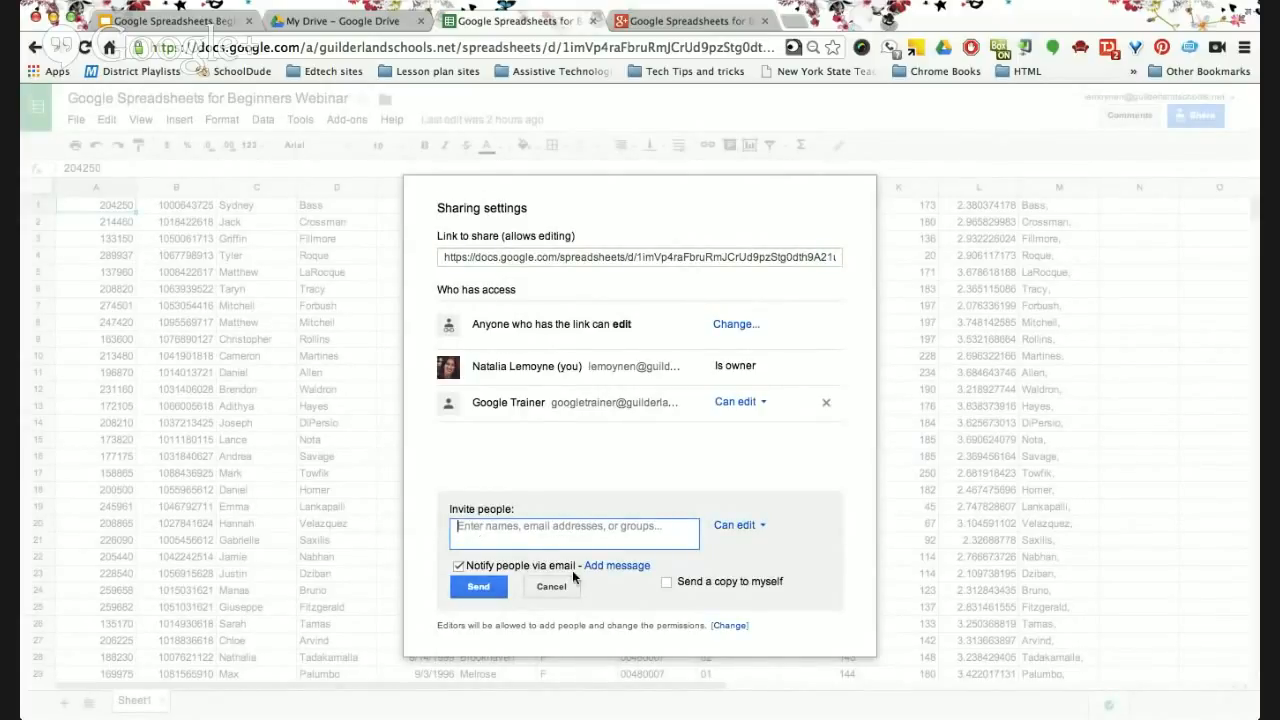
- Cancel the pending invitation and close Sharing settings, returning to the student sheet
left_click(546, 591)
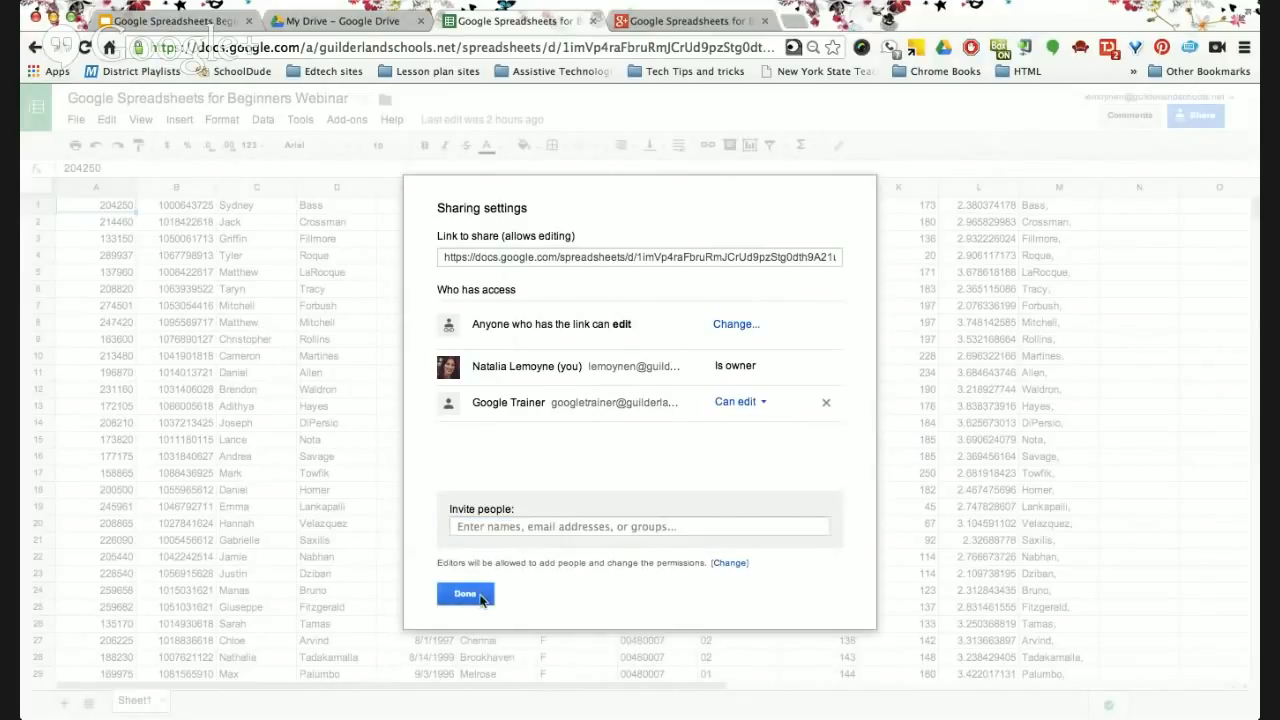
left_click(476, 594)
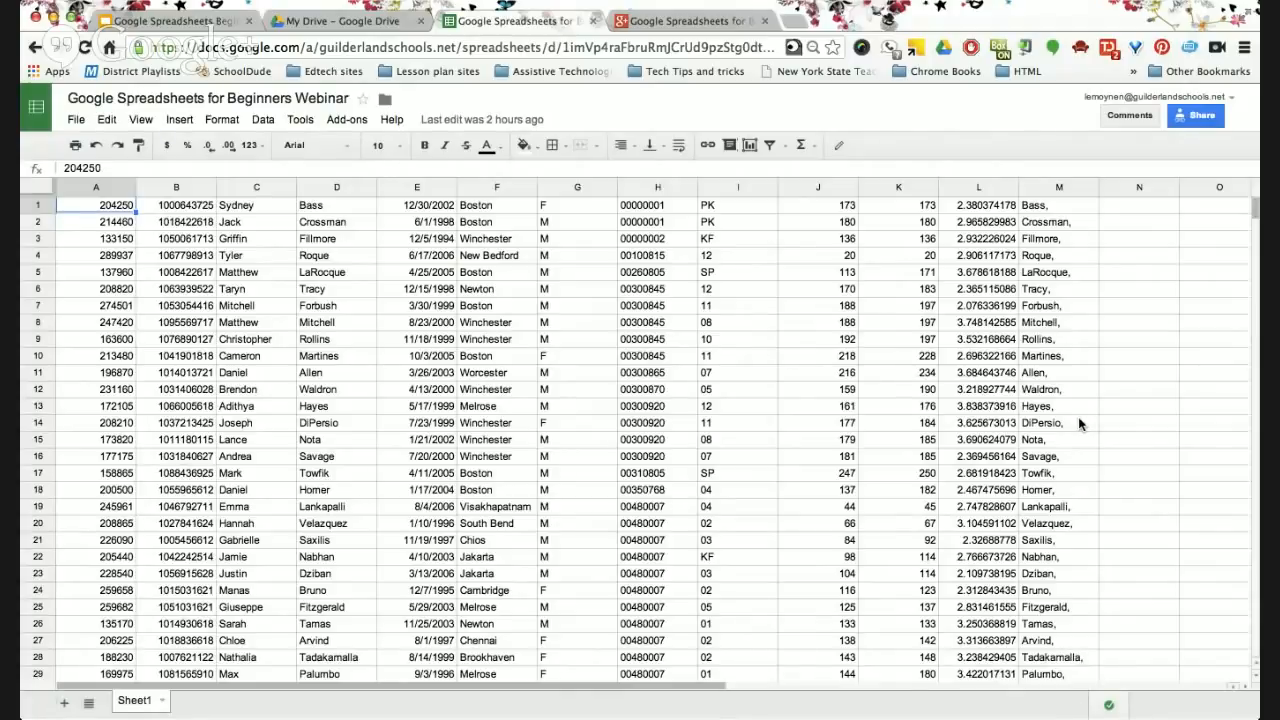
- Post the comment 'this is an invalid field' on cell A1, then select cell J2
left_click(1116, 116)
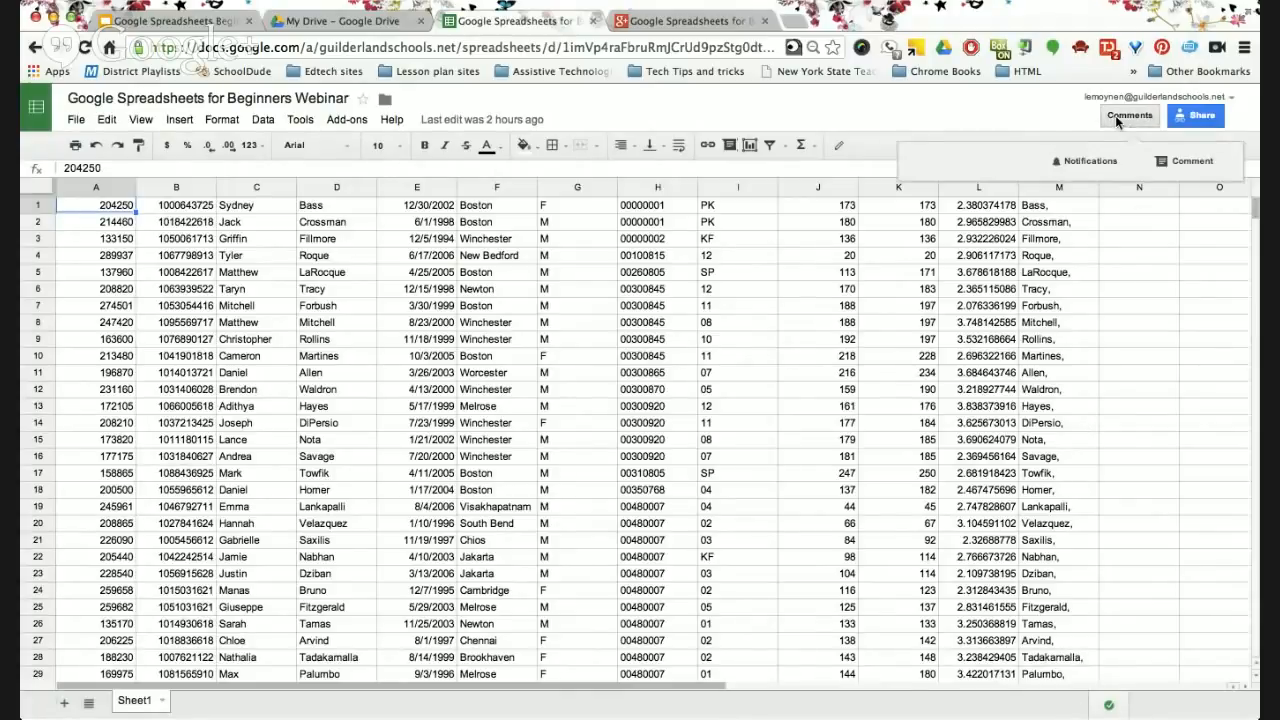
left_click(1185, 161)
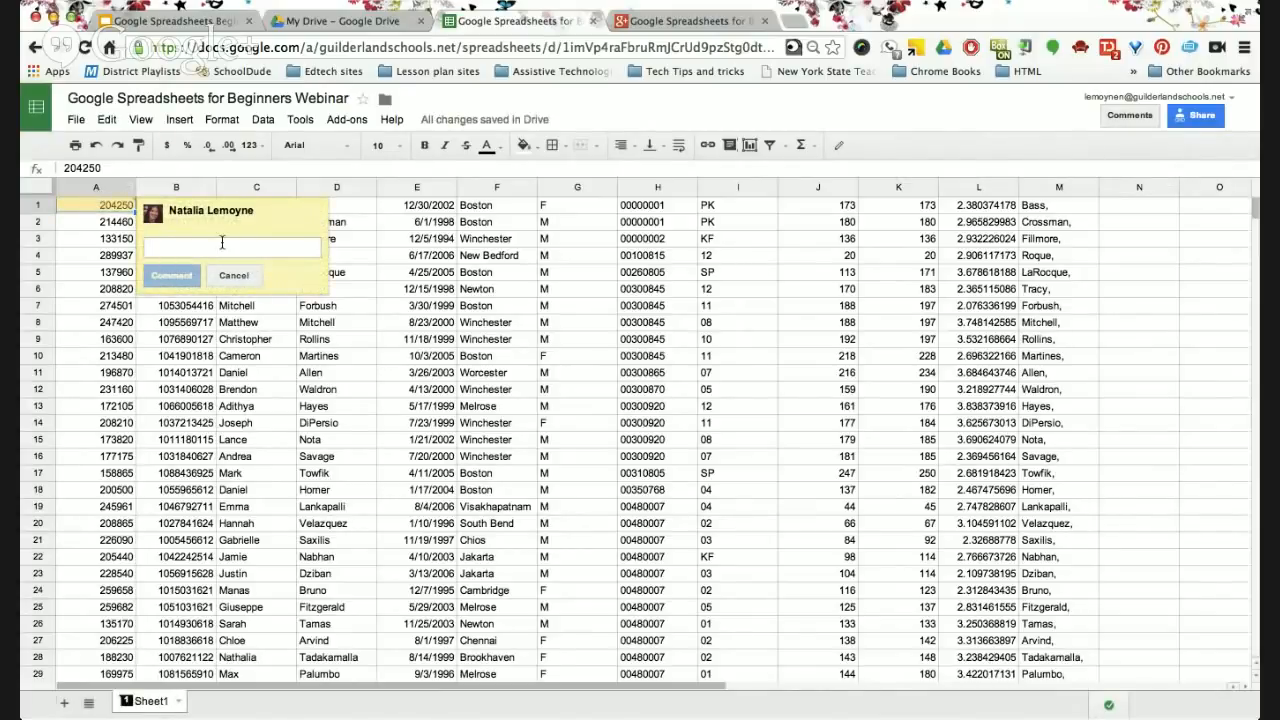
type("this is")
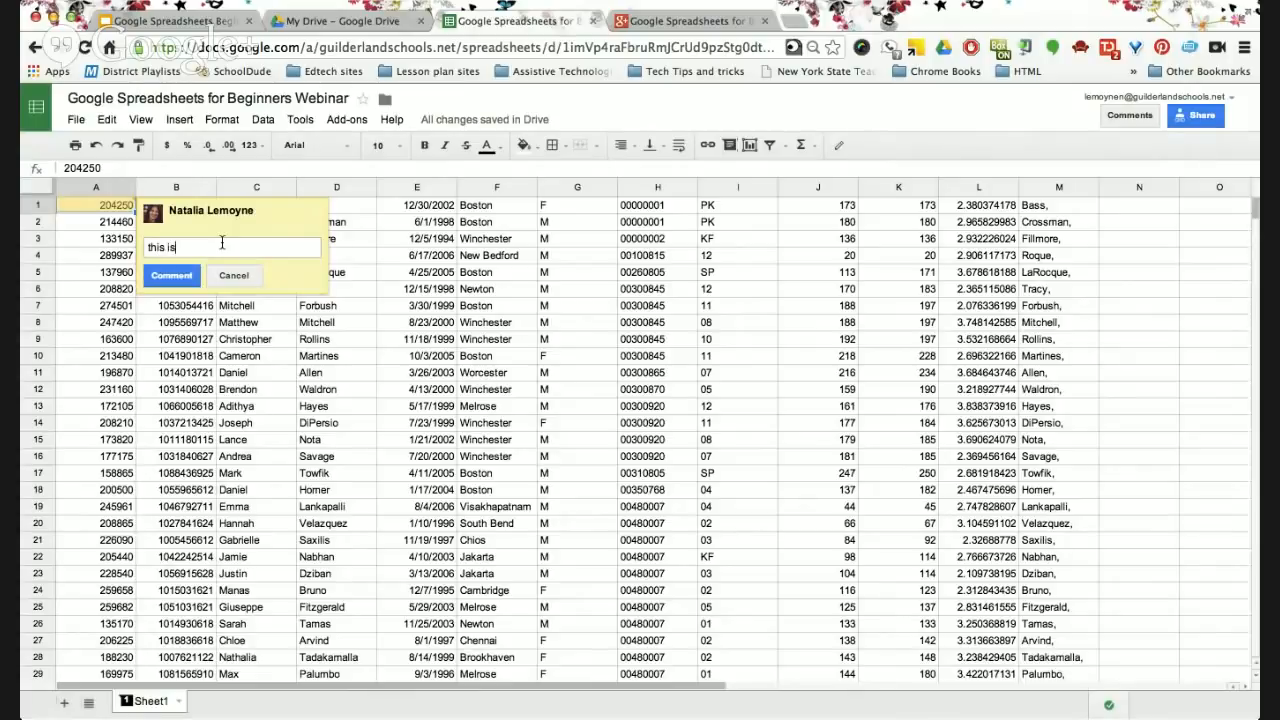
type(" a n invalid field")
left_click(182, 276)
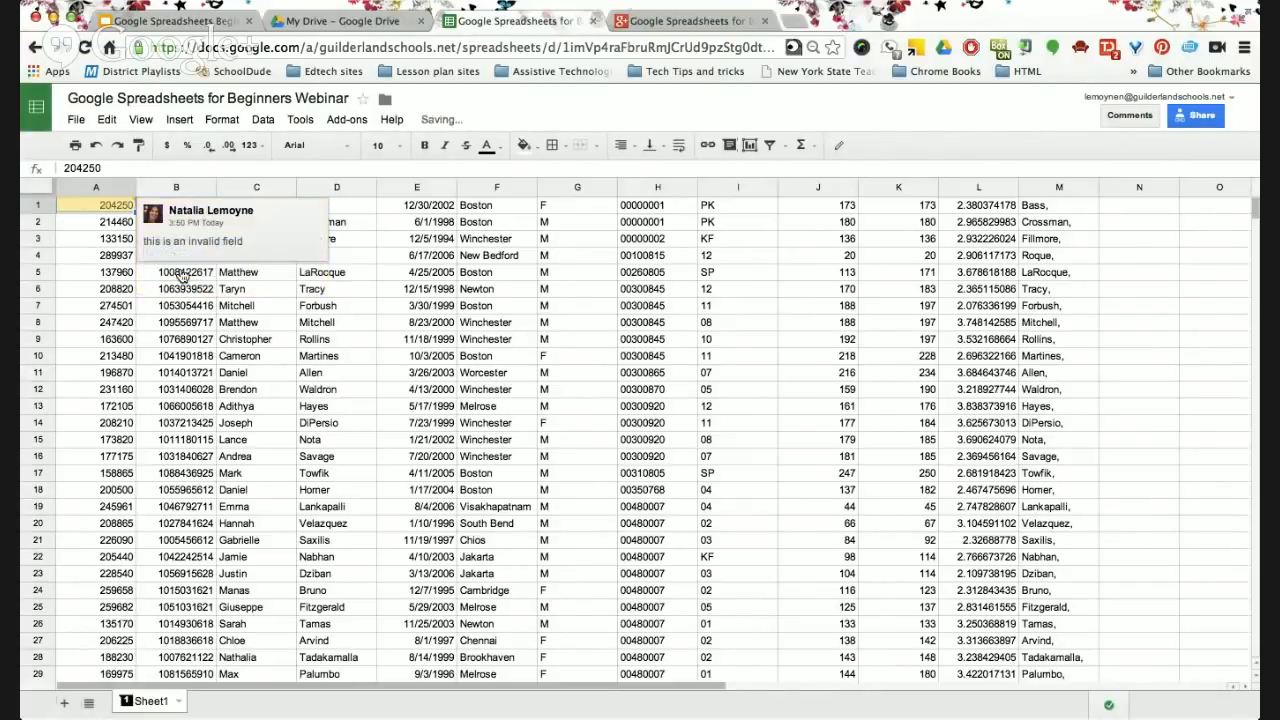
left_click(826, 222)
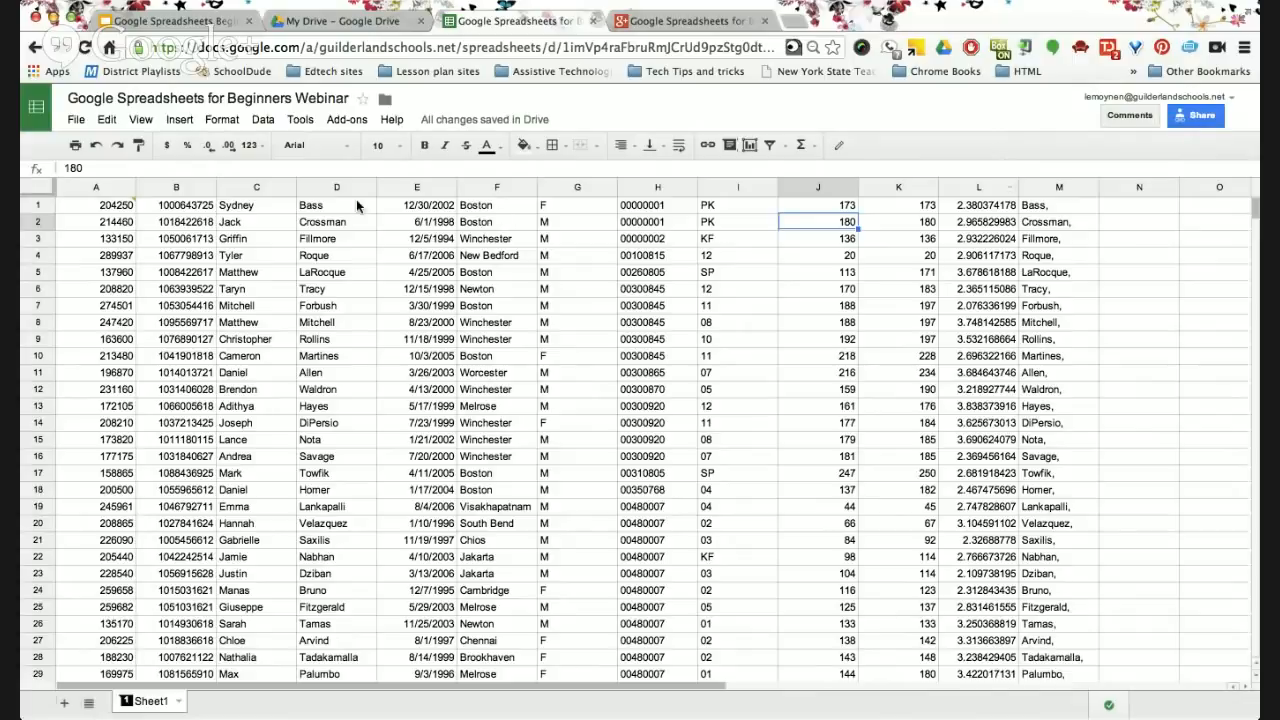
- From revision history, preview and restore the Today, 1:42 PM revision
left_click(75, 122)
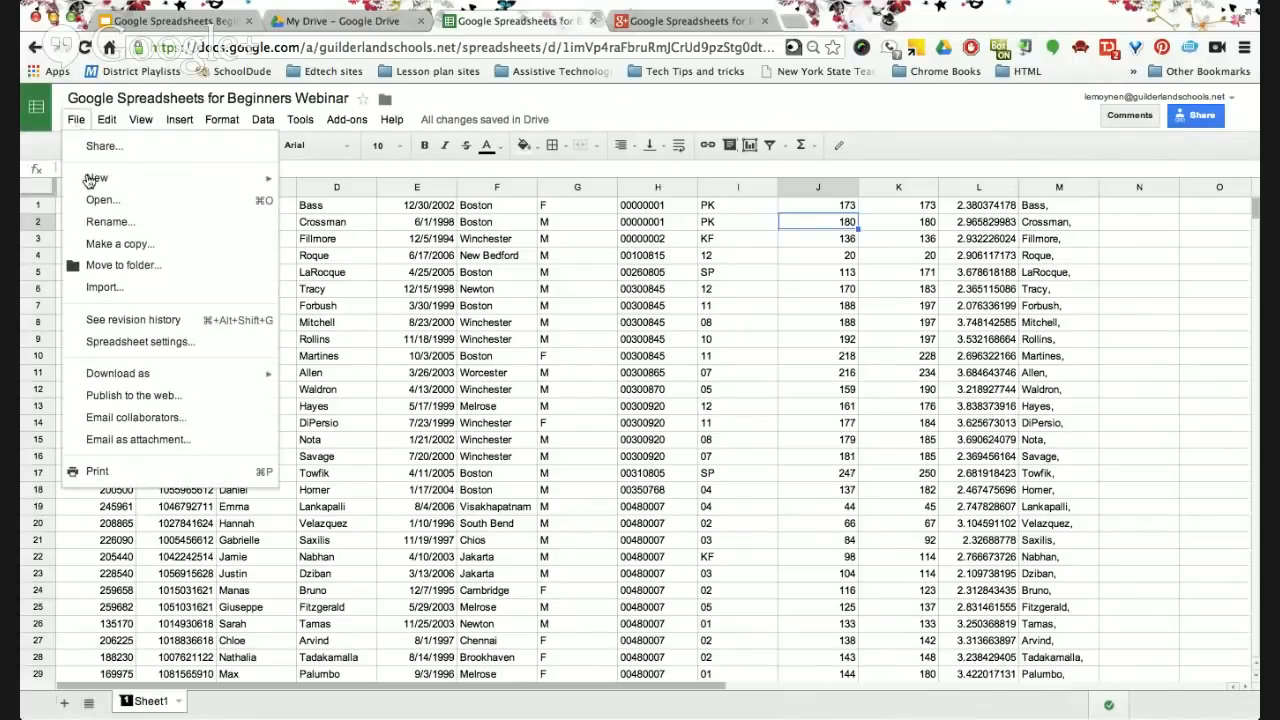
left_click(147, 321)
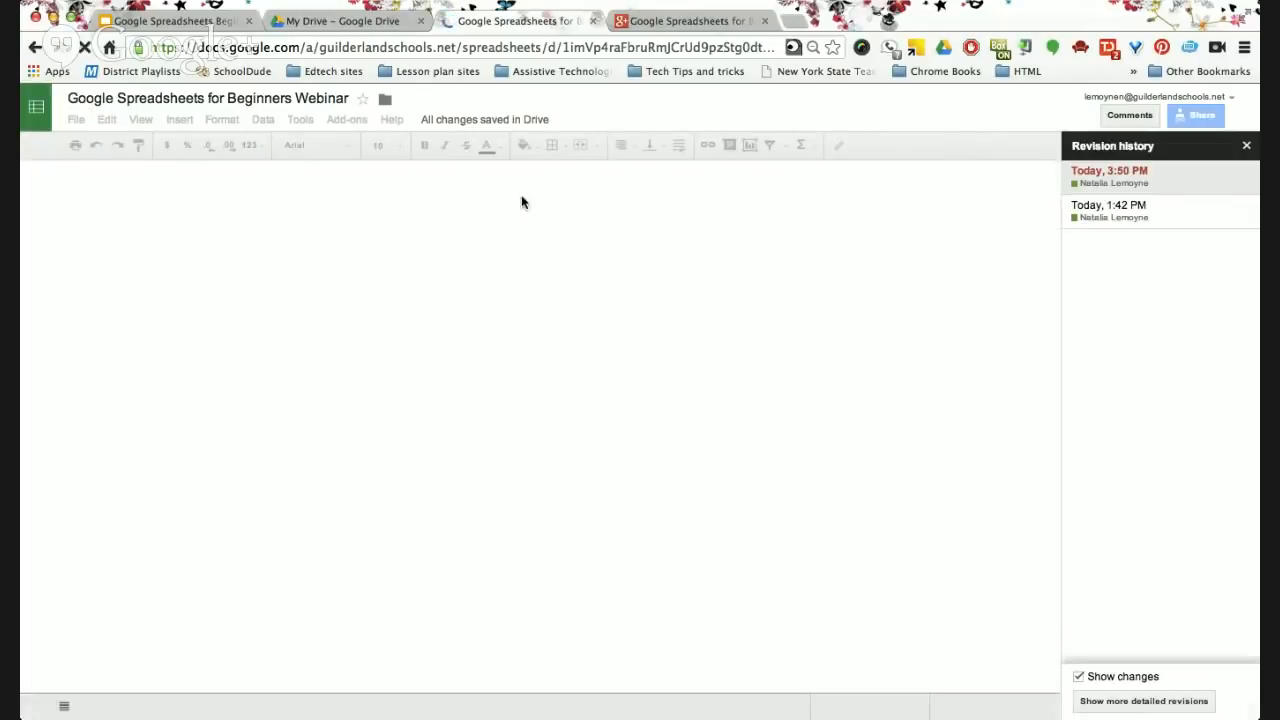
left_click(1134, 206)
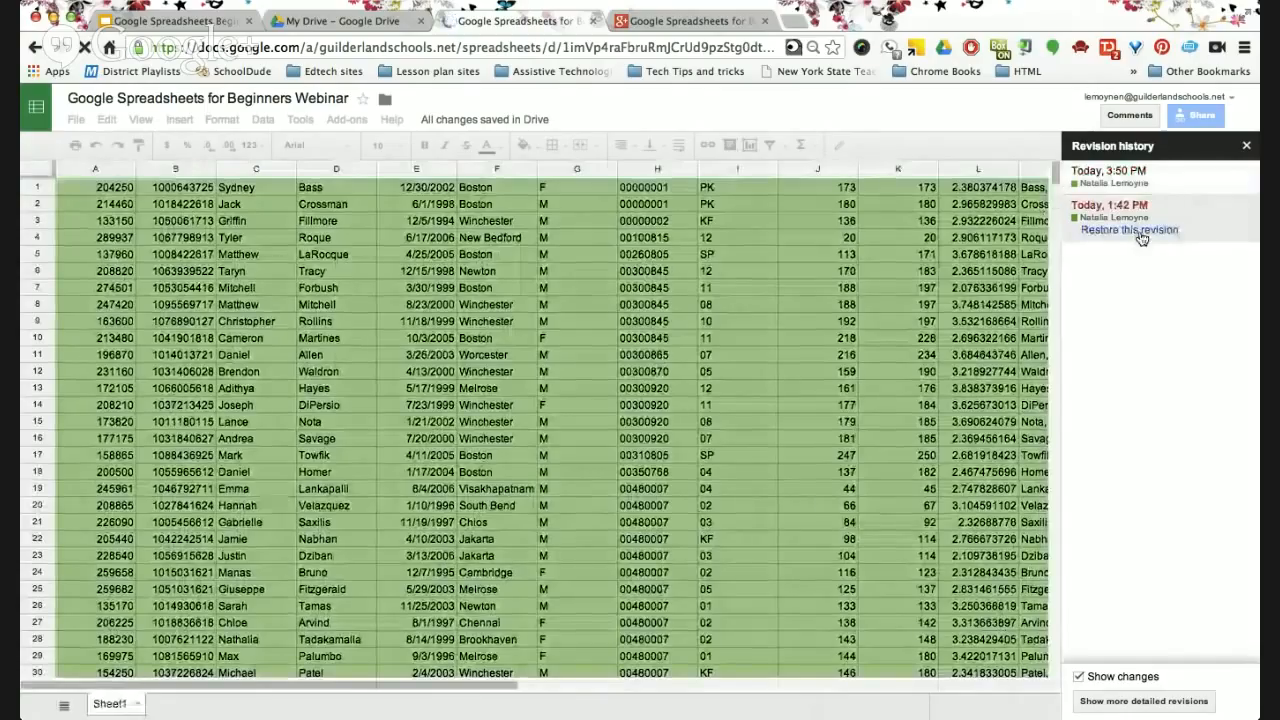
left_click(1136, 231)
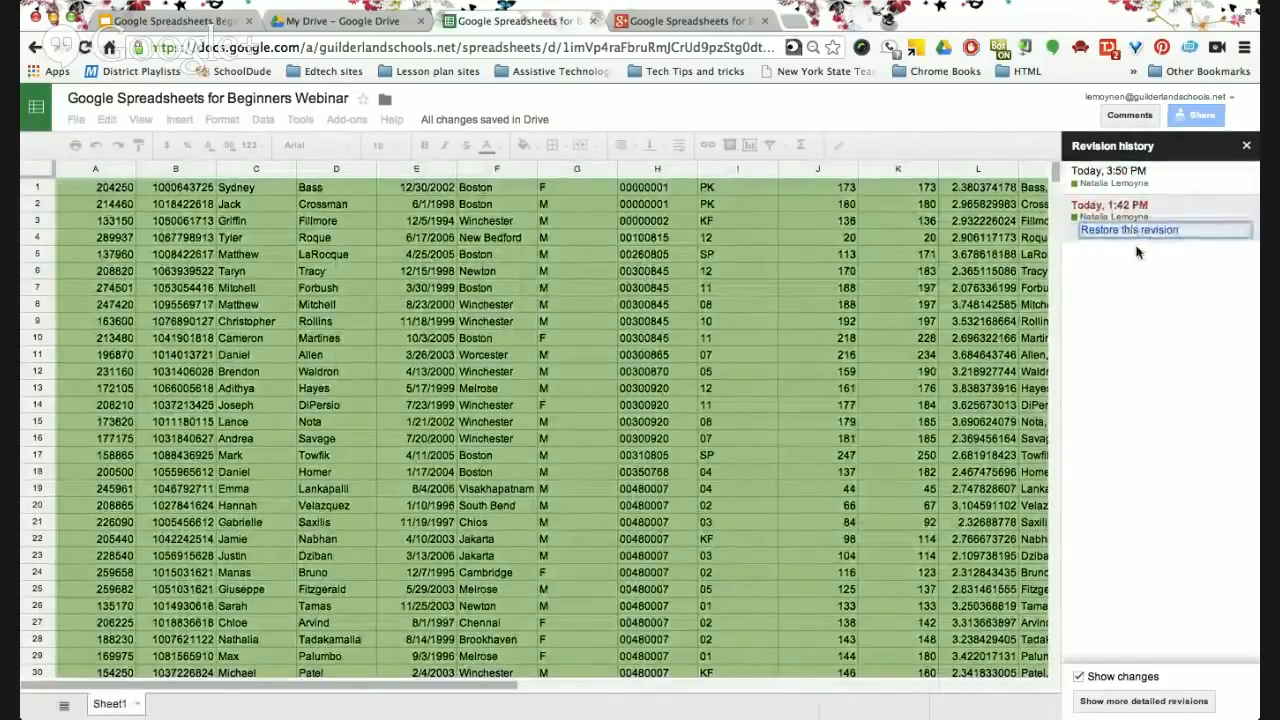
left_click(1129, 230)
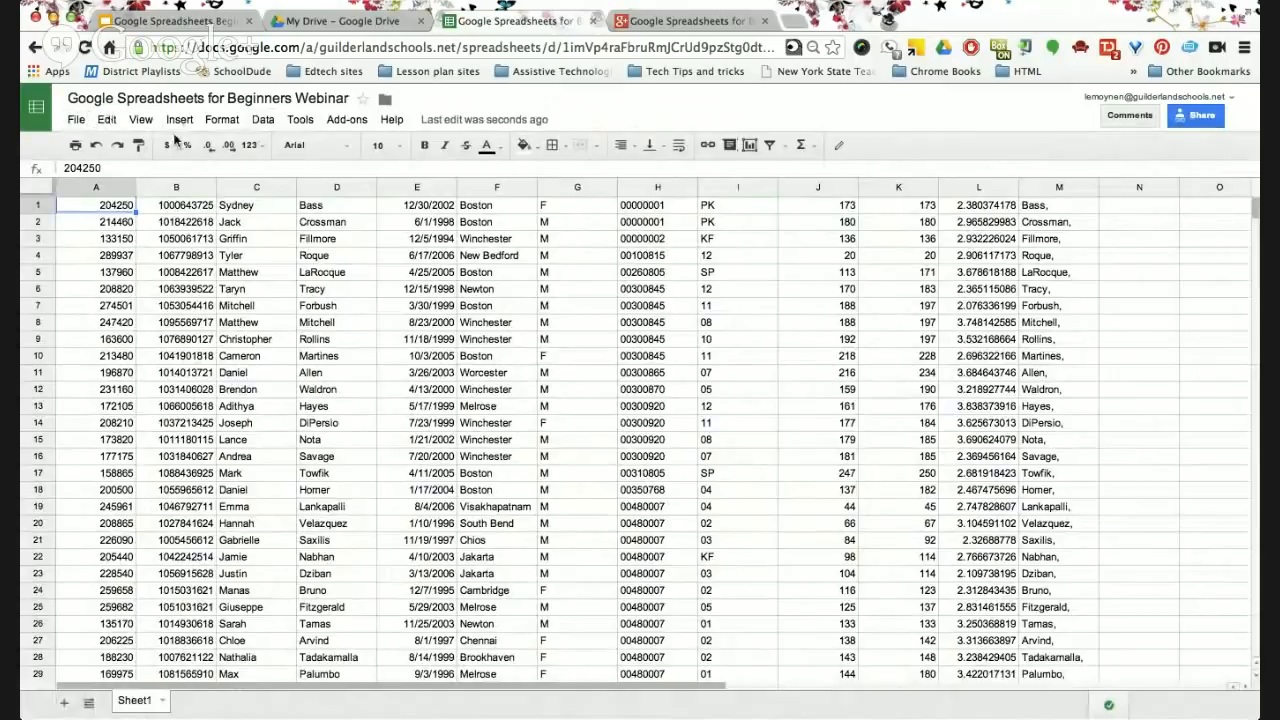
- Preview the Text and Fill color palettes, select E4, then open More functions from Σ
left_click(486, 147)
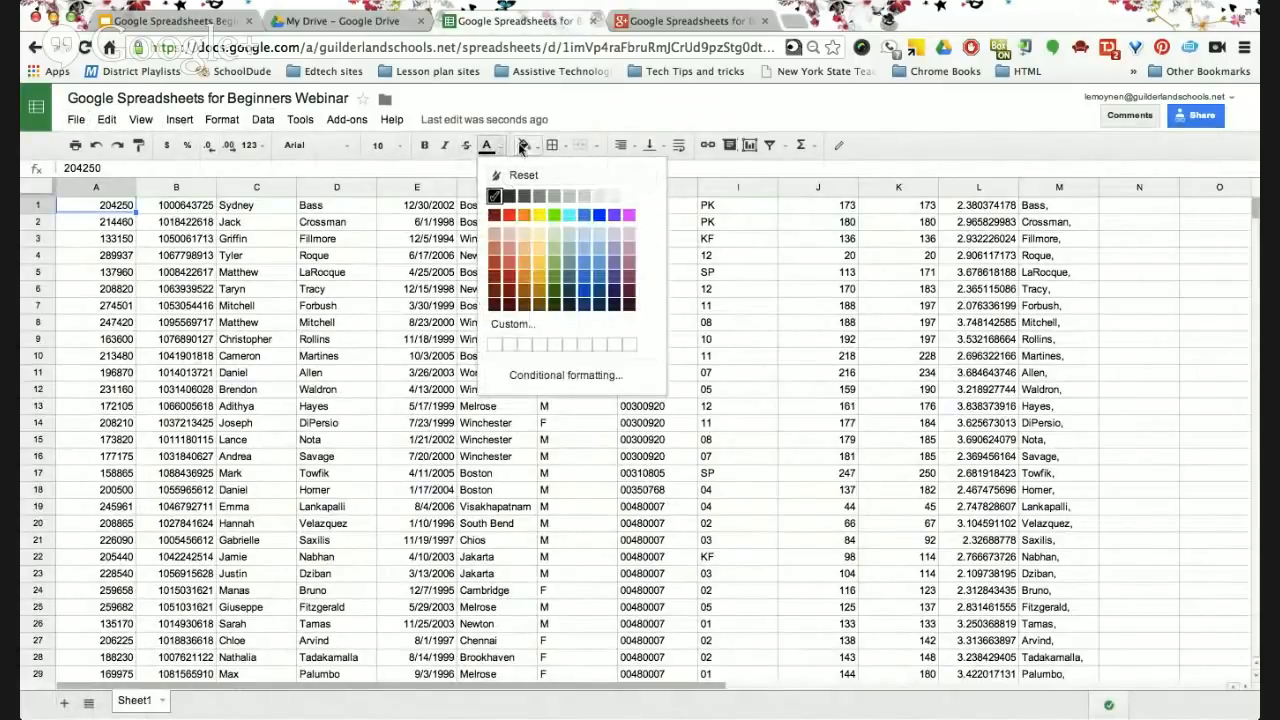
left_click(533, 147)
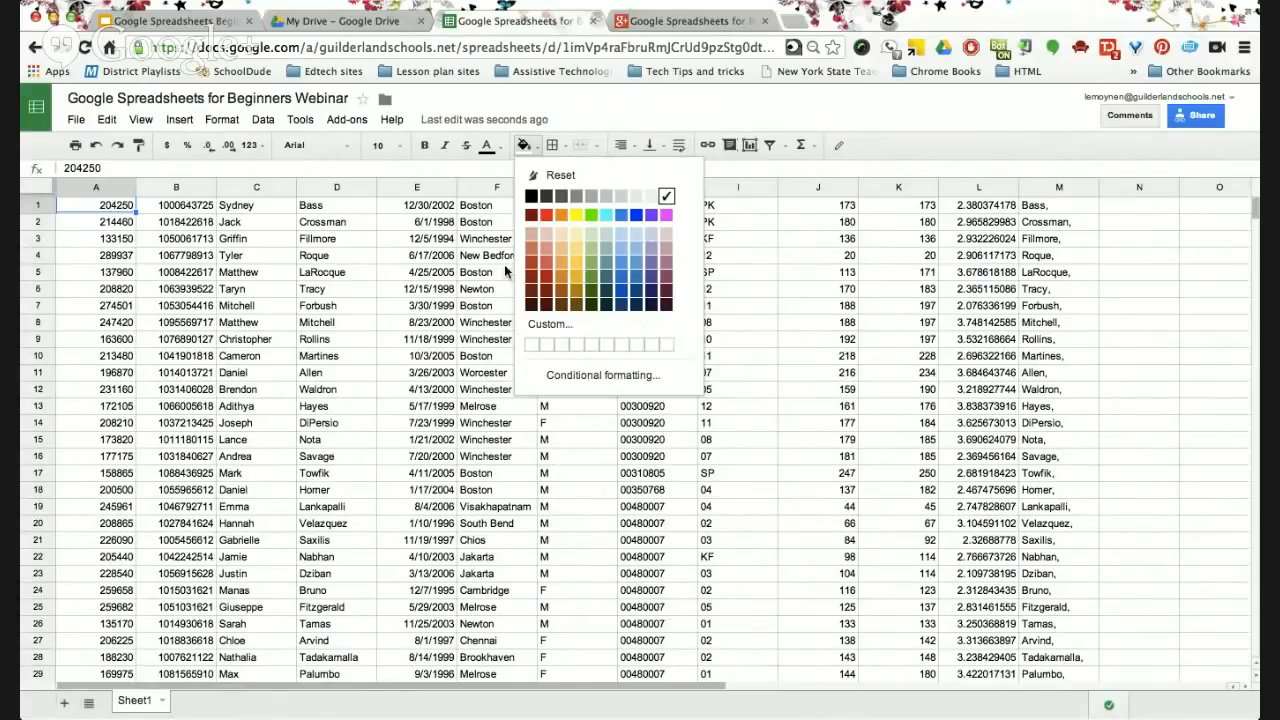
left_click(435, 262)
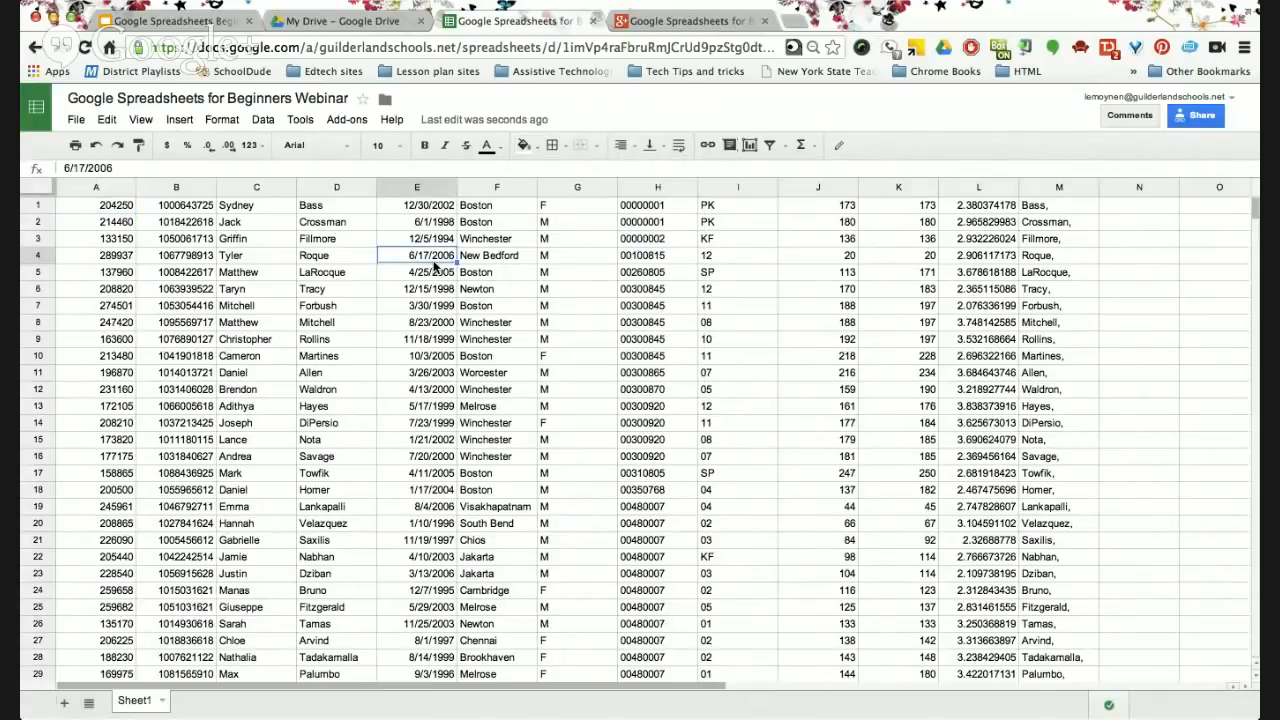
left_click(806, 145)
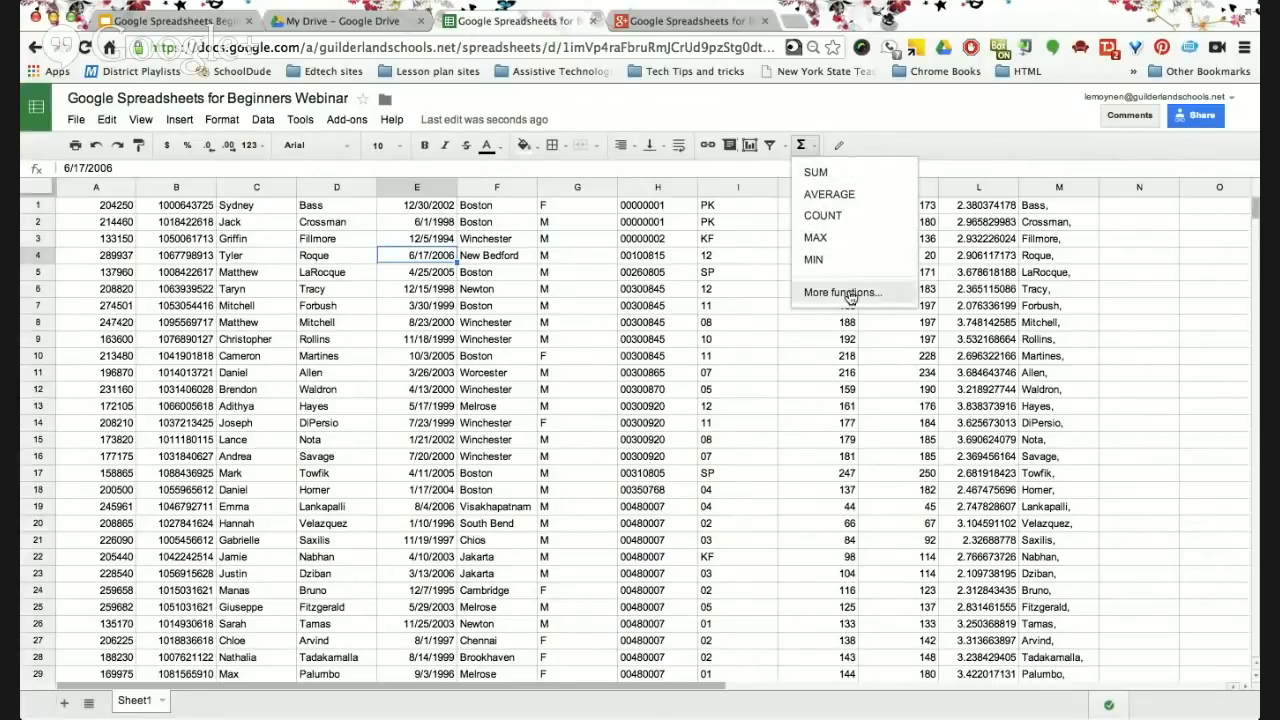
left_click(845, 293)
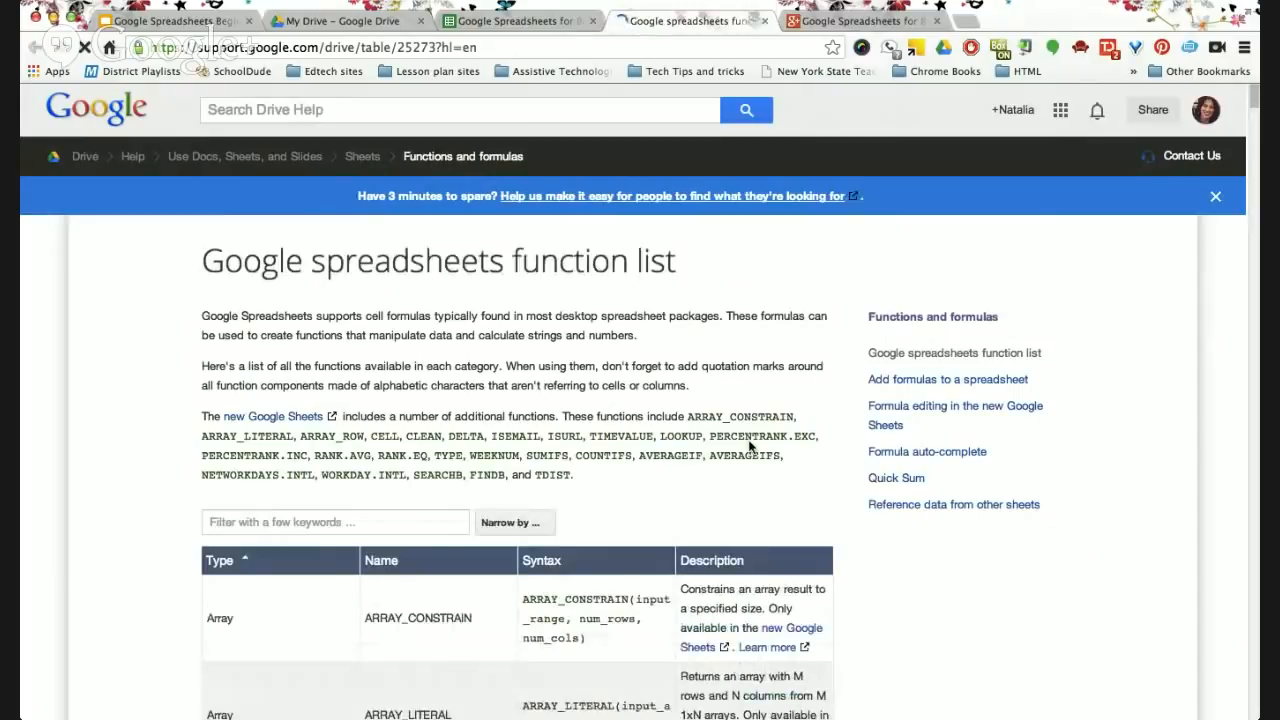
- Scroll through the Google spreadsheets function list, then close its help tab
scroll(752, 440, "down", 5)
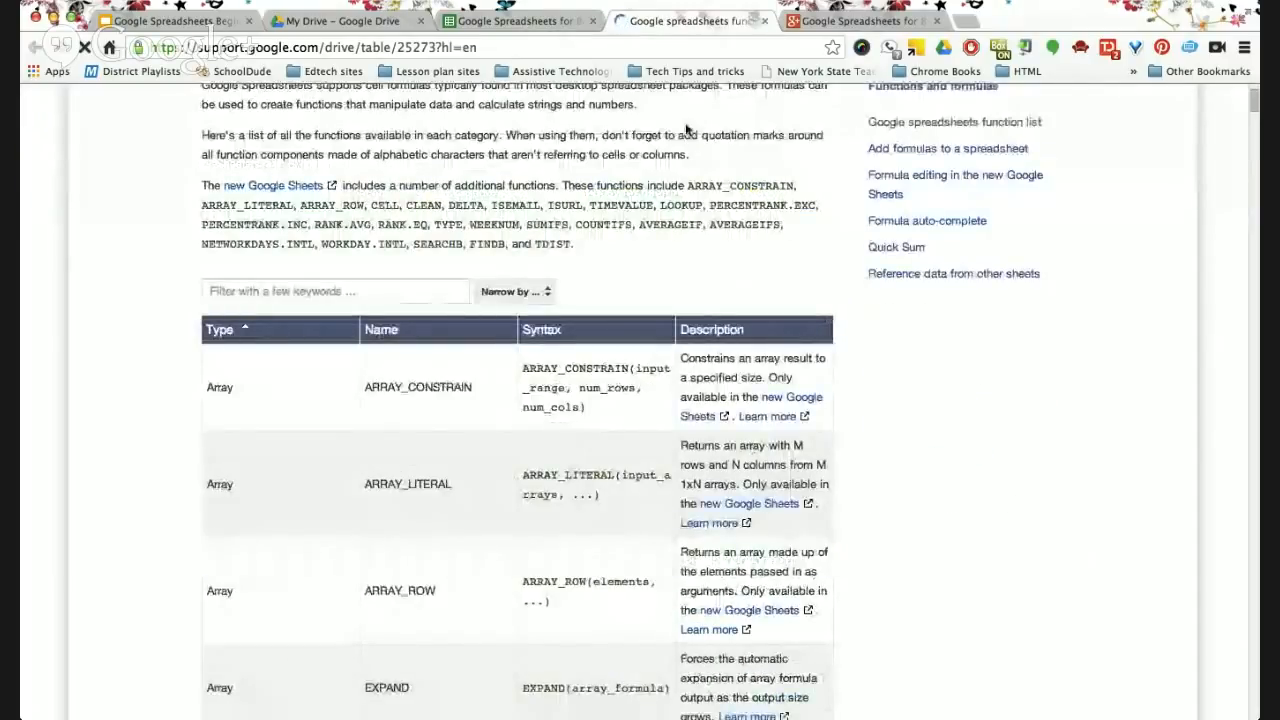
scroll(752, 447, "down", 1)
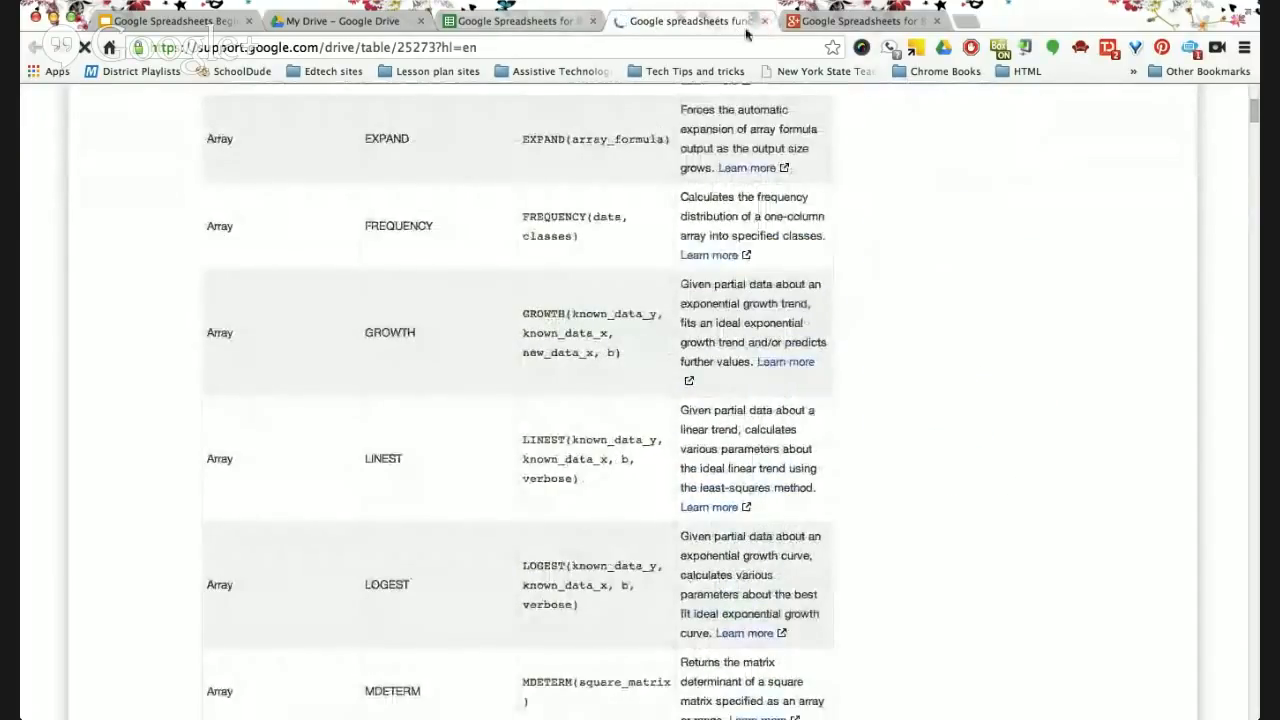
left_click(764, 21)
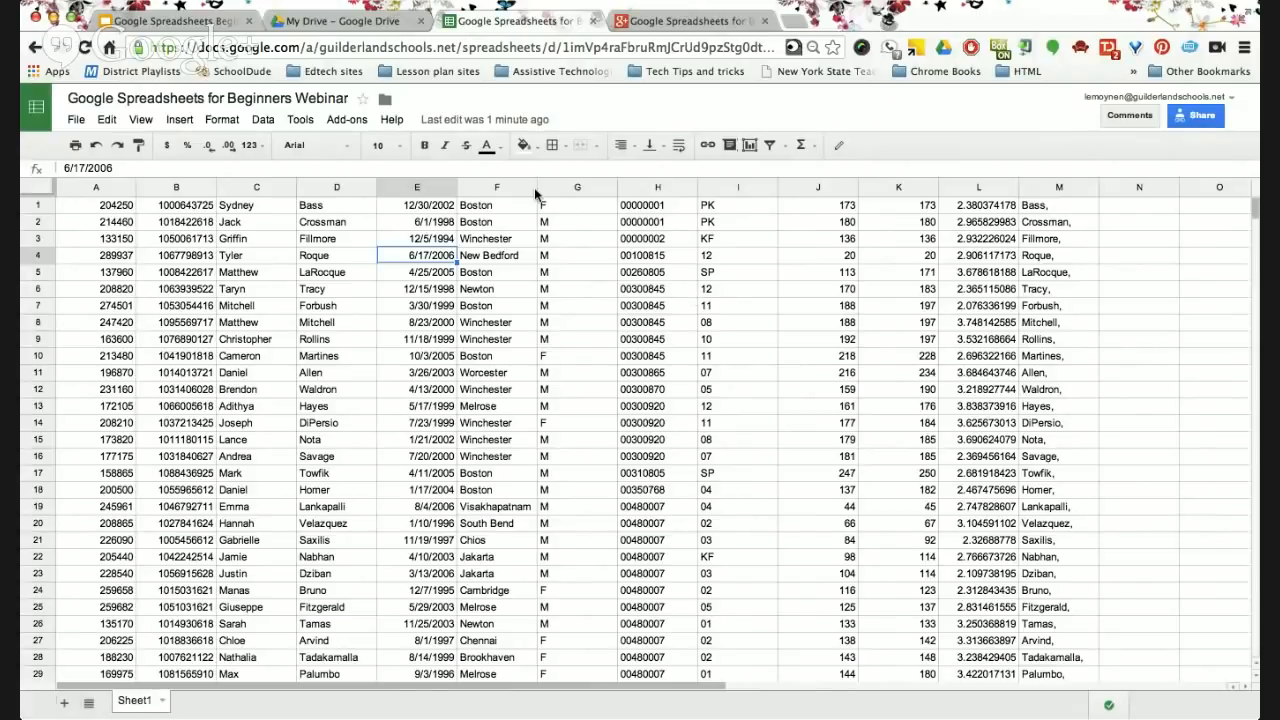
- In the Google Spreadsheets Beginners deck, view slides 4 through 8, ending on 'Create an invoice'
left_click(205, 21)
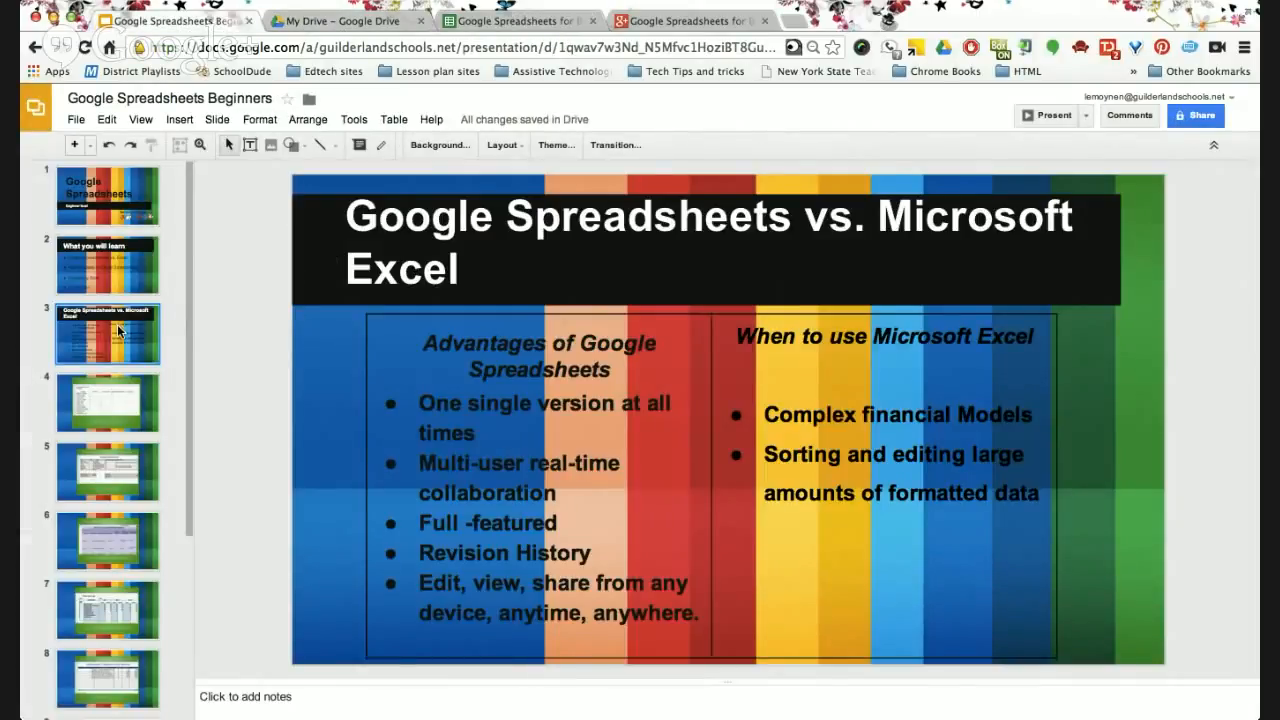
left_click(118, 401)
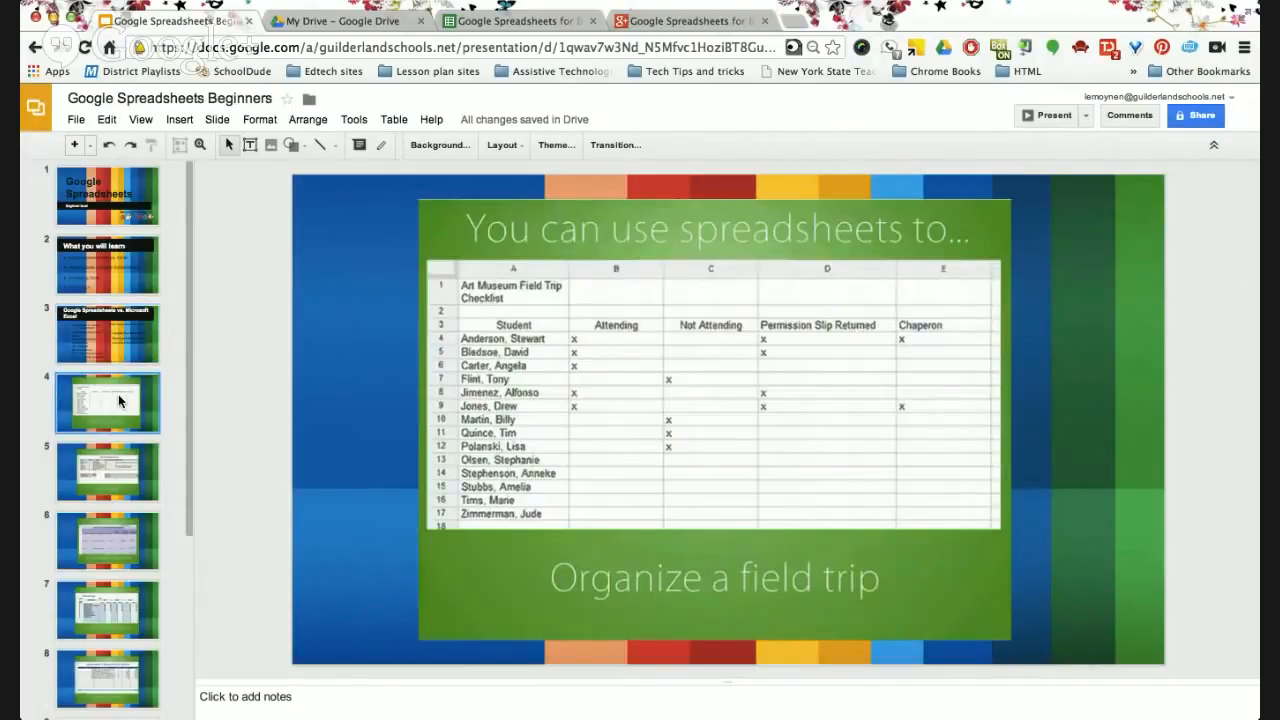
scroll(111, 470, "down", 3)
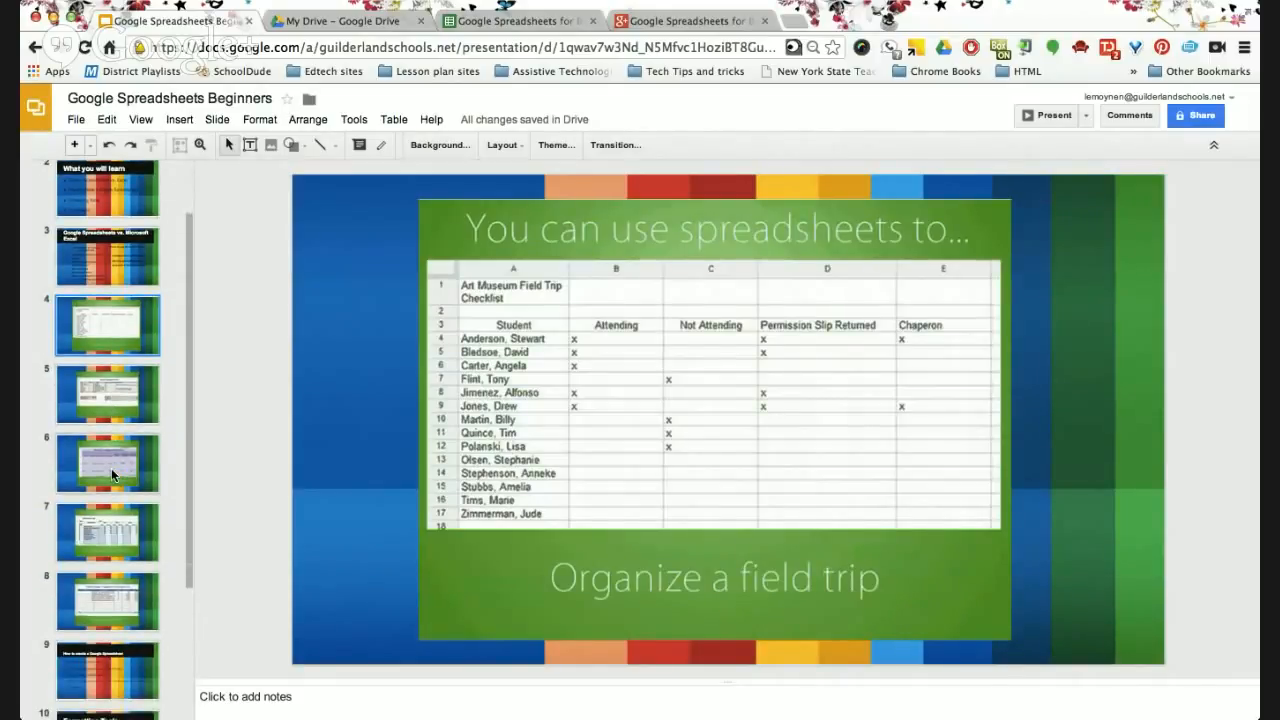
left_click(119, 399)
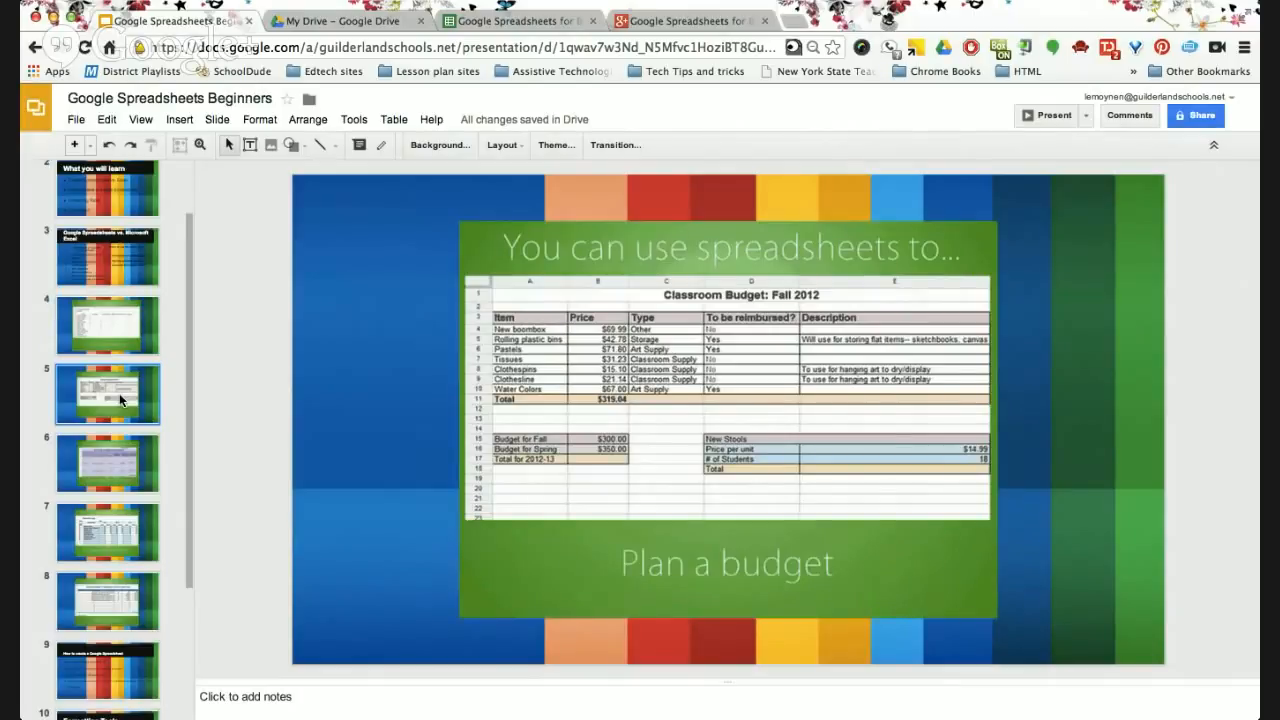
left_click(113, 462)
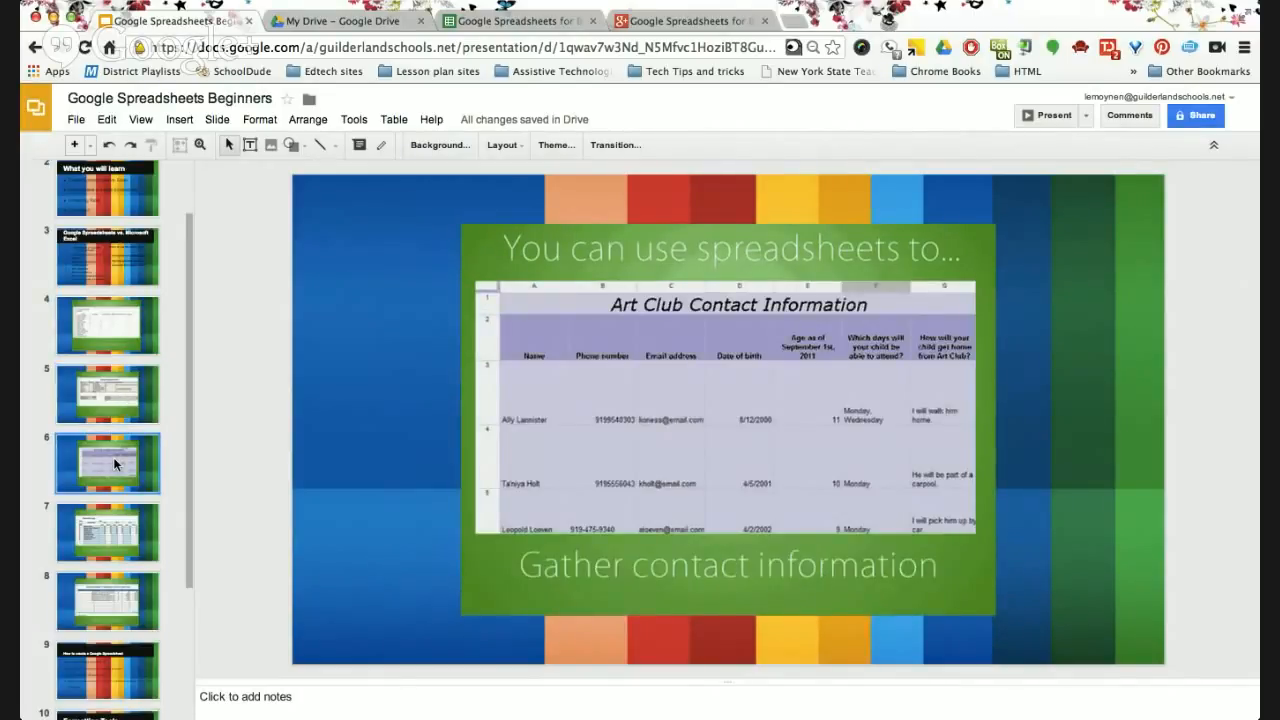
left_click(102, 537)
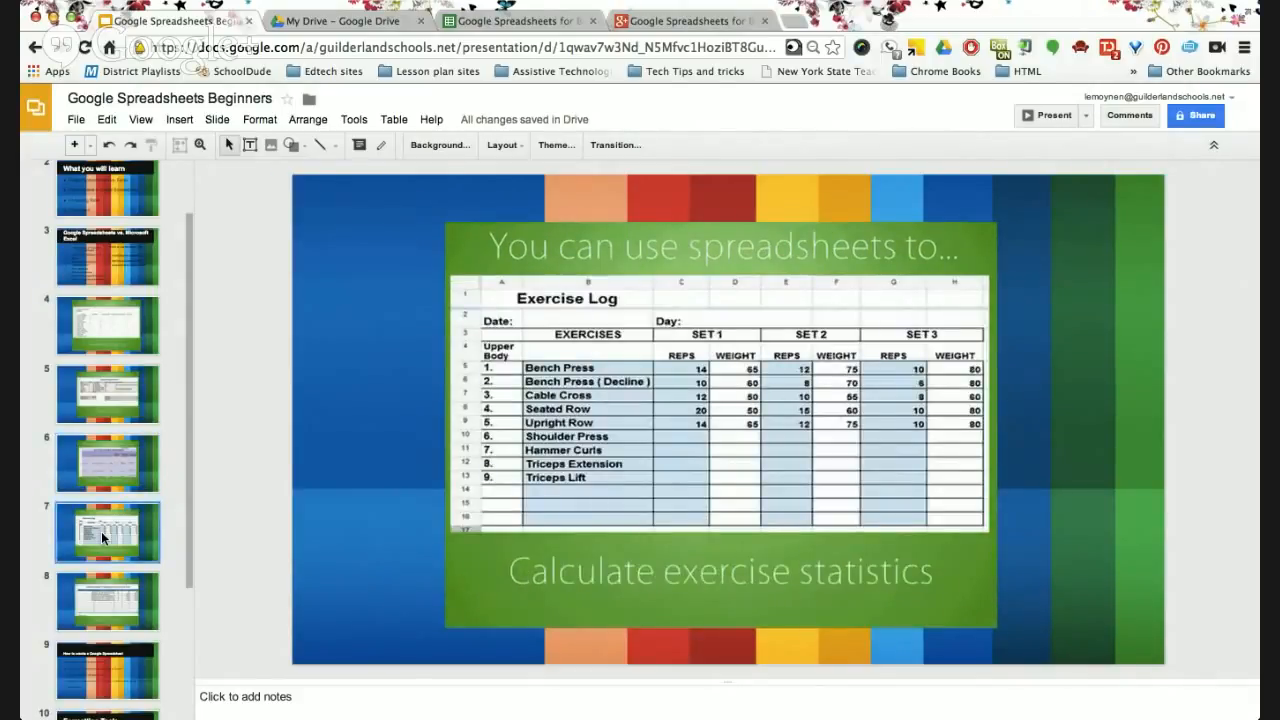
left_click(110, 600)
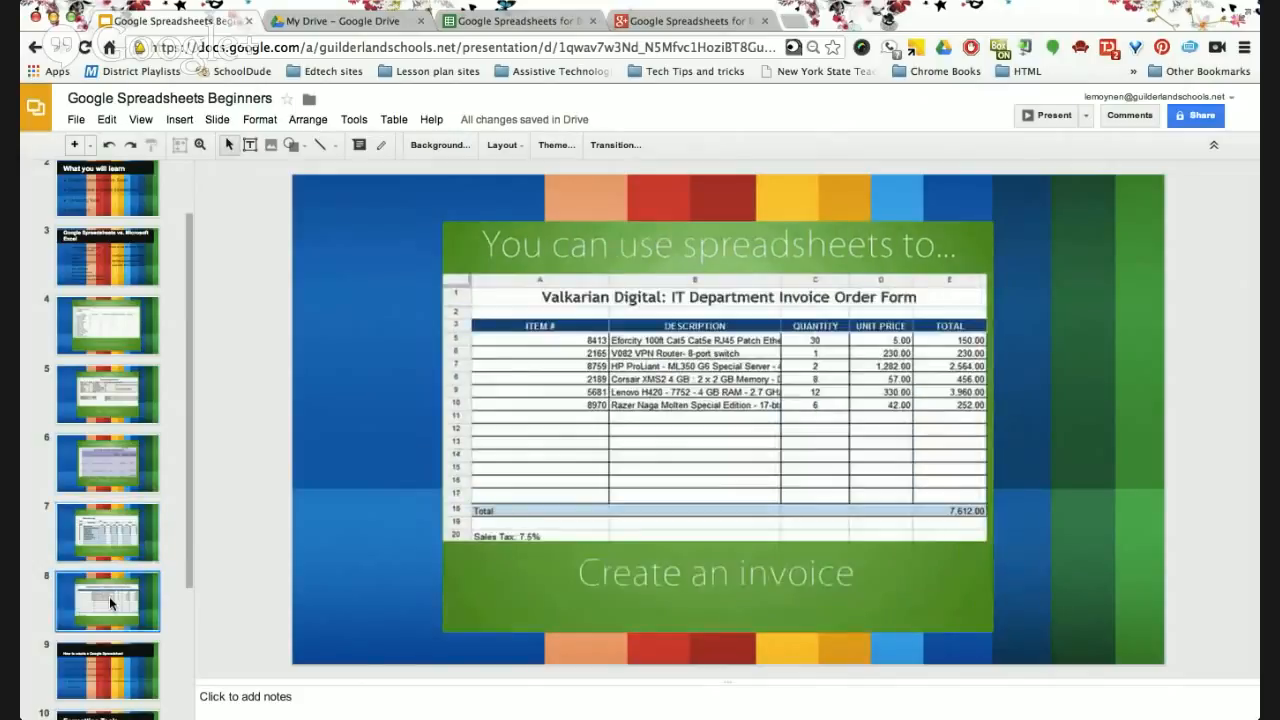
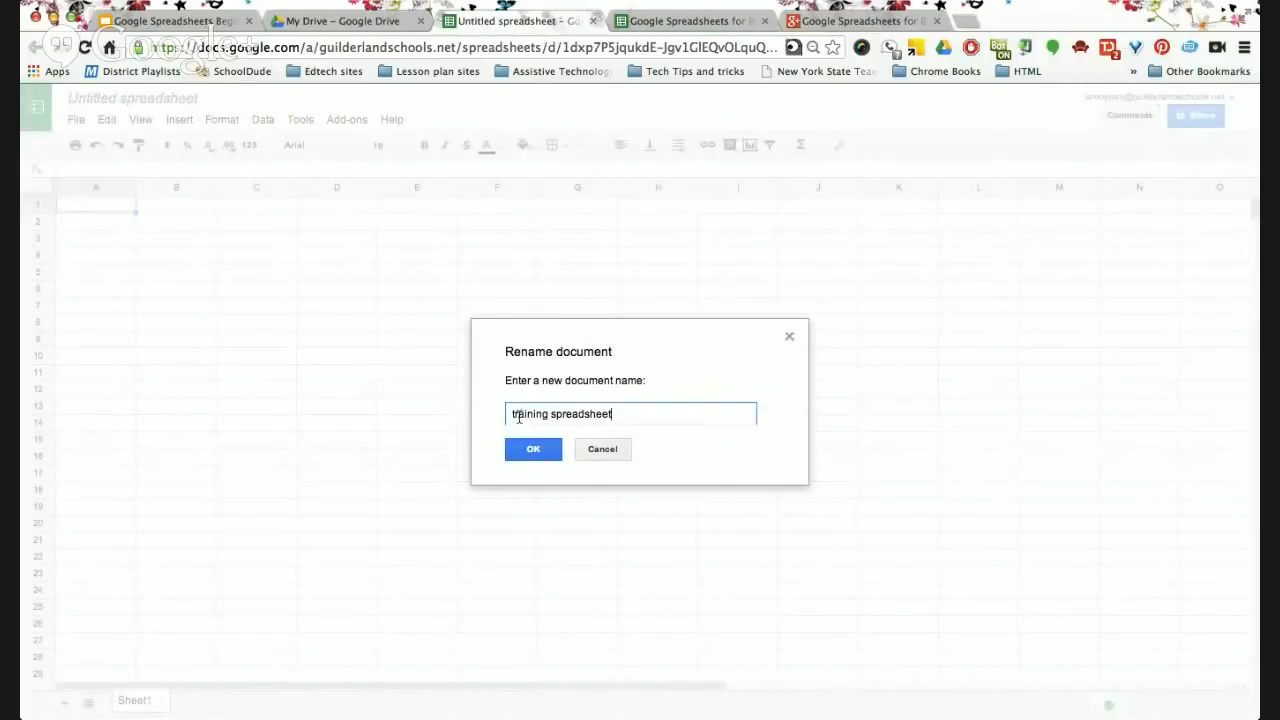
- Confirm the name 'training spreadsheet', try widening column A, then go to the Beginners deck
left_click(540, 448)
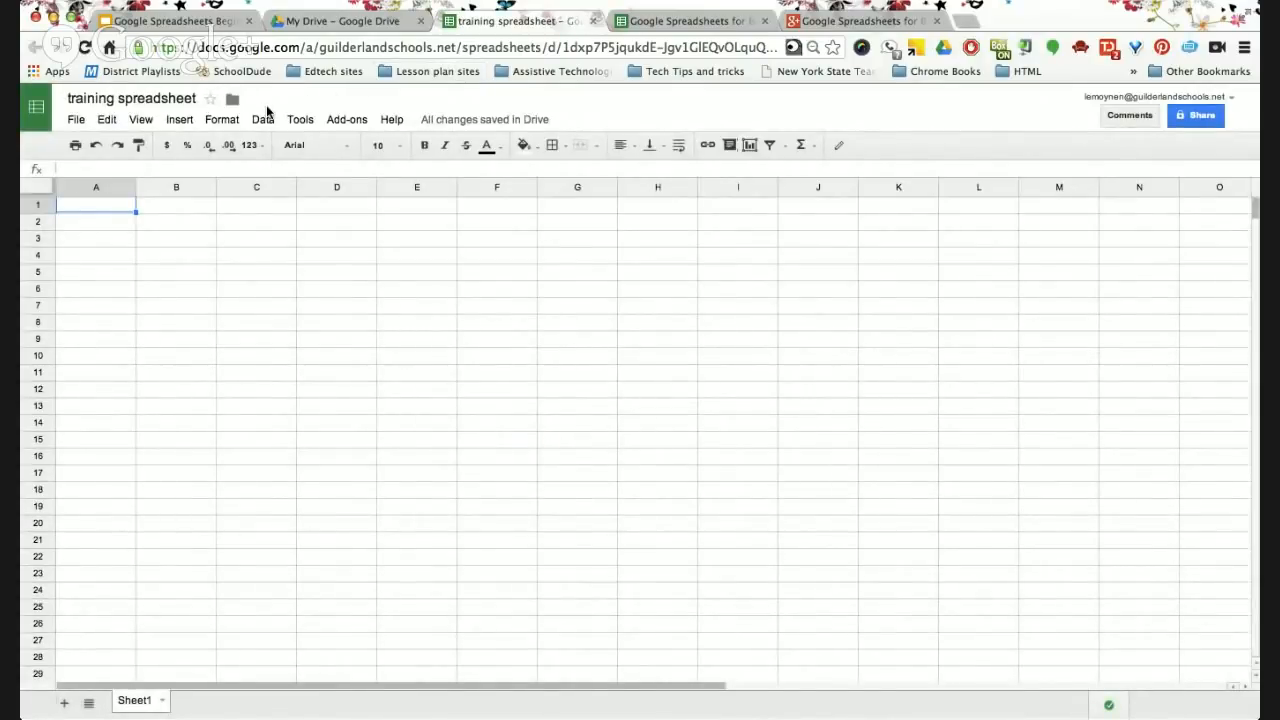
mouse_move(518, 128)
left_click(135, 186)
mouse_move(135, 186)
left_mouse_down()
mouse_move(175, 186)
mouse_move(135, 186)
left_mouse_up()
mouse_move(42, 212)
left_mouse_down()
mouse_move(42, 231)
mouse_move(42, 216)
left_mouse_up()
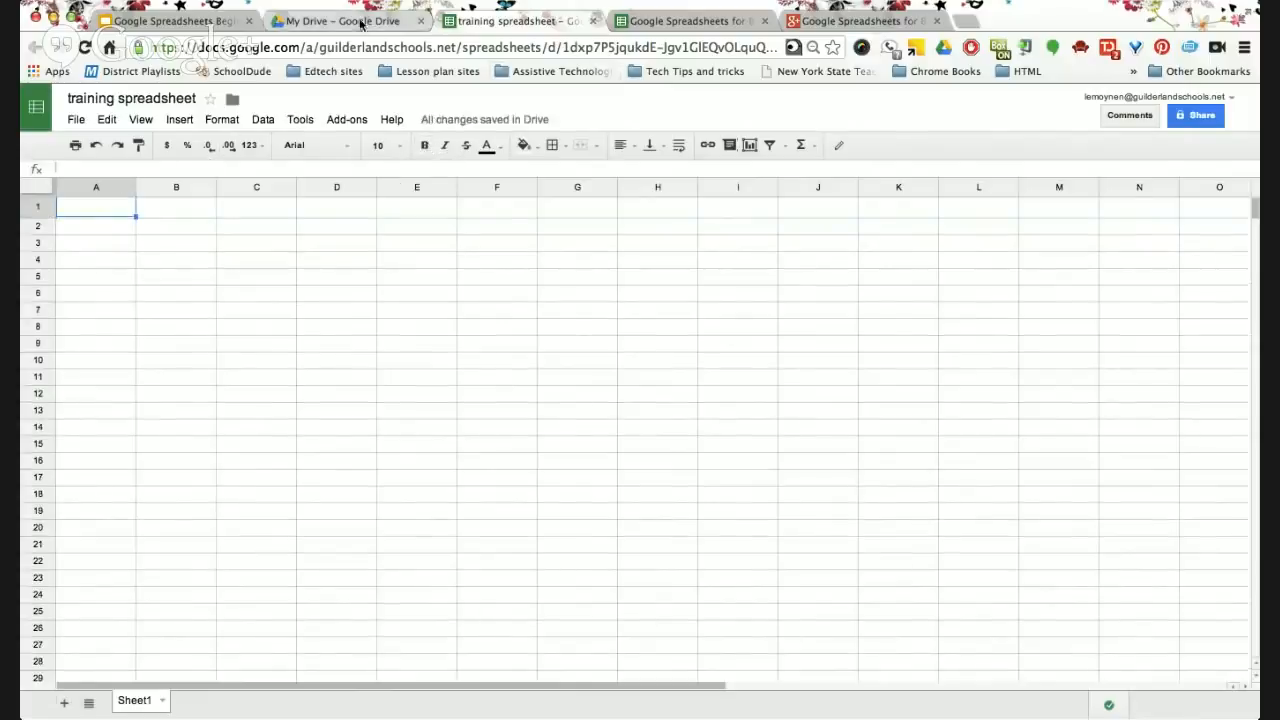
left_click(218, 22)
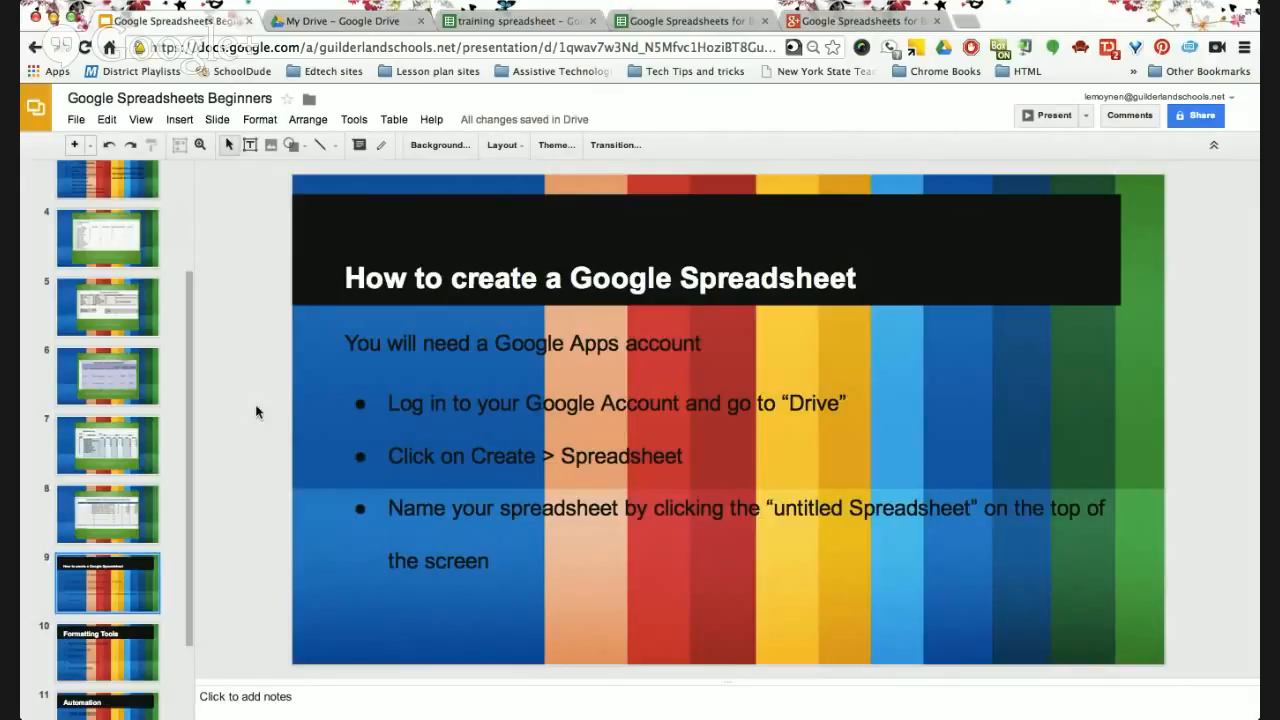
- Show slide 10, Formatting Tools, then return to the empty training spreadsheet
left_click(107, 651)
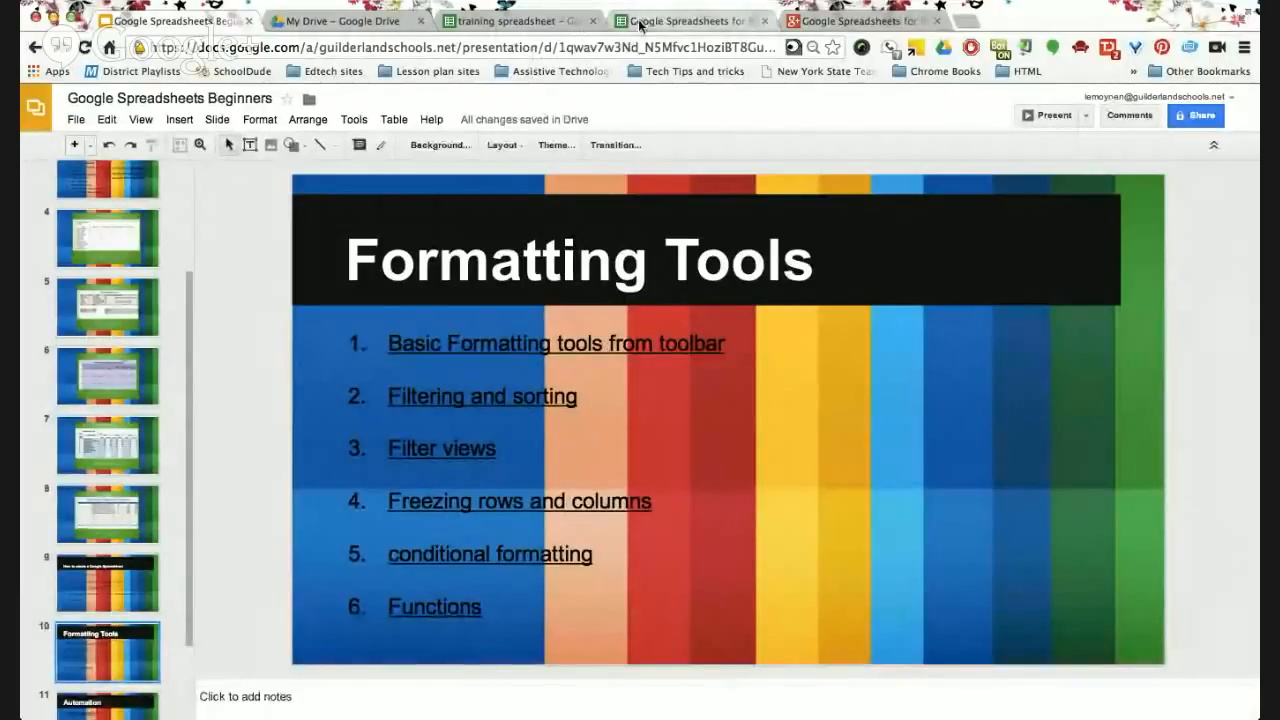
left_click(640, 22)
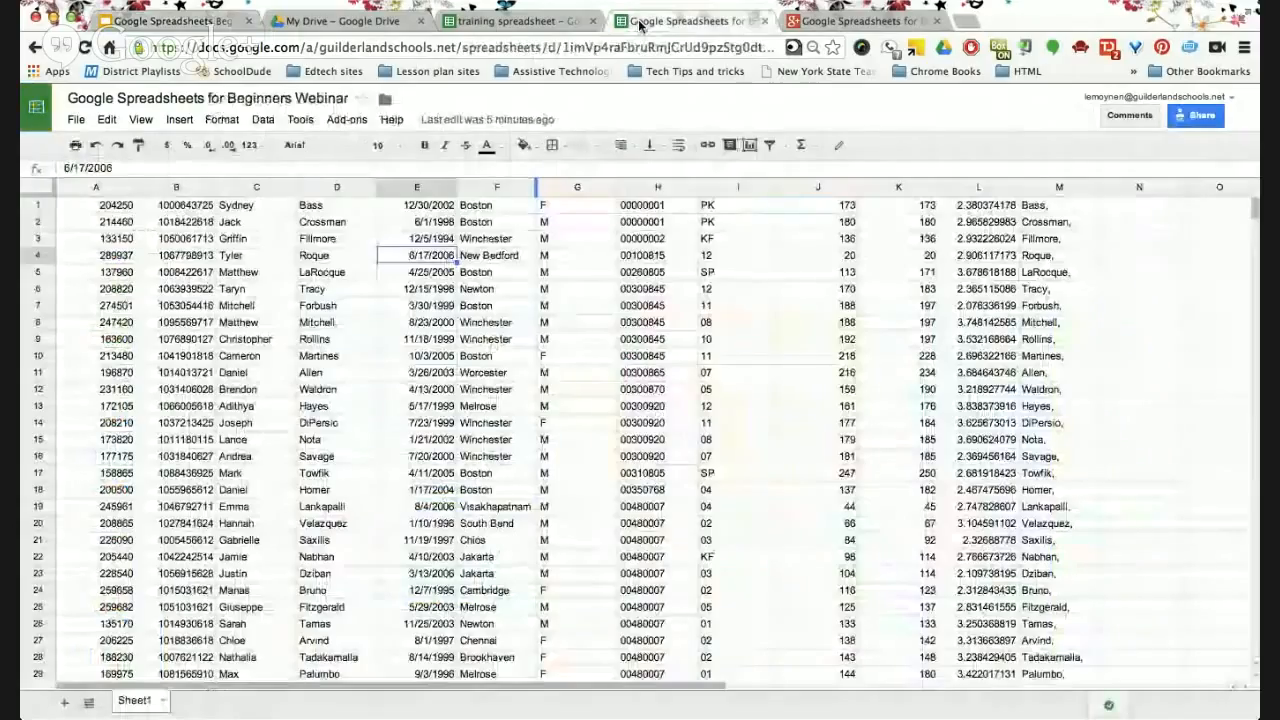
left_click(523, 22)
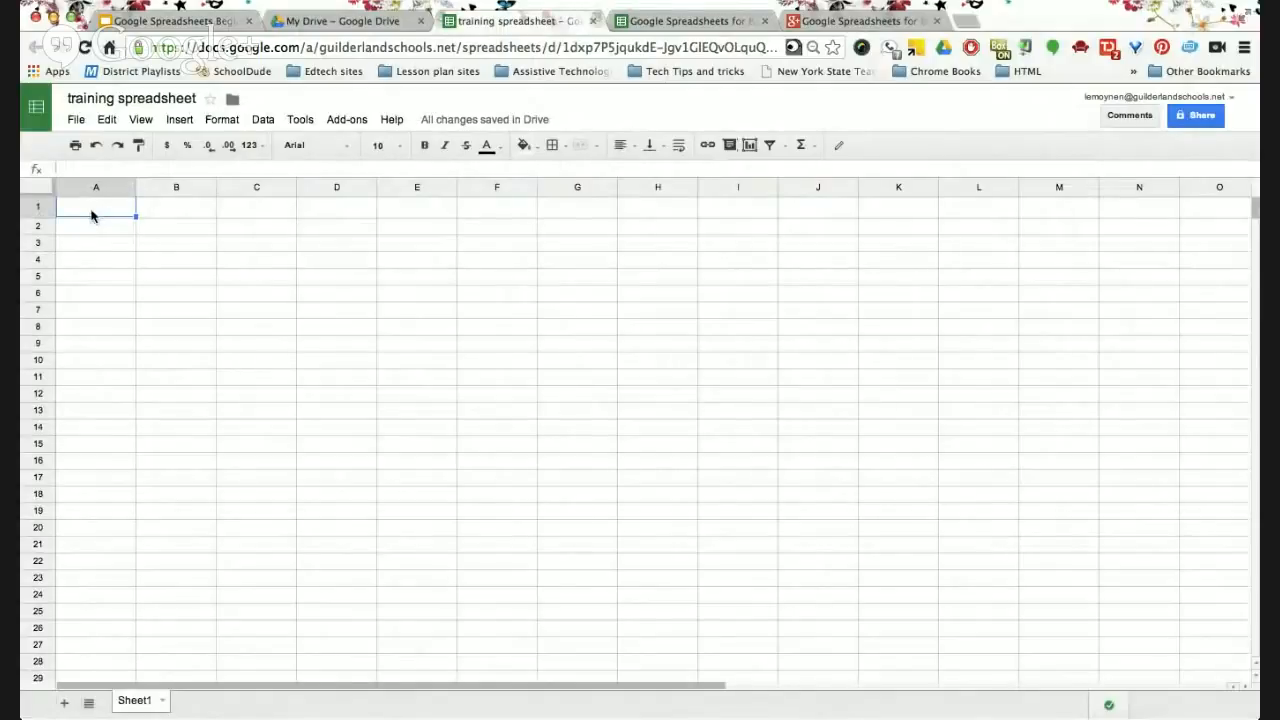
- Enter the headers First name, Last name and DOB in A1 through C1
type("First name")
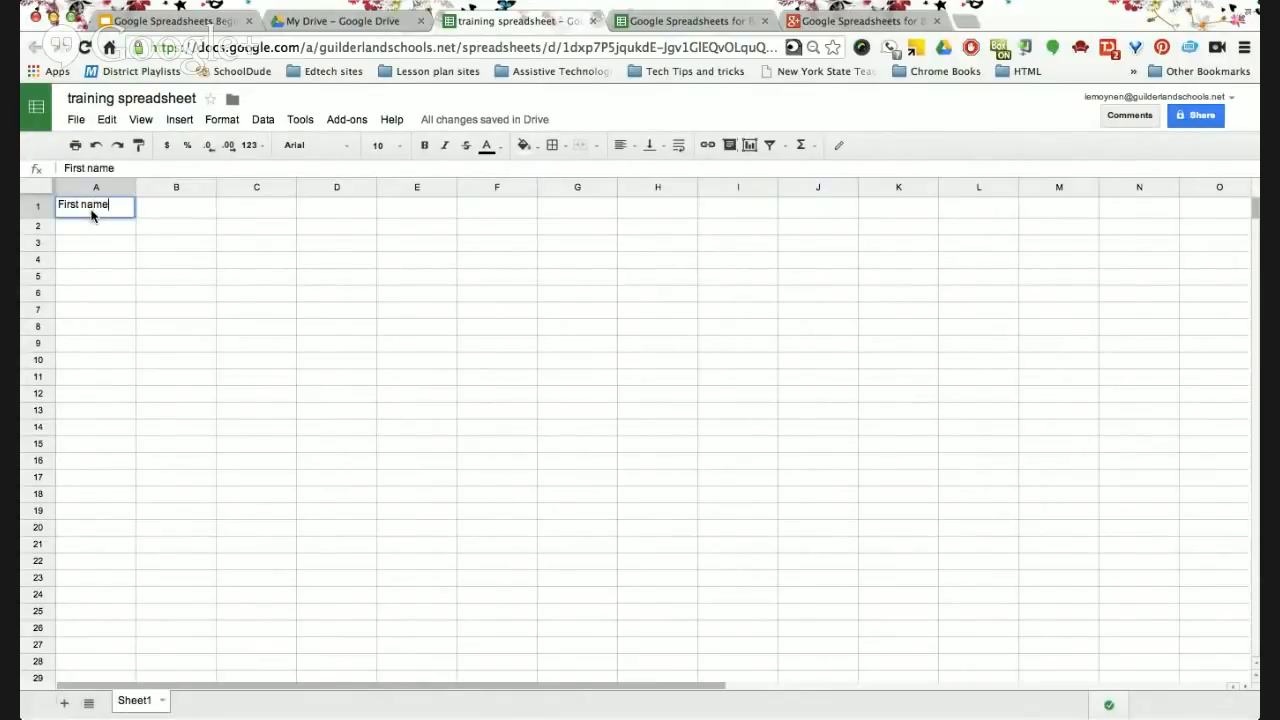
key("Tab")
type("Last name")
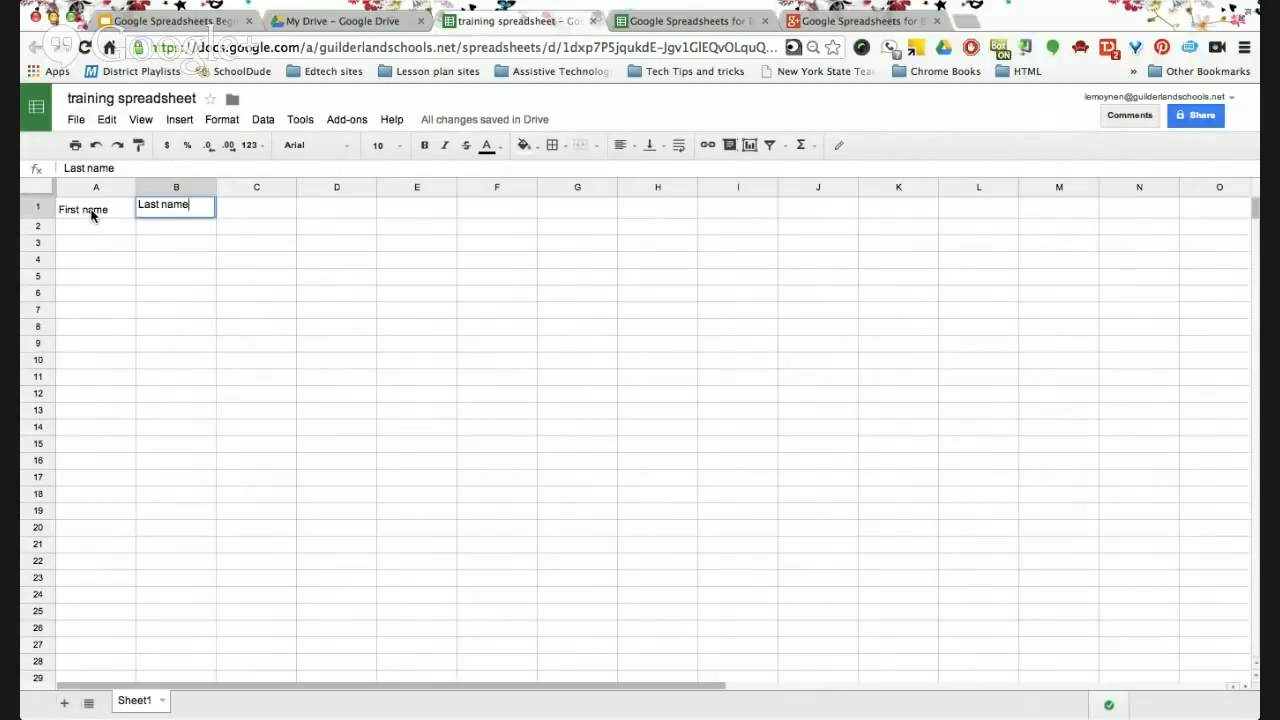
key("Tab")
type("DOB")
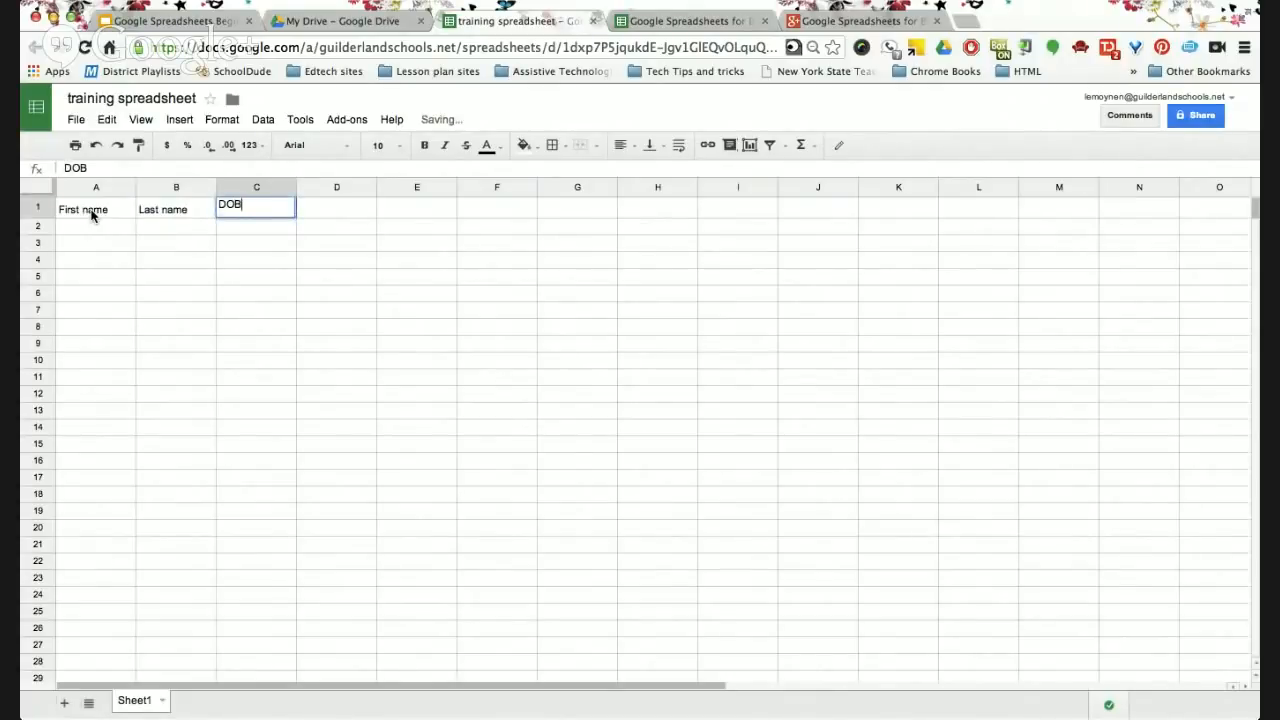
key("Tab")
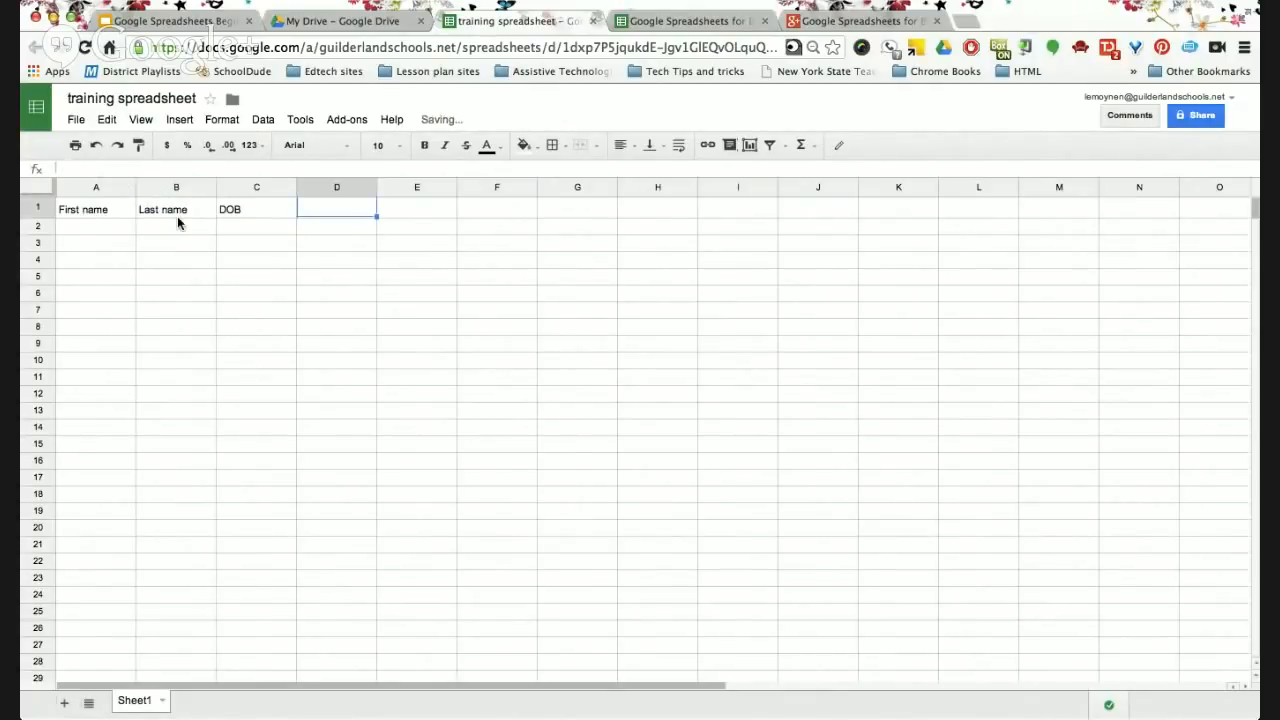
- Add the headers Paid field trip and contact information in D1 and E1
type("Paid fiel")
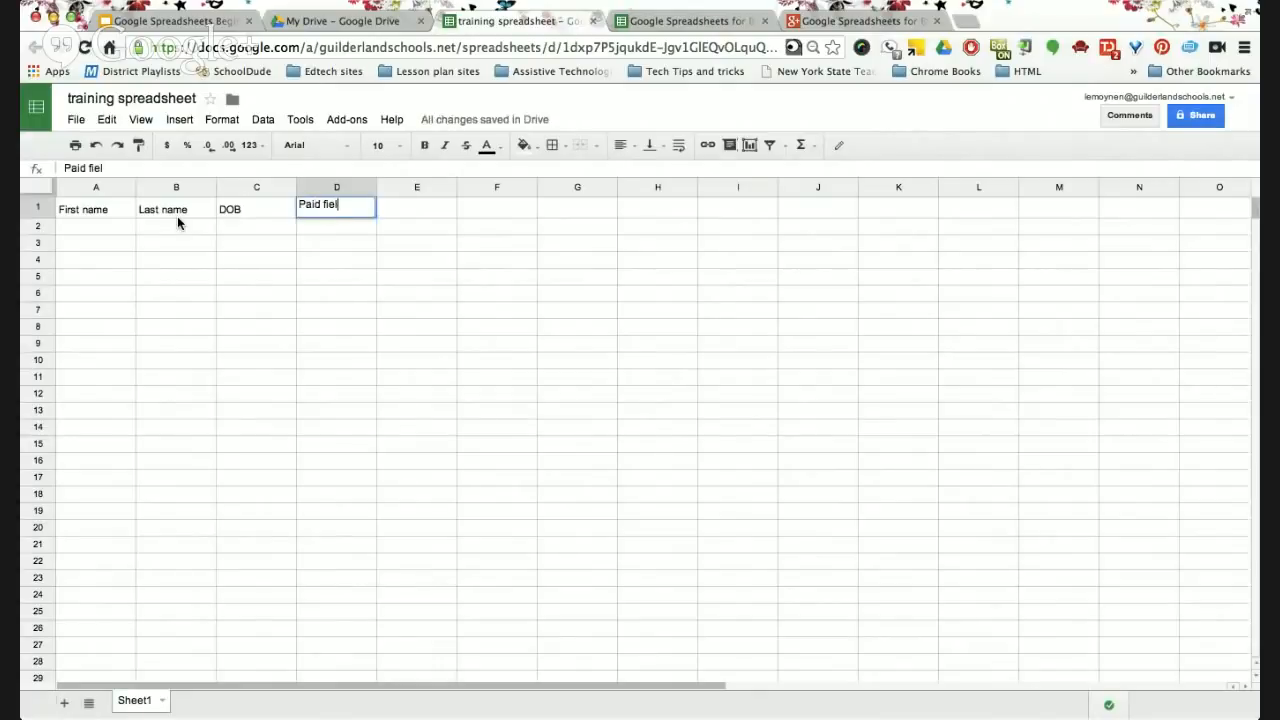
type("d trip")
left_click(415, 209)
type("contac")
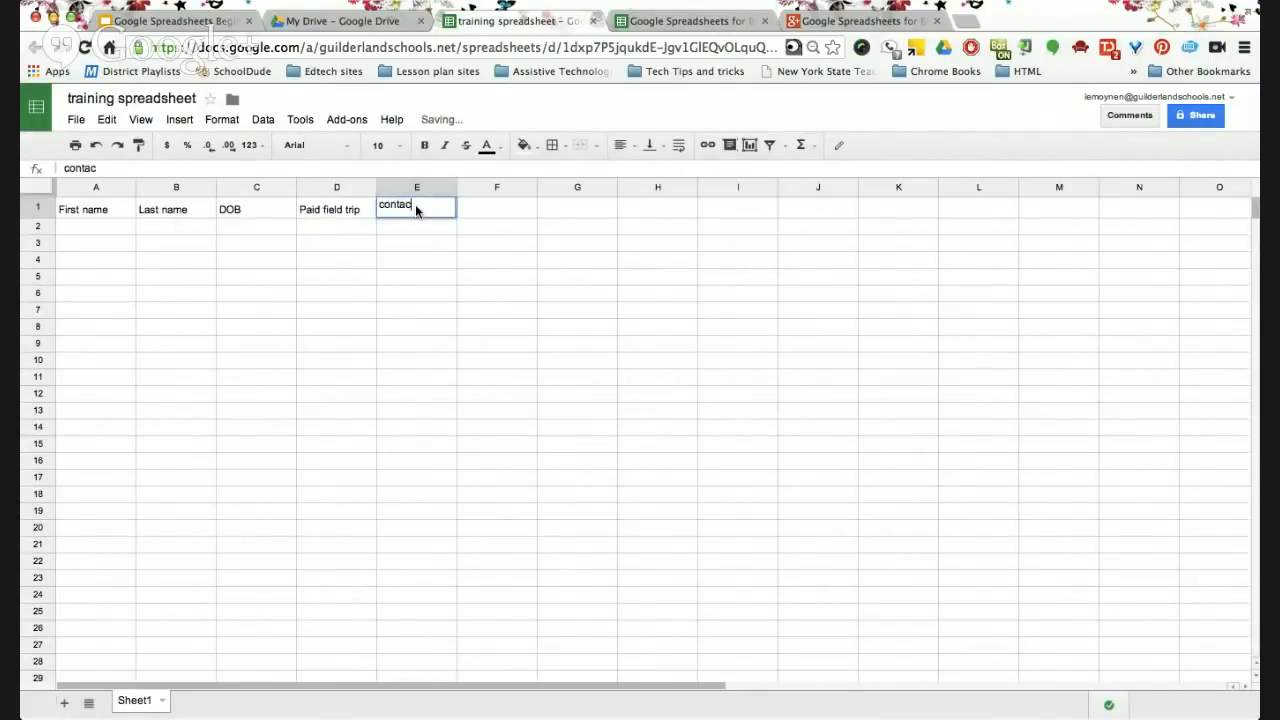
type("t information")
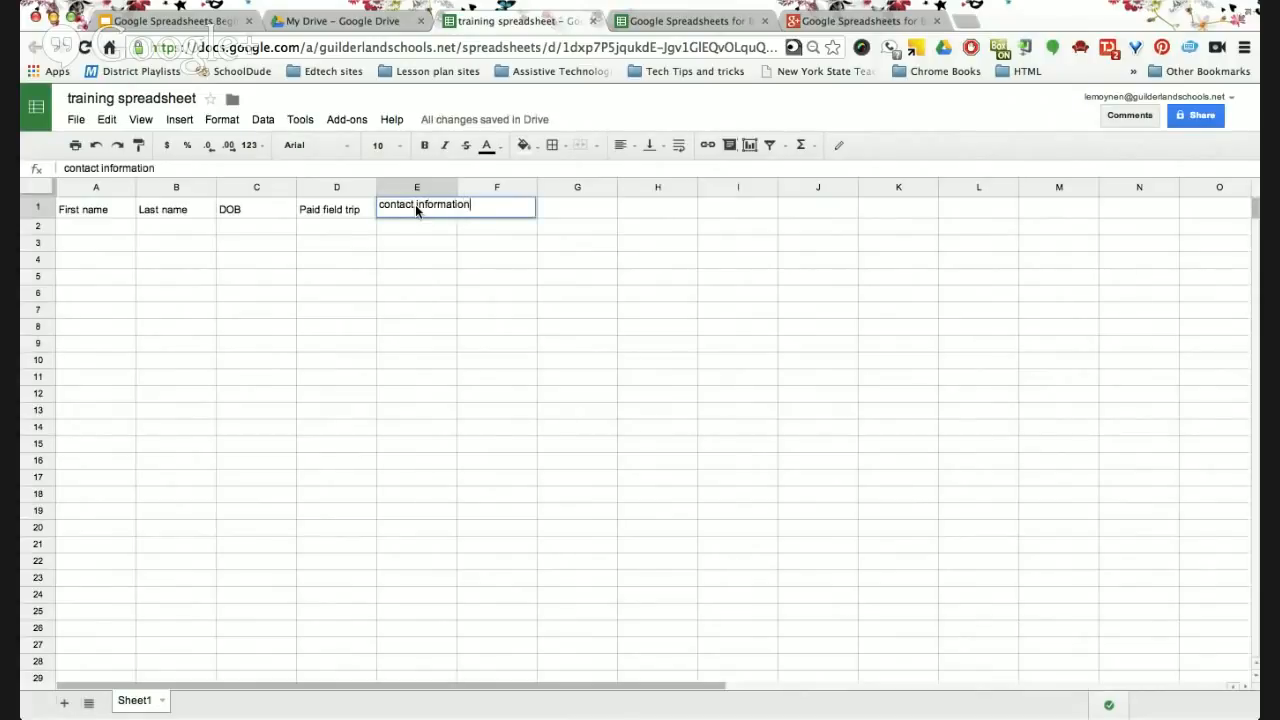
left_click(76, 224)
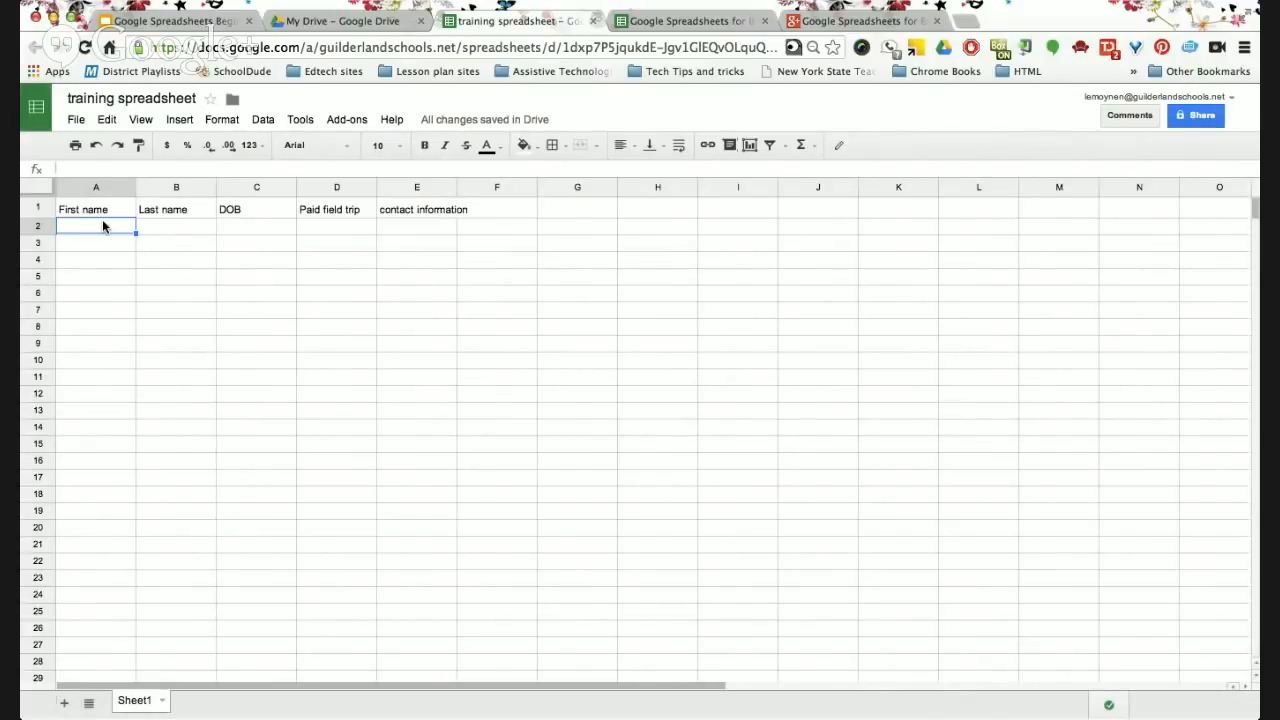
left_click(112, 209)
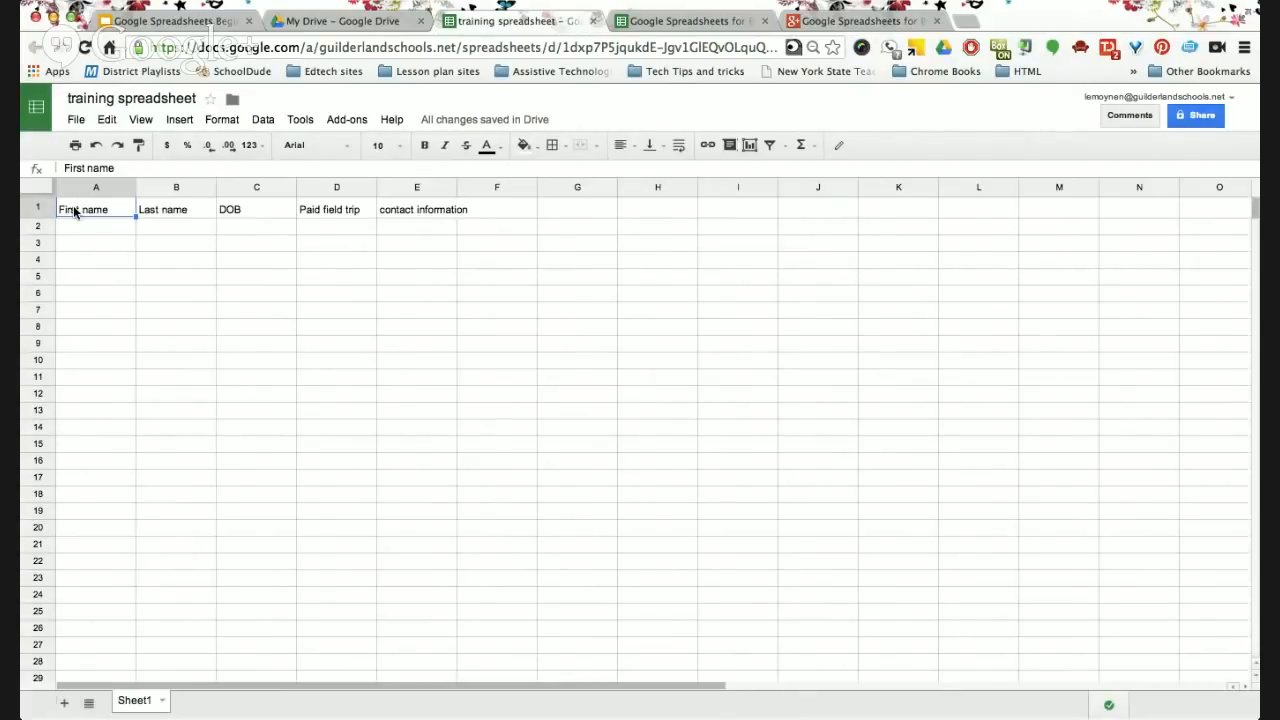
left_click(432, 209)
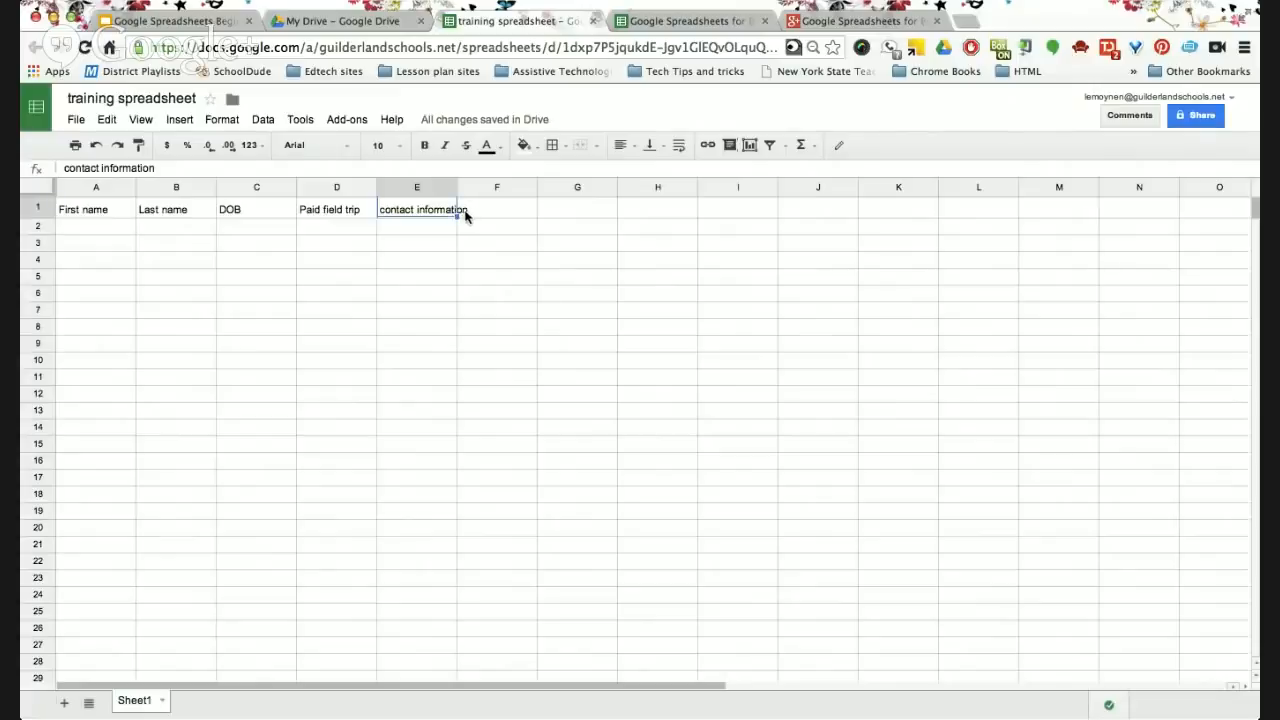
- Wrap the contact information text in E1 onto two lines and check the vertical alignment options
double_click(408, 207)
double_click(408, 207)
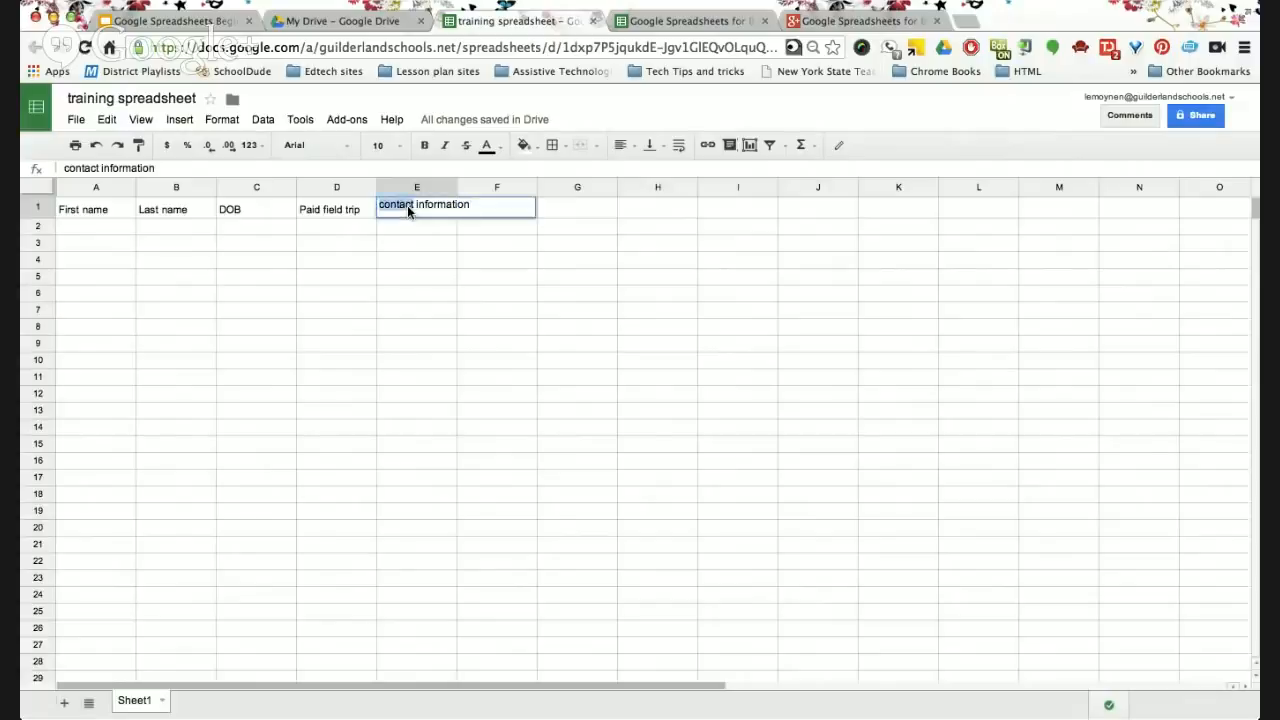
triple_click(408, 207)
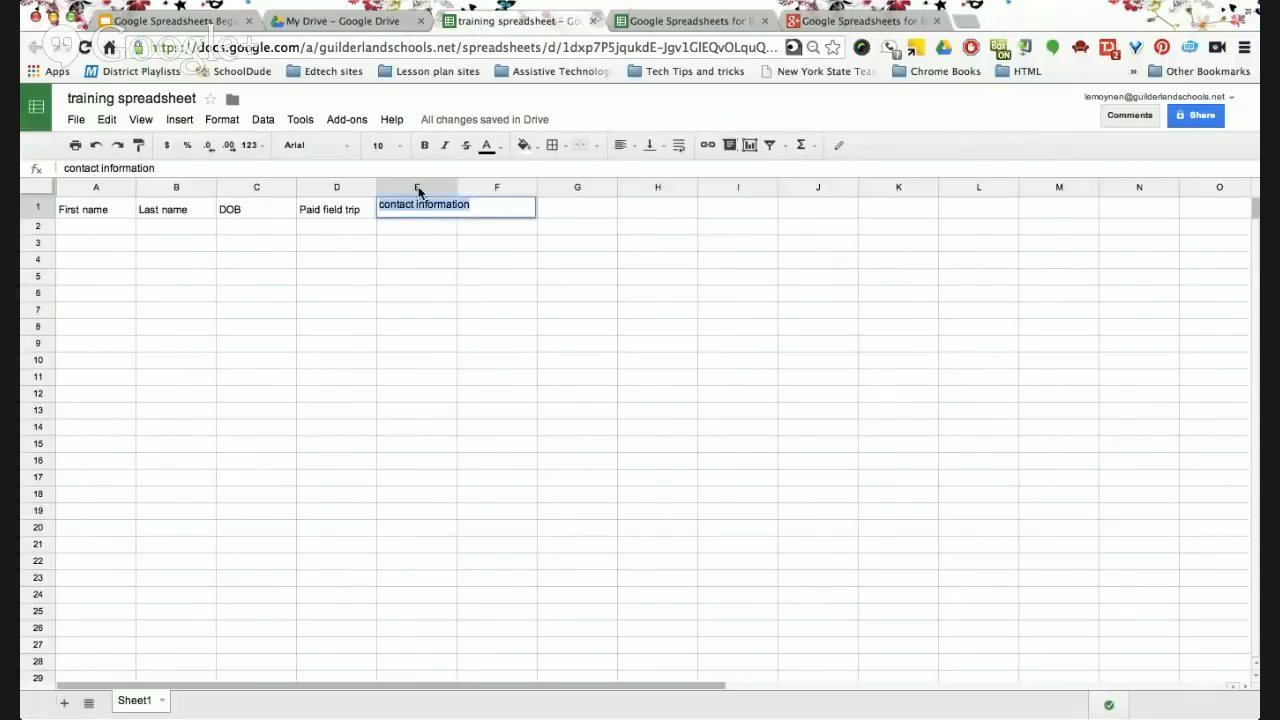
left_click(678, 150)
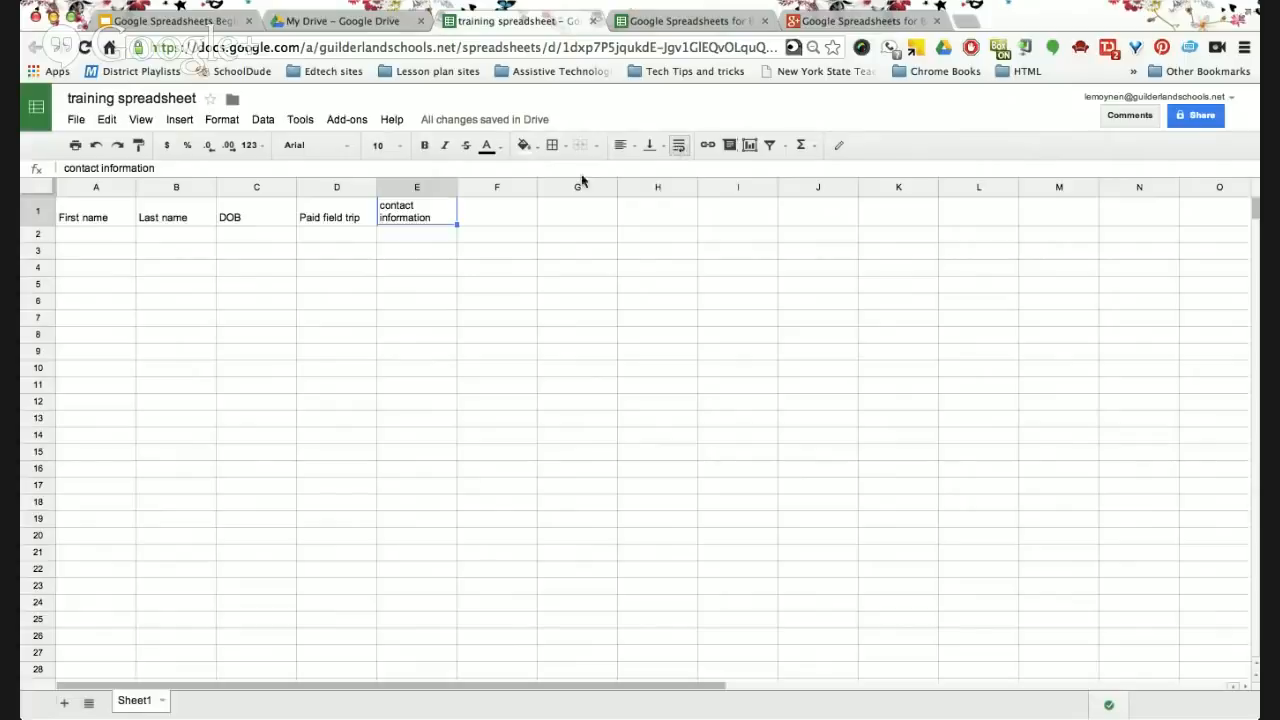
left_click(659, 147)
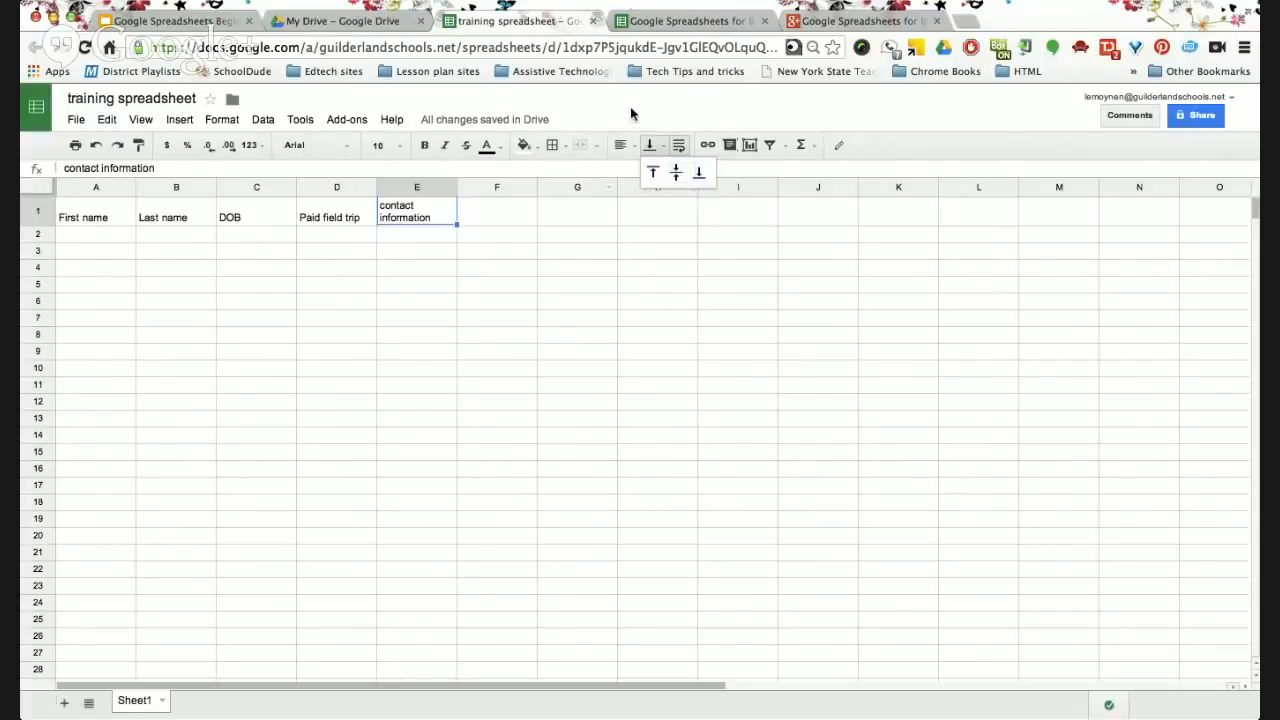
left_click(700, 173)
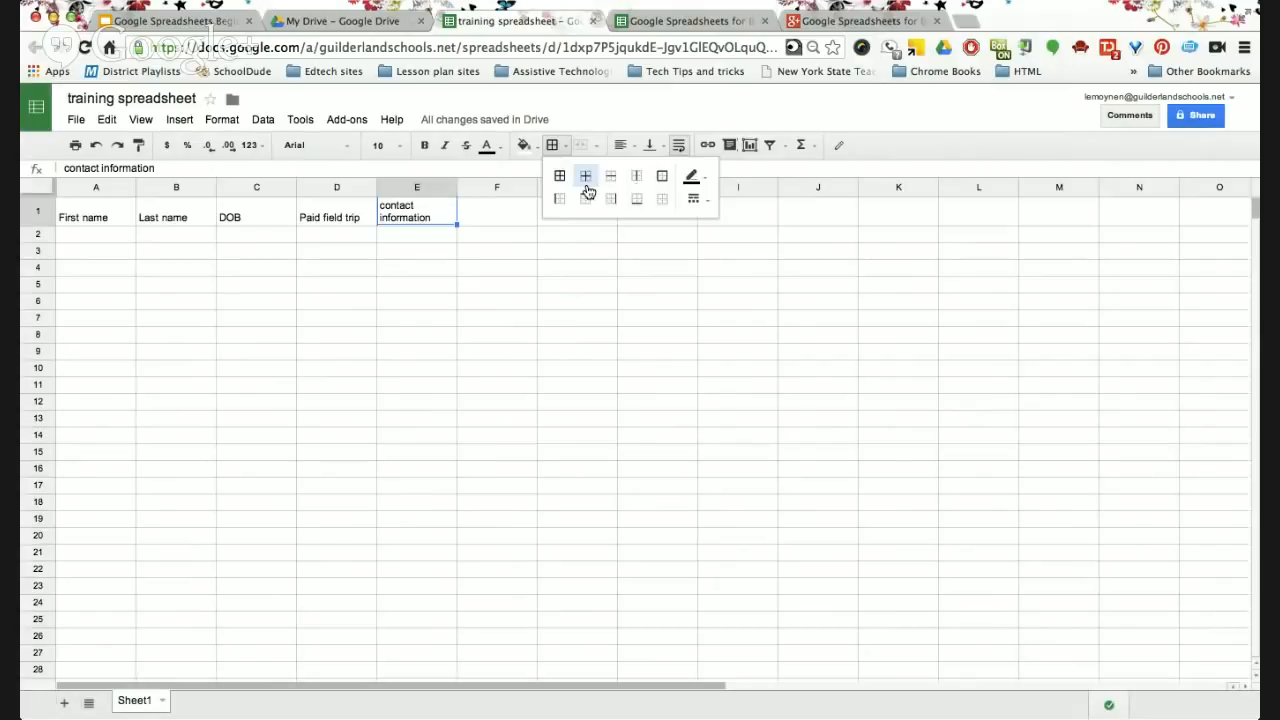
- Shade the First name cell A1 light yellow and the Last name cell B1 green
left_click(524, 145)
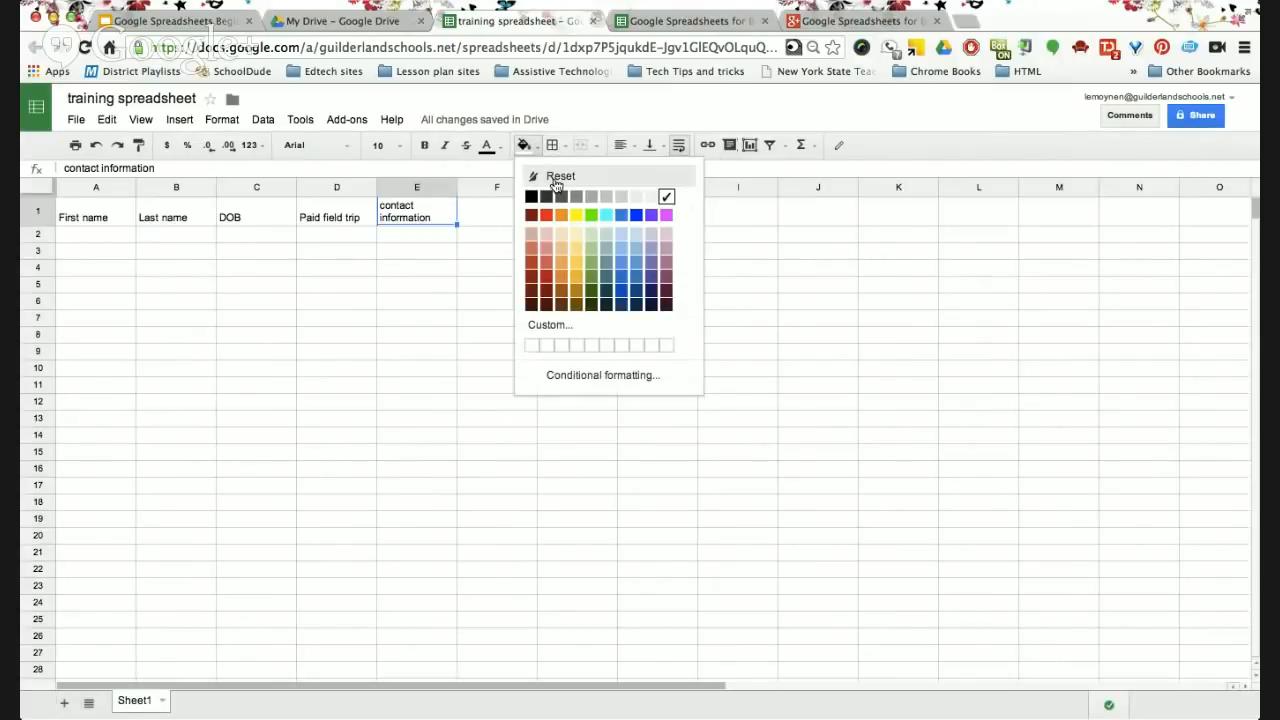
left_click(87, 218)
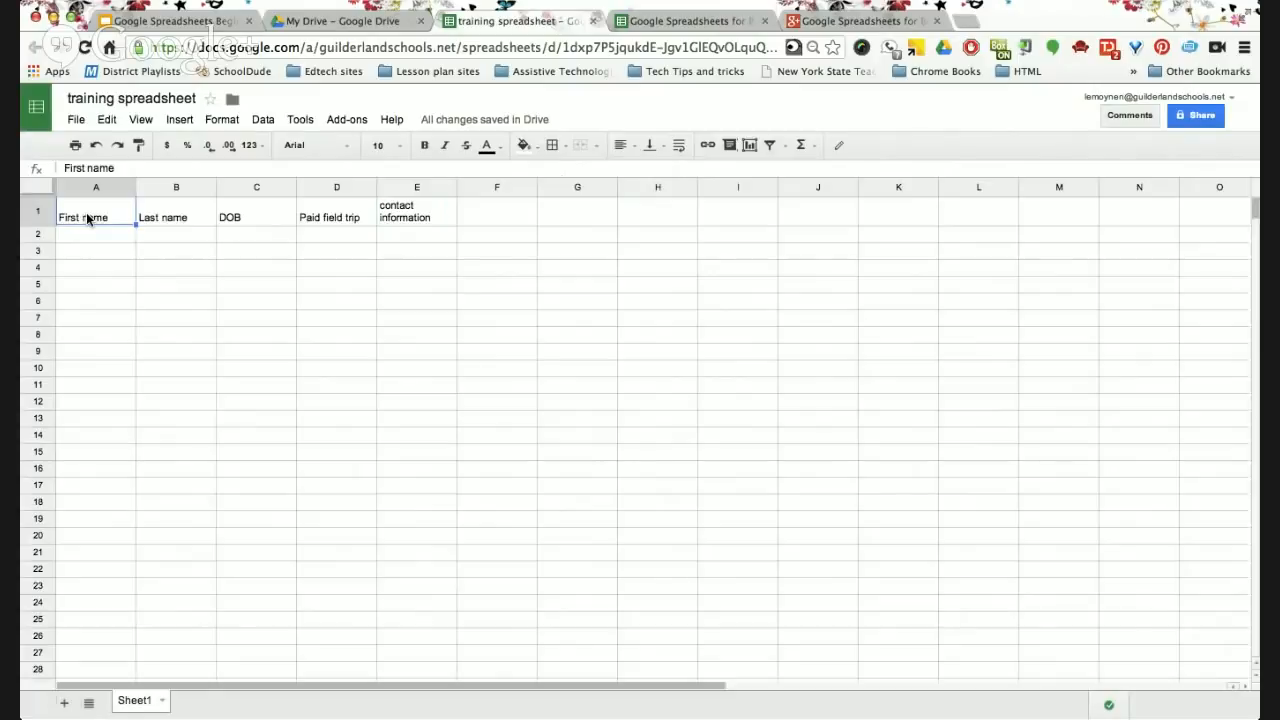
left_click(524, 145)
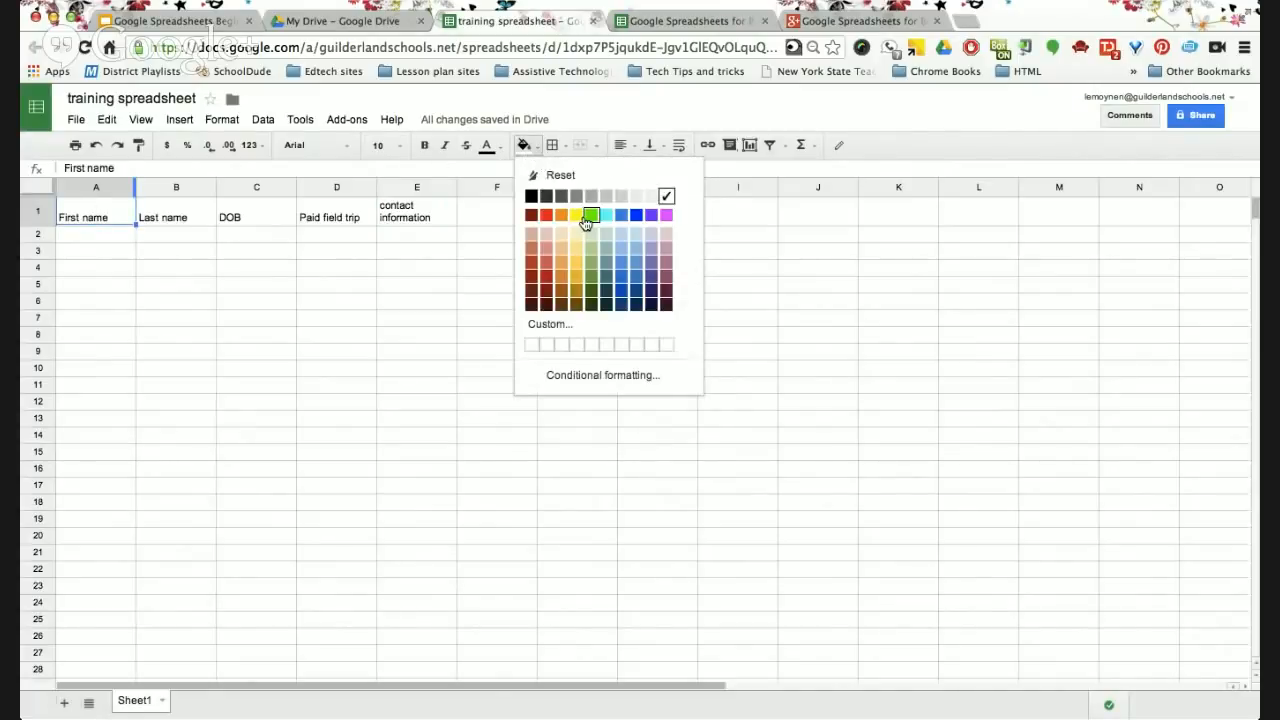
left_click(577, 249)
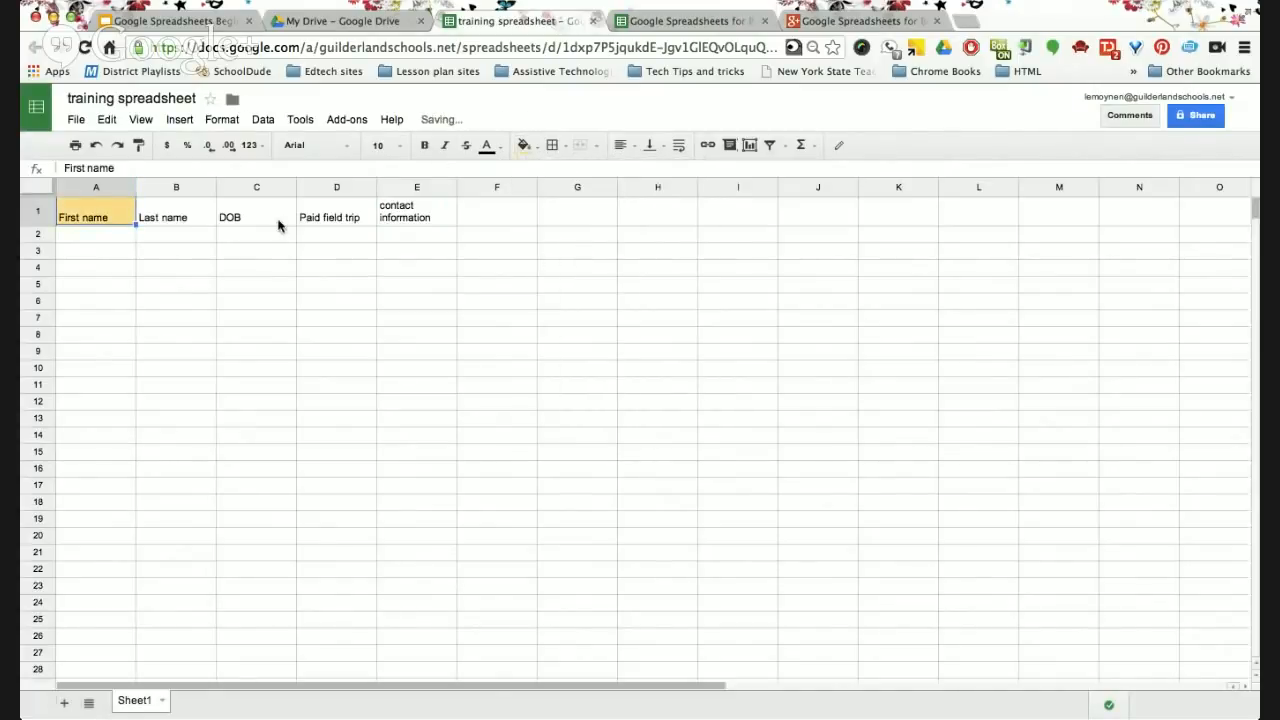
left_click(204, 216)
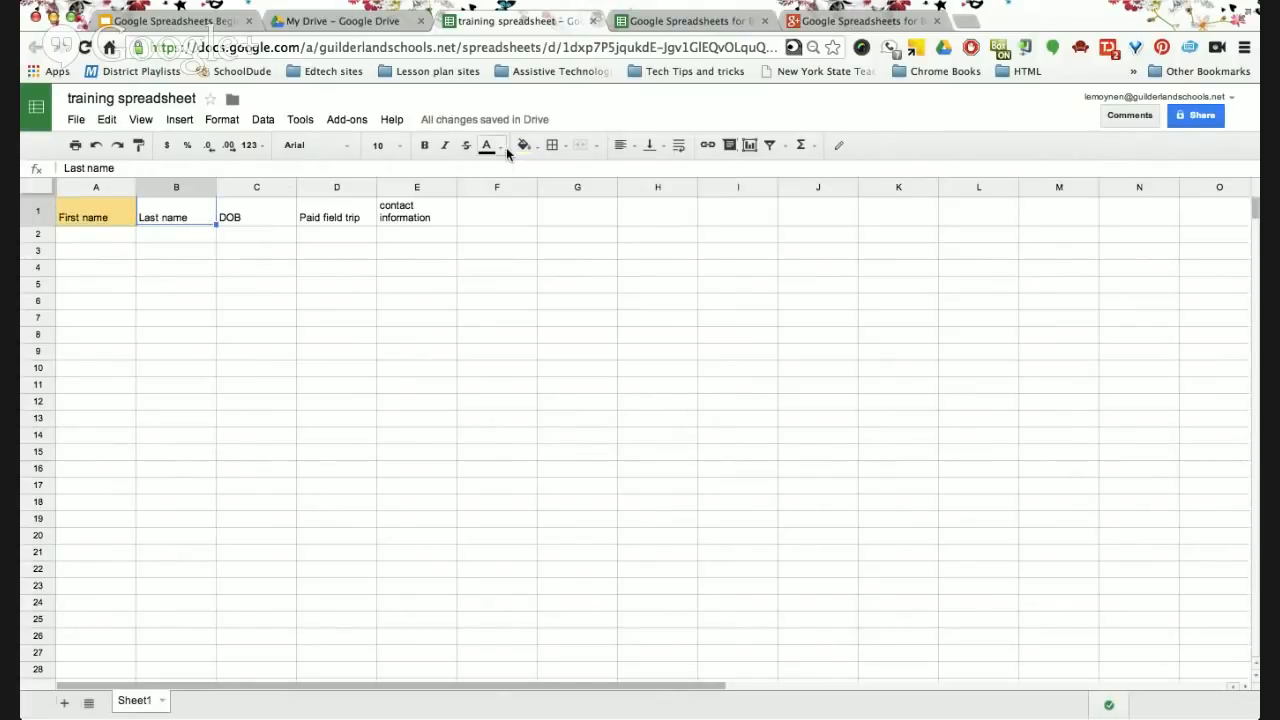
left_click(532, 149)
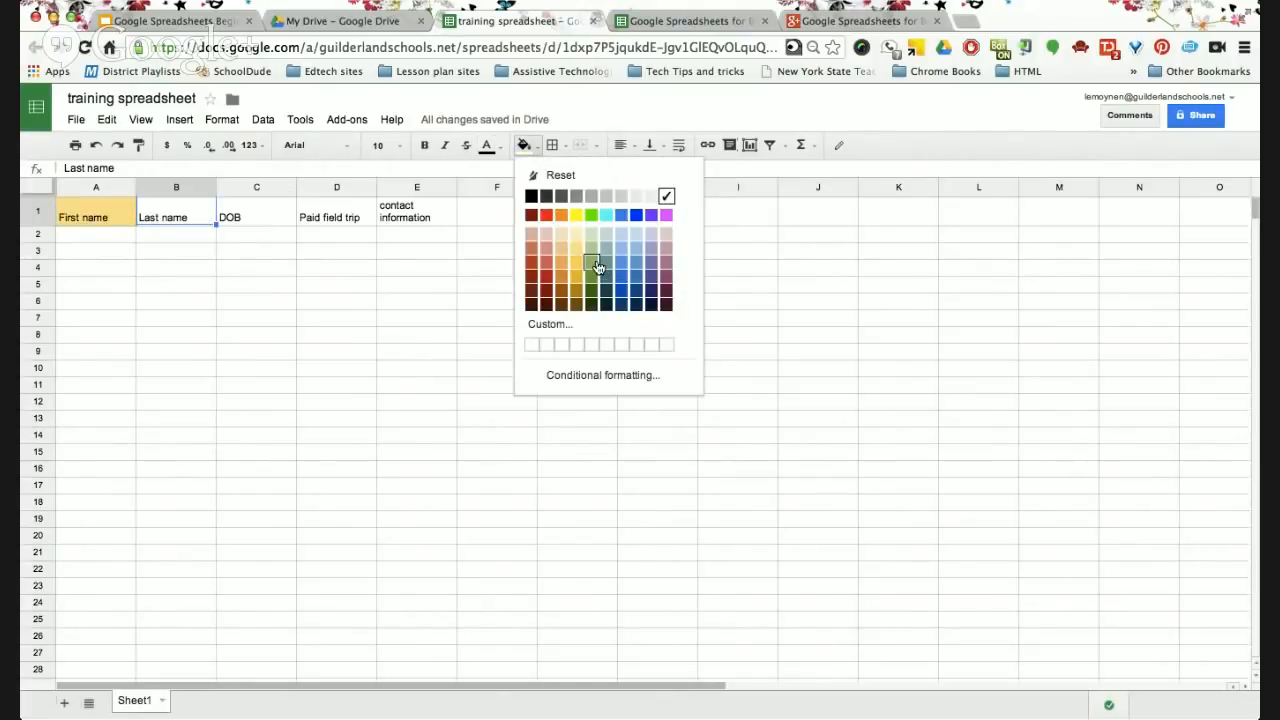
left_click(594, 262)
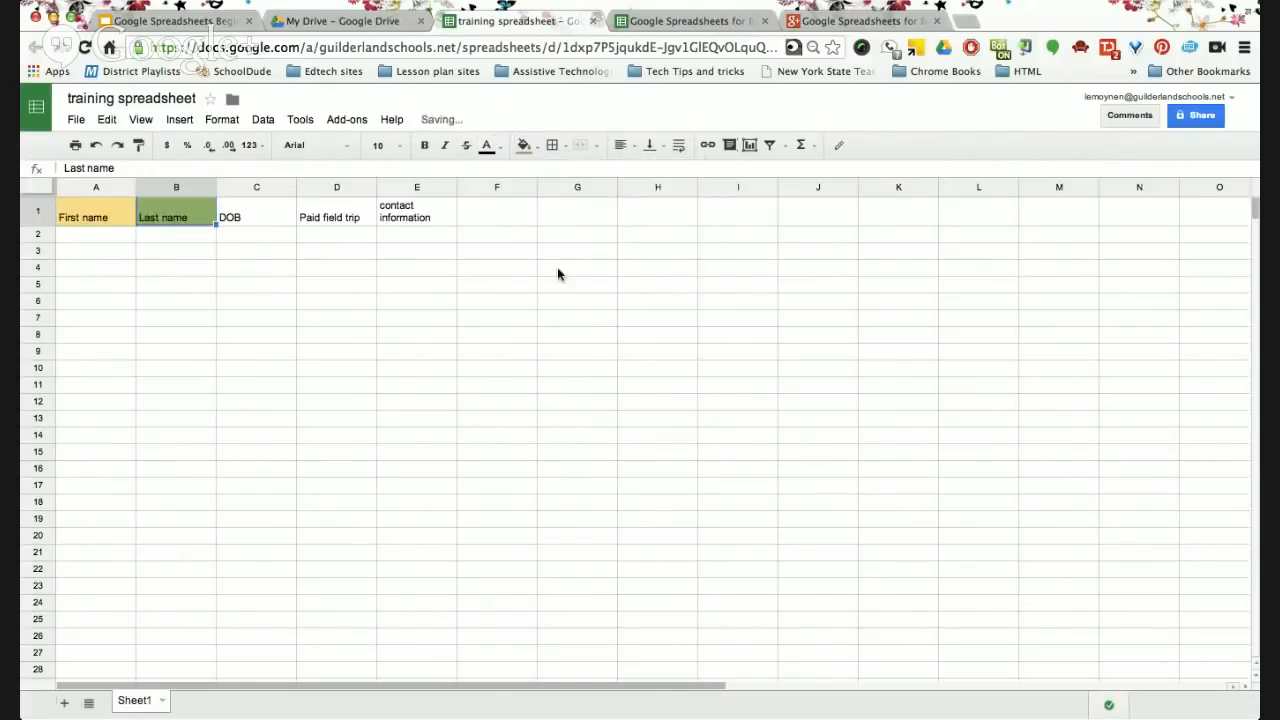
- Make the DOB header text in C1 red
left_click(495, 149)
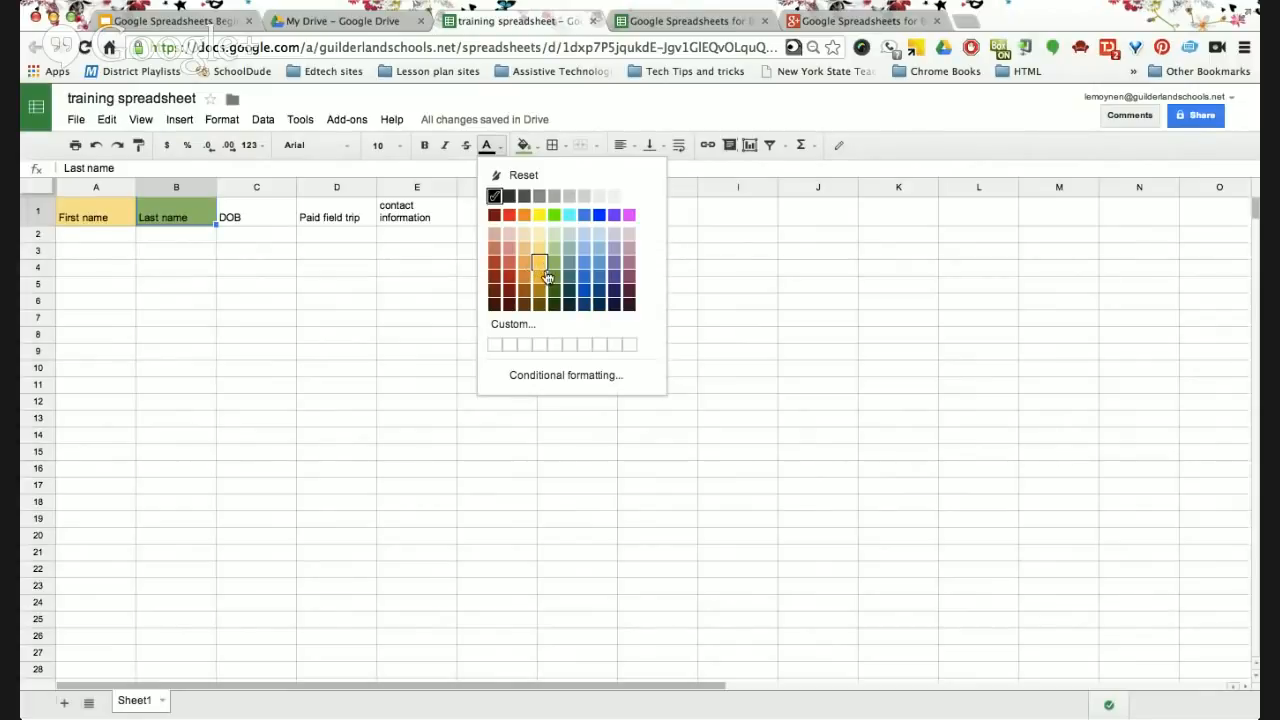
double_click(240, 224)
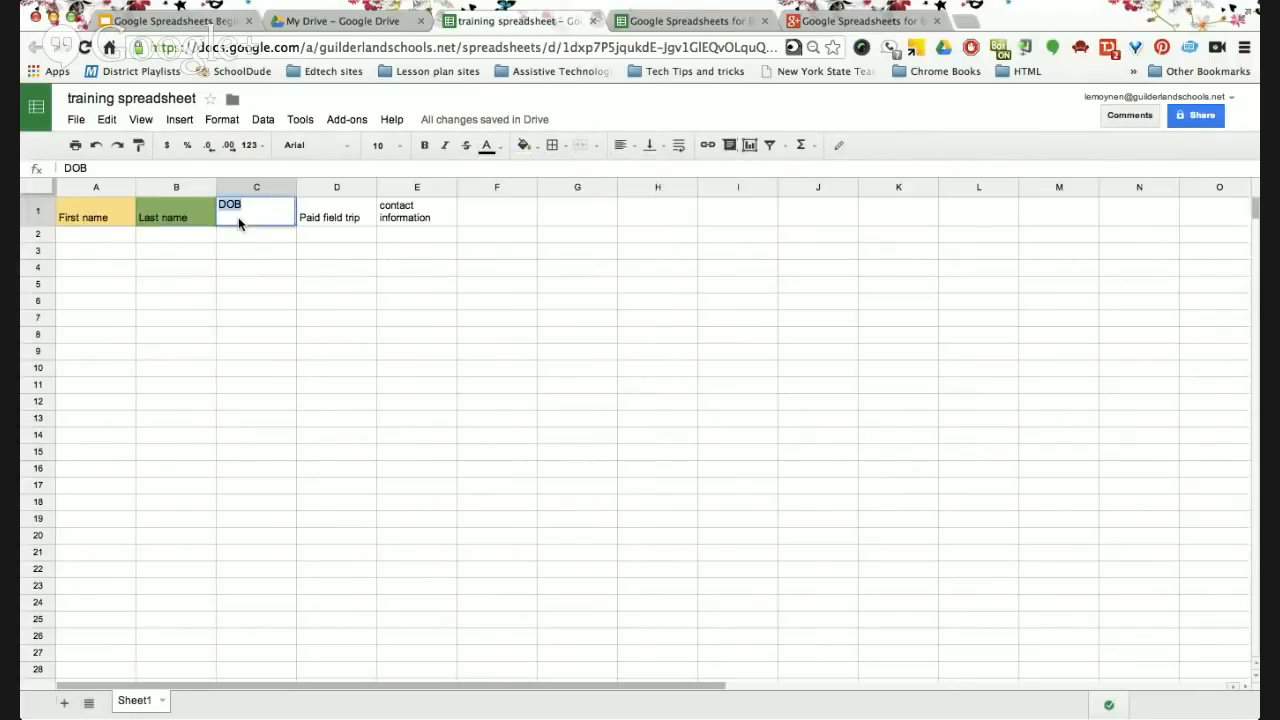
left_click(487, 145)
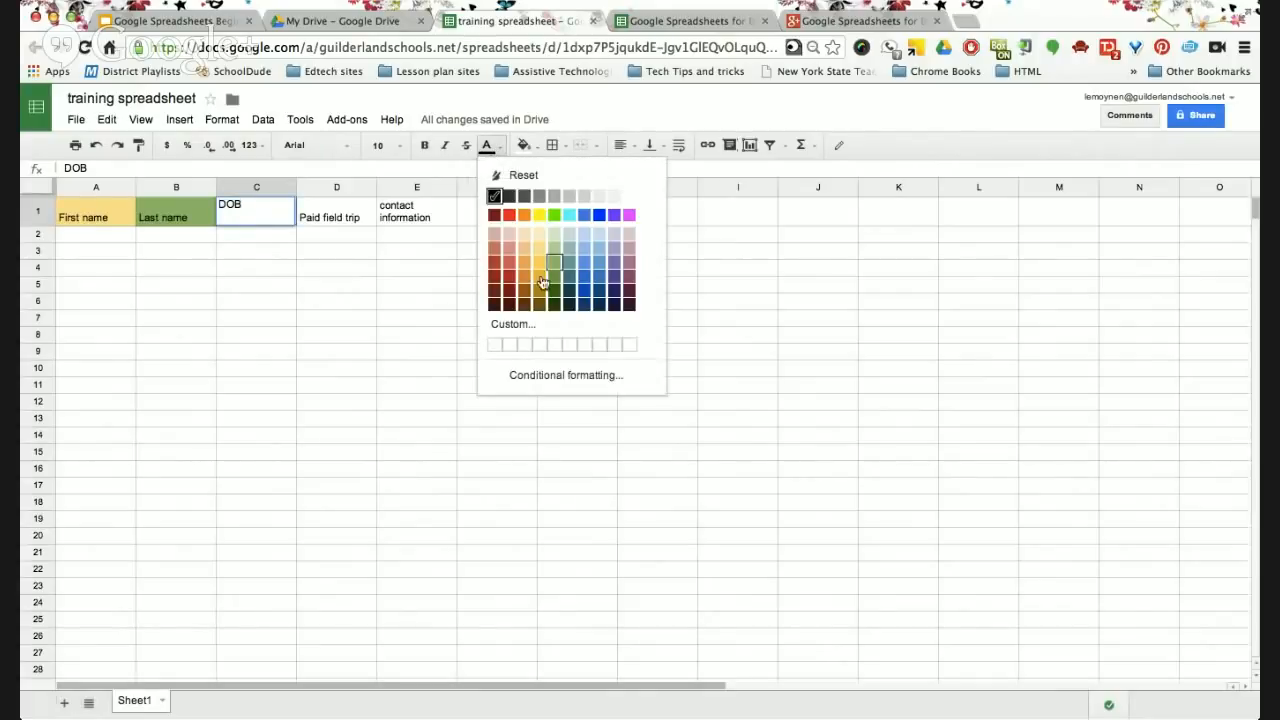
left_click(509, 286)
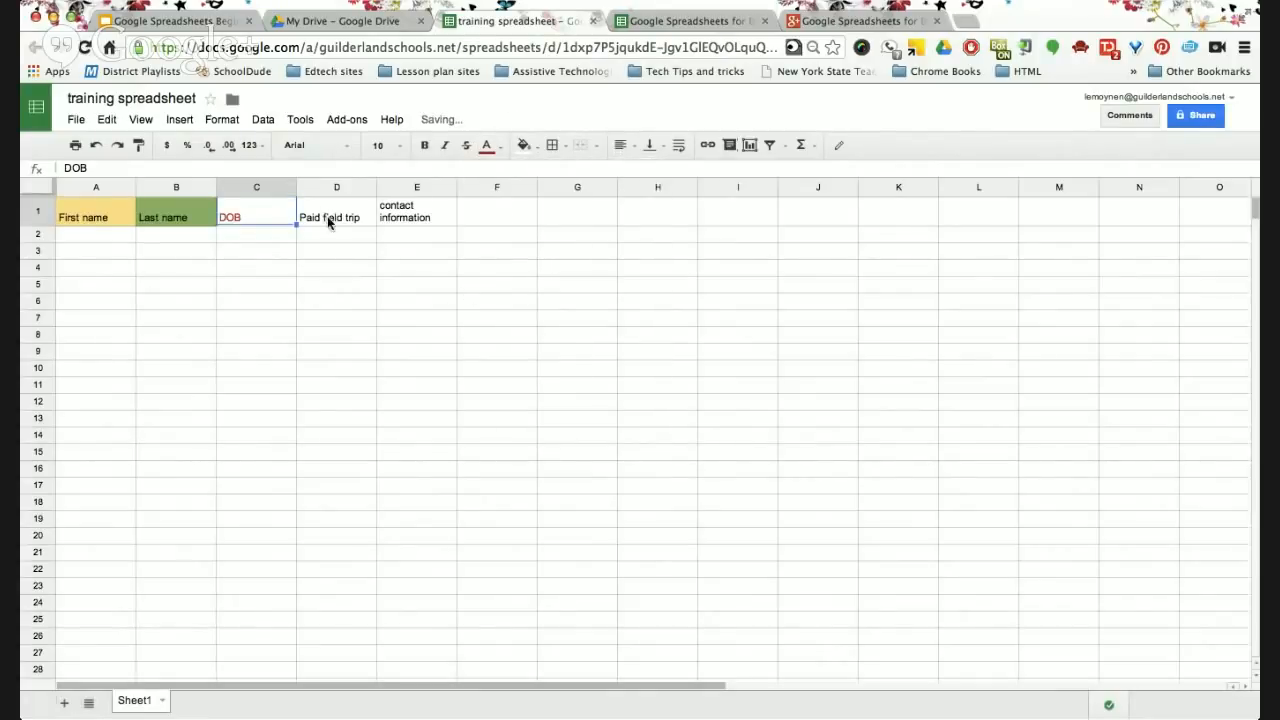
left_click(330, 222)
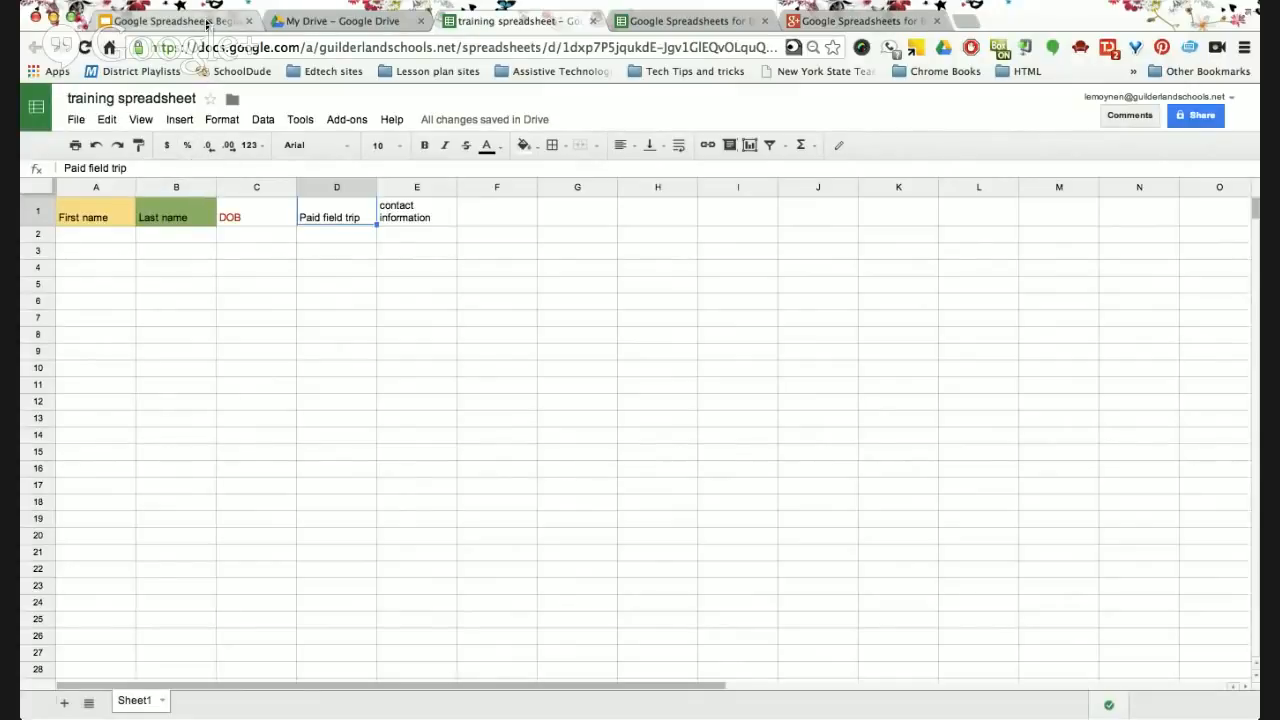
- Look over the Formatting Tools slide, then switch to the Beginners Webinar student-data sheet
left_click(206, 22)
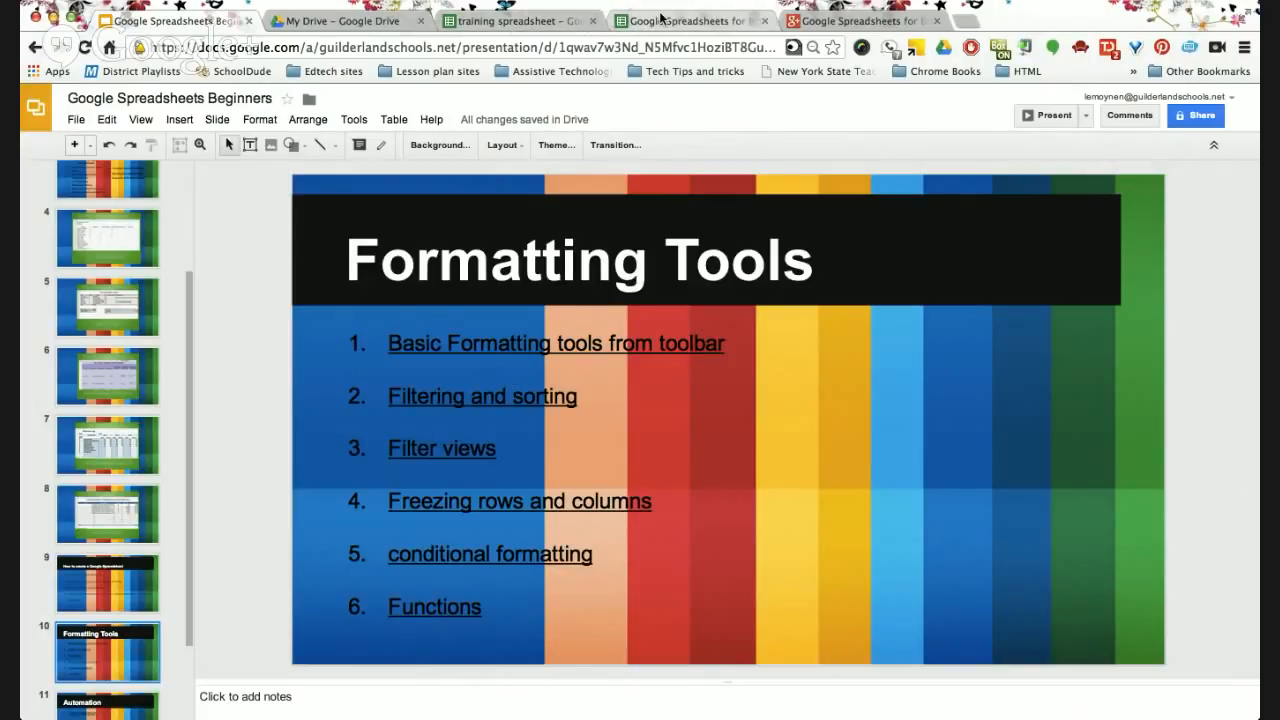
left_click(660, 18)
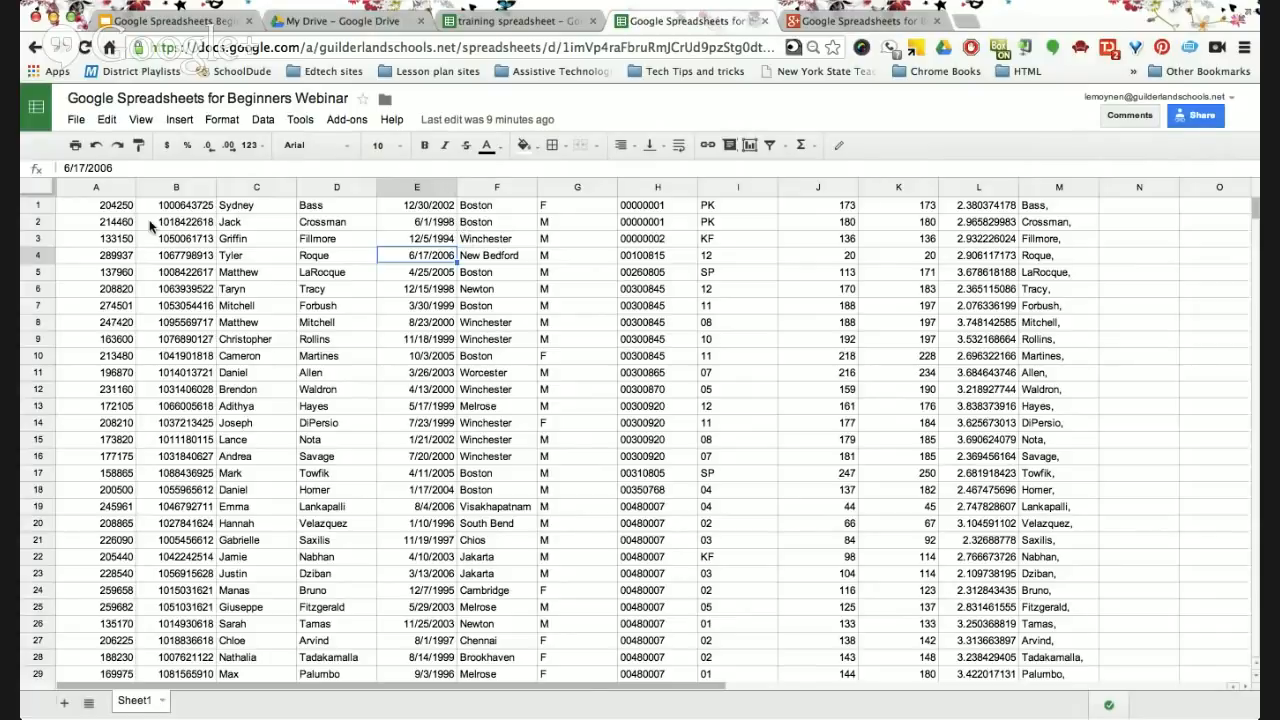
- Select the entire student sheet and turn on the filter
left_click(499, 187)
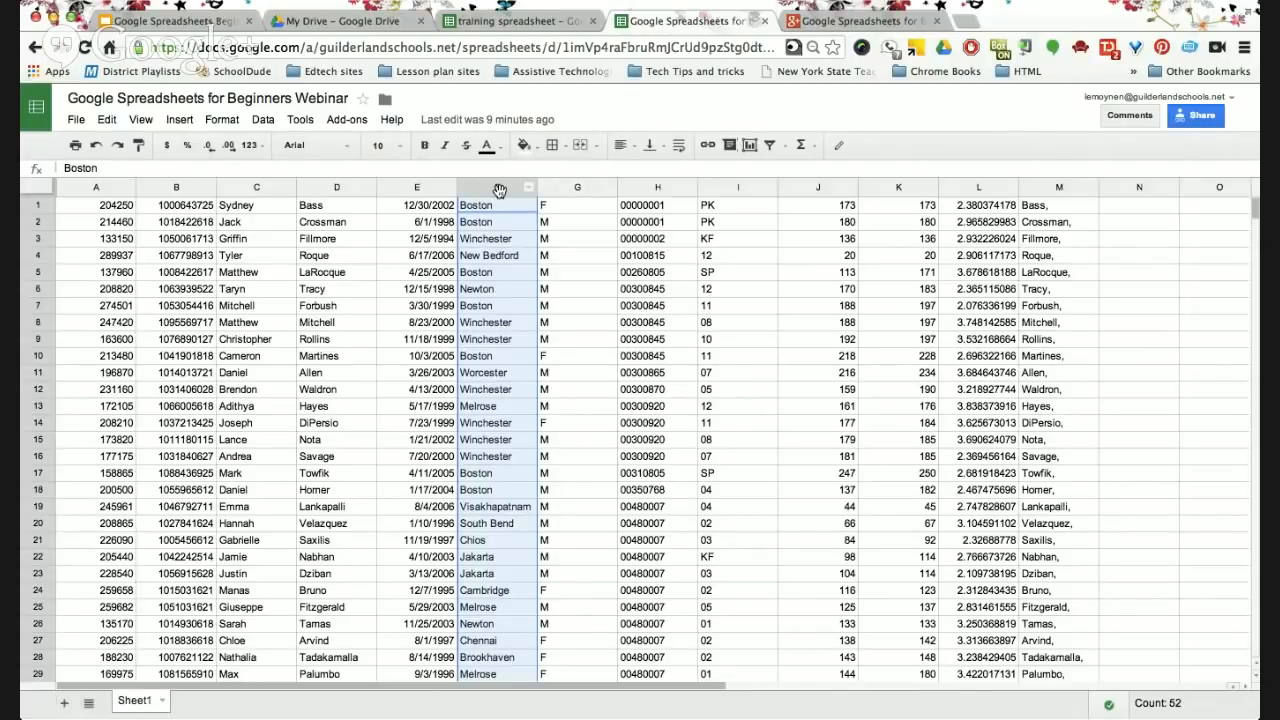
left_click(35, 187)
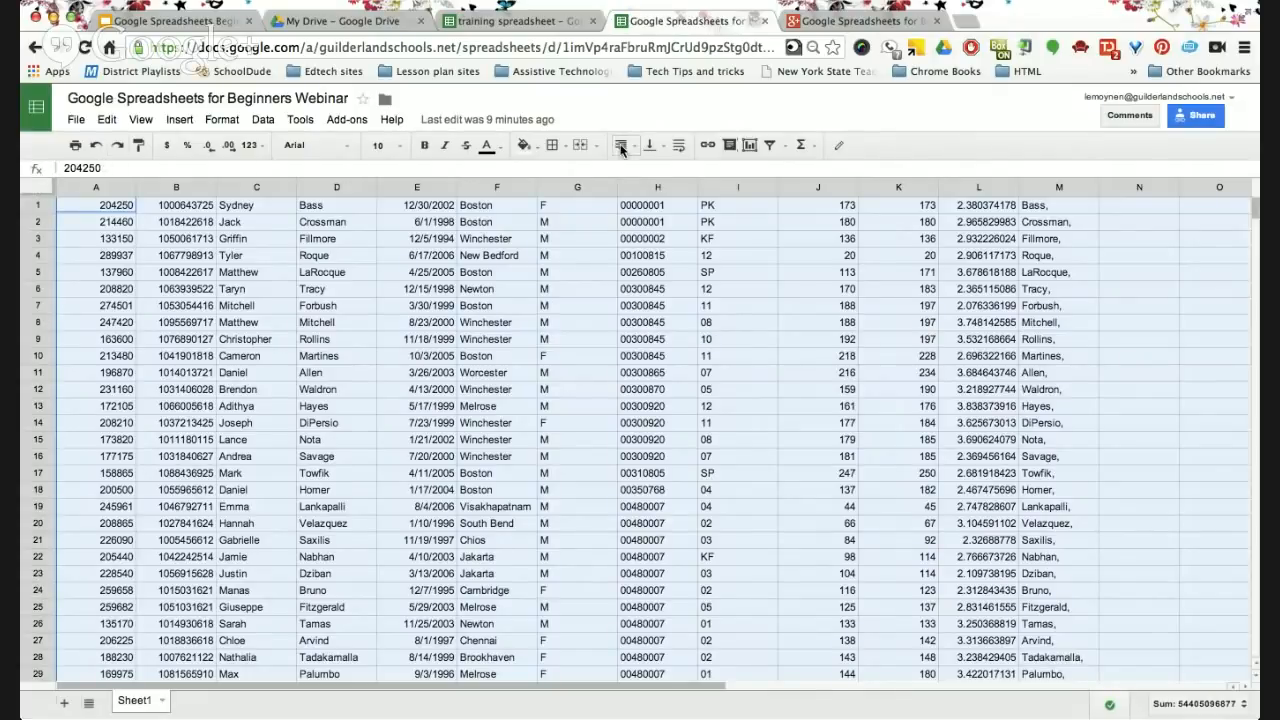
left_click(770, 147)
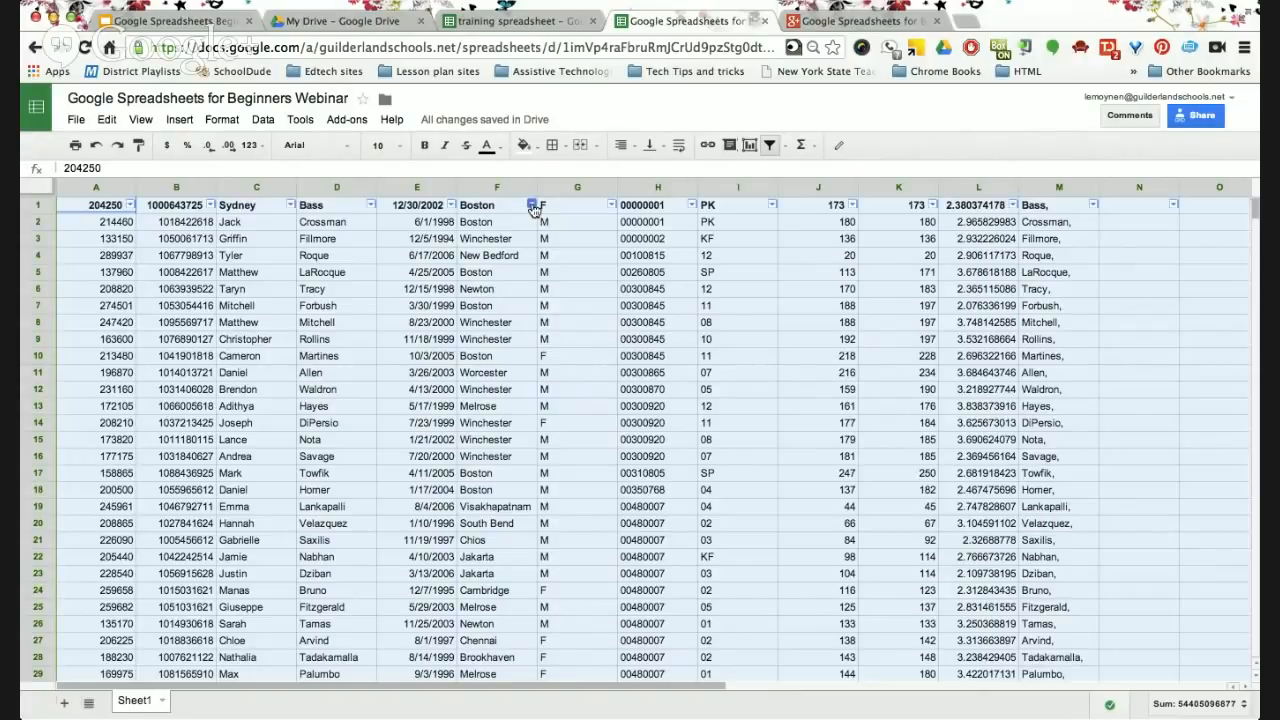
- Filter the column F cities to Boston only, leaving nine student rows visible
left_click(510, 222)
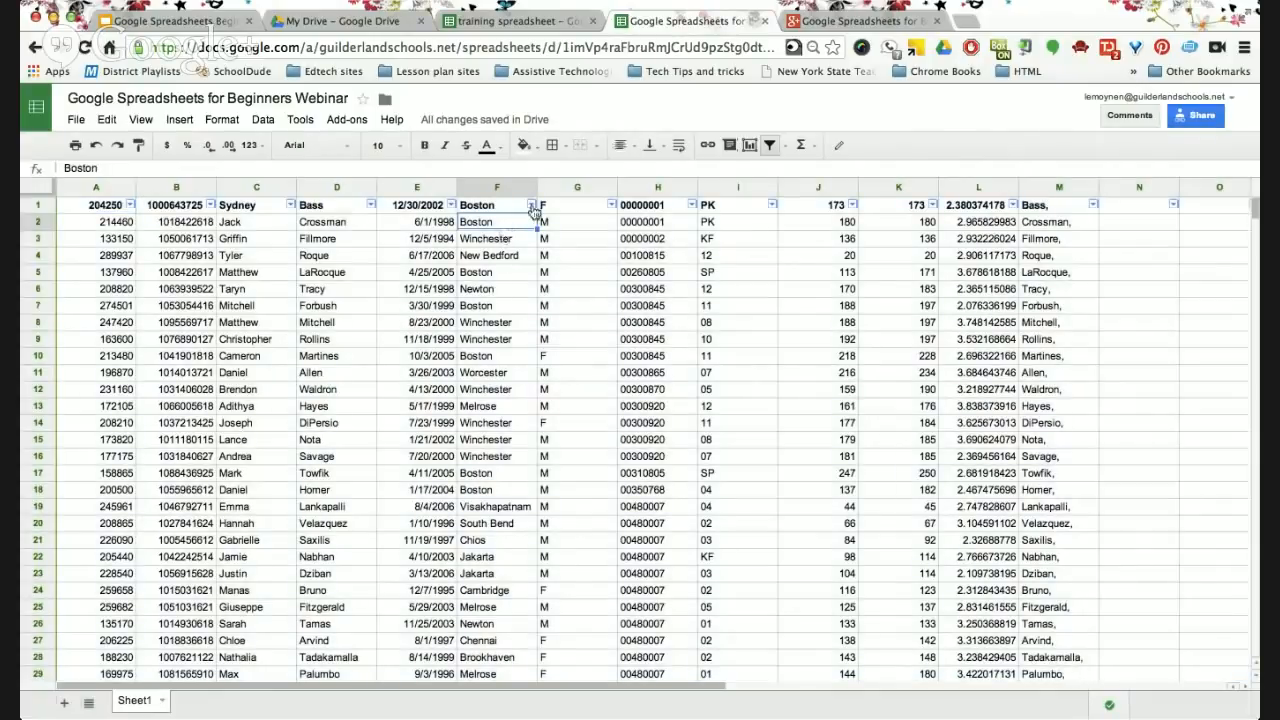
left_click(532, 205)
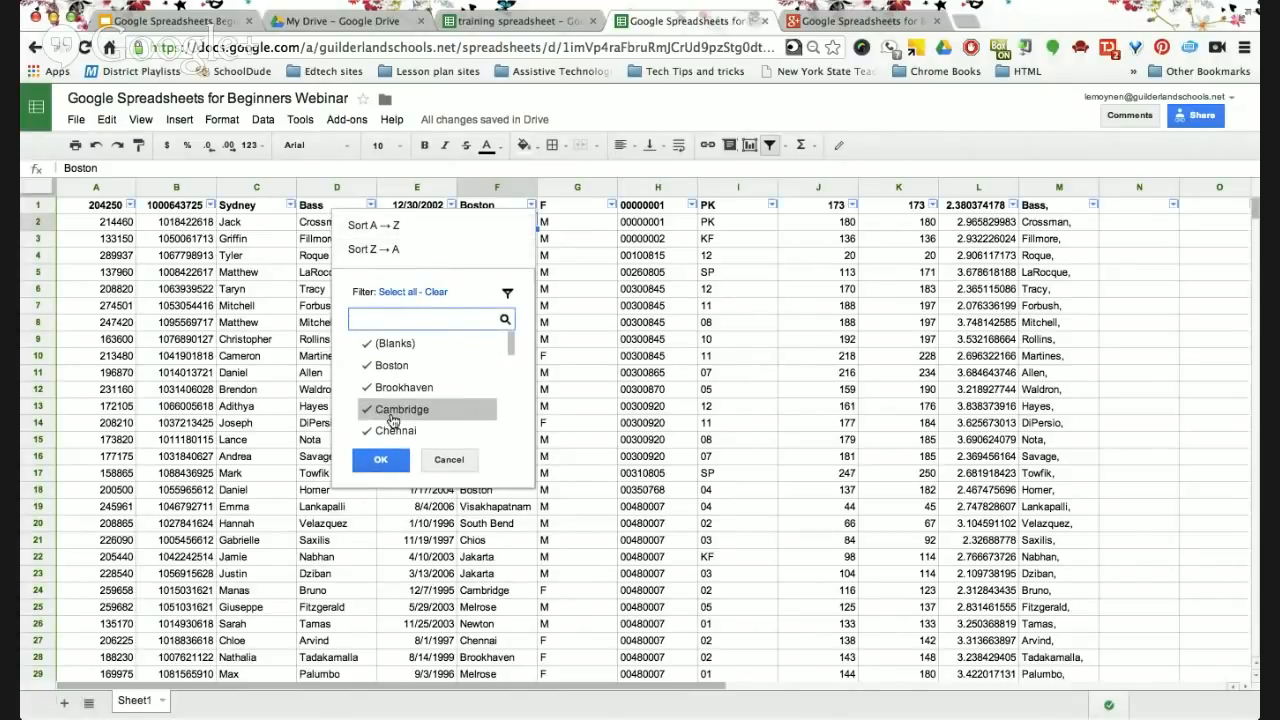
scroll(390, 418, "down", 2)
scroll(392, 421, "down", 4)
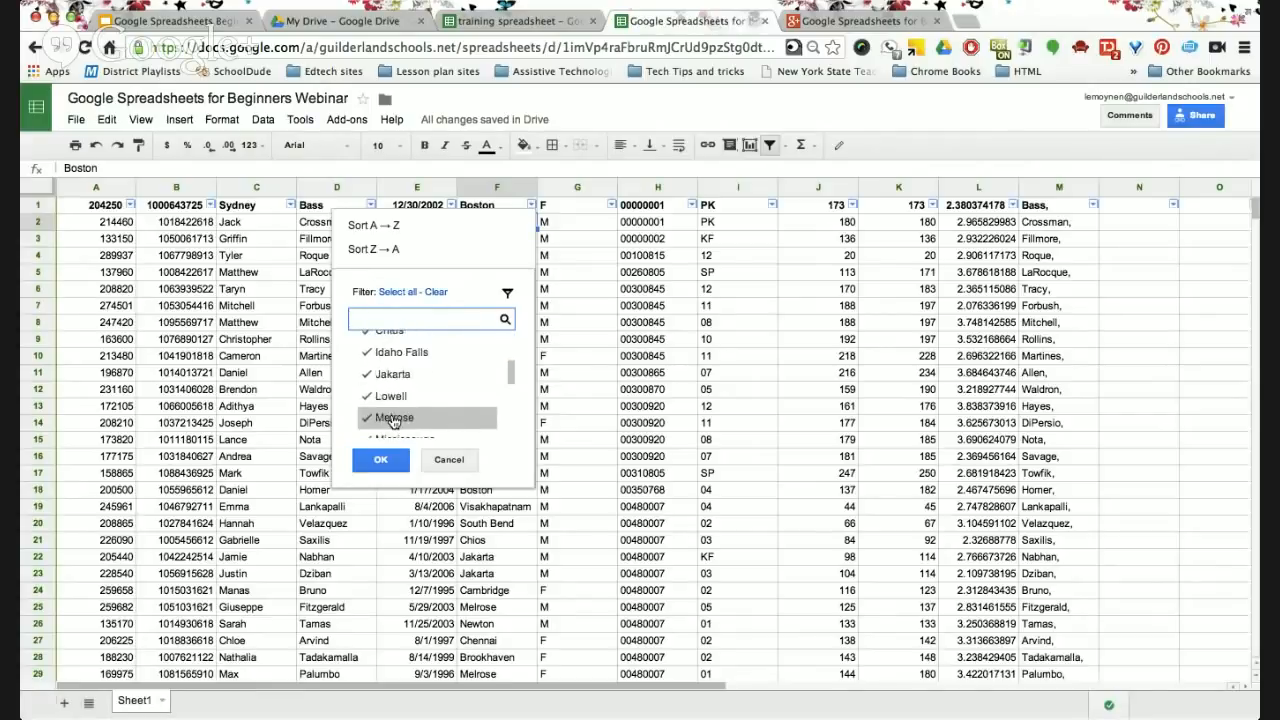
scroll(392, 421, "down", 4)
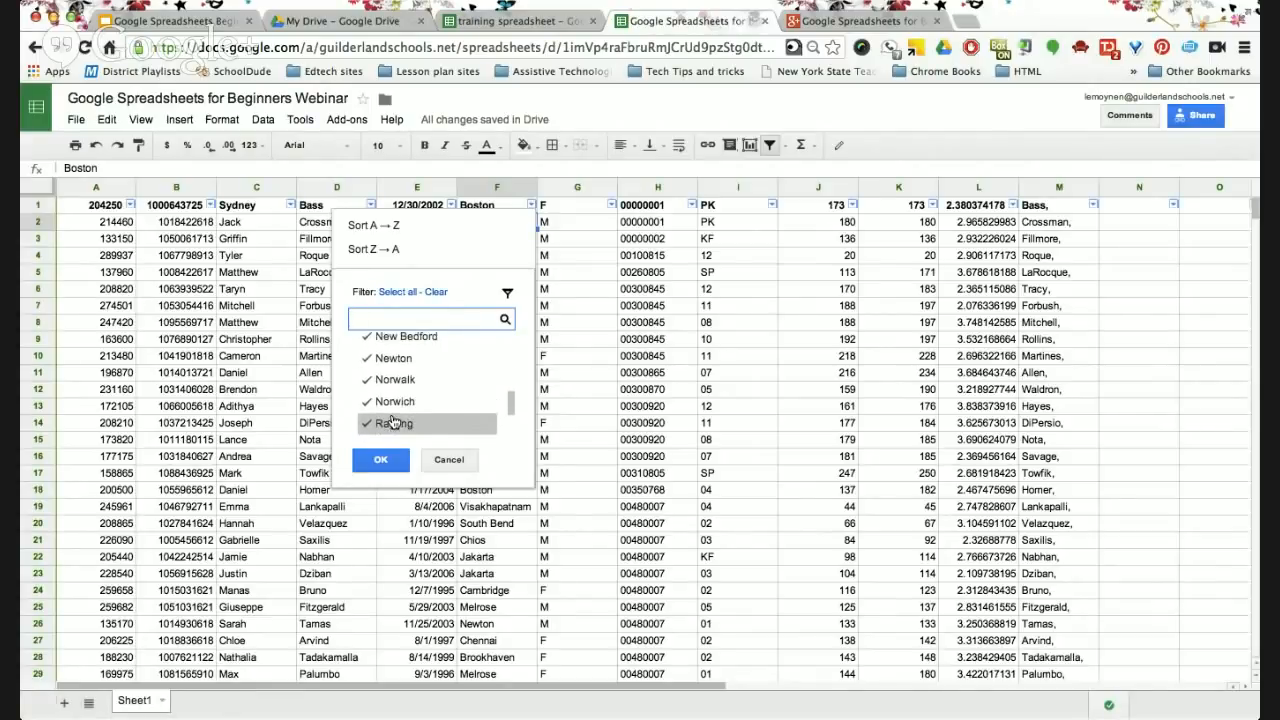
scroll(392, 421, "up", 4)
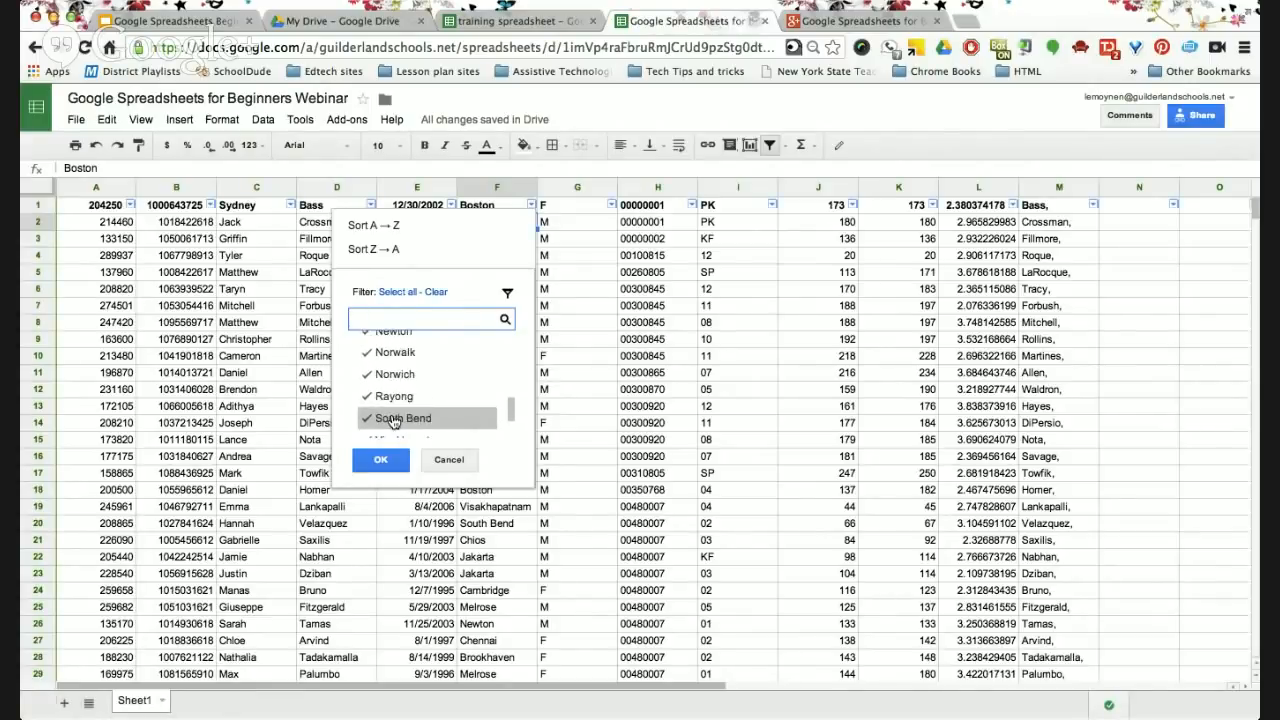
scroll(392, 421, "up", 4)
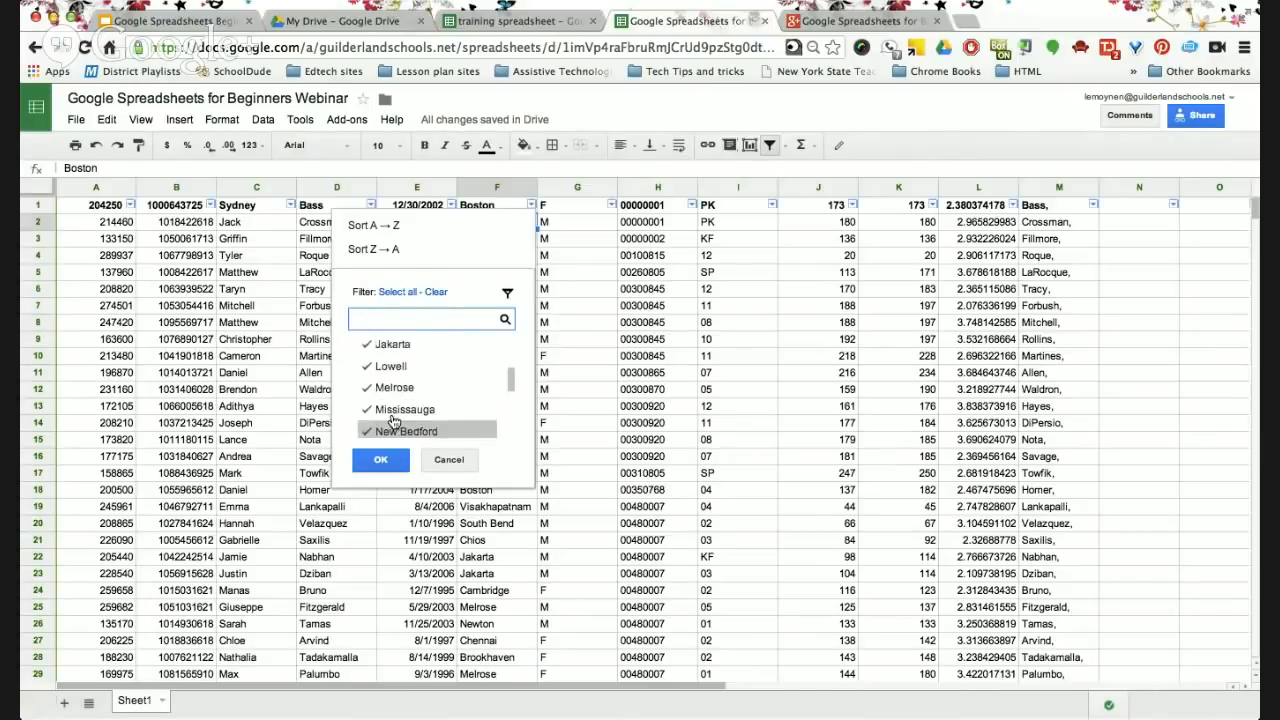
scroll(392, 421, "up", 3)
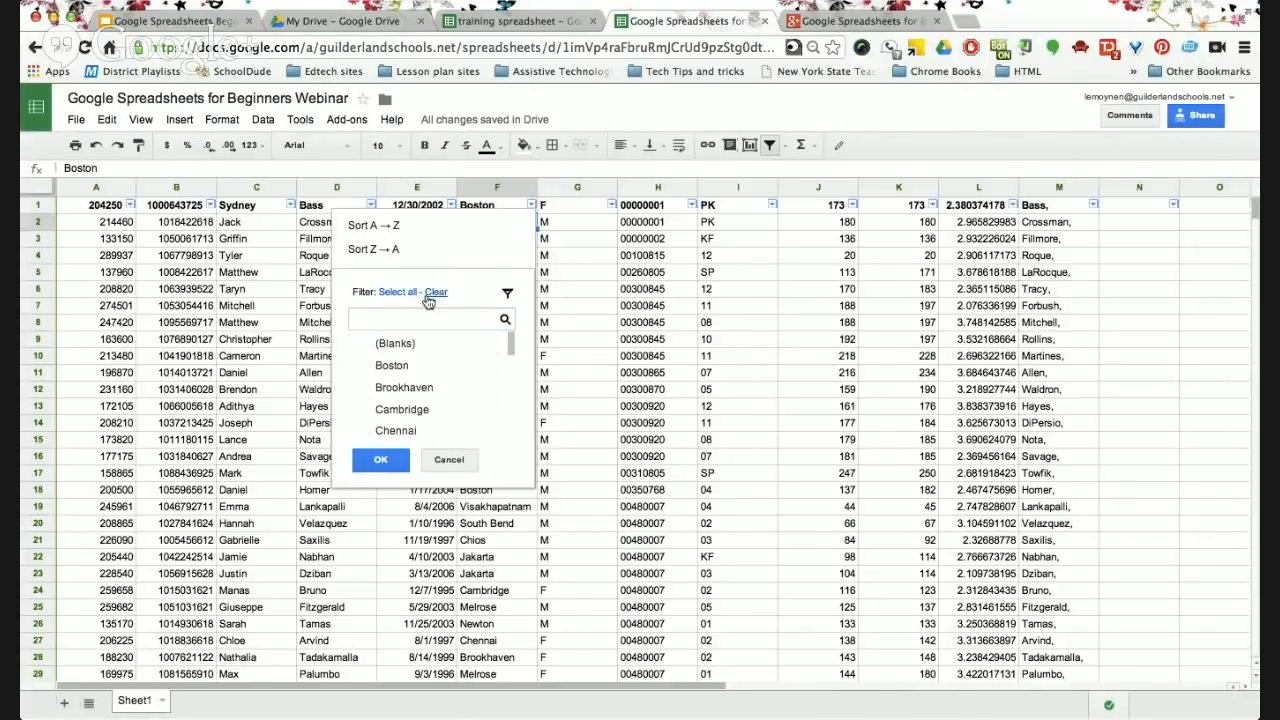
left_click(437, 291)
left_click(370, 370)
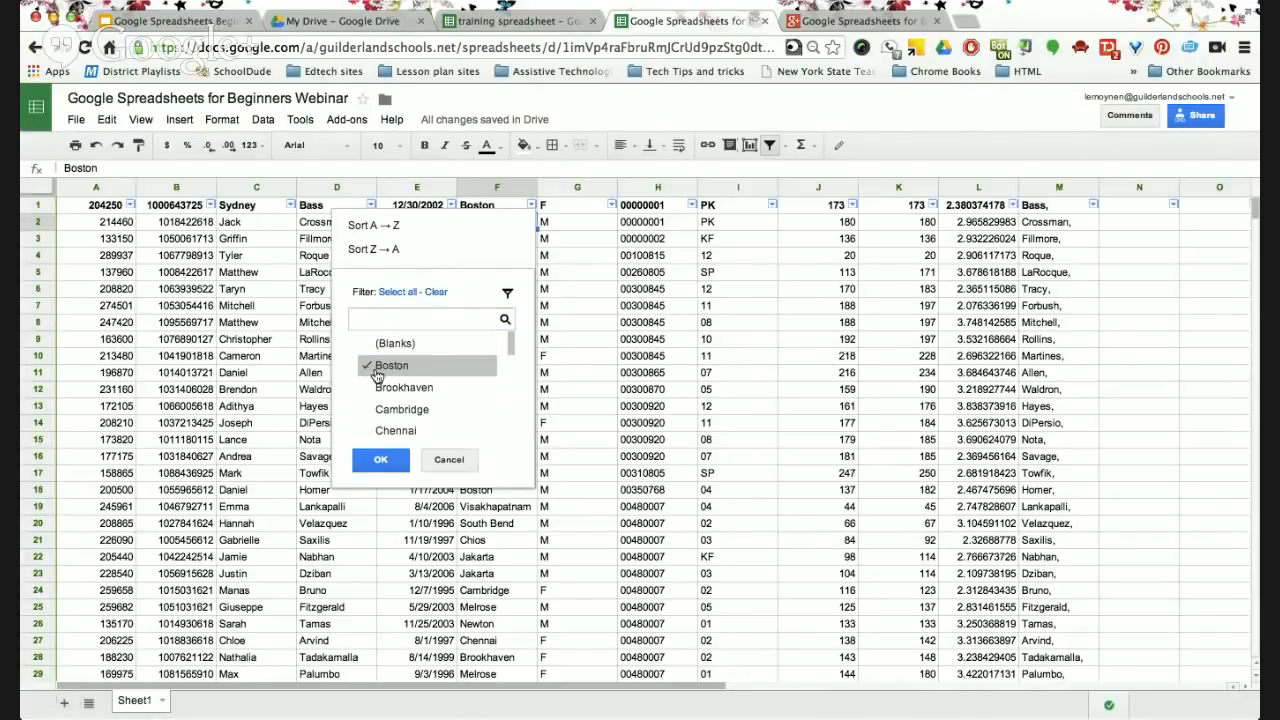
left_click(381, 460)
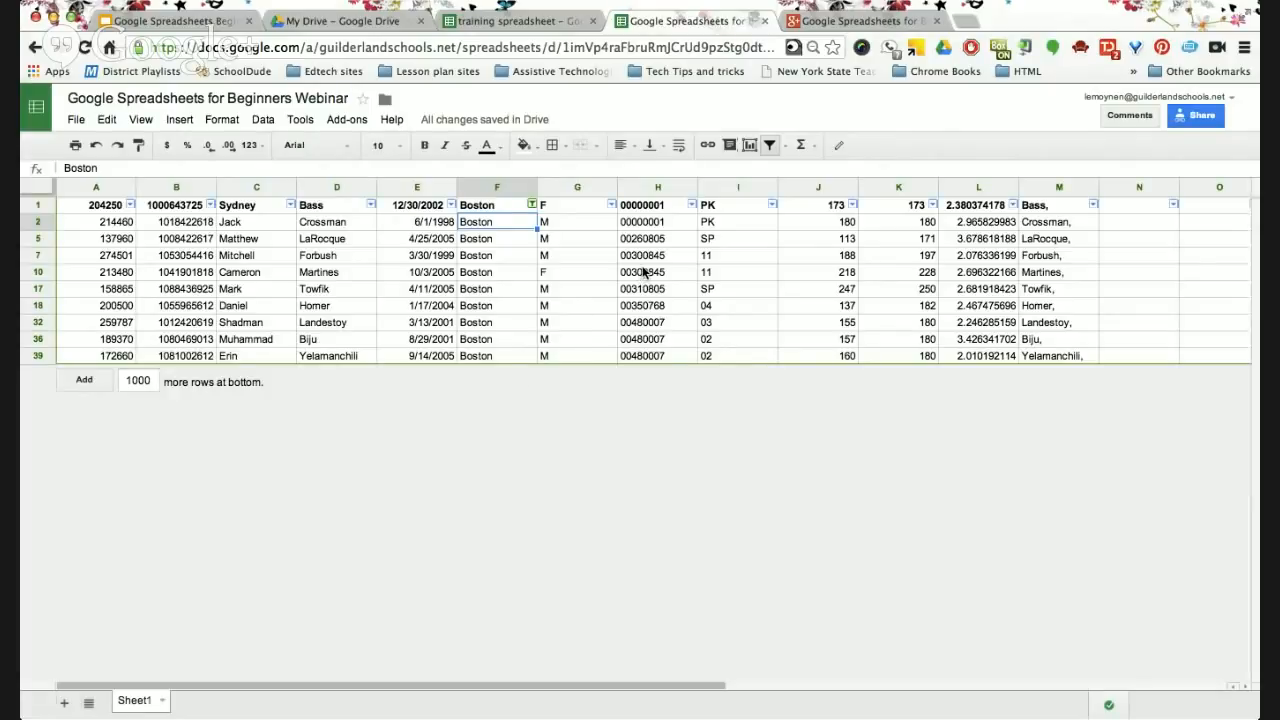
- Save the Boston filter as a filter view and rename it from 'Filter 1' to 'Boston Born'
left_click(787, 146)
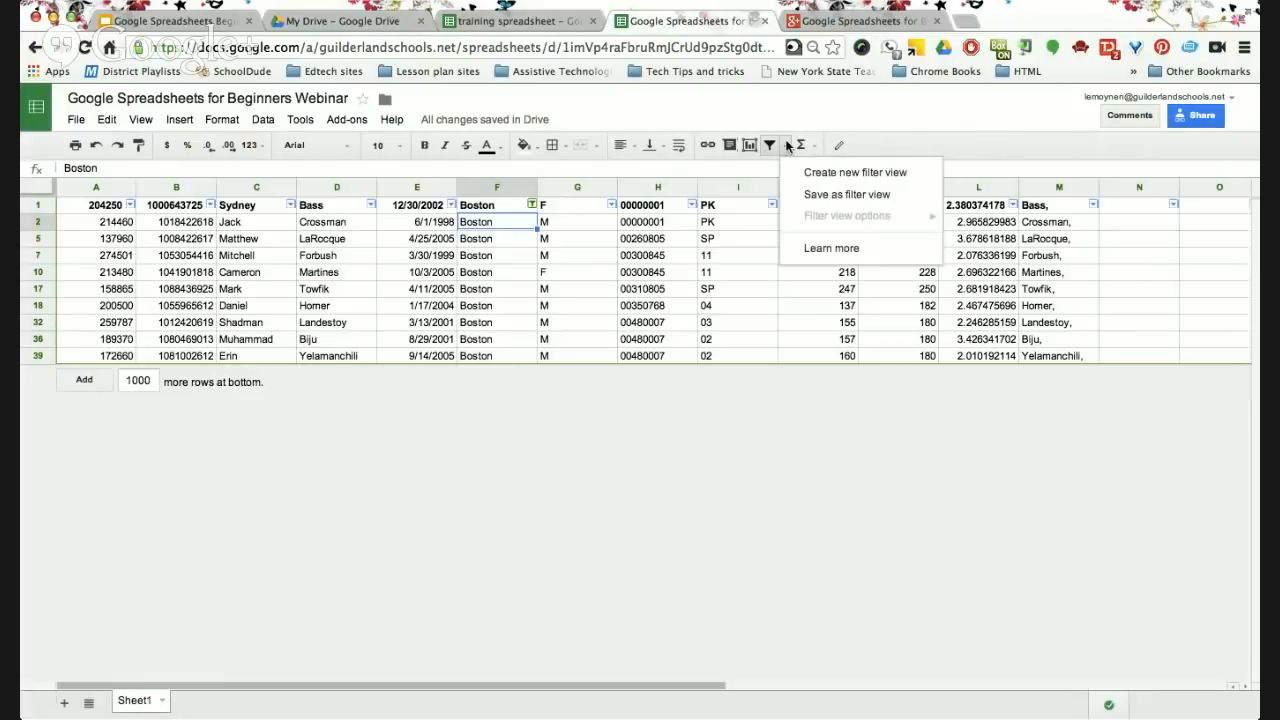
left_click(818, 199)
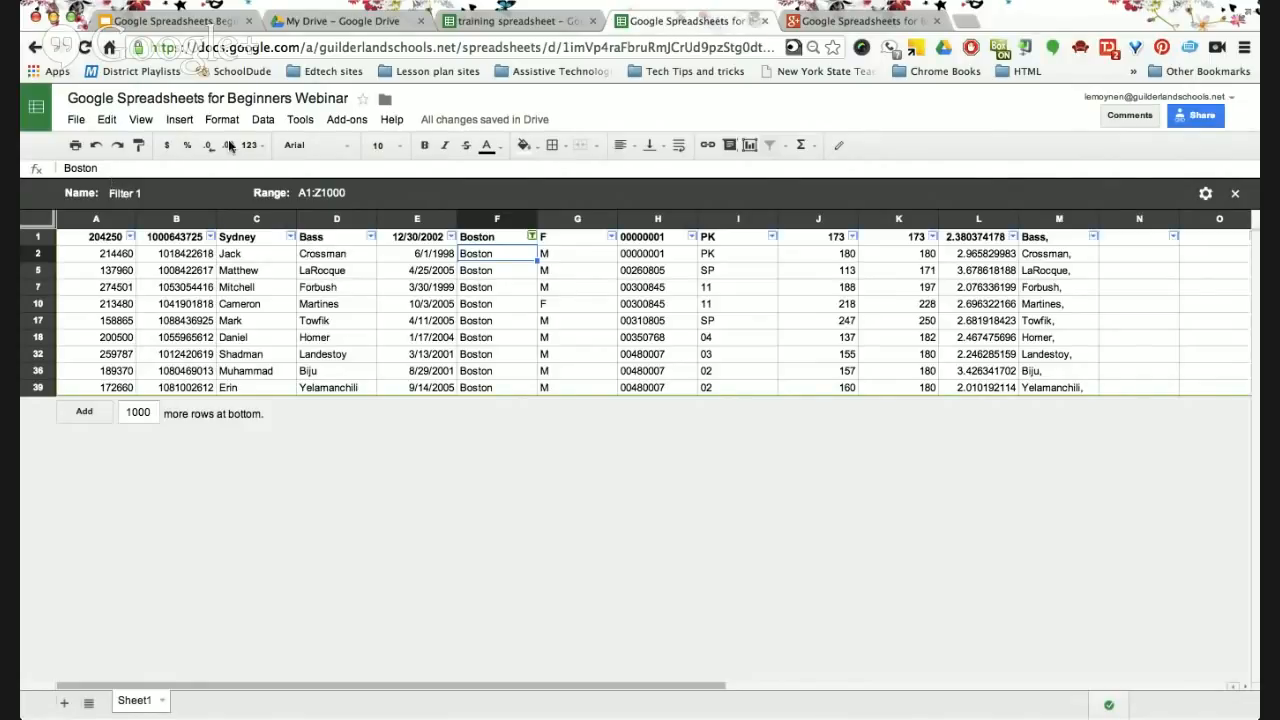
left_click(787, 145)
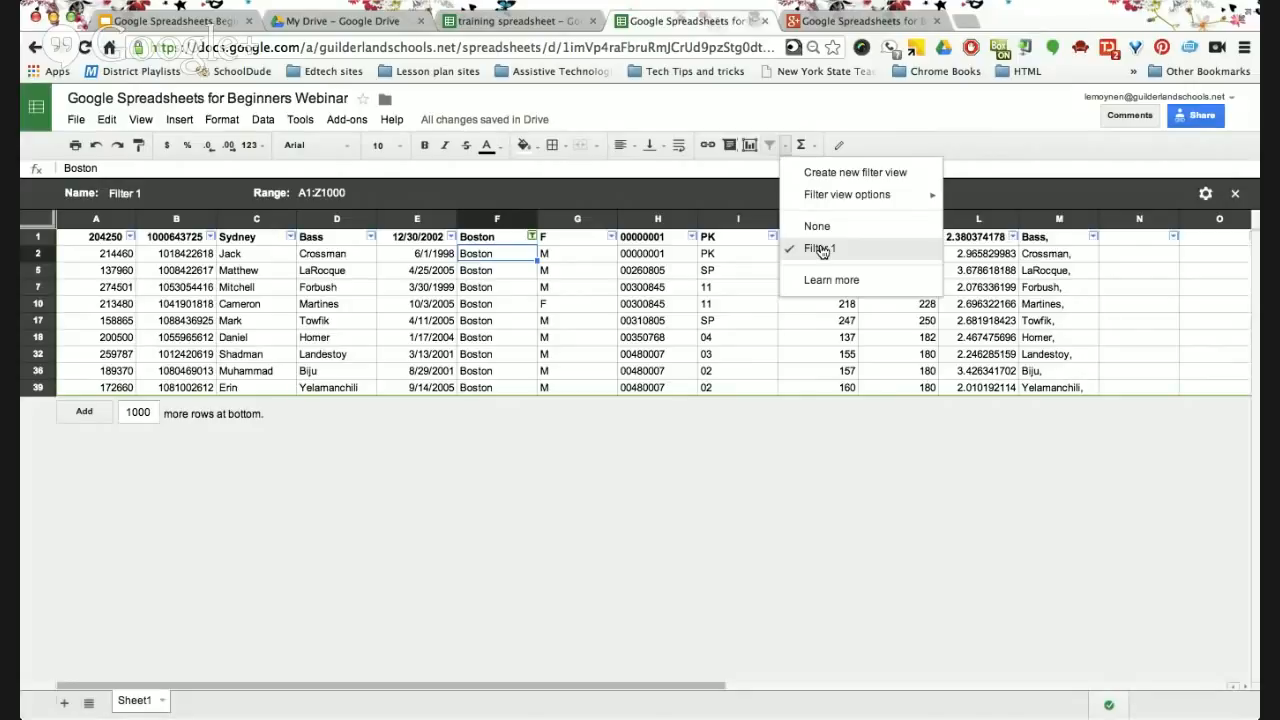
left_click(140, 195)
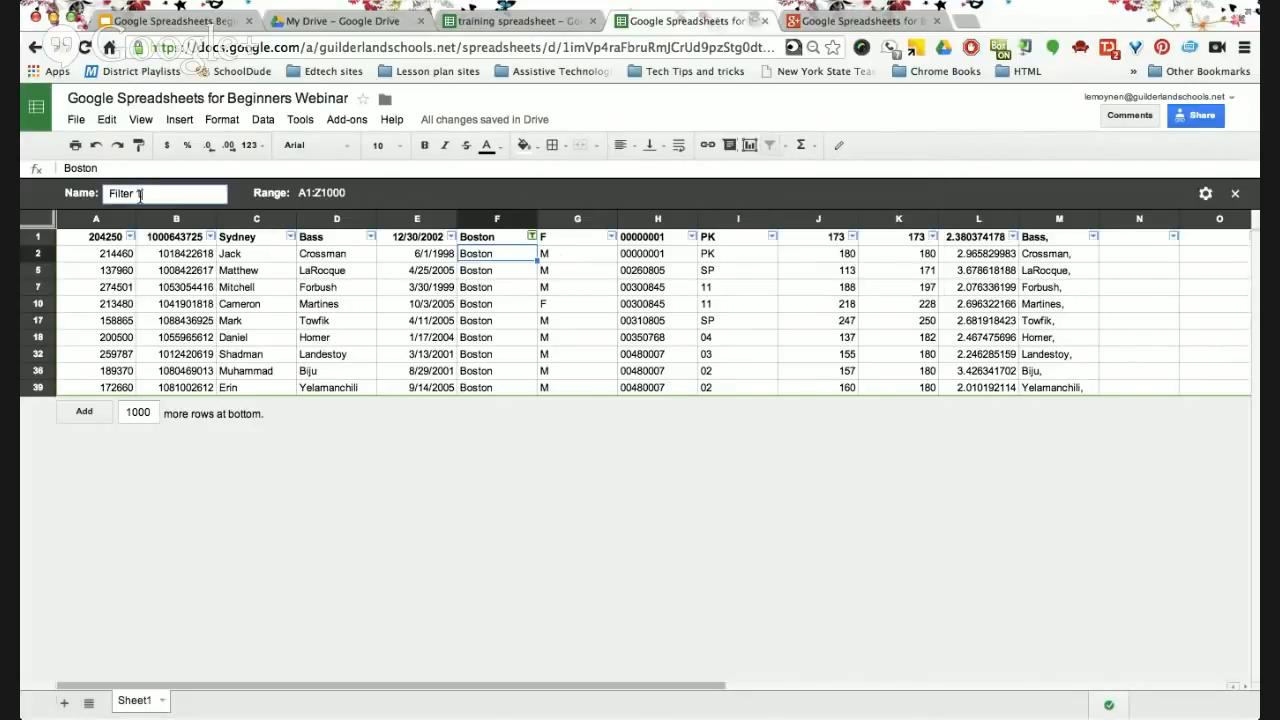
key("BackSpace")
key("BackSpace")
key("BackSpace")
key("BackSpace")
key("BackSpace")
key("BackSpace")
key("BackSpace")
key("BackSpace")
type("Boston Born")
key("Return")
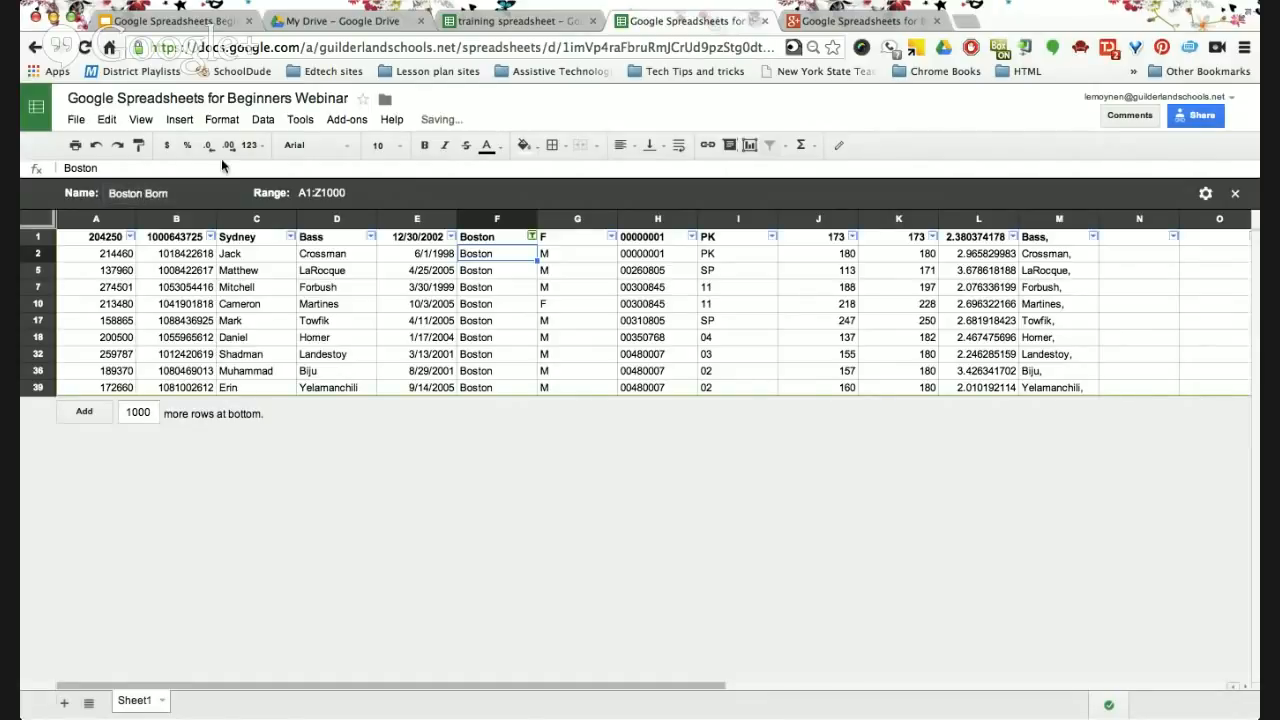
- Exit the Boston Born filter view and turn the filter off to show students from every town
left_click(812, 147)
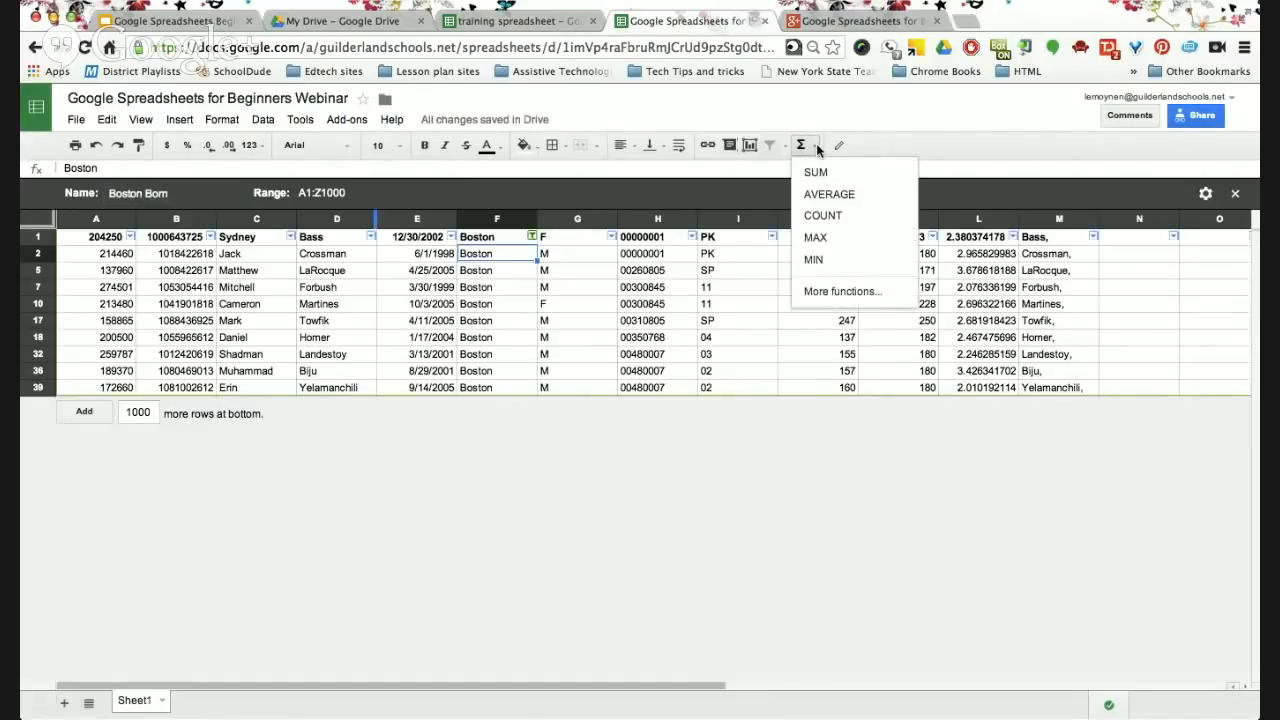
left_click(786, 147)
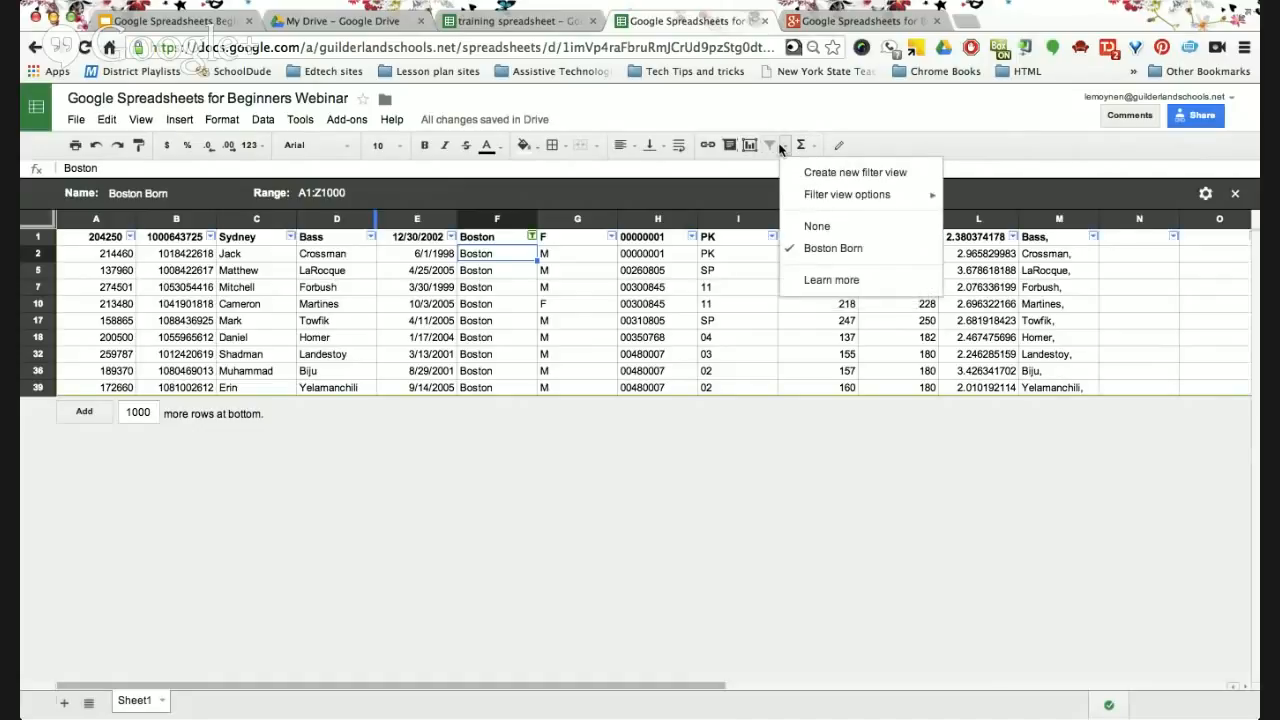
left_click(853, 227)
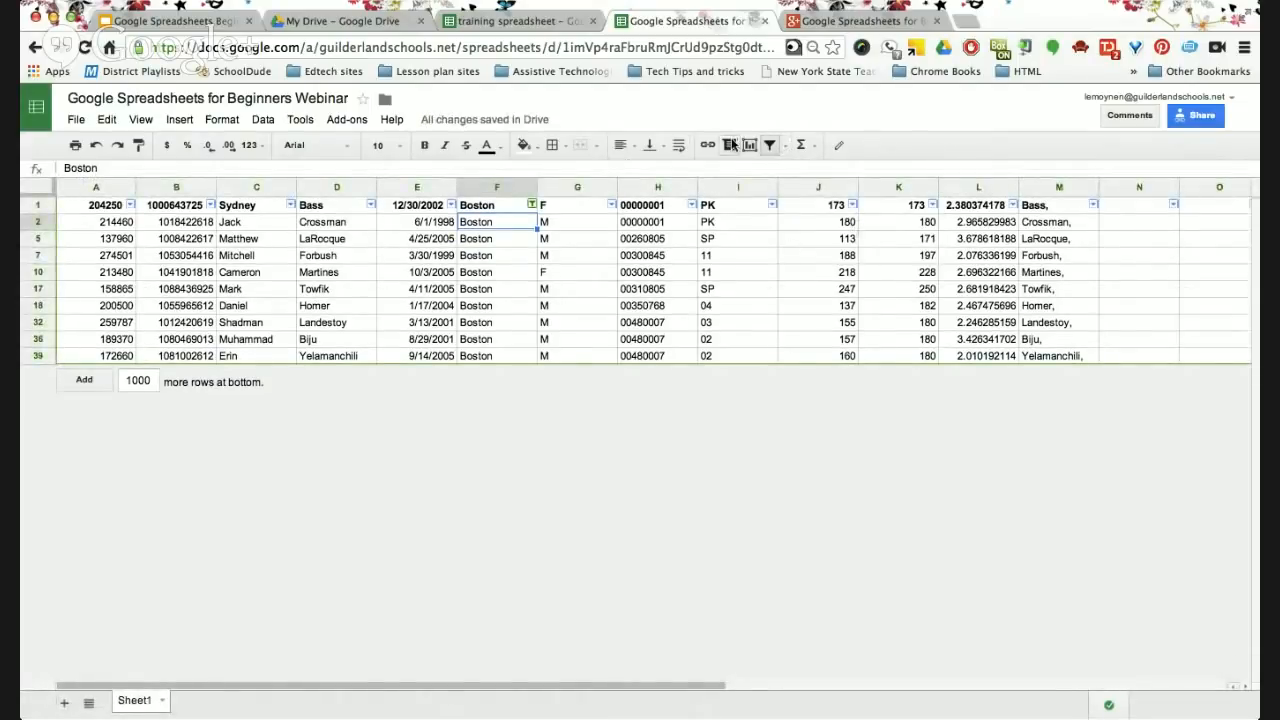
left_click(785, 145)
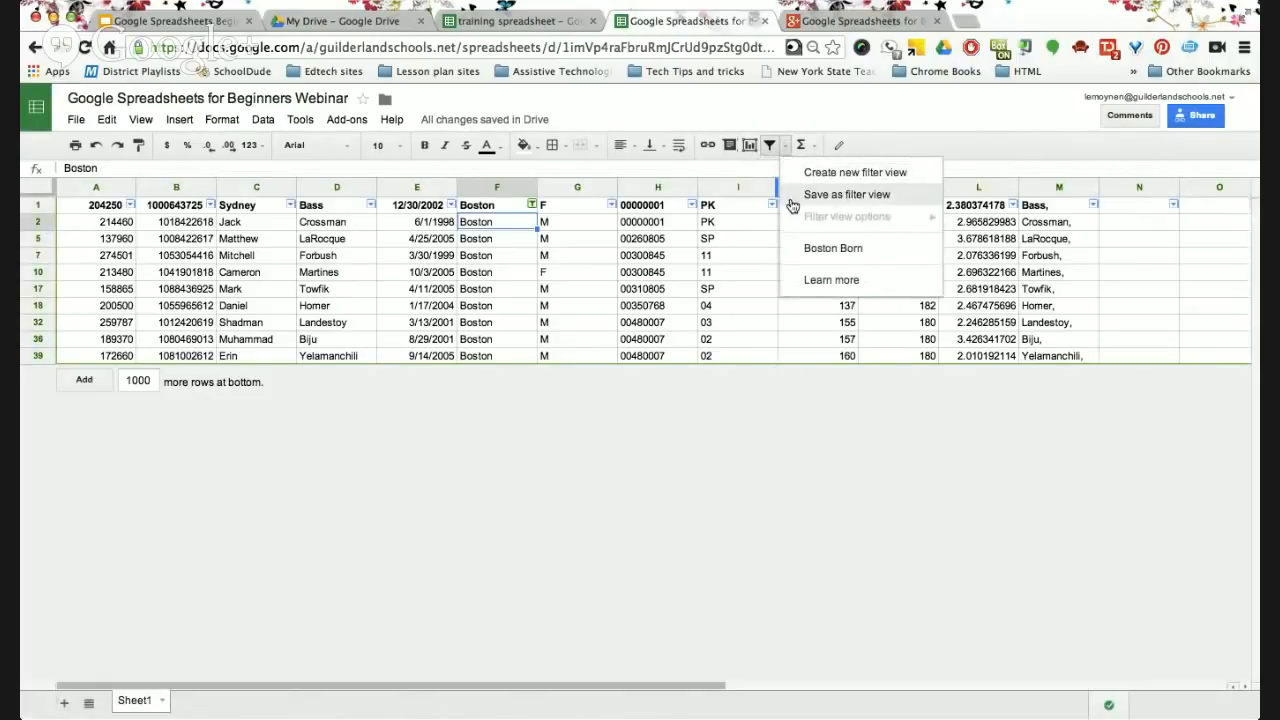
left_click(772, 145)
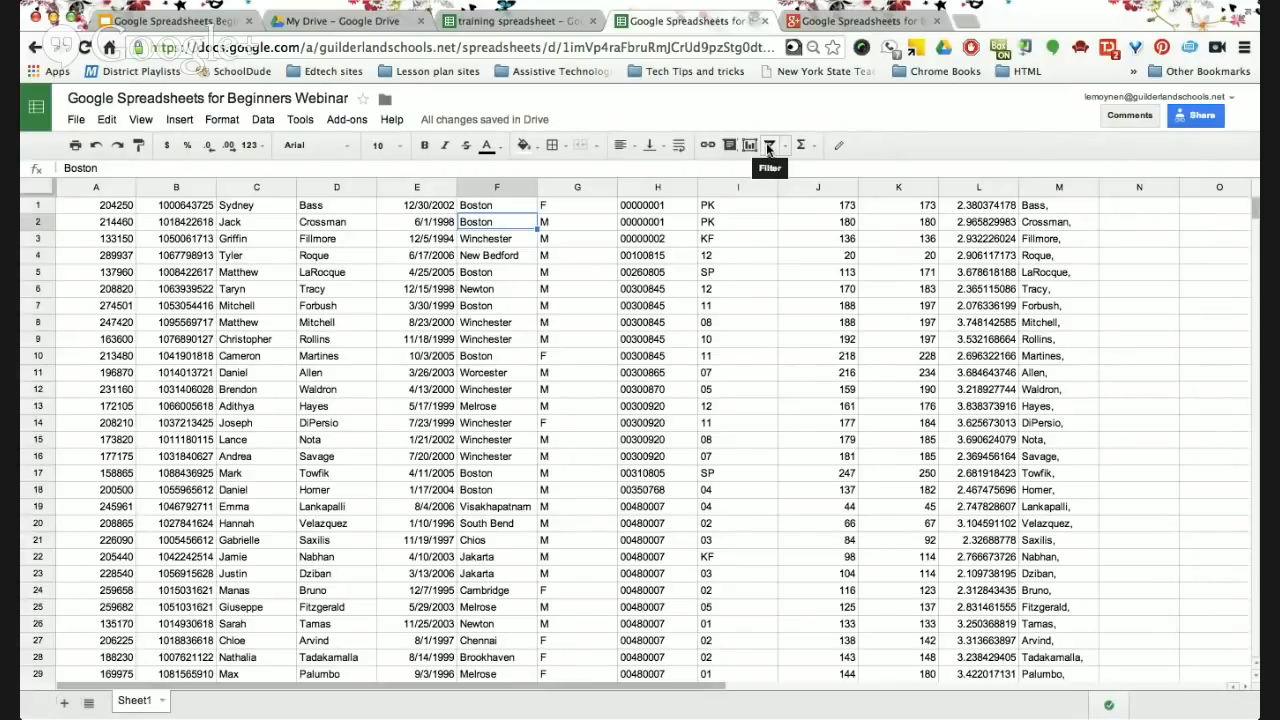
- Turn filtering back on and filter column G to show only M
left_click(769, 147)
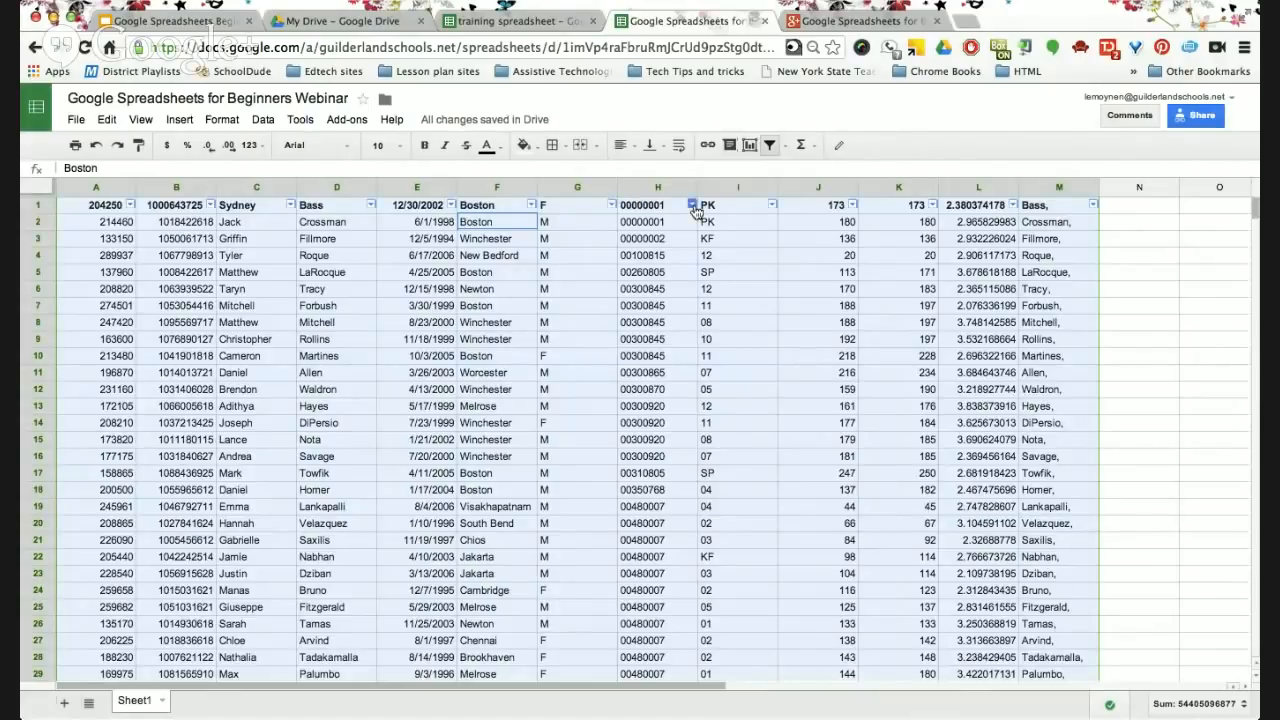
left_click(612, 204)
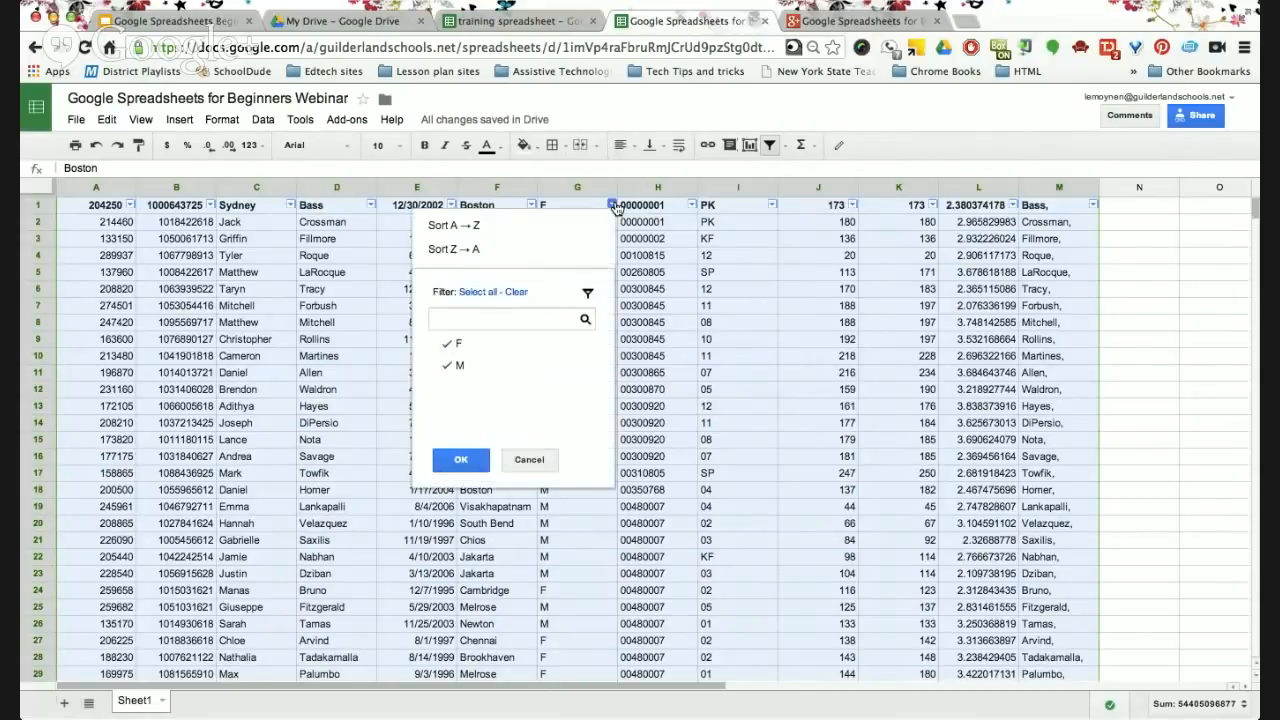
left_click(513, 292)
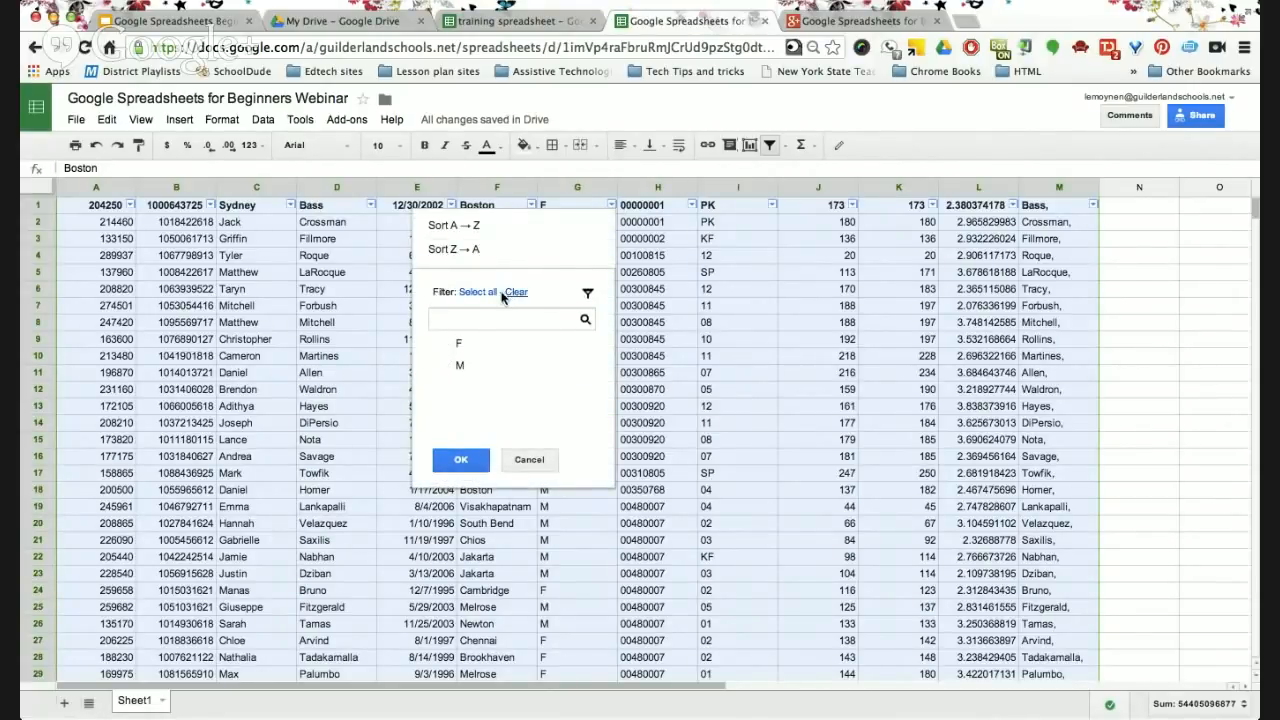
left_click(443, 367)
left_click(458, 461)
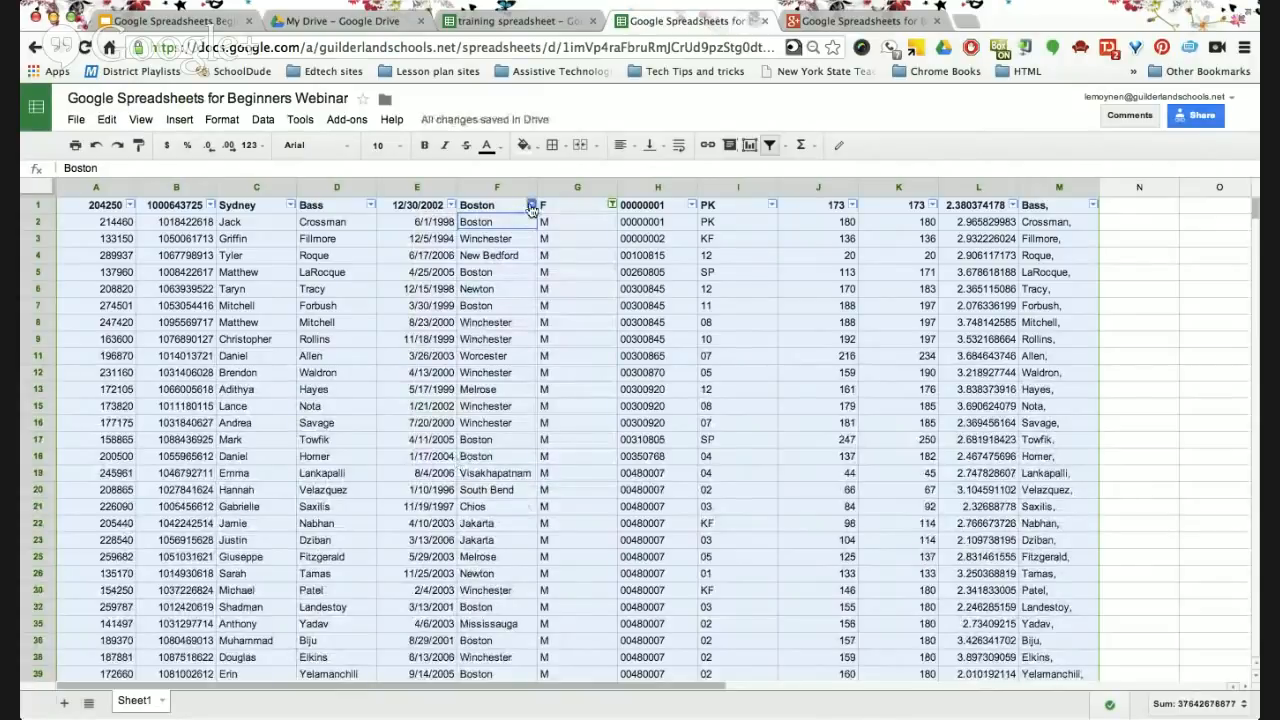
- Also filter column F to Boston, leaving only male Boston students
left_click(527, 205)
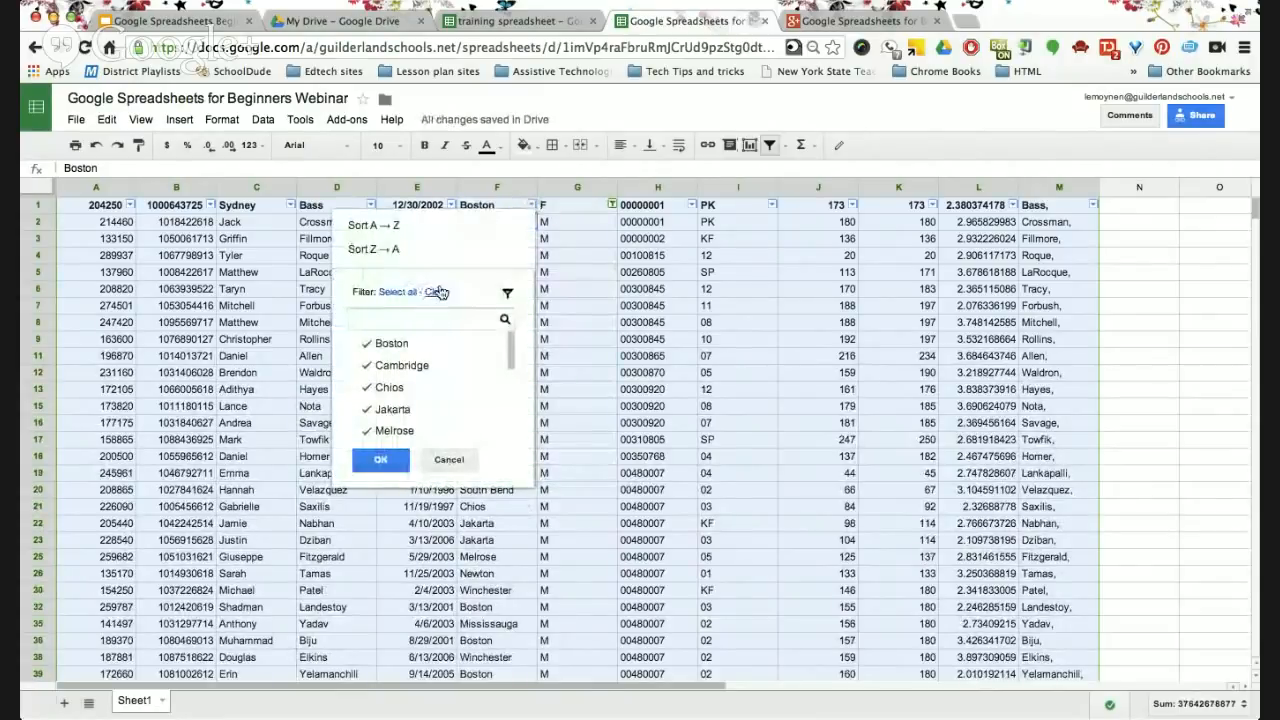
left_click(438, 291)
left_click(366, 347)
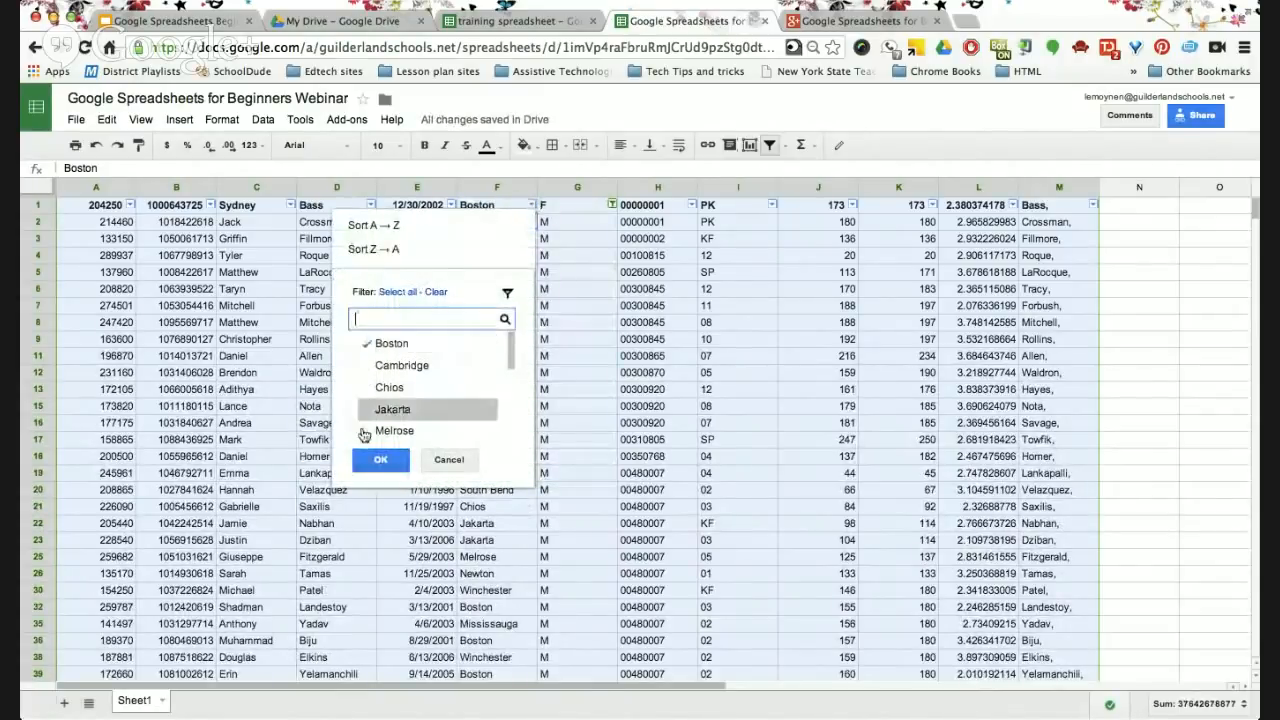
left_click(378, 462)
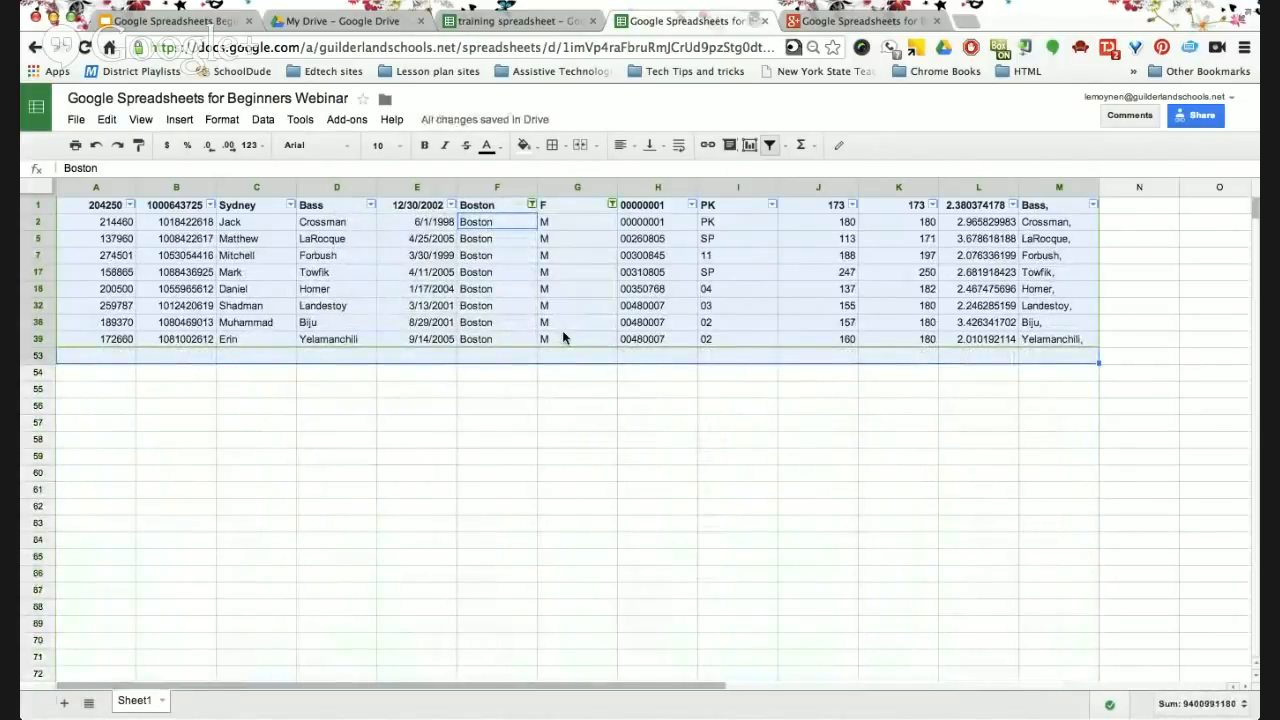
- Check the saved filter views, then turn off filtering so all rows show
left_click(788, 147)
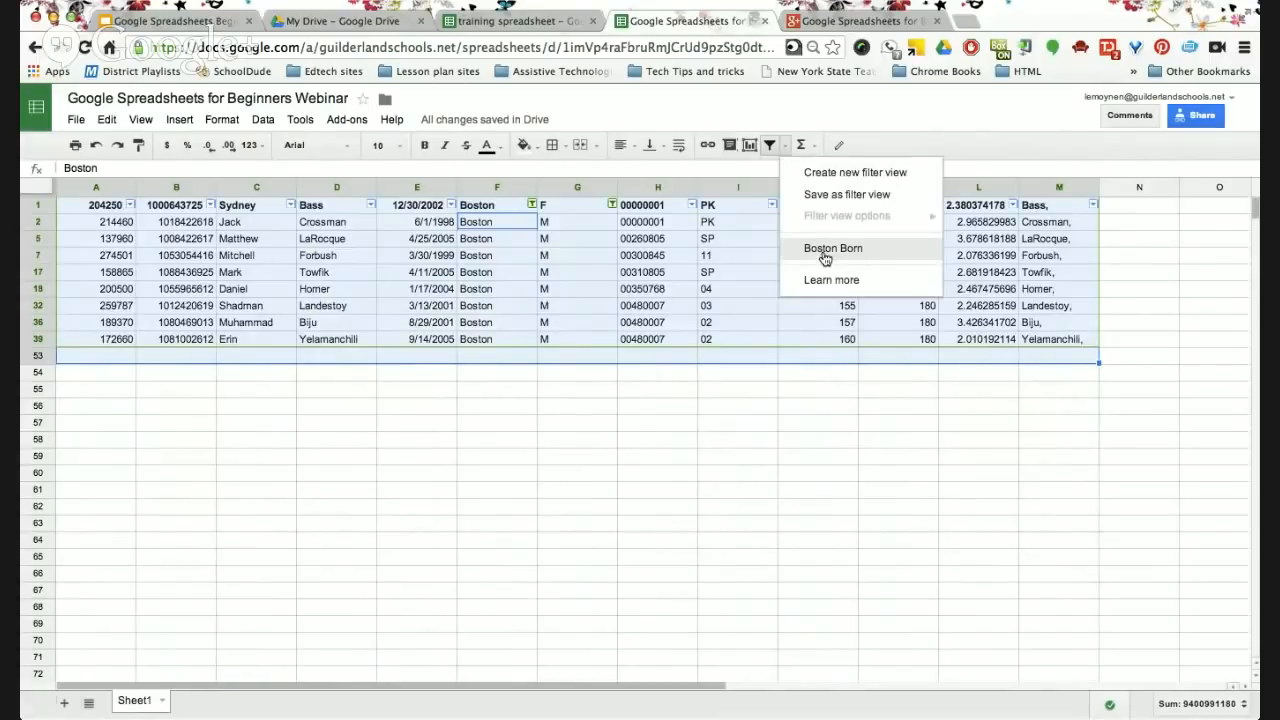
left_click(777, 115)
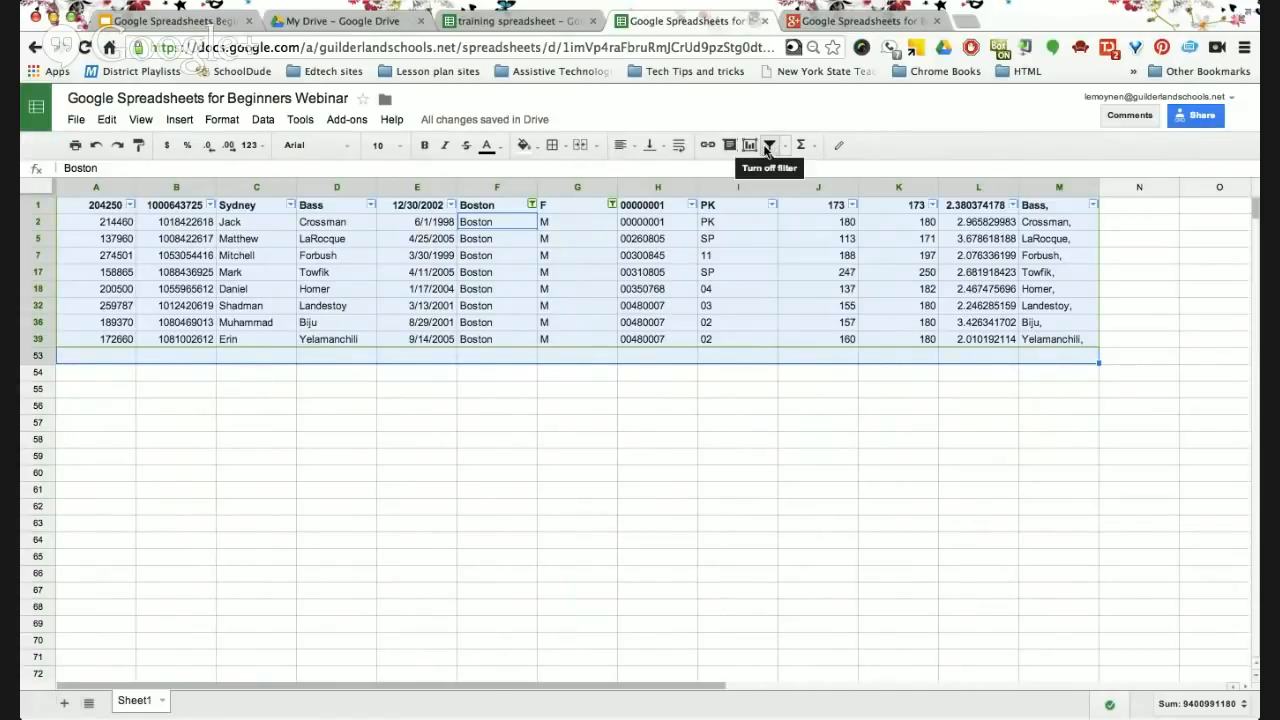
left_click(769, 145)
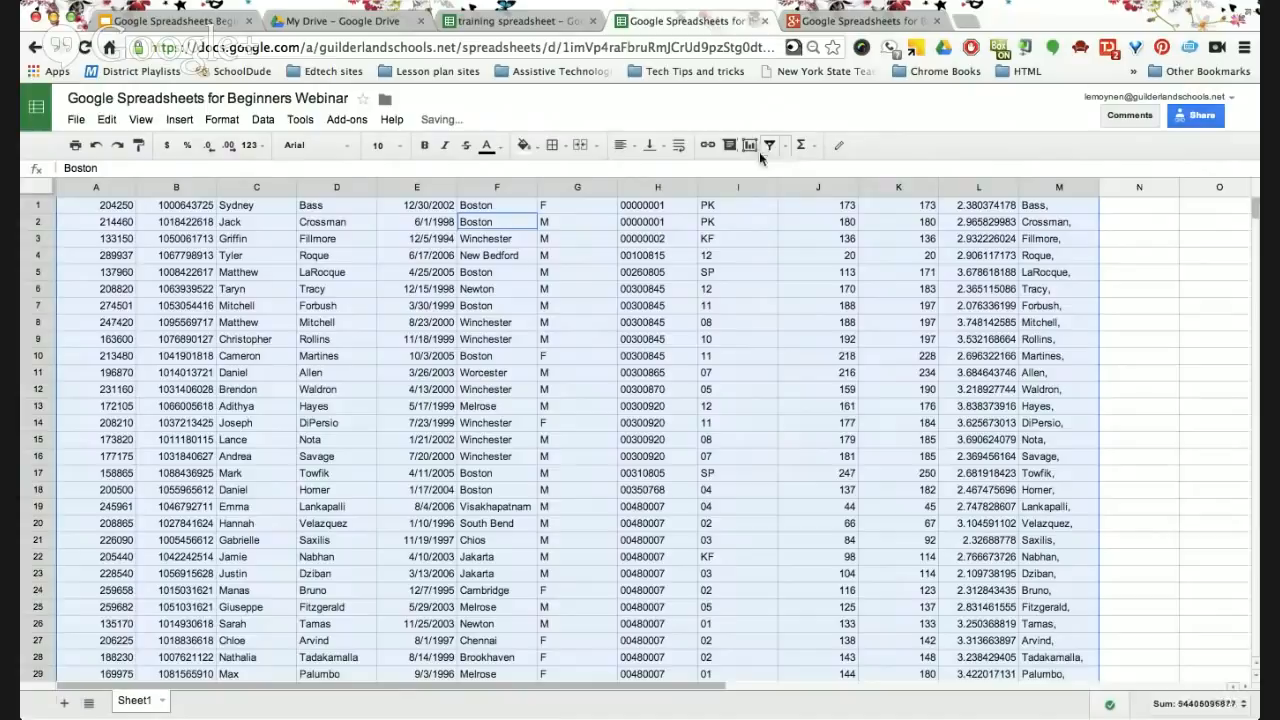
- Select cell I3, glance at the Formatting Tools presentation, and return to the spreadsheet
left_click(708, 240)
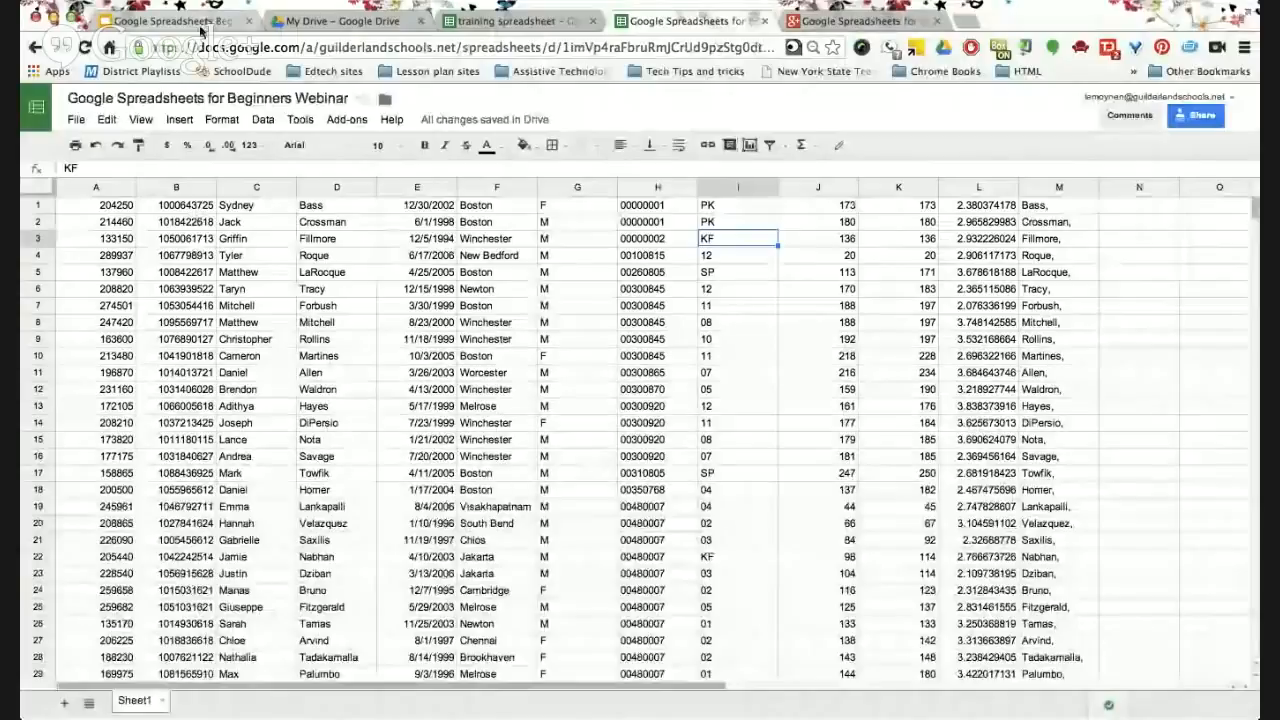
left_click(168, 20)
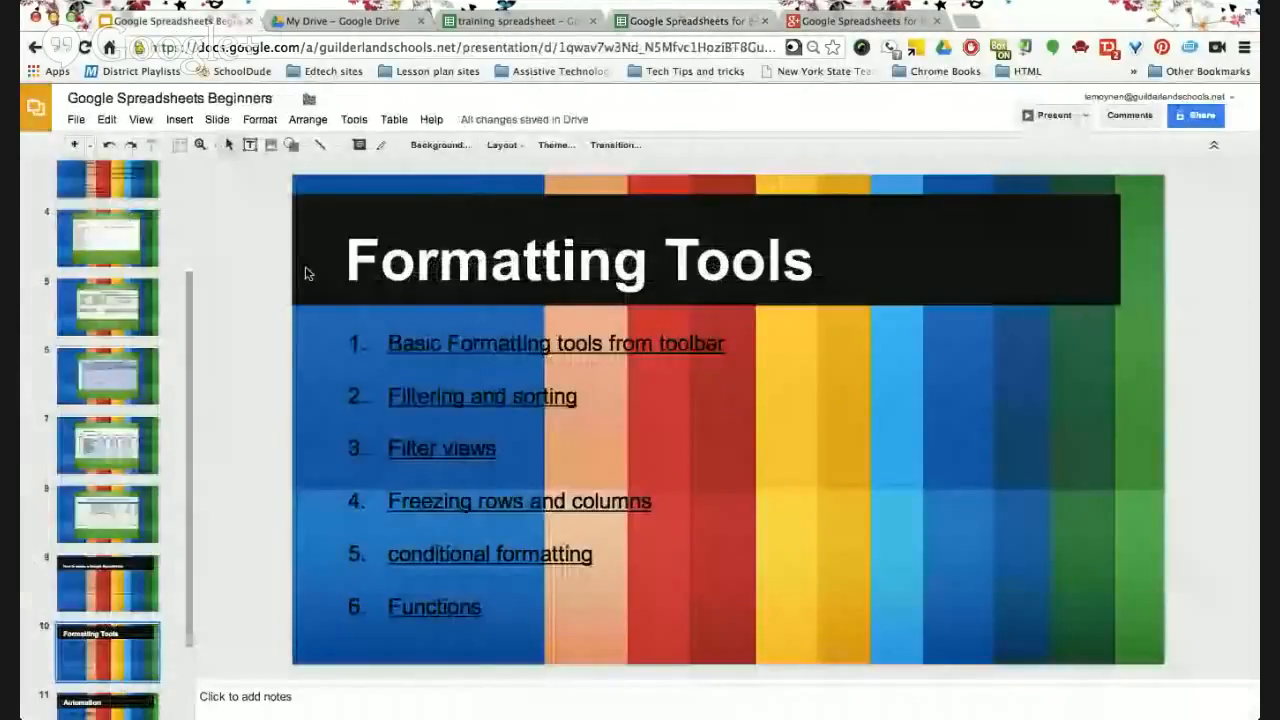
left_click(696, 28)
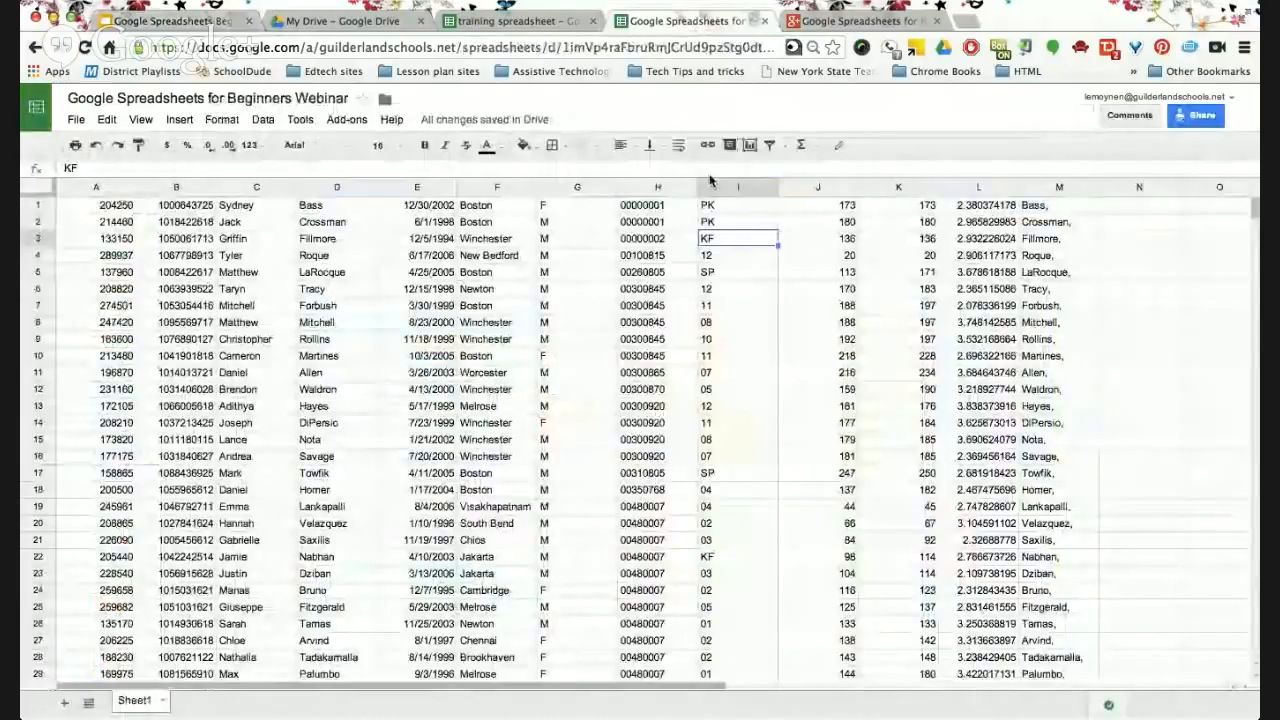
left_click(181, 187)
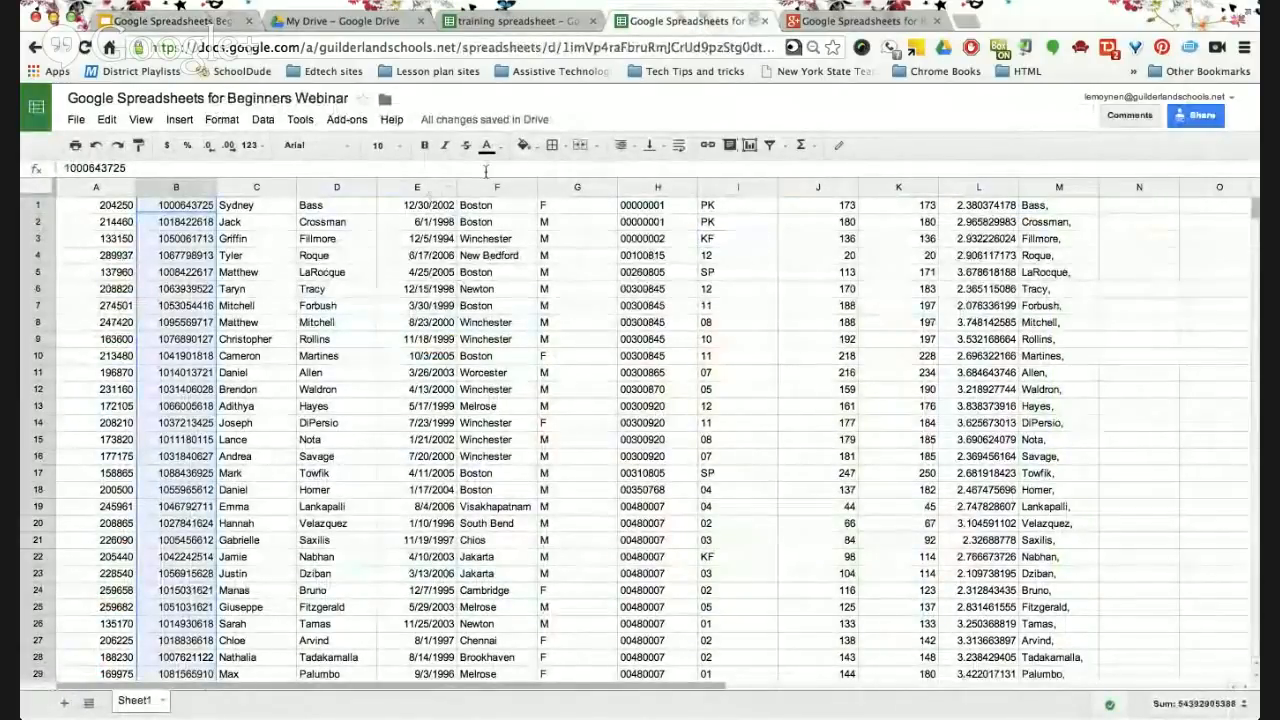
left_click(906, 189)
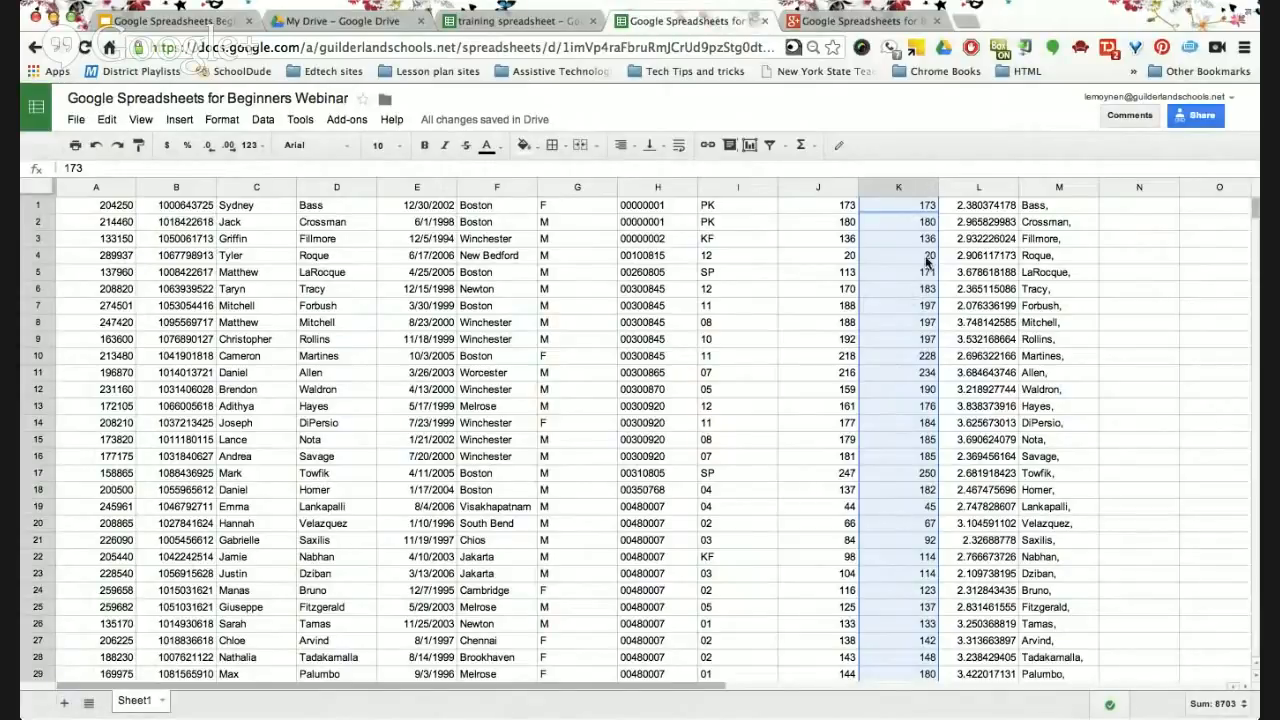
left_click(932, 190)
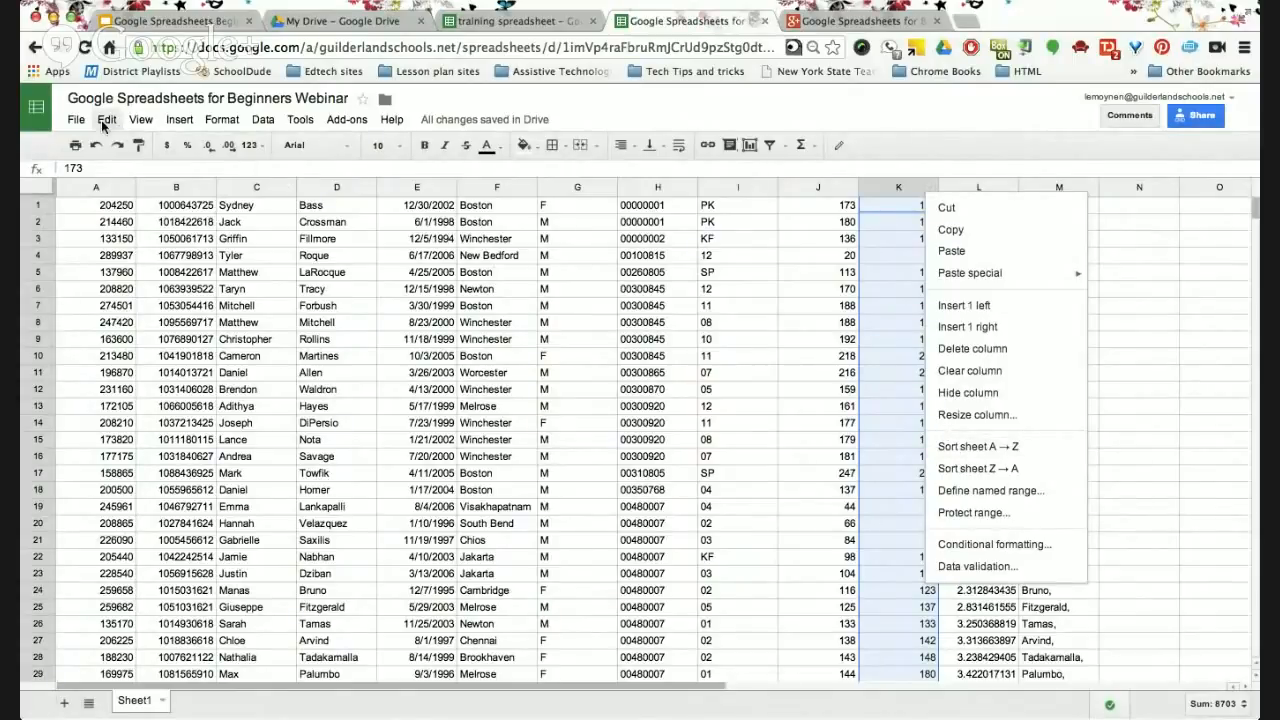
left_click(266, 121)
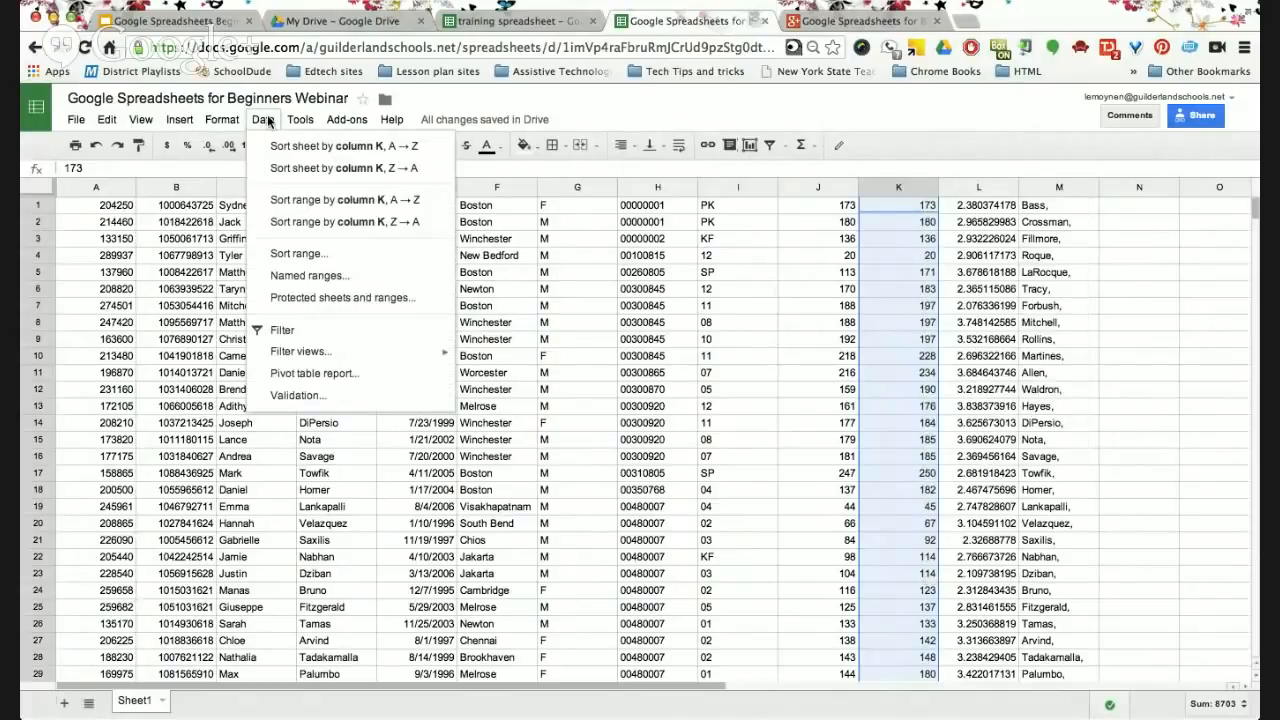
left_click(306, 206)
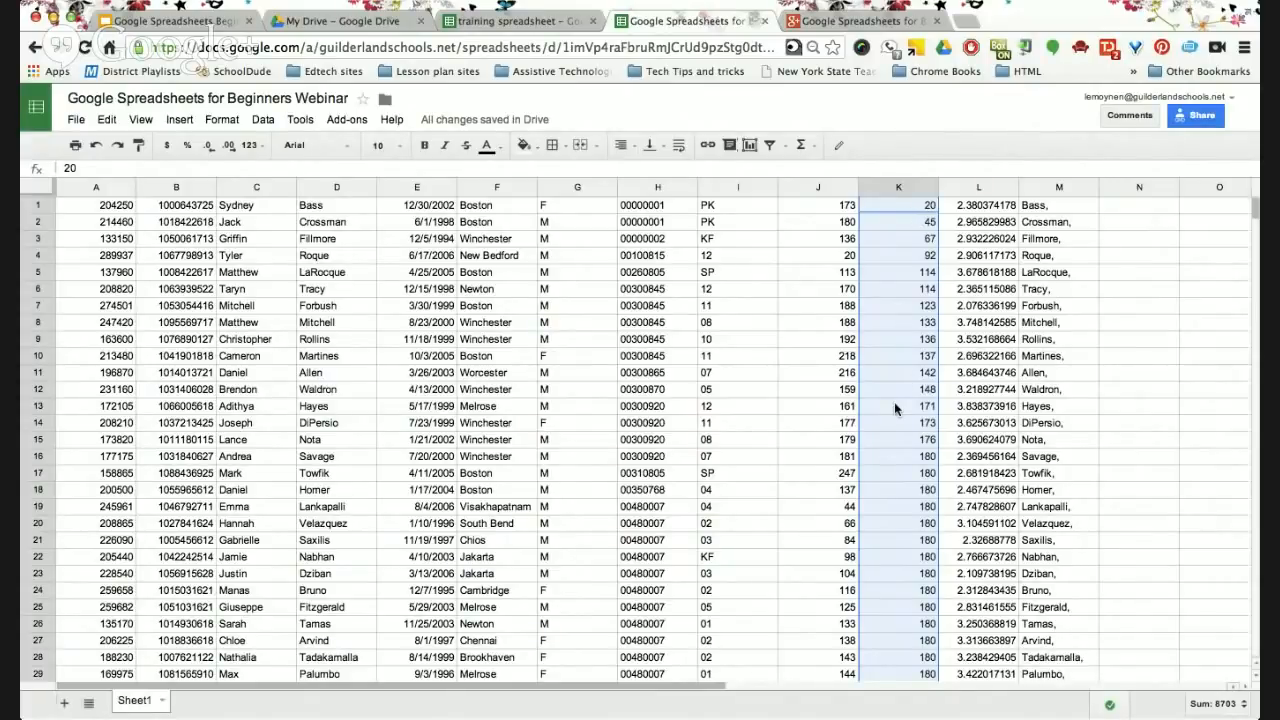
scroll(894, 402, "down", 12)
scroll(894, 402, "up", 6)
scroll(894, 402, "right", 2)
scroll(894, 402, "up", 4)
scroll(894, 402, "left", 2)
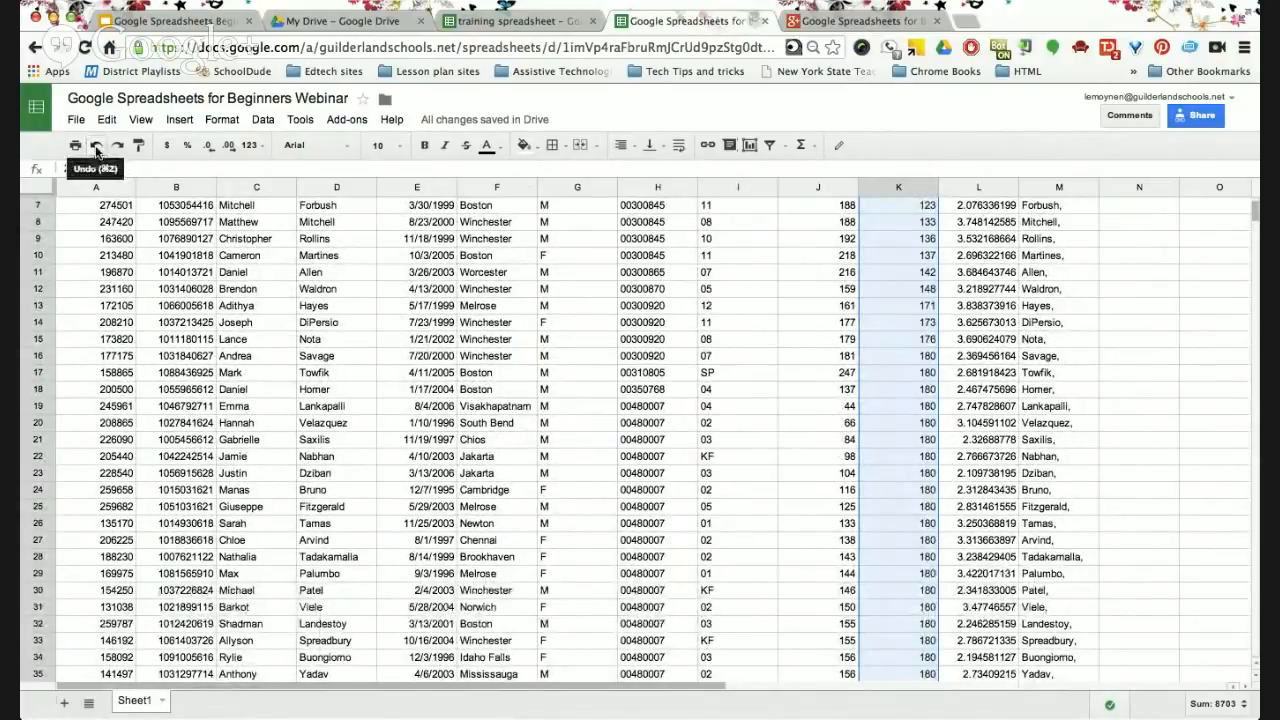
left_click(96, 148)
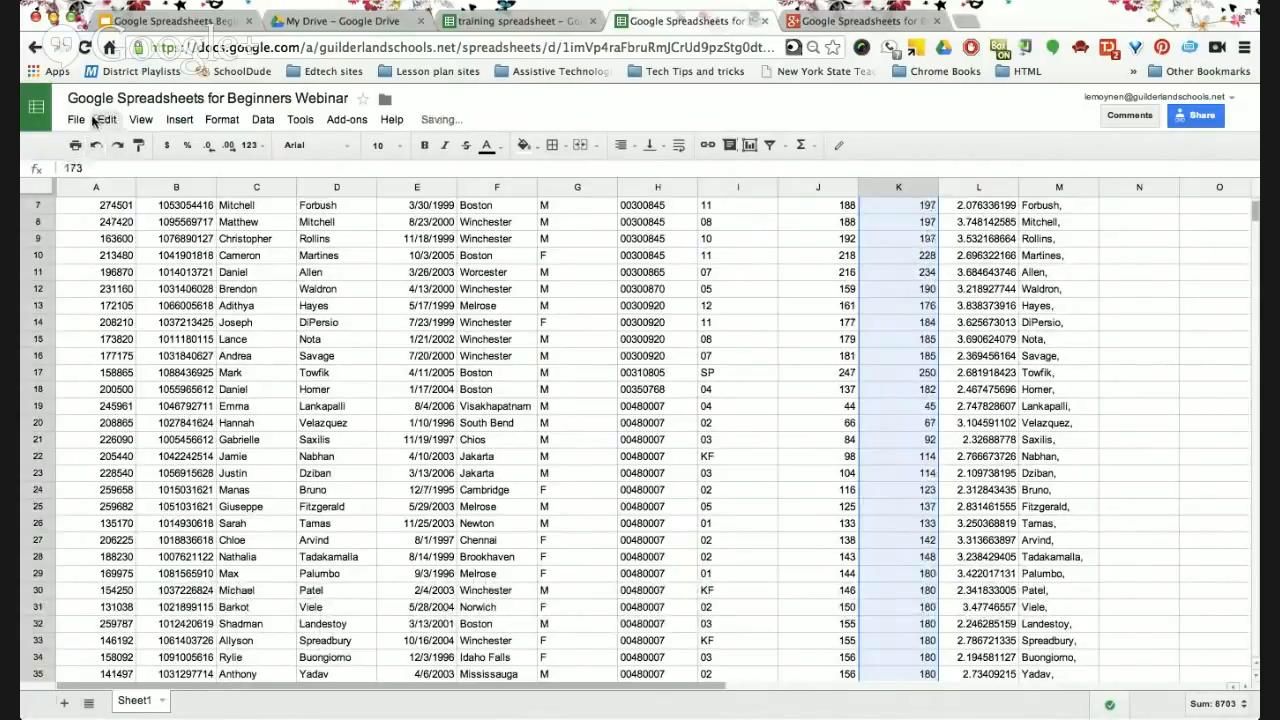
left_click(76, 120)
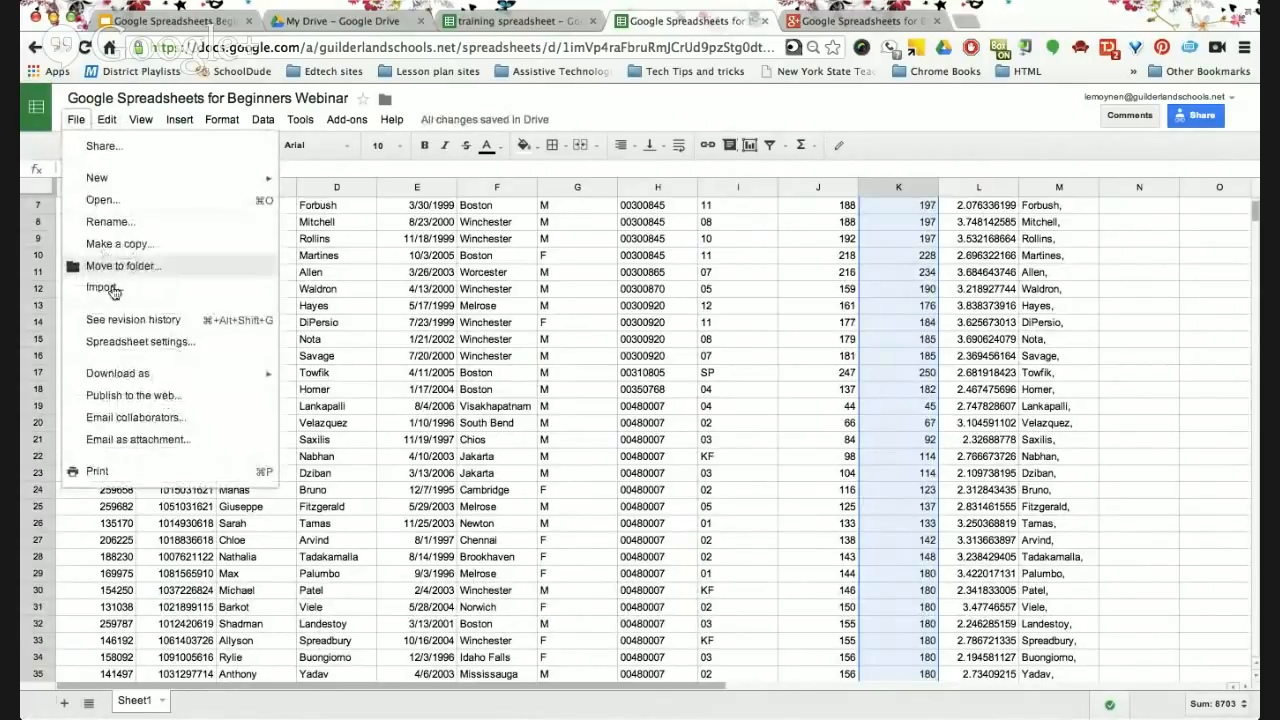
left_click(667, 120)
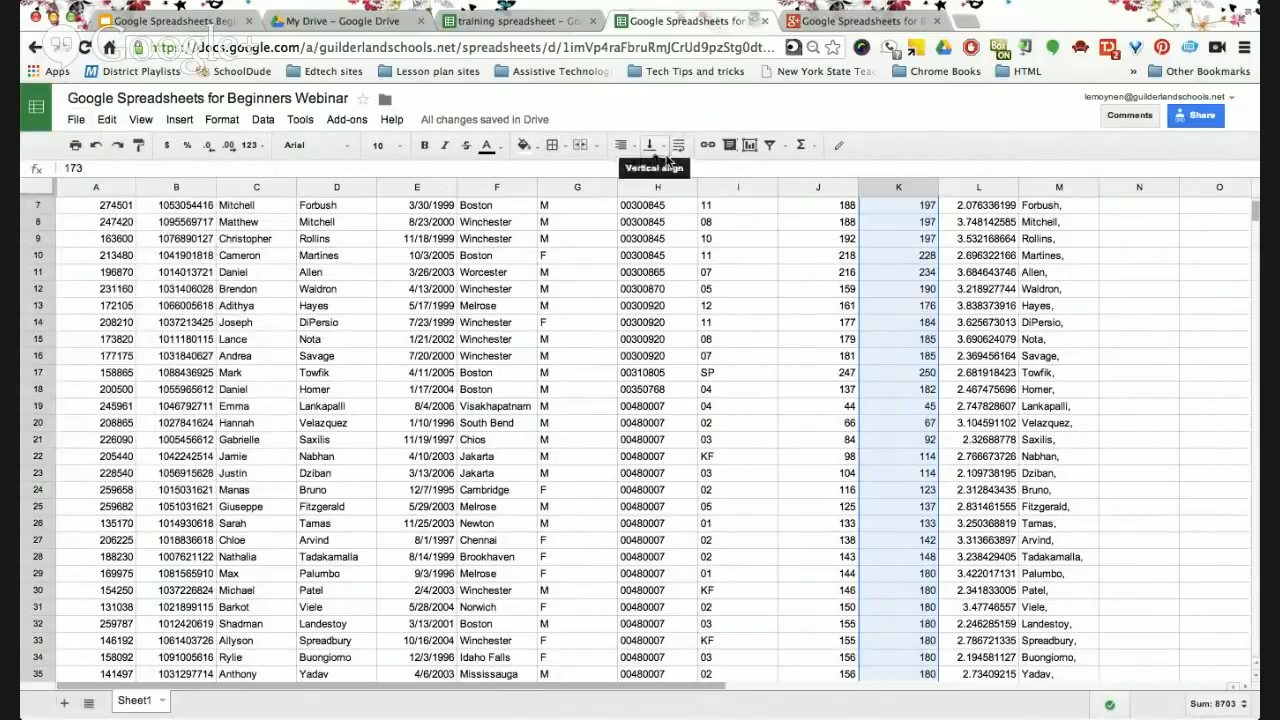
left_click(143, 22)
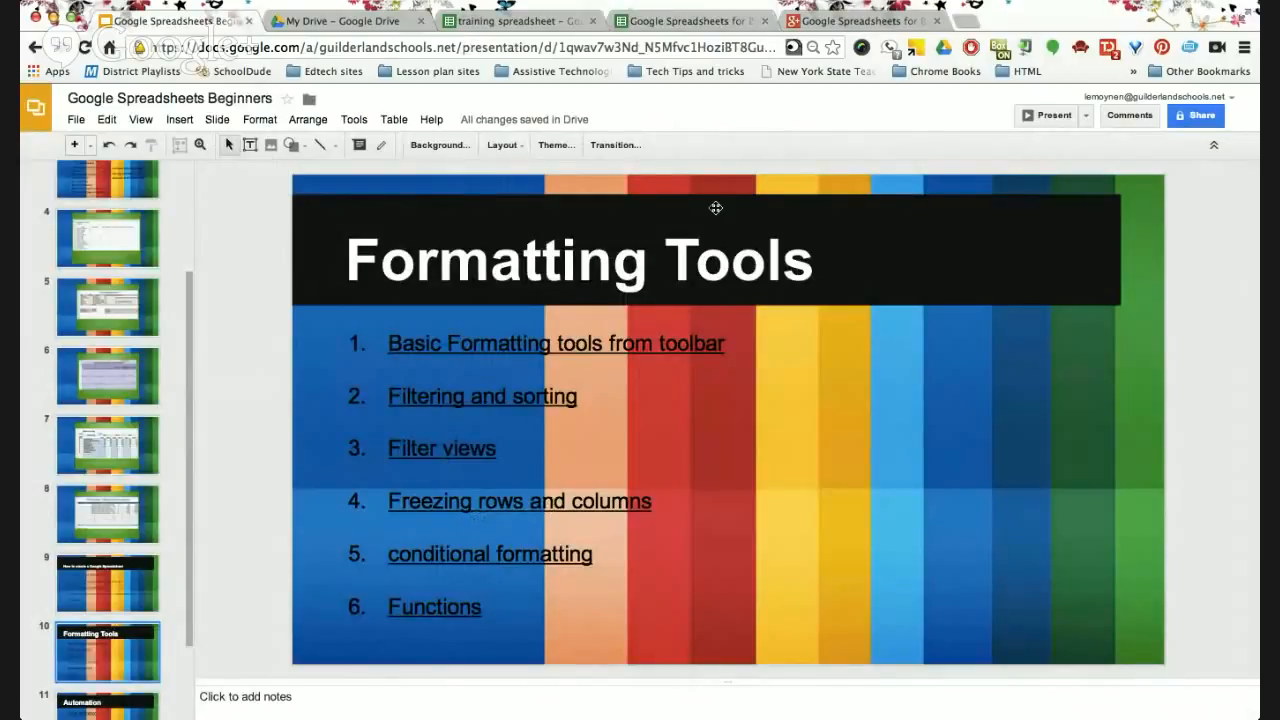
left_click(675, 22)
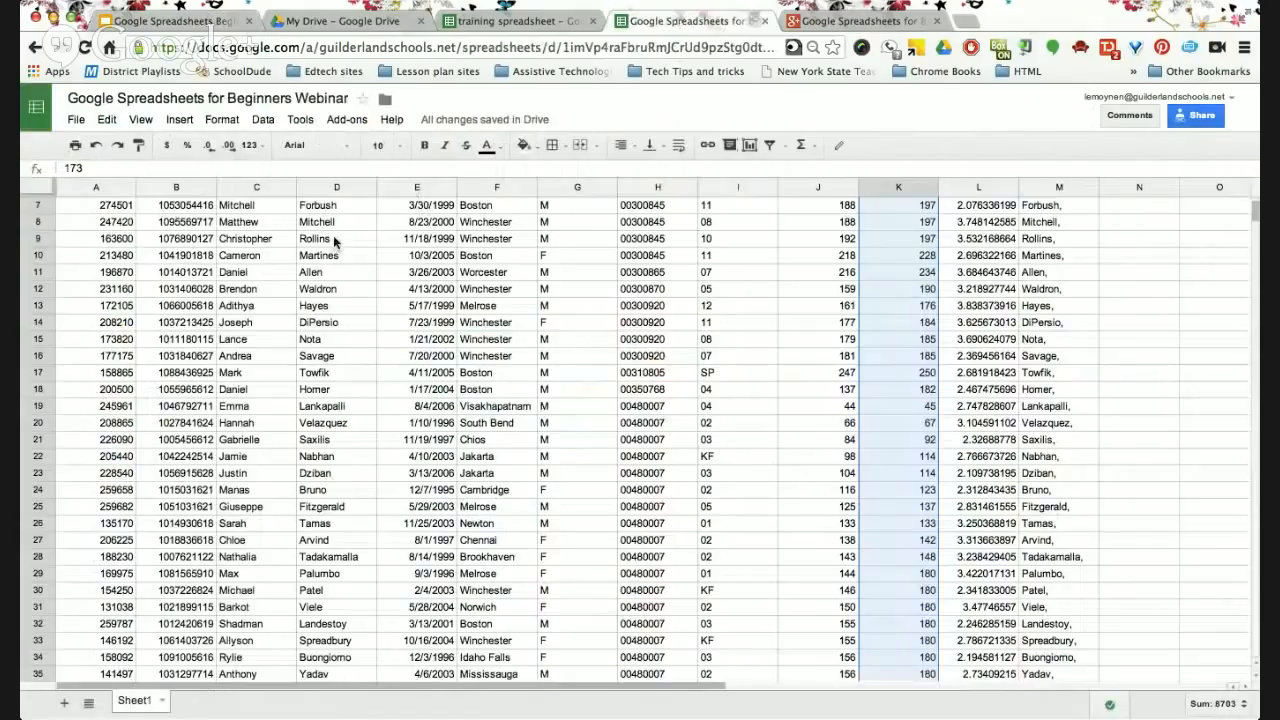
scroll(255, 280, "up", 3)
scroll(255, 280, "right", 2)
scroll(255, 280, "left", 2)
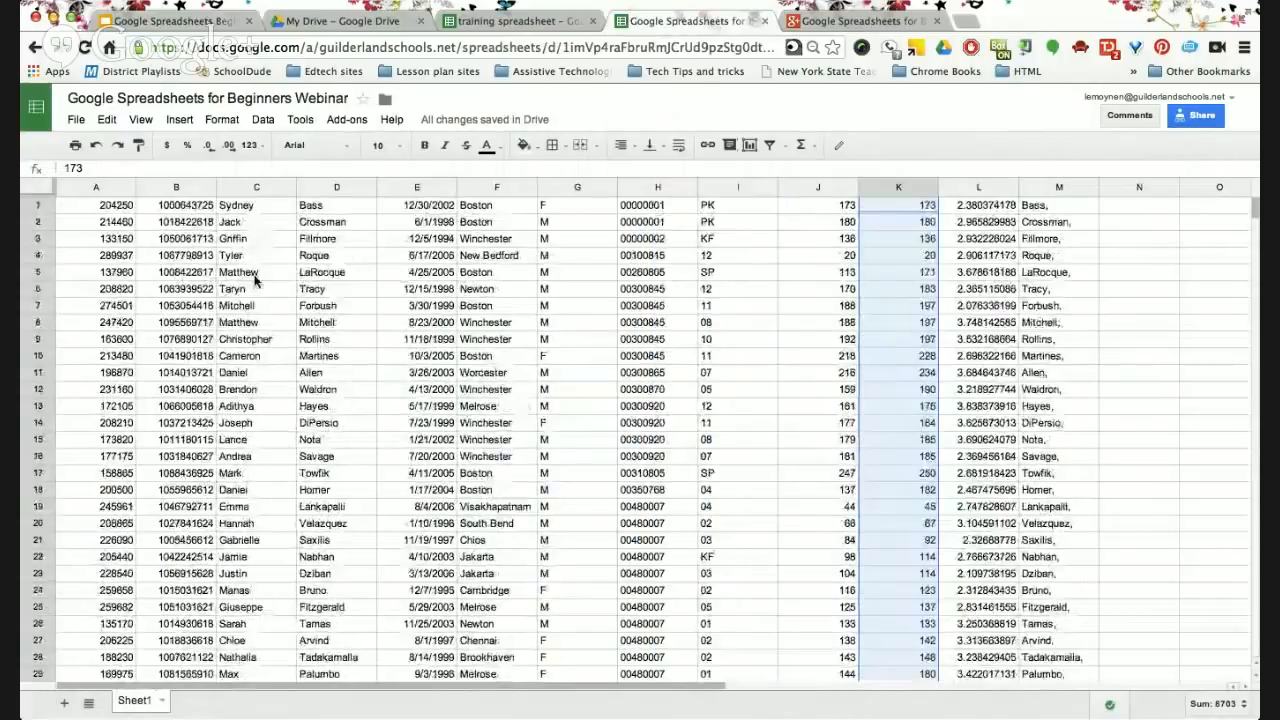
- Insert an empty row above row 1 for column headers
left_click(42, 205)
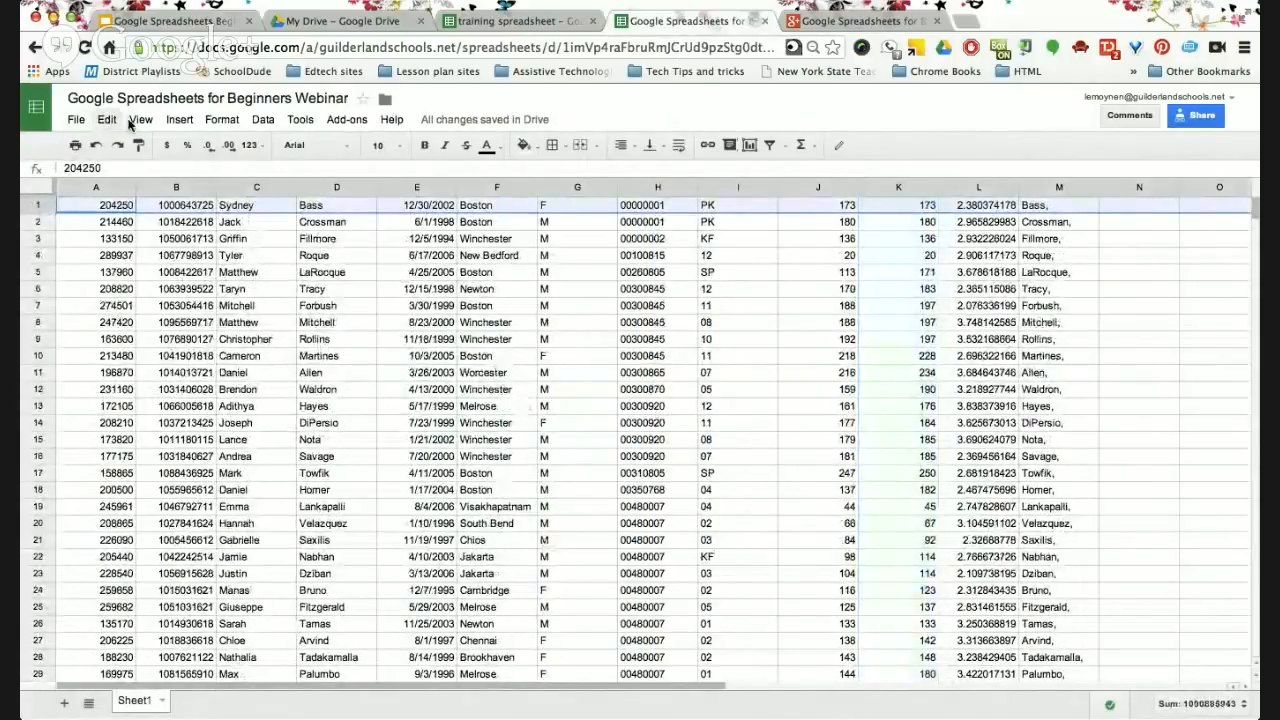
left_click(189, 123)
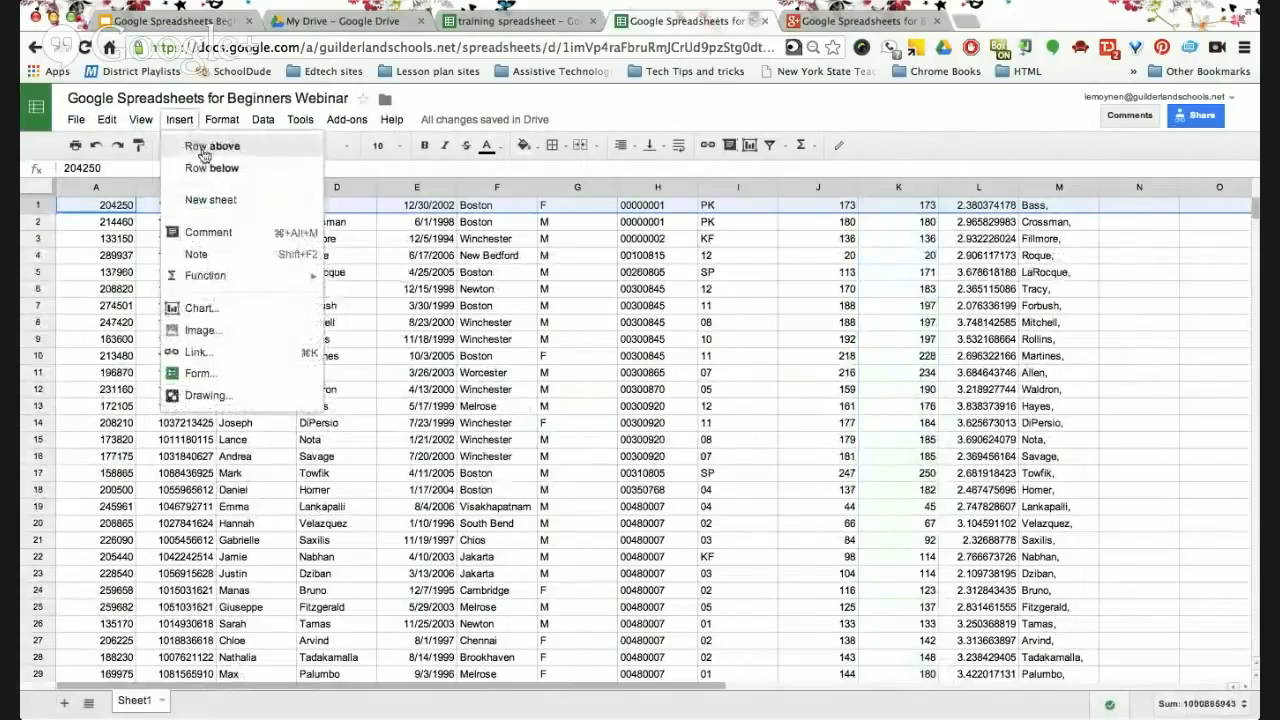
left_click(204, 153)
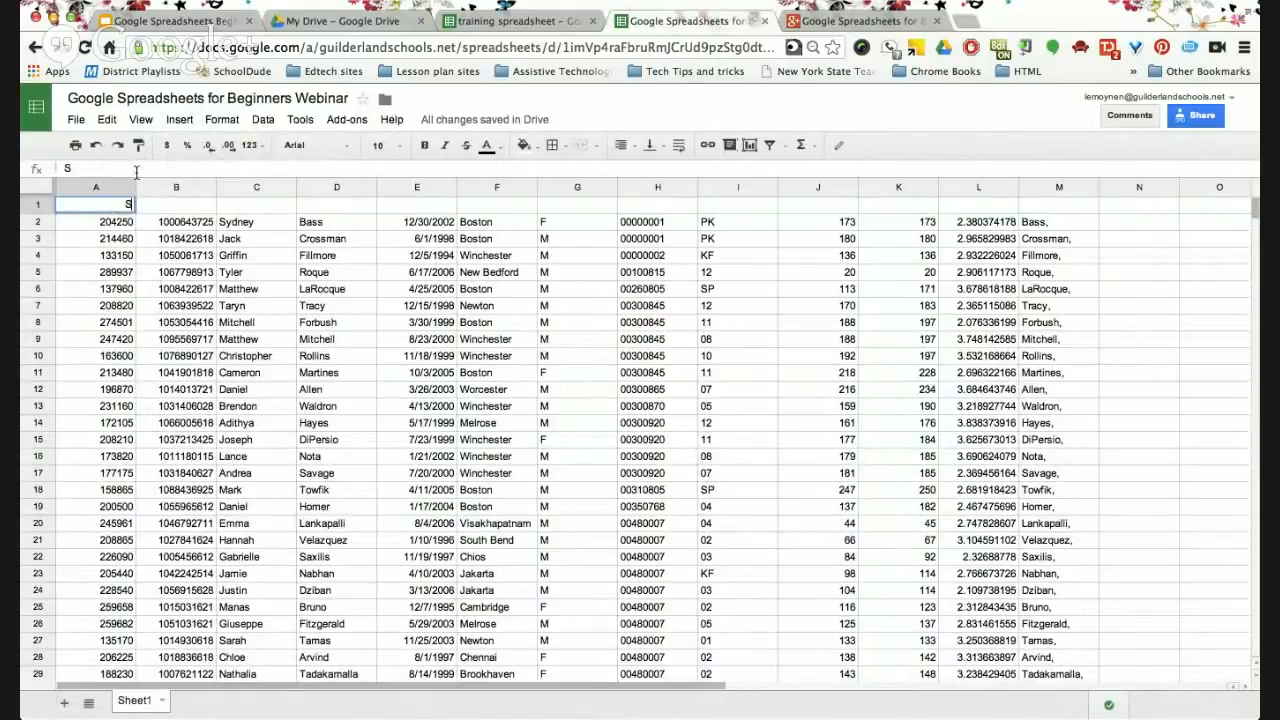
- Enter the headers Student ID, Student Name and Last name in row 1
type("dent ID")
key("Tab")
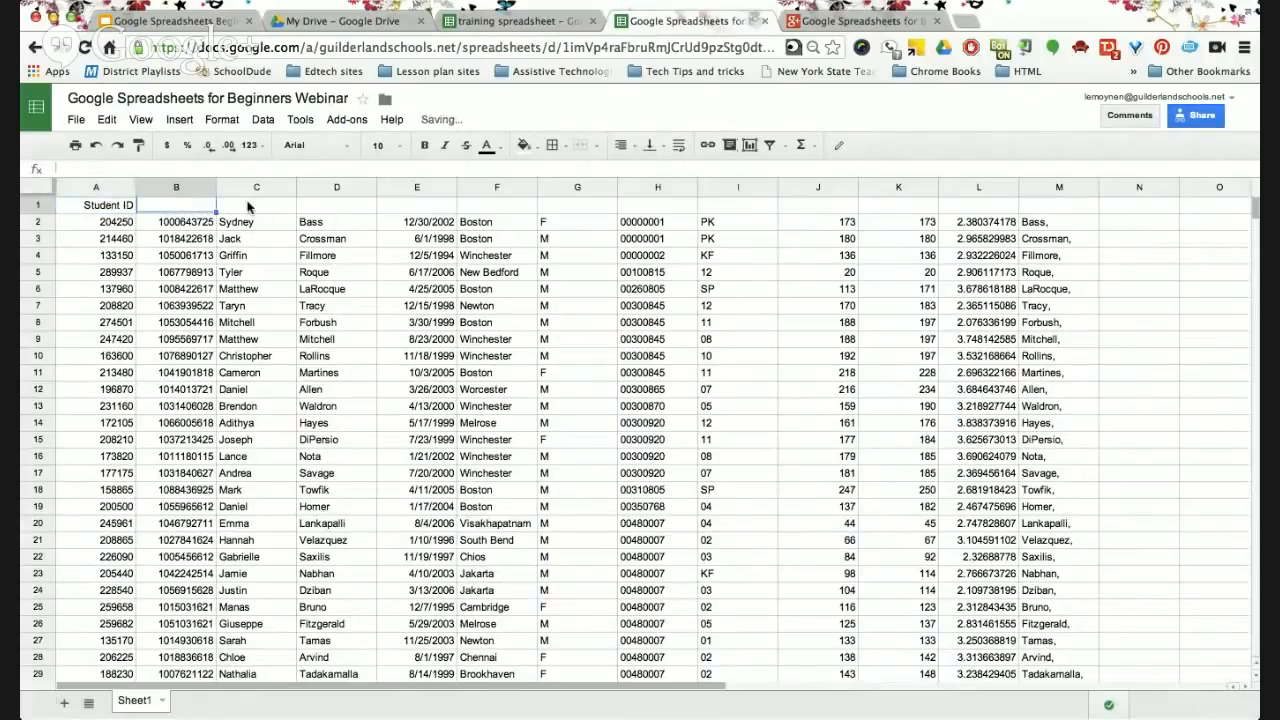
left_click(248, 206)
type("Student")
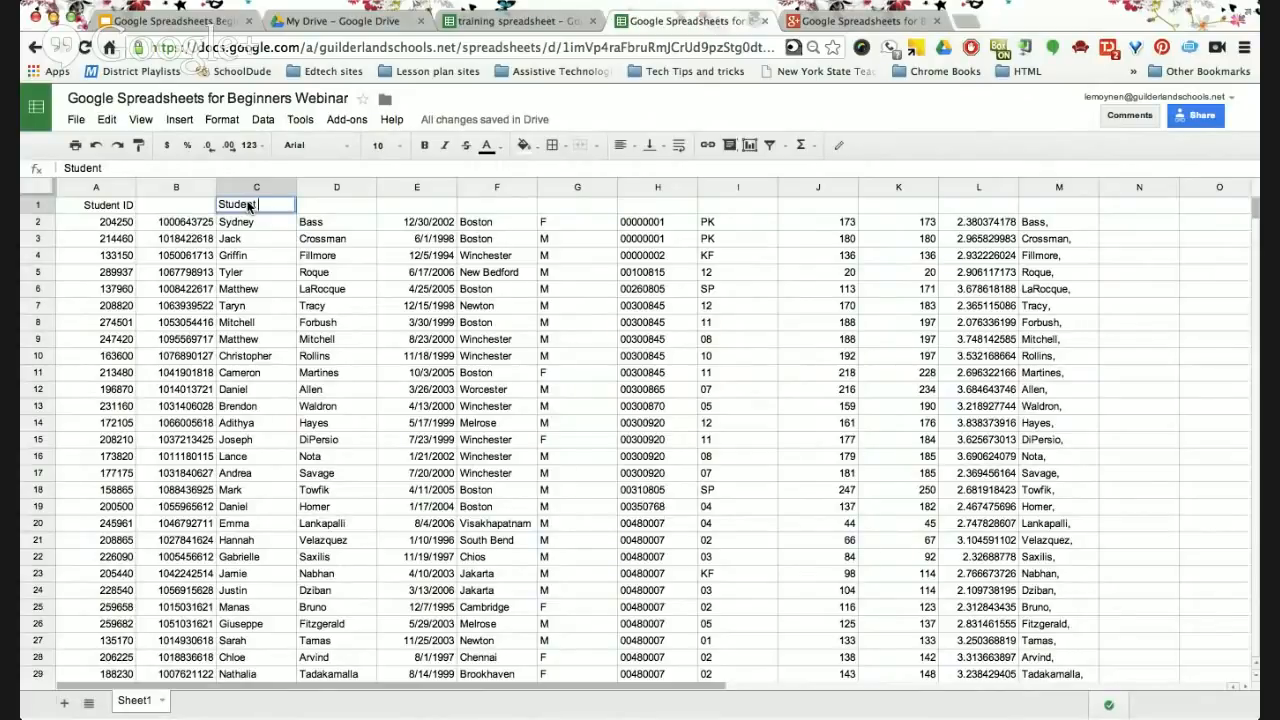
type(" Name")
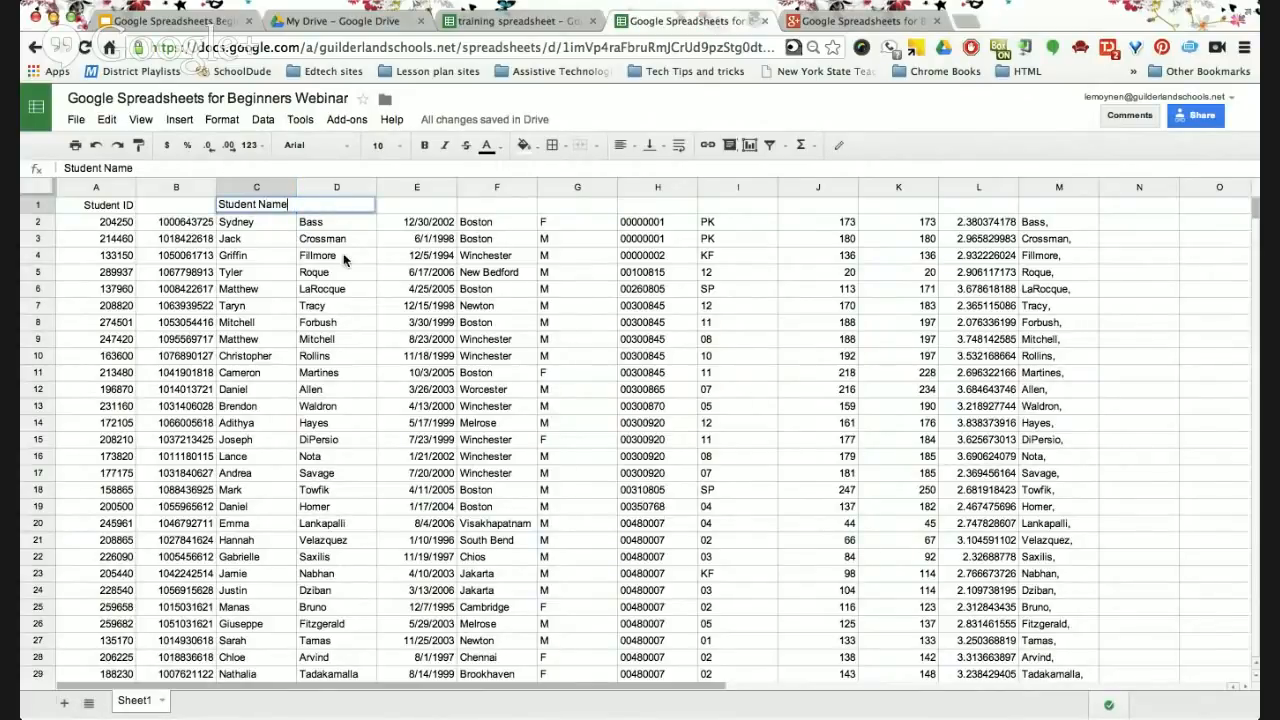
key("Tab")
double_click(321, 208)
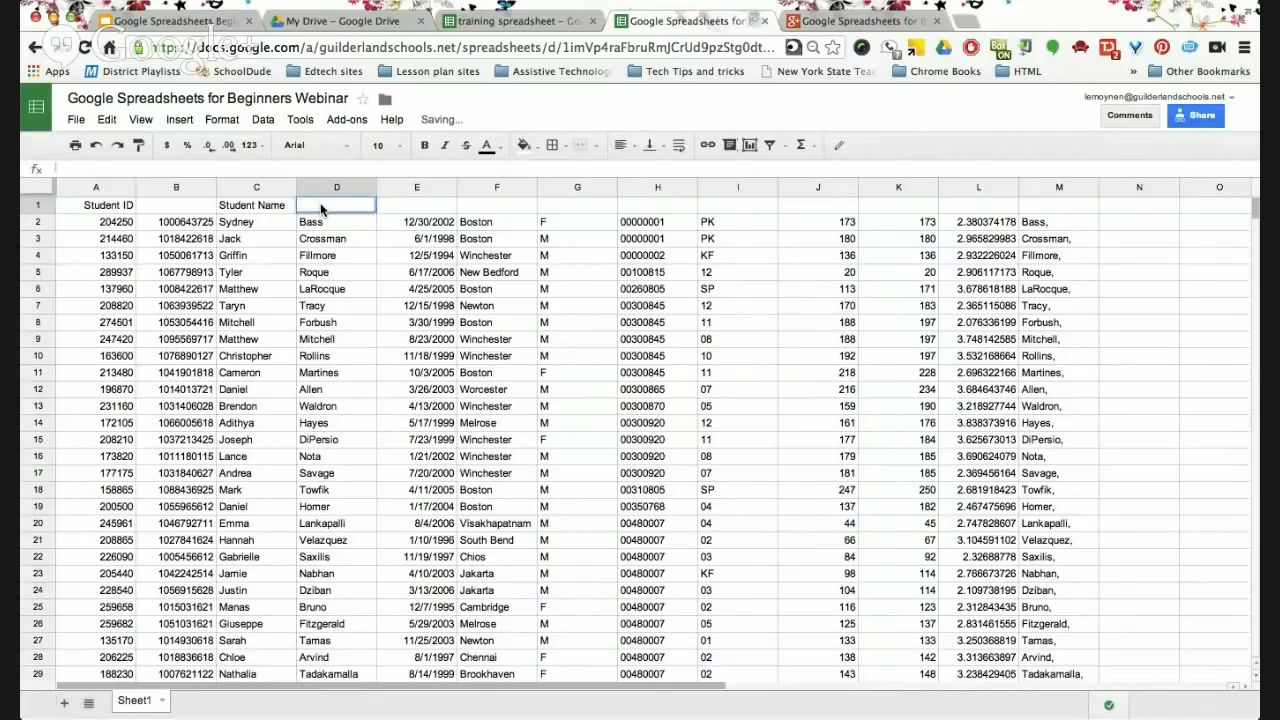
type("Last name")
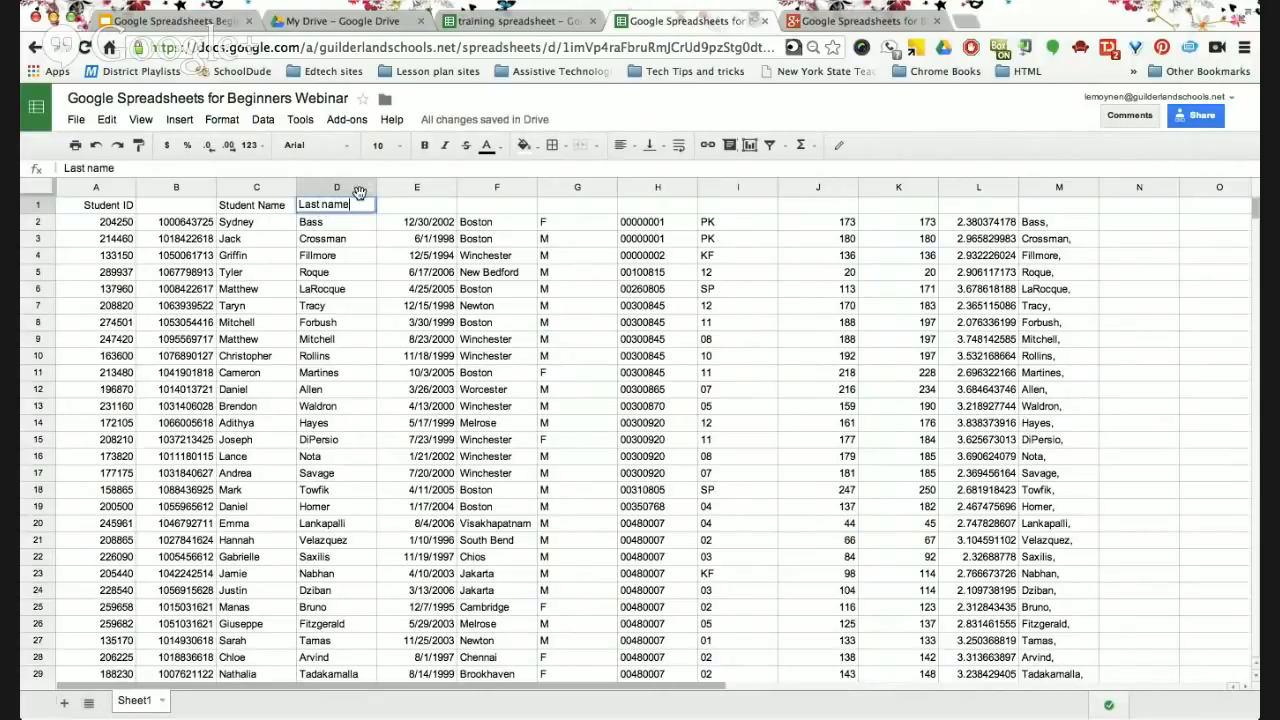
double_click(420, 205)
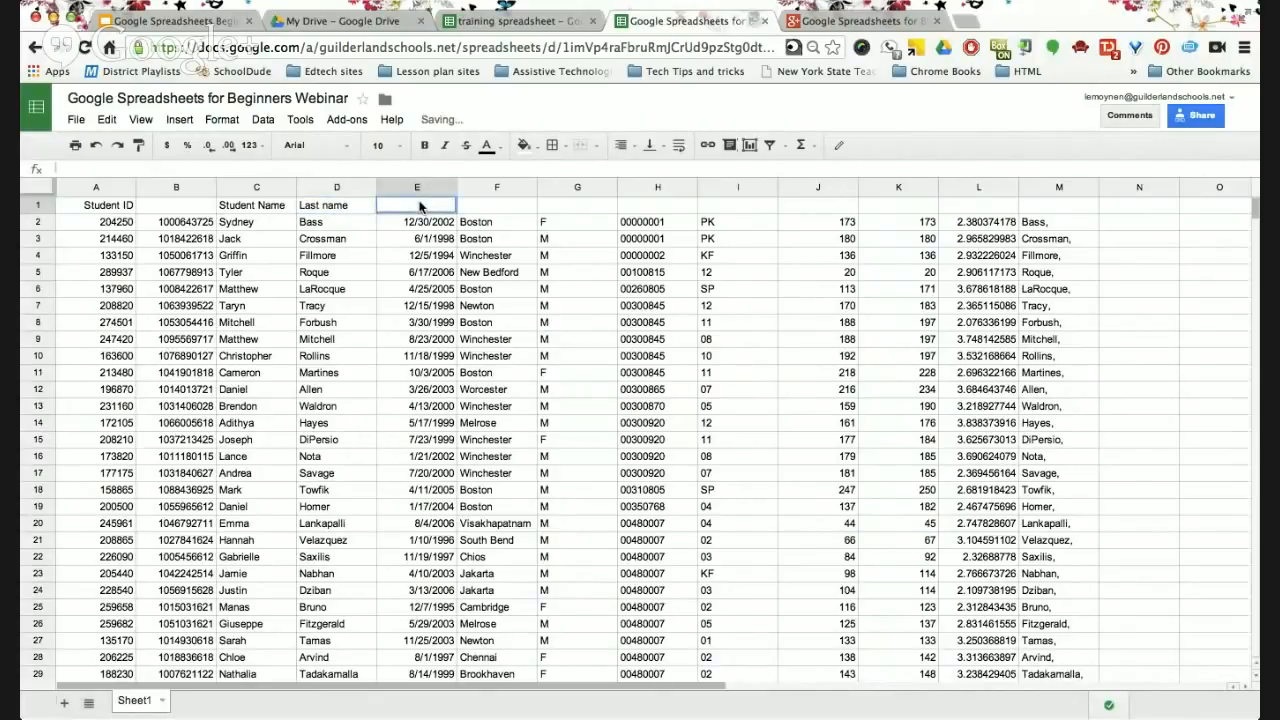
- Add the headers DOB, City, Gender, Grade level and Days in across row 1
type("DOB")
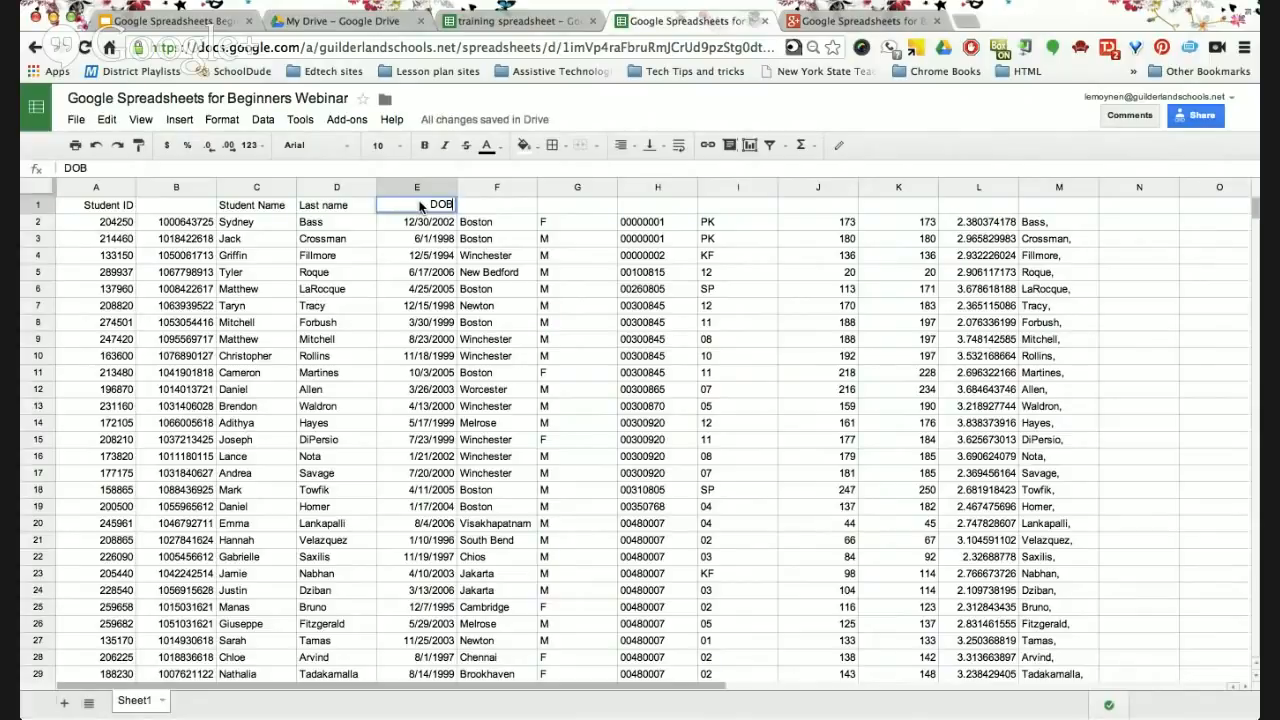
left_click(485, 194)
left_click(485, 206)
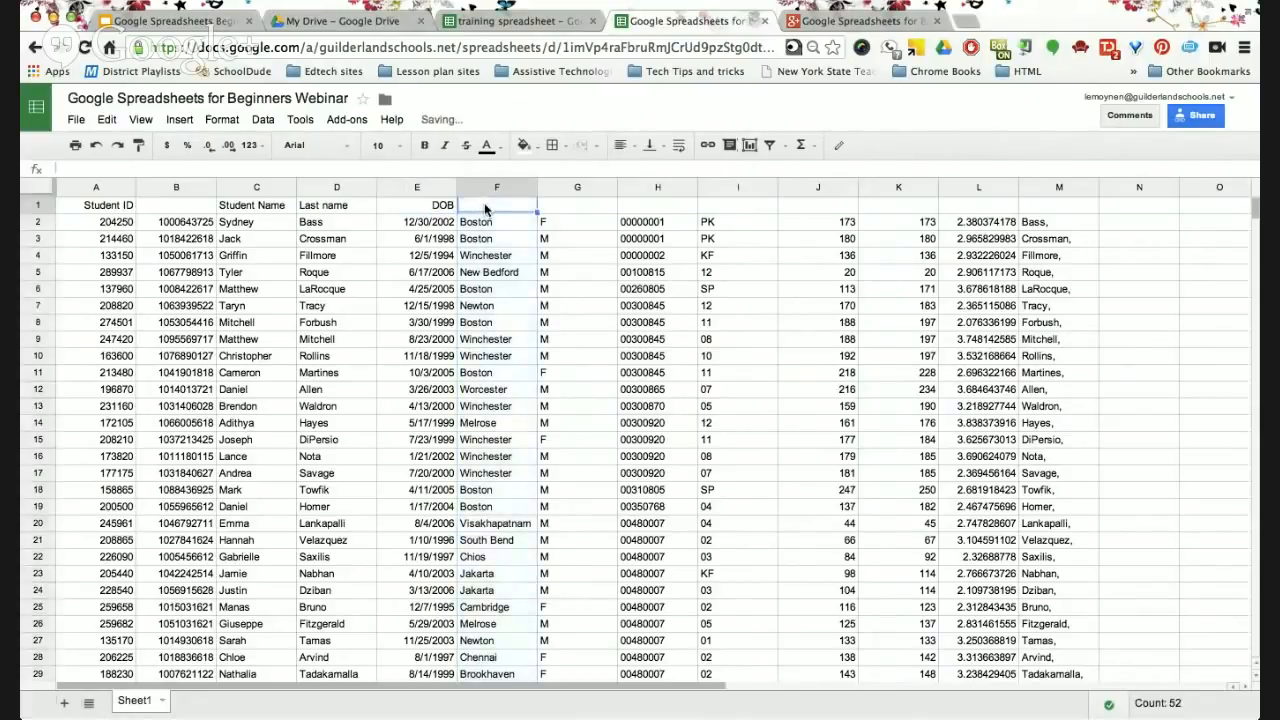
double_click(485, 206)
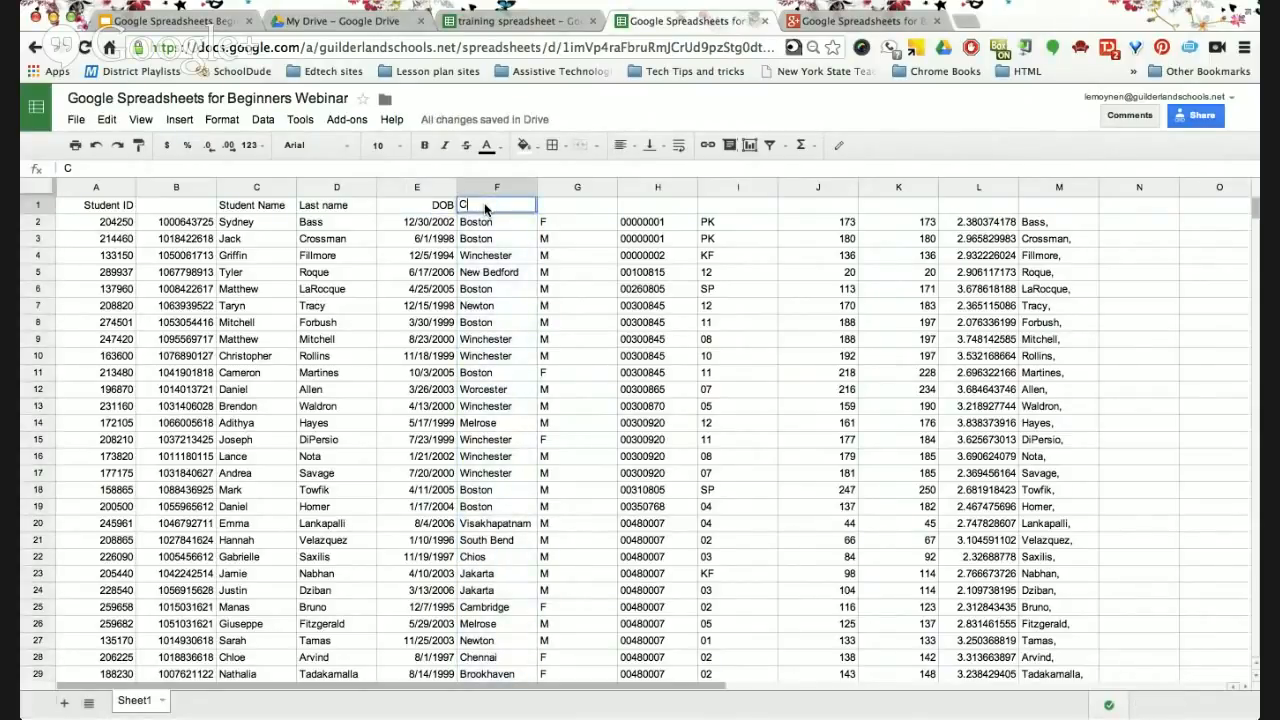
type("City")
left_click(573, 204)
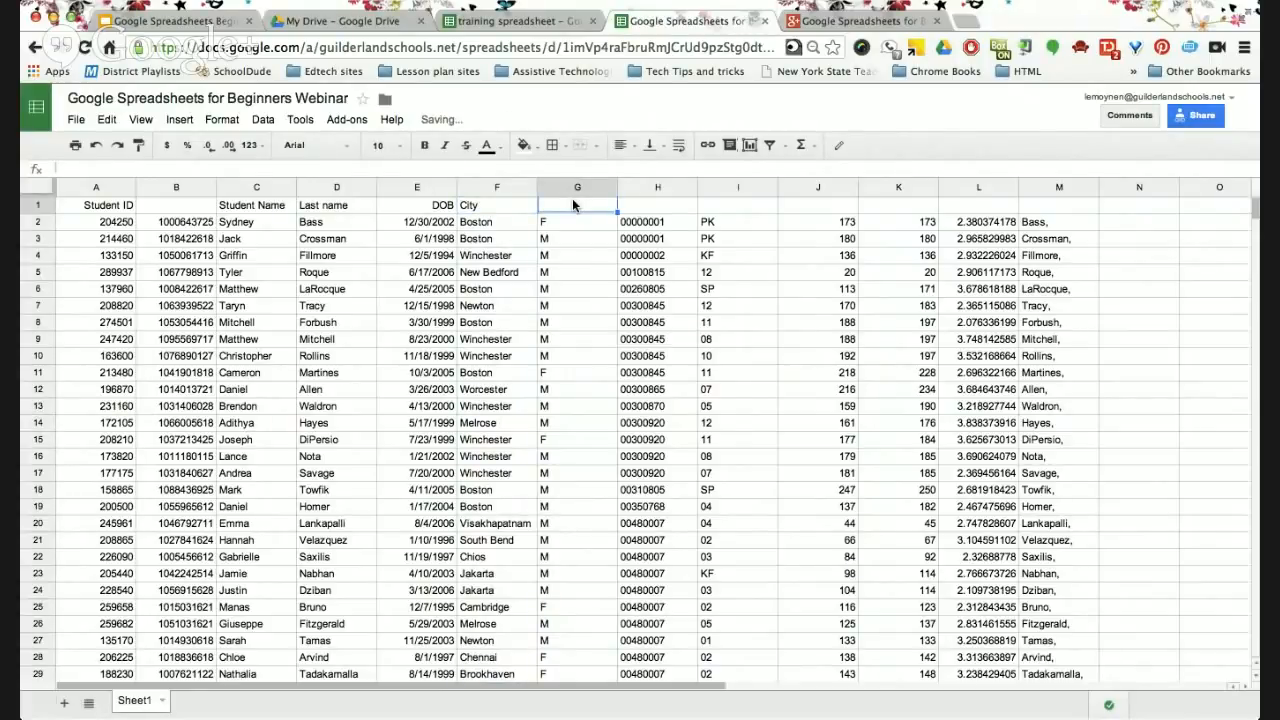
type("Gender")
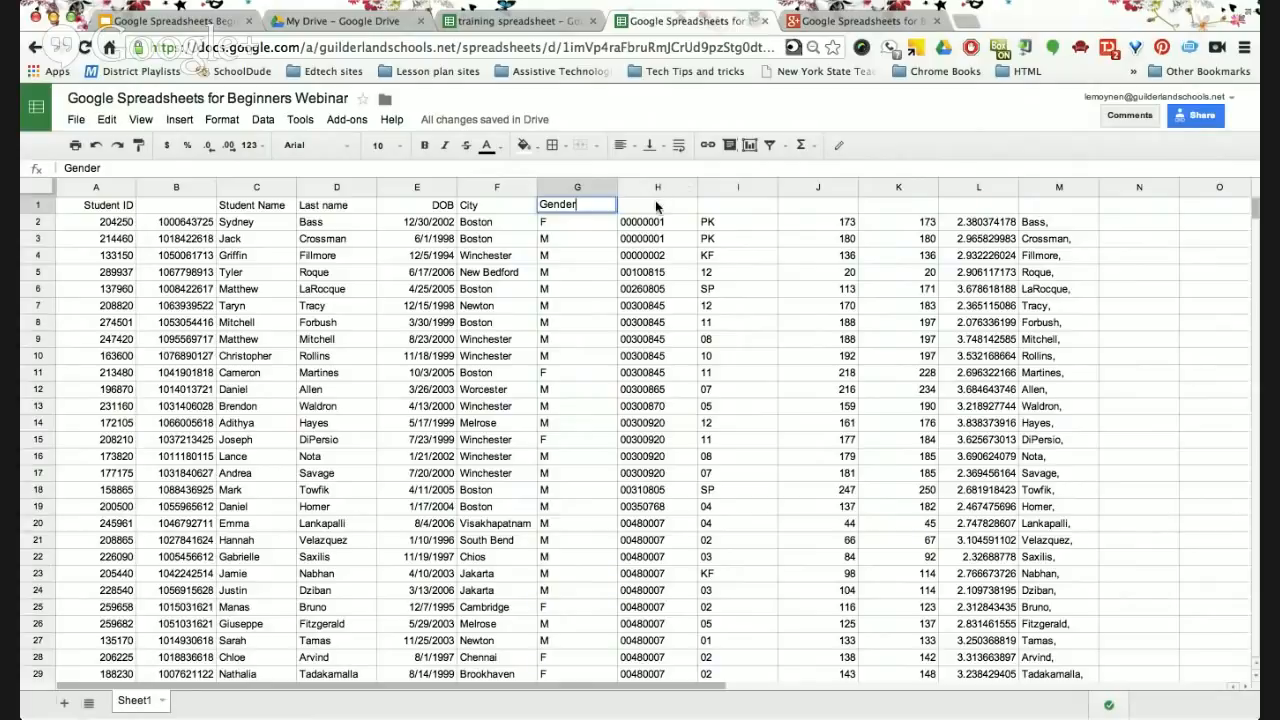
double_click(712, 207)
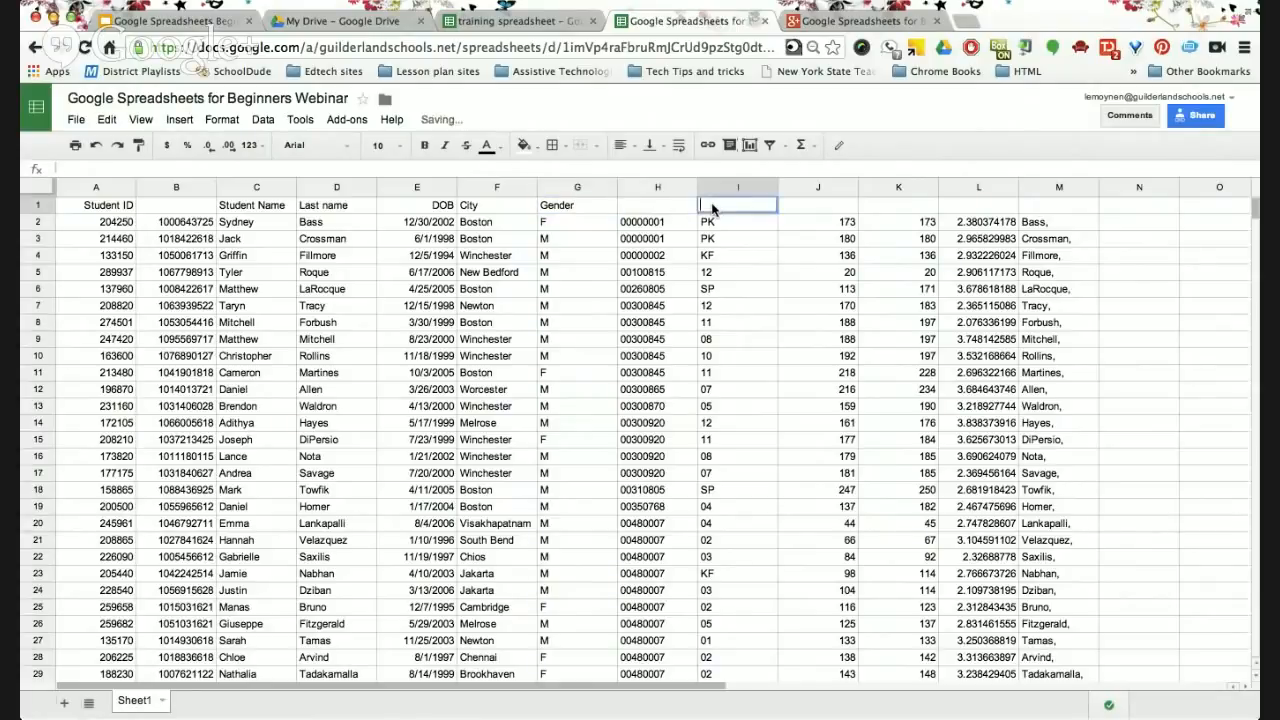
type("Grade level")
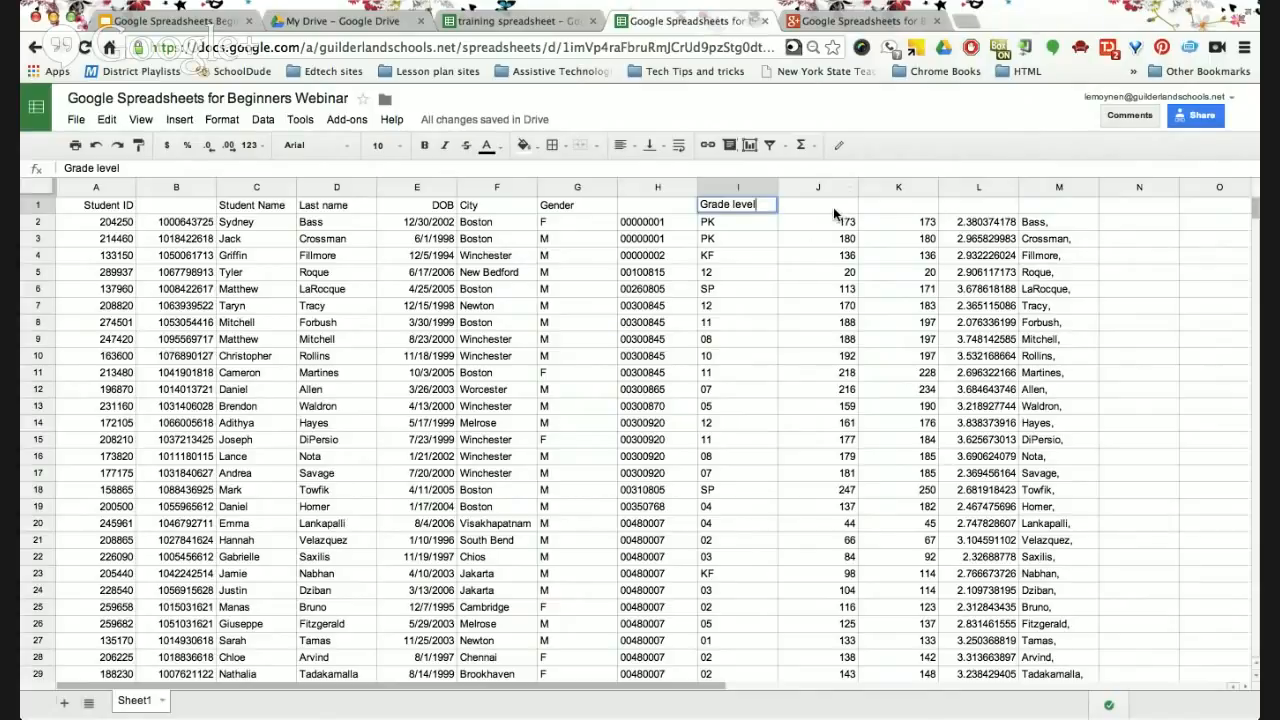
left_click(833, 207)
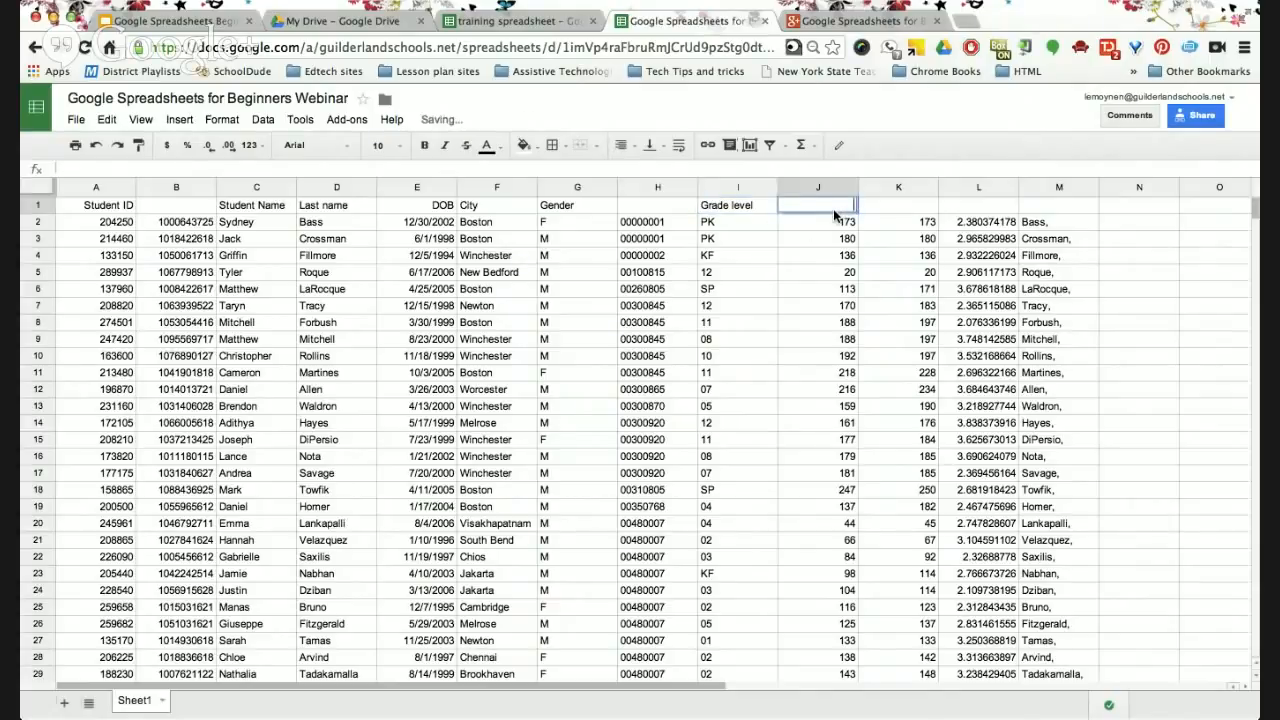
type("Days in")
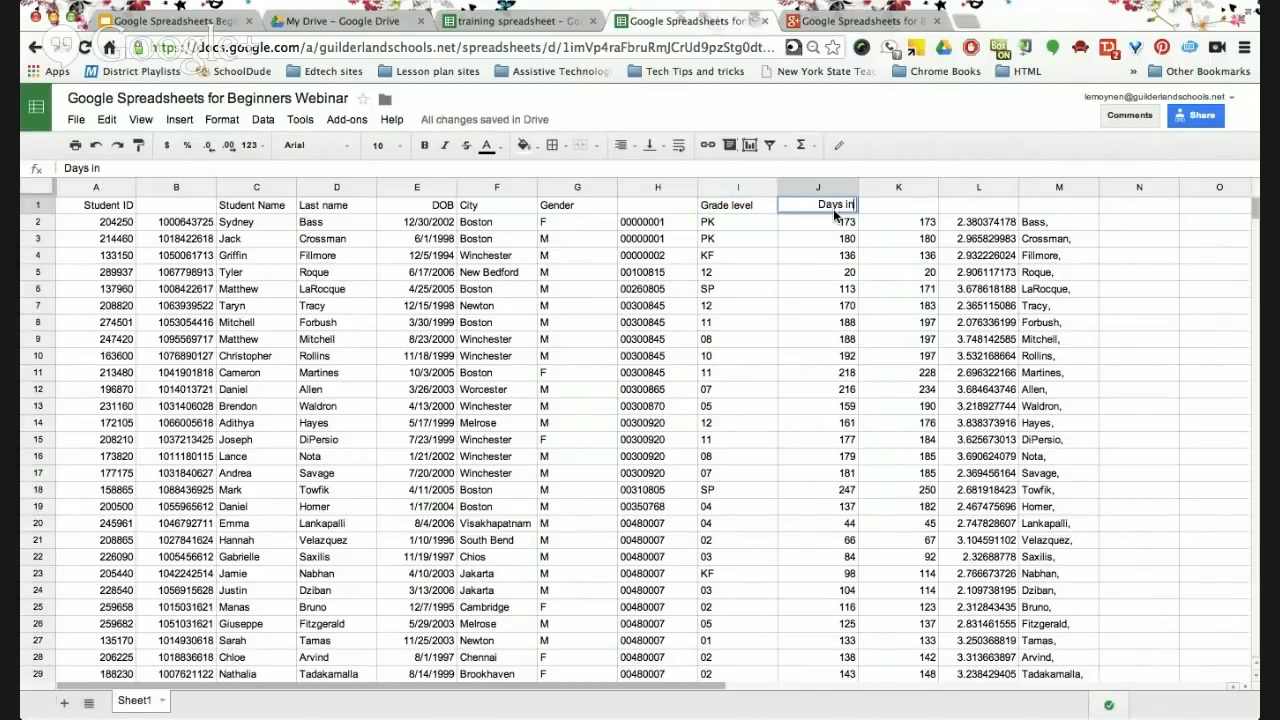
left_click(914, 205)
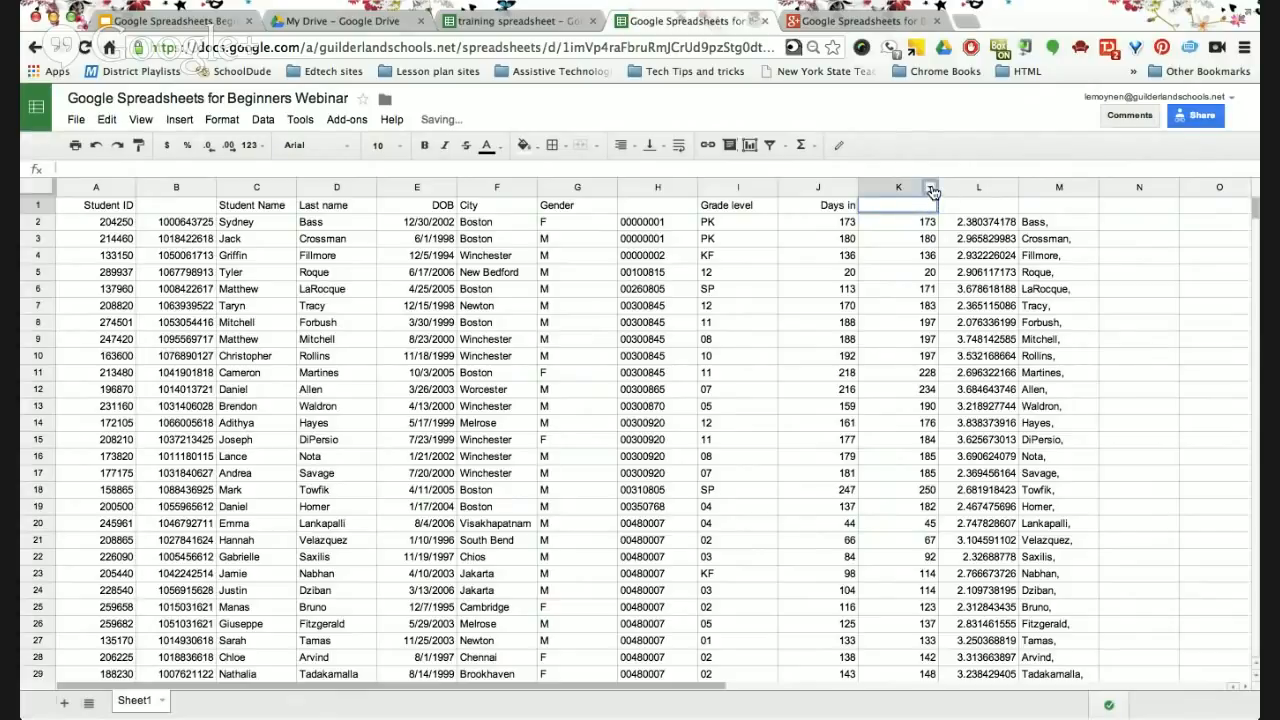
- Delete the duplicate day-count column K and dismiss the resulting error message
left_click(932, 190)
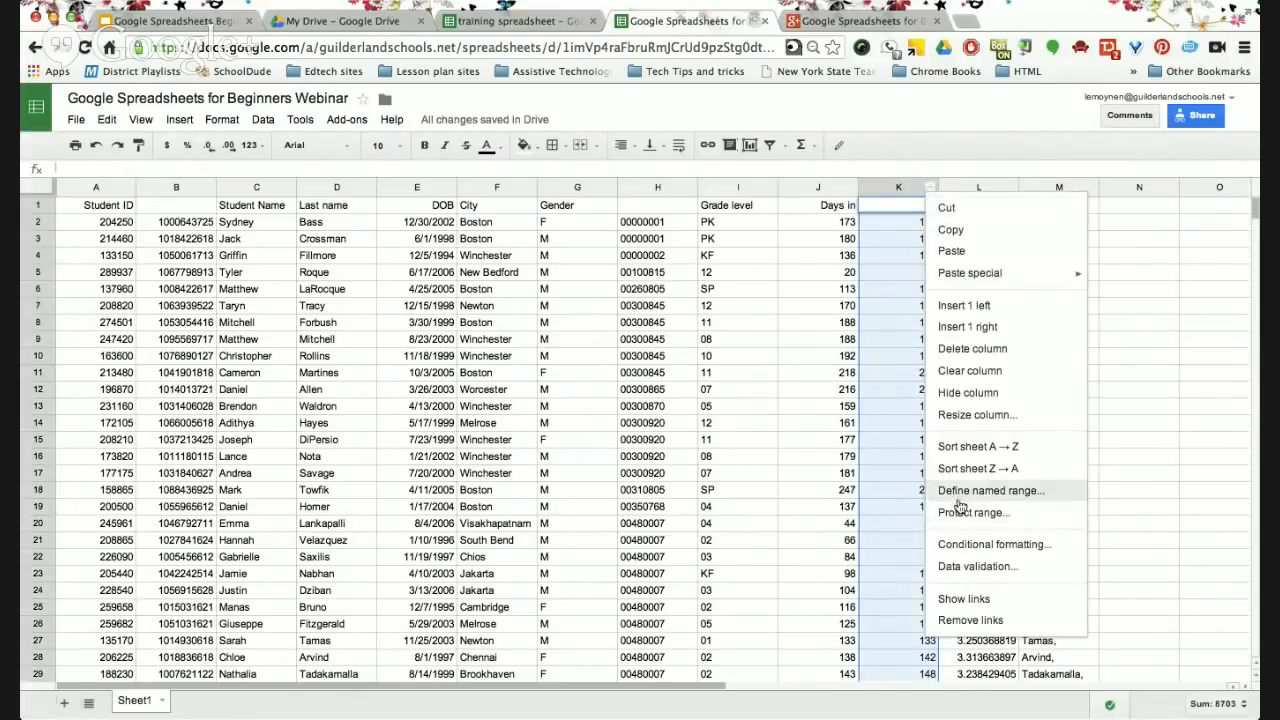
left_click(976, 350)
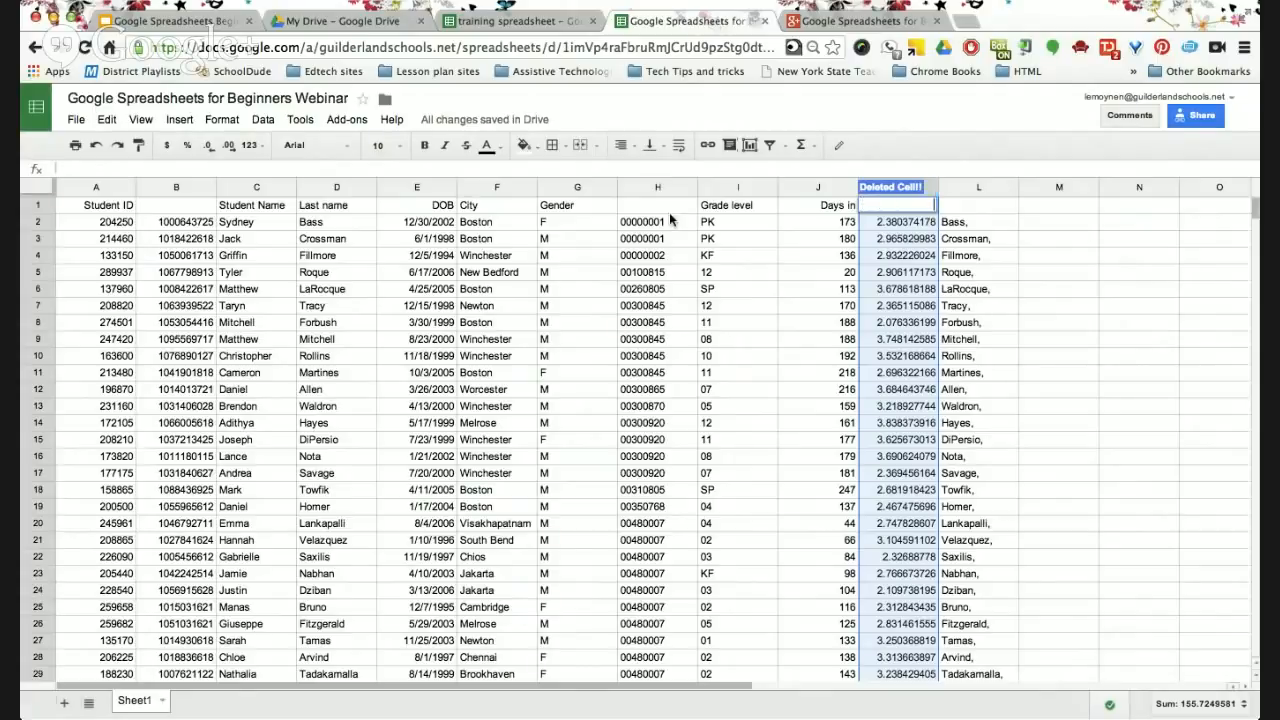
scroll(650, 397, "down", 2)
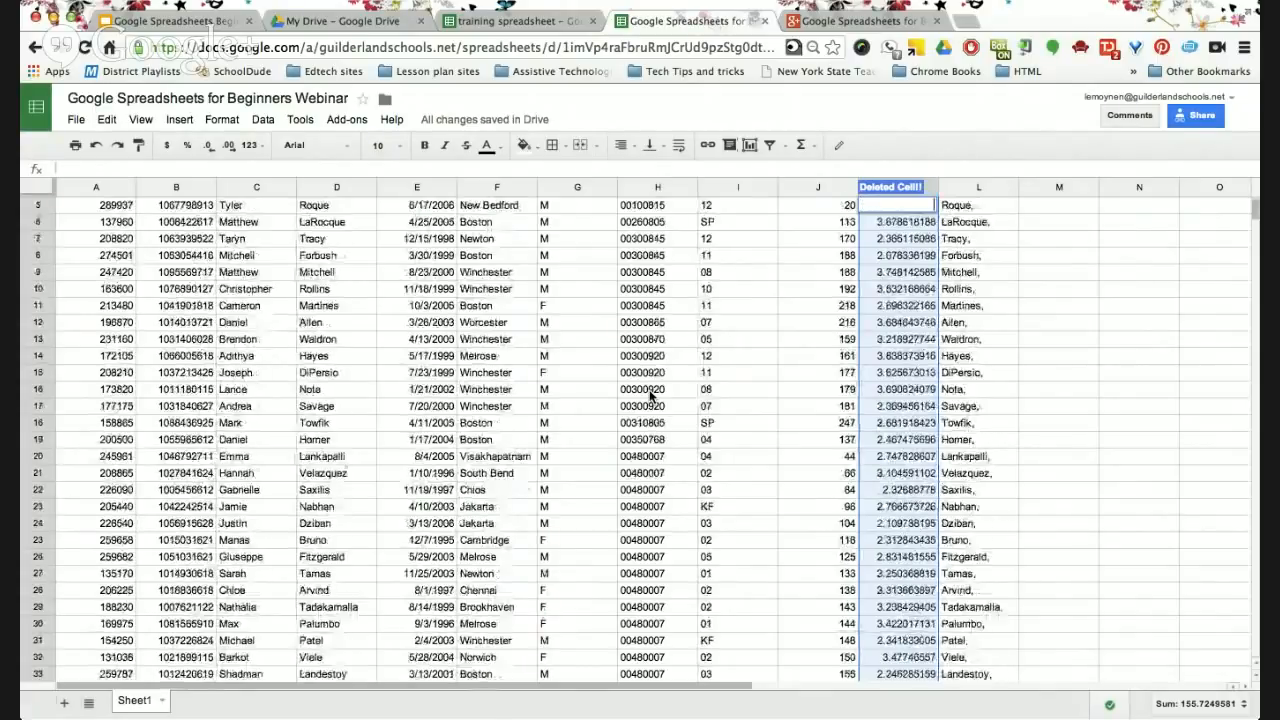
scroll(650, 397, "up", 2)
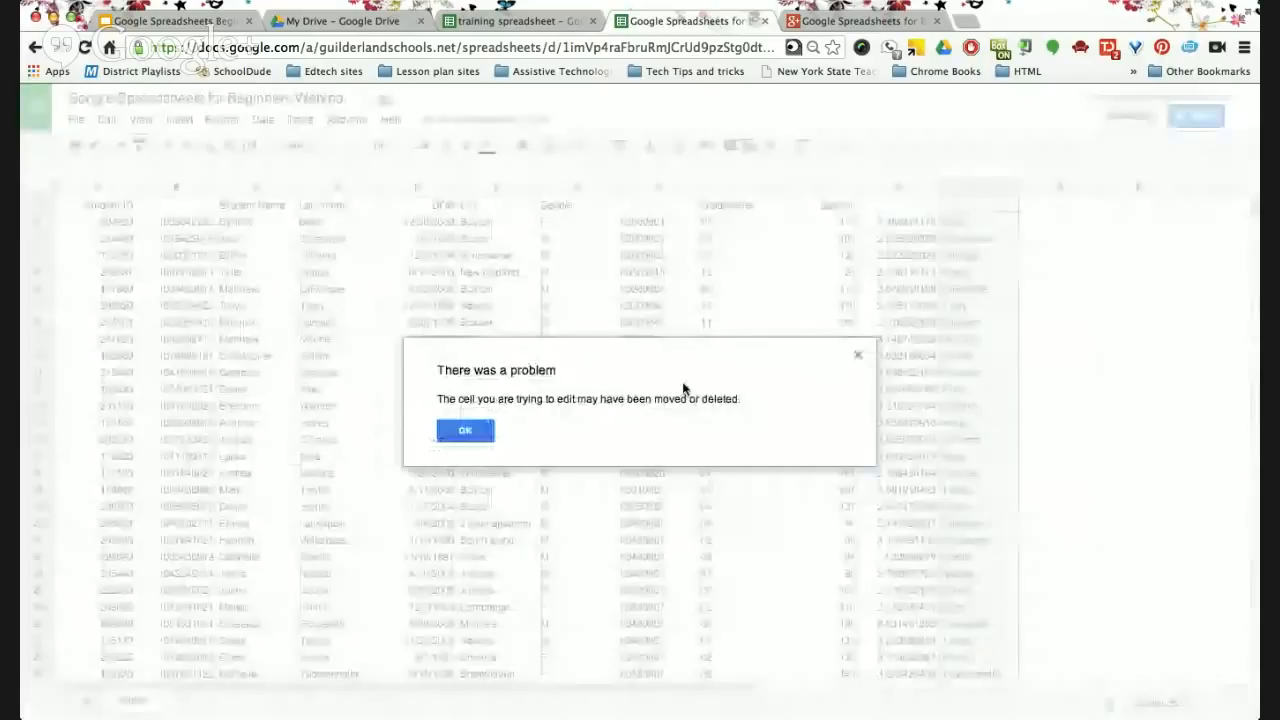
left_click(466, 431)
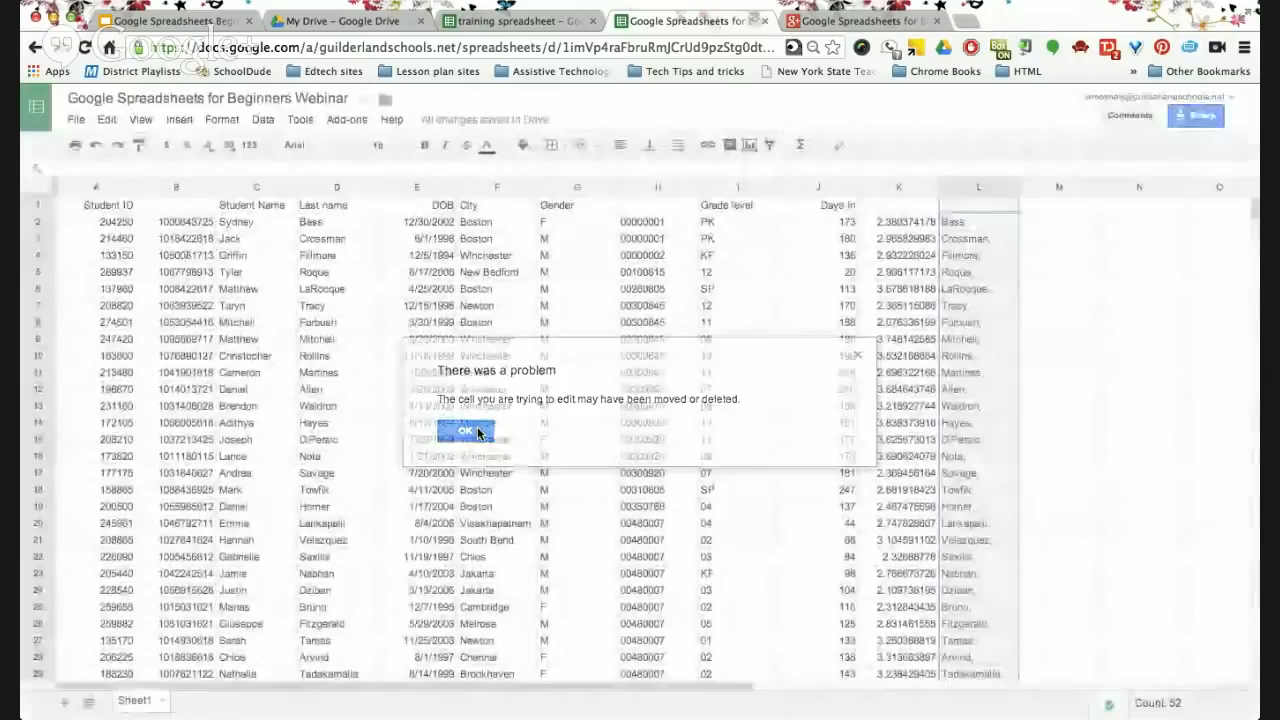
- Check a column K decimal value and the Student ID and Student Name header cells
left_click(935, 239)
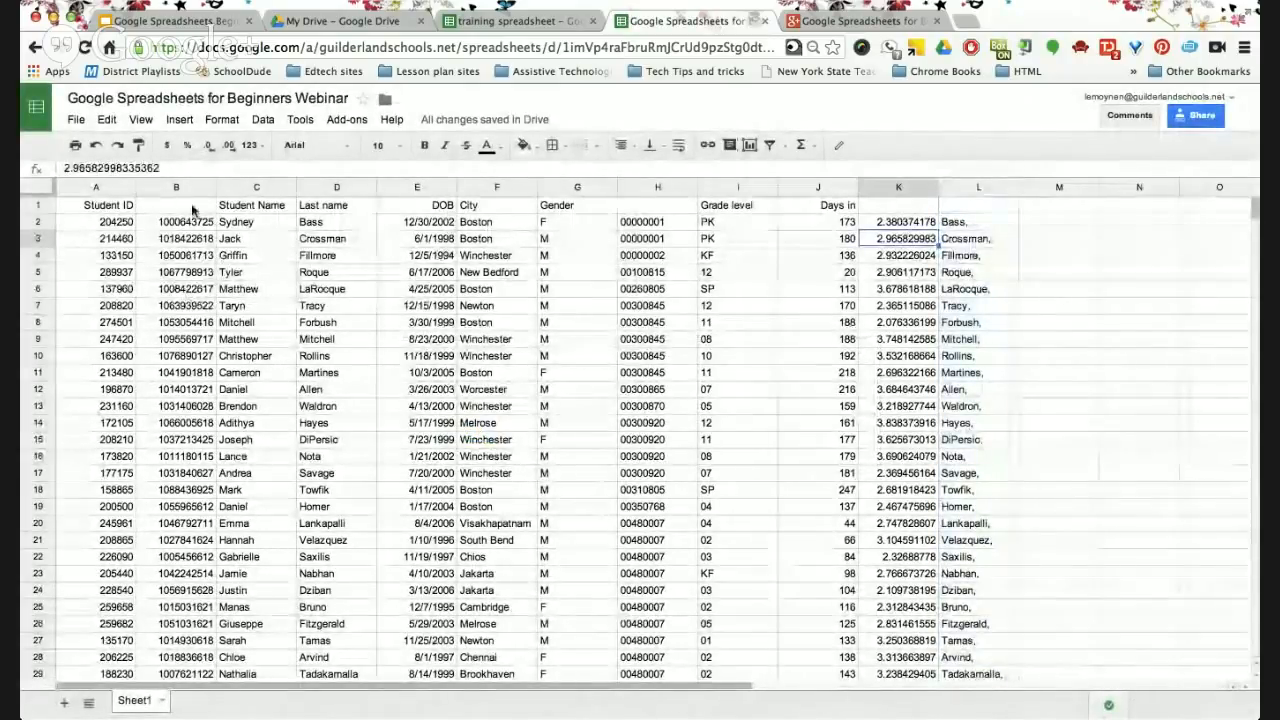
left_click(104, 209)
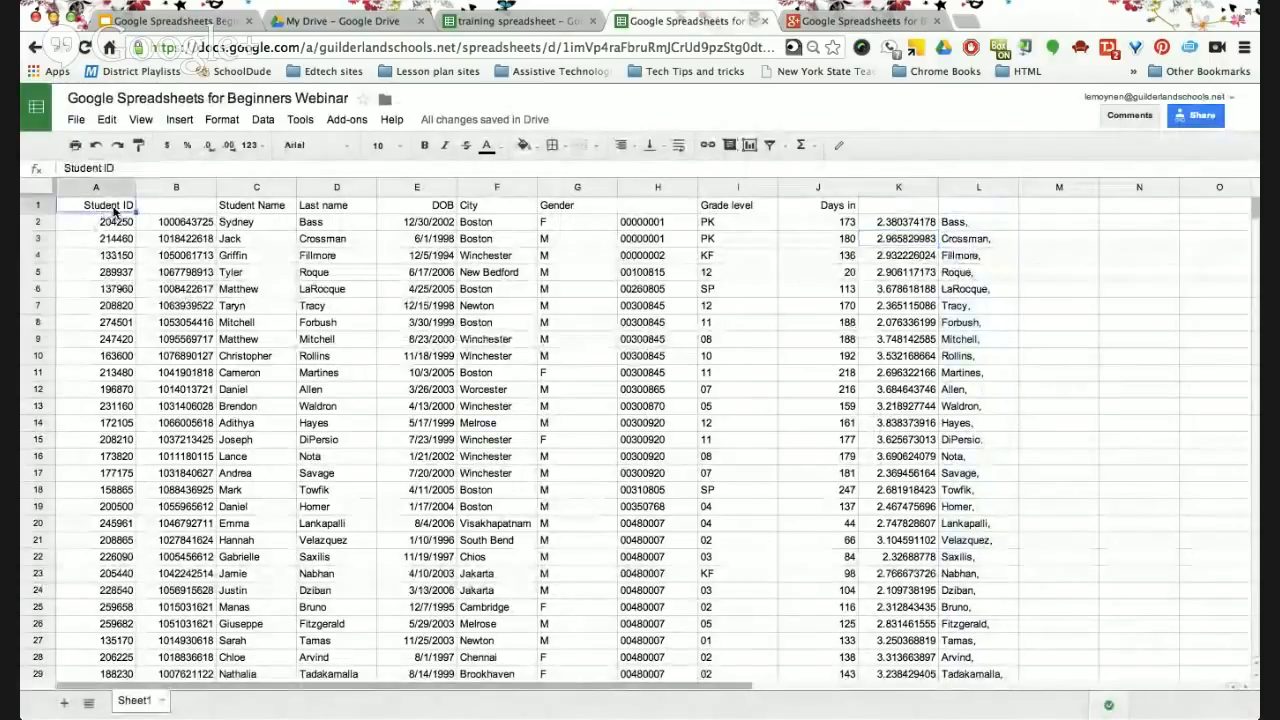
left_click(166, 220)
left_click(244, 208)
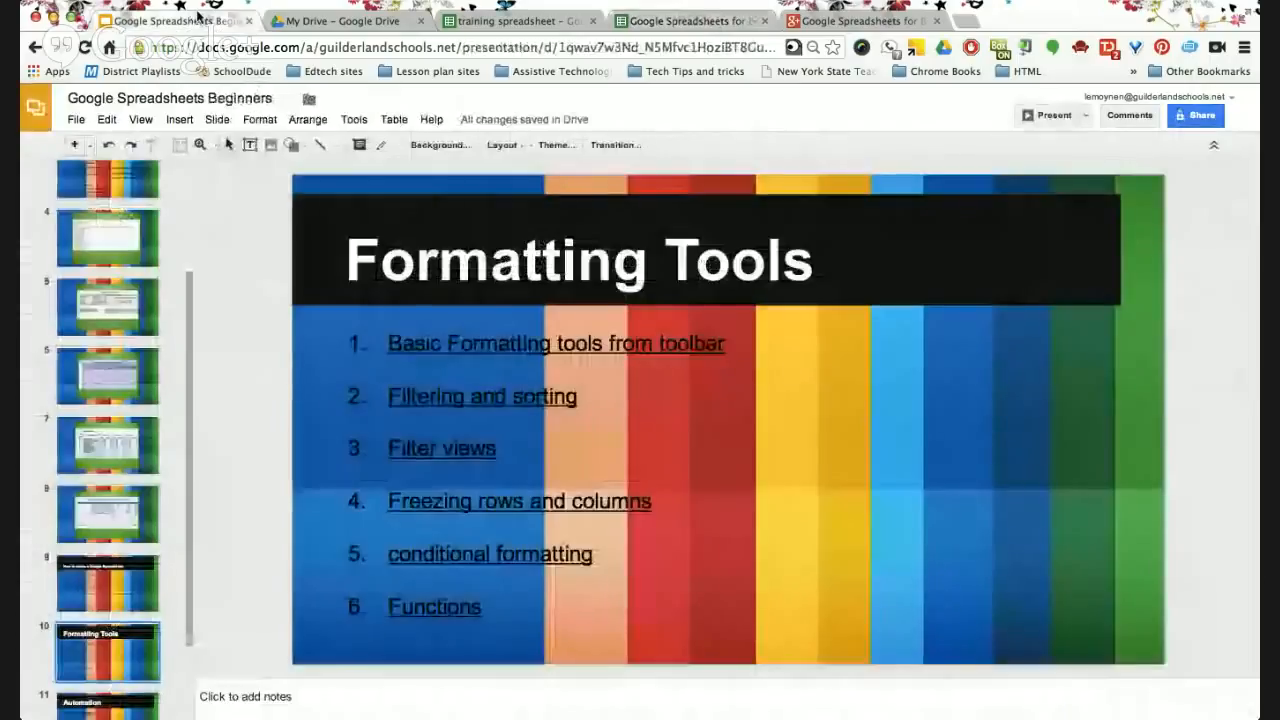
left_click(210, 24)
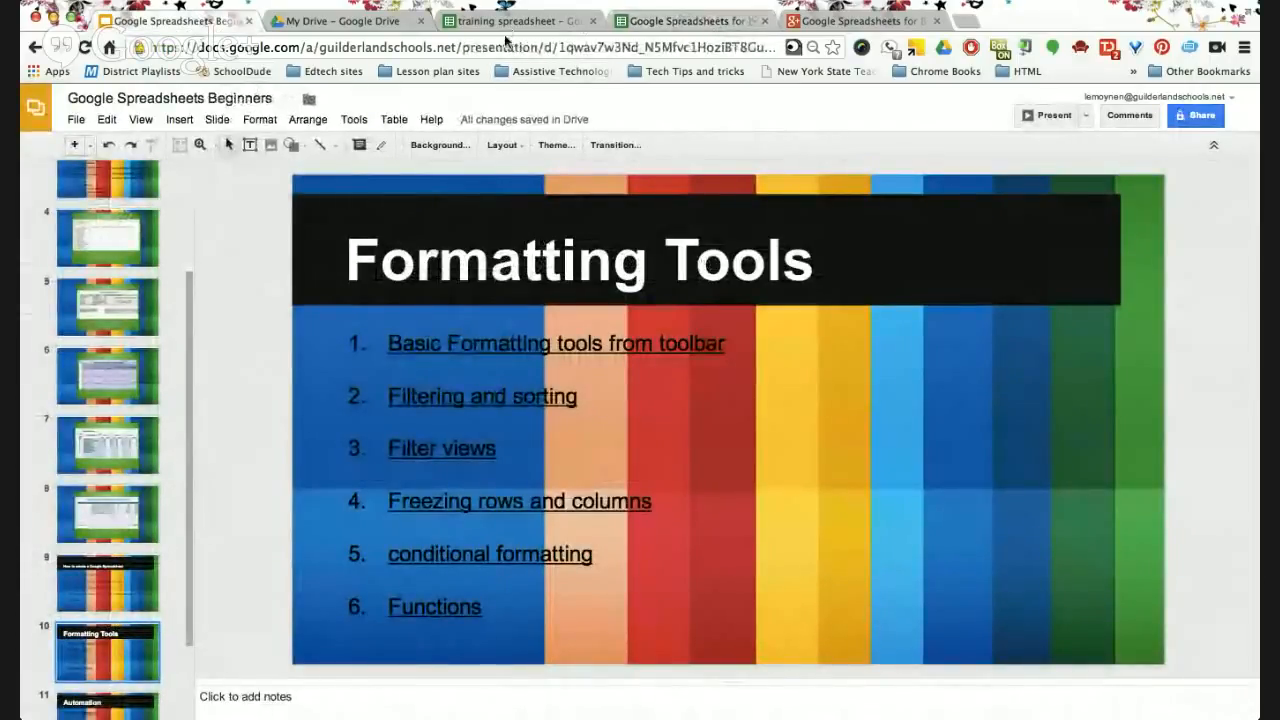
left_click(652, 22)
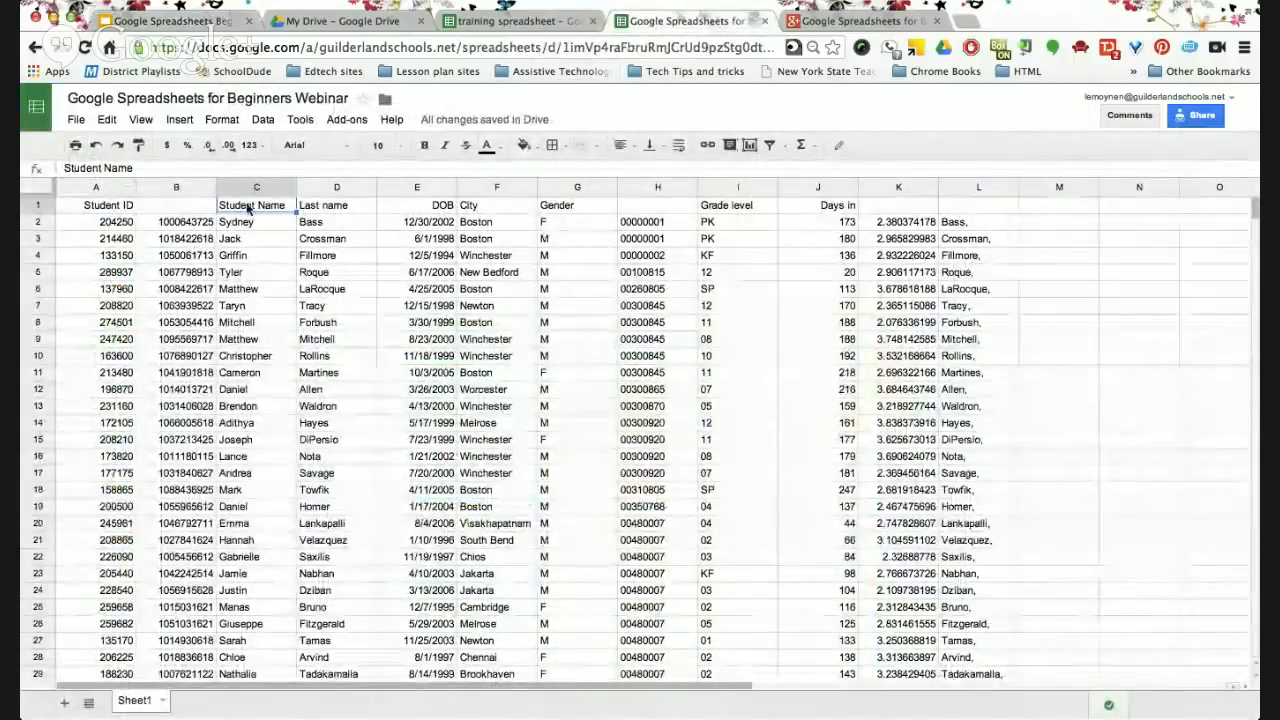
- Select the whole header row 1, from Student ID to Days in
scroll(213, 465, "down", 10)
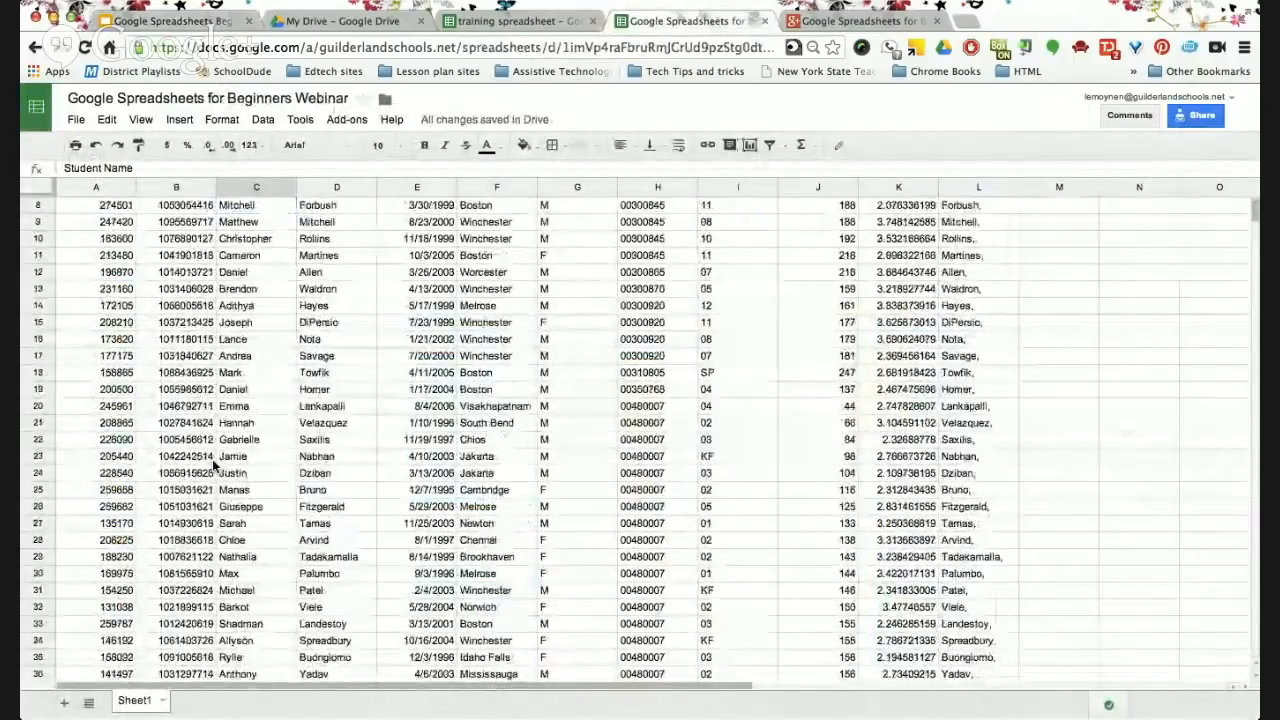
scroll(213, 465, "right", 1)
scroll(213, 465, "up", 5)
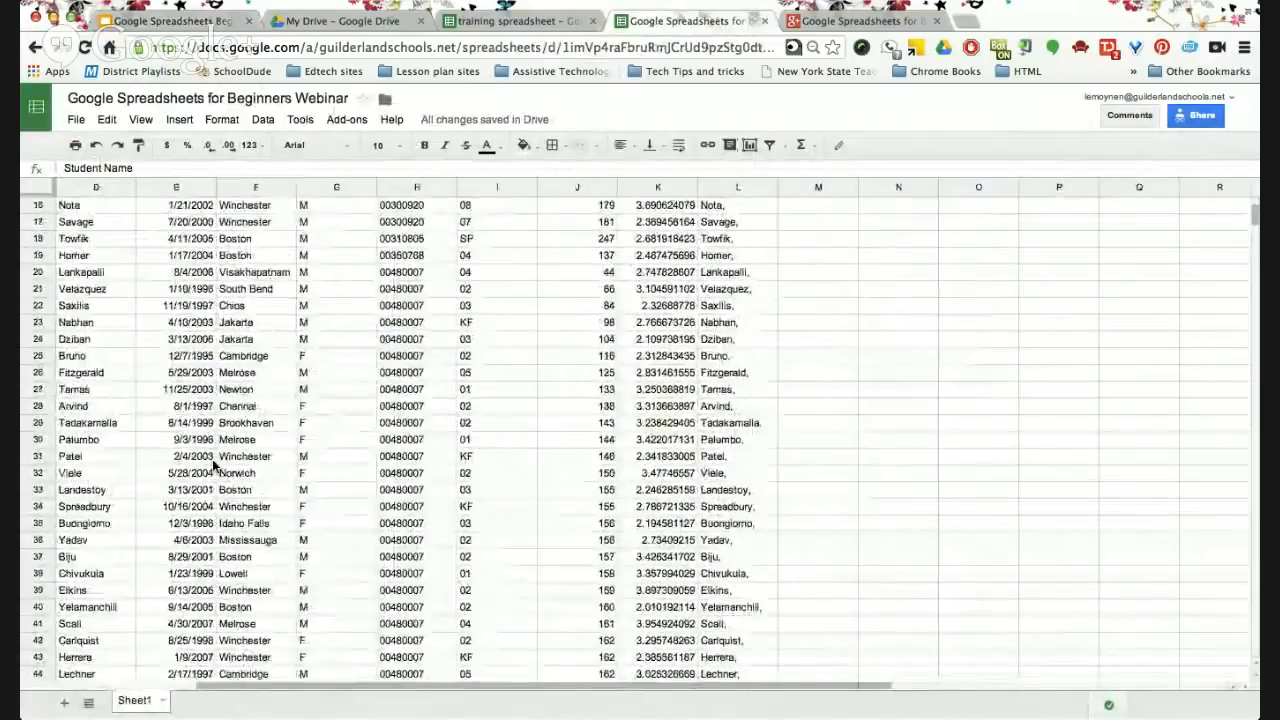
scroll(212, 465, "left", 3)
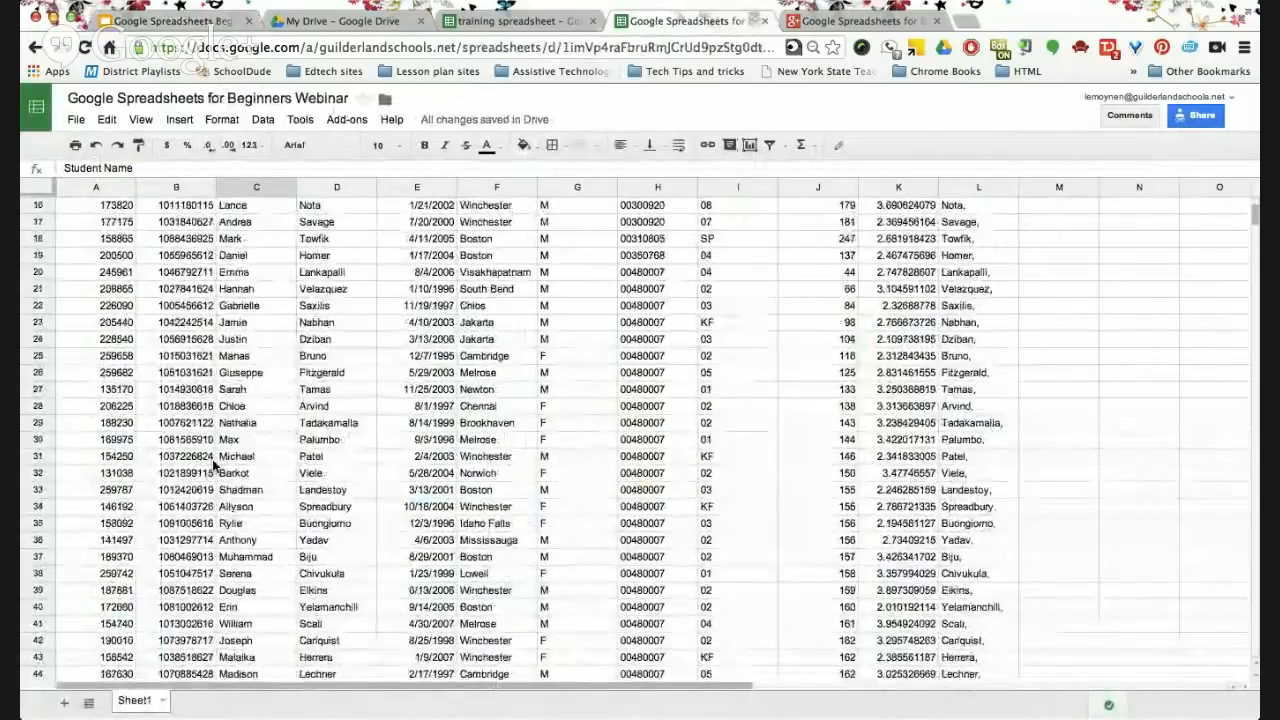
scroll(212, 459, "up", 5)
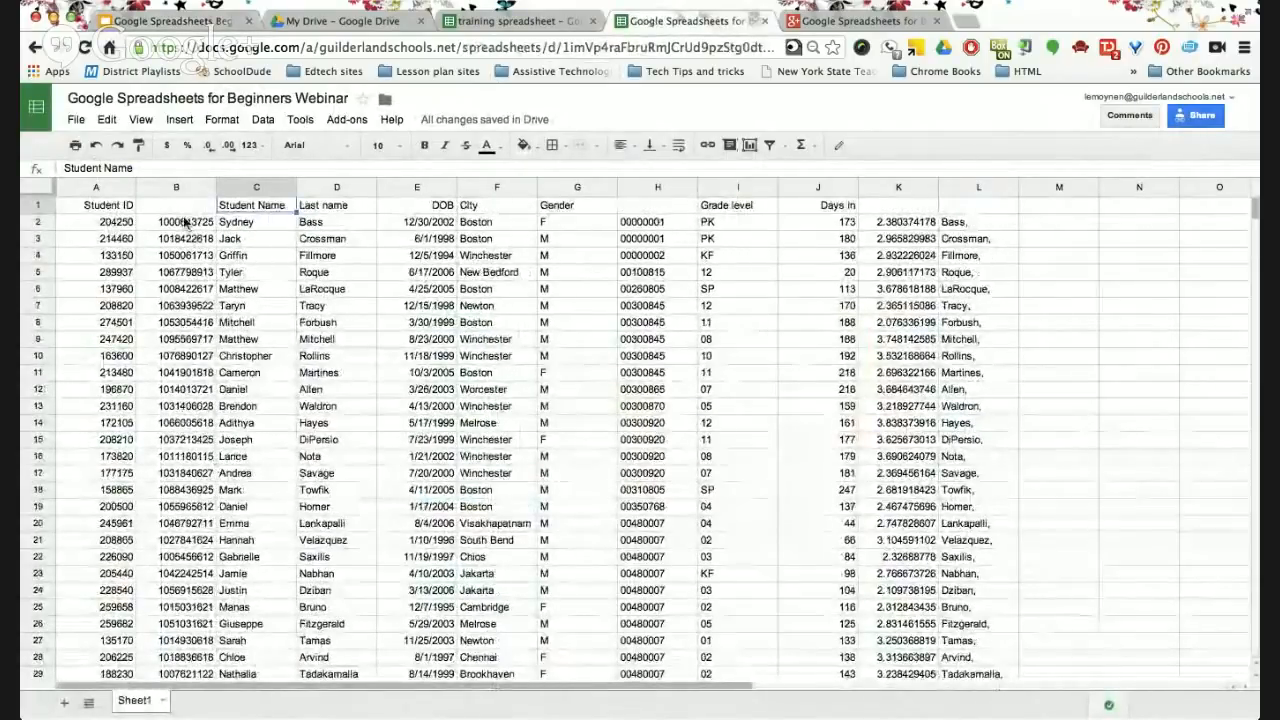
scroll(225, 366, "down", 3)
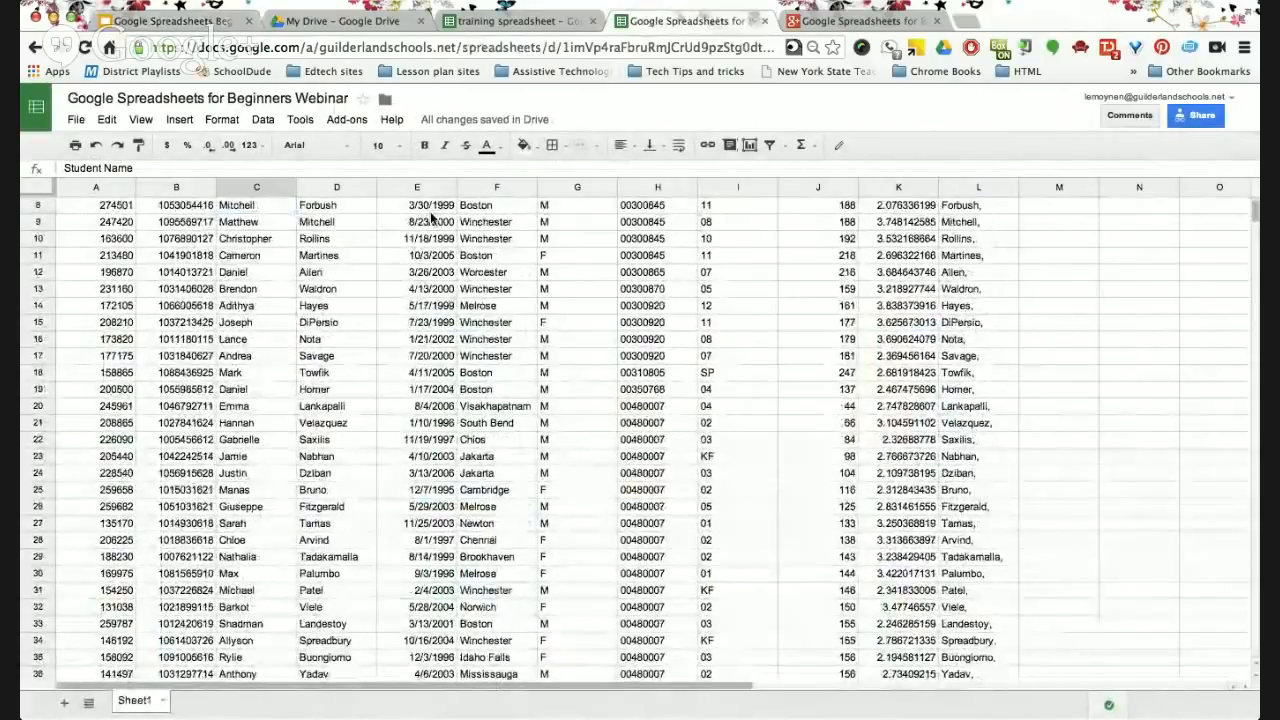
scroll(663, 244, "up", 3)
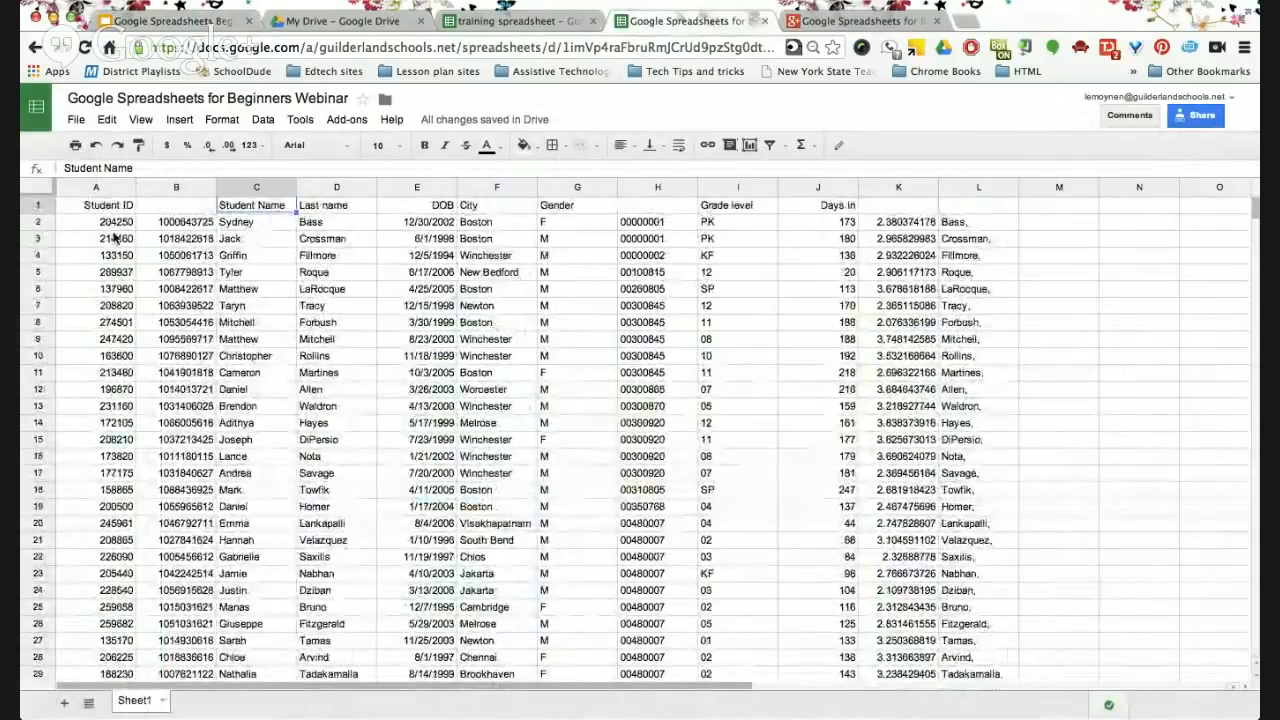
left_click(38, 206)
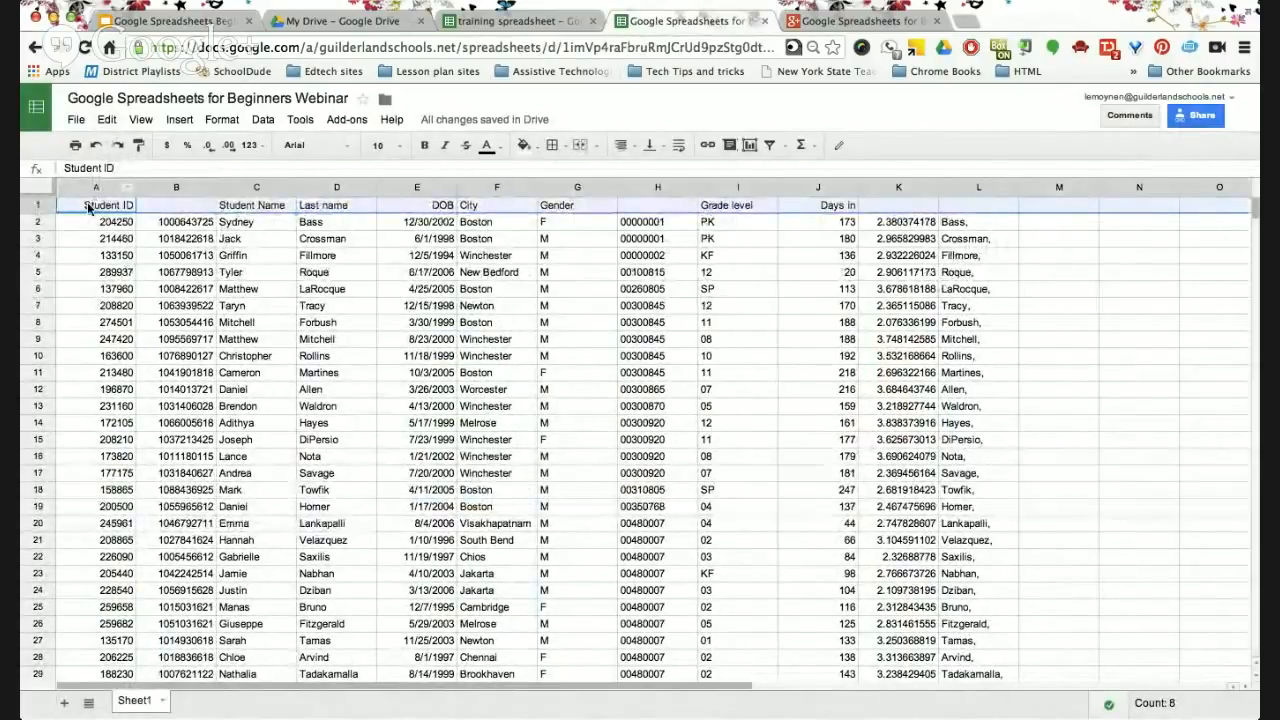
- Freeze 1 row so the header stays fixed above the student list
left_click(260, 120)
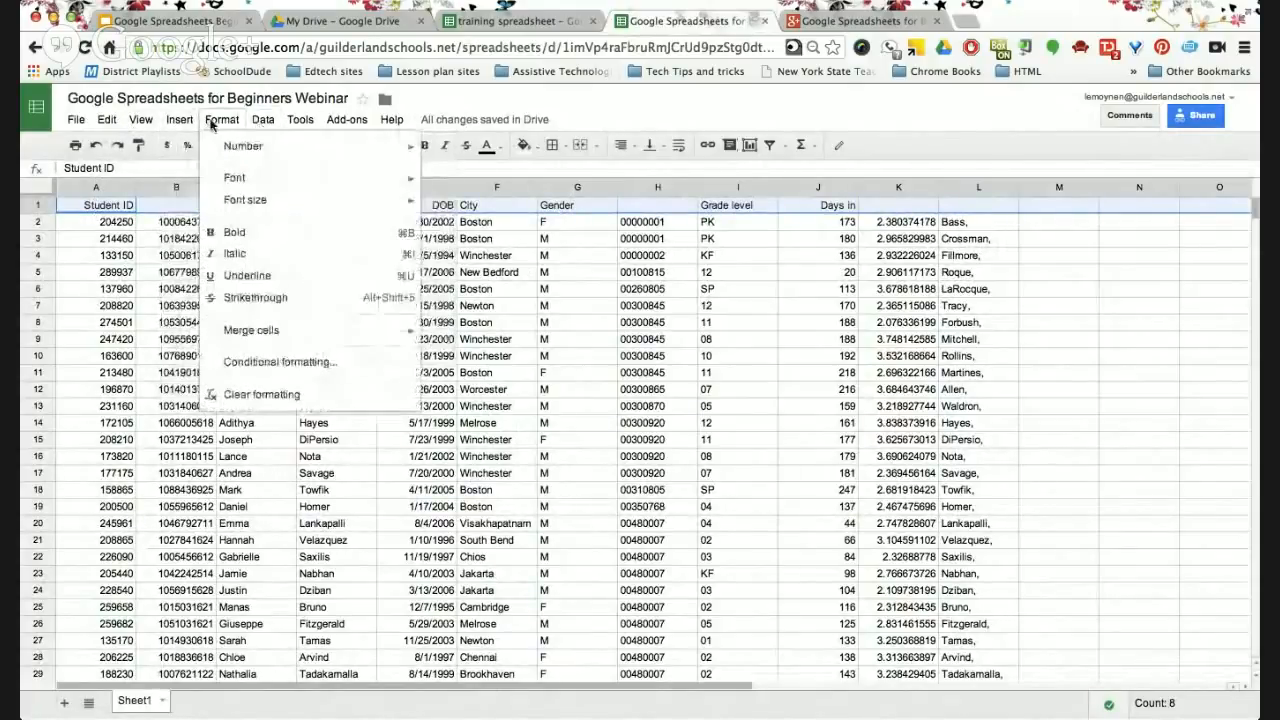
mouse_move(197, 124)
mouse_move(148, 121)
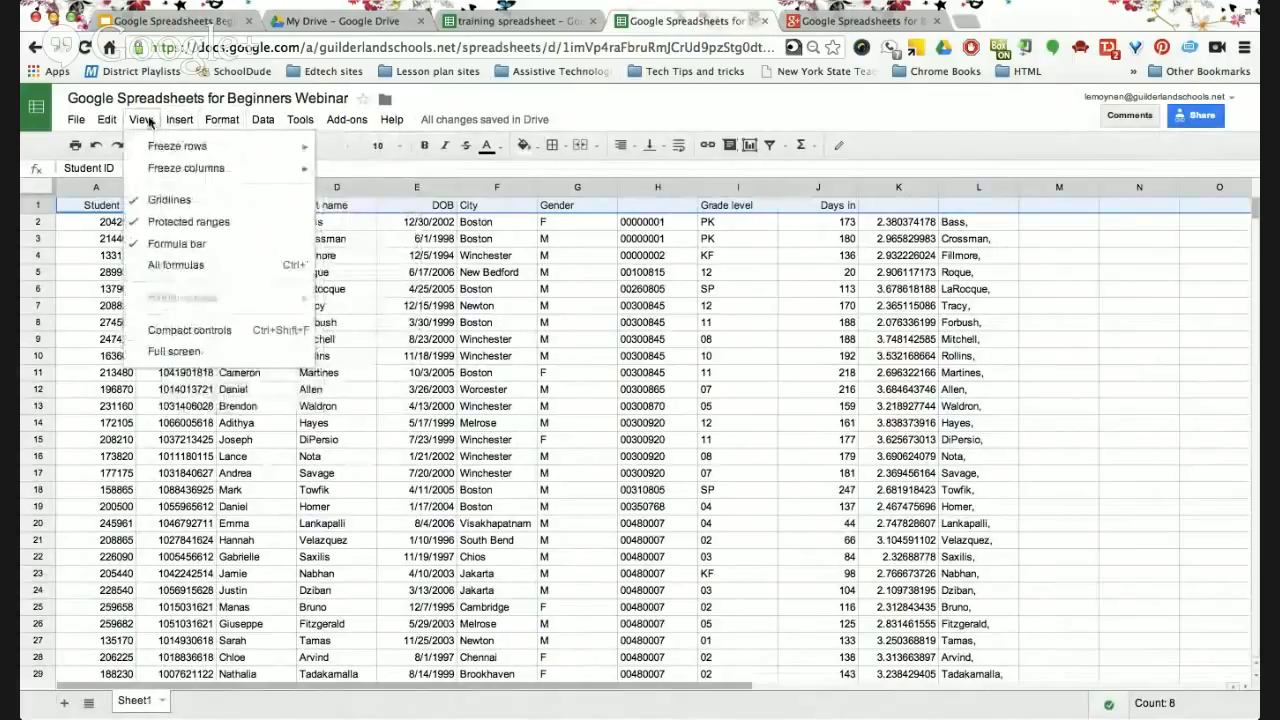
mouse_move(155, 150)
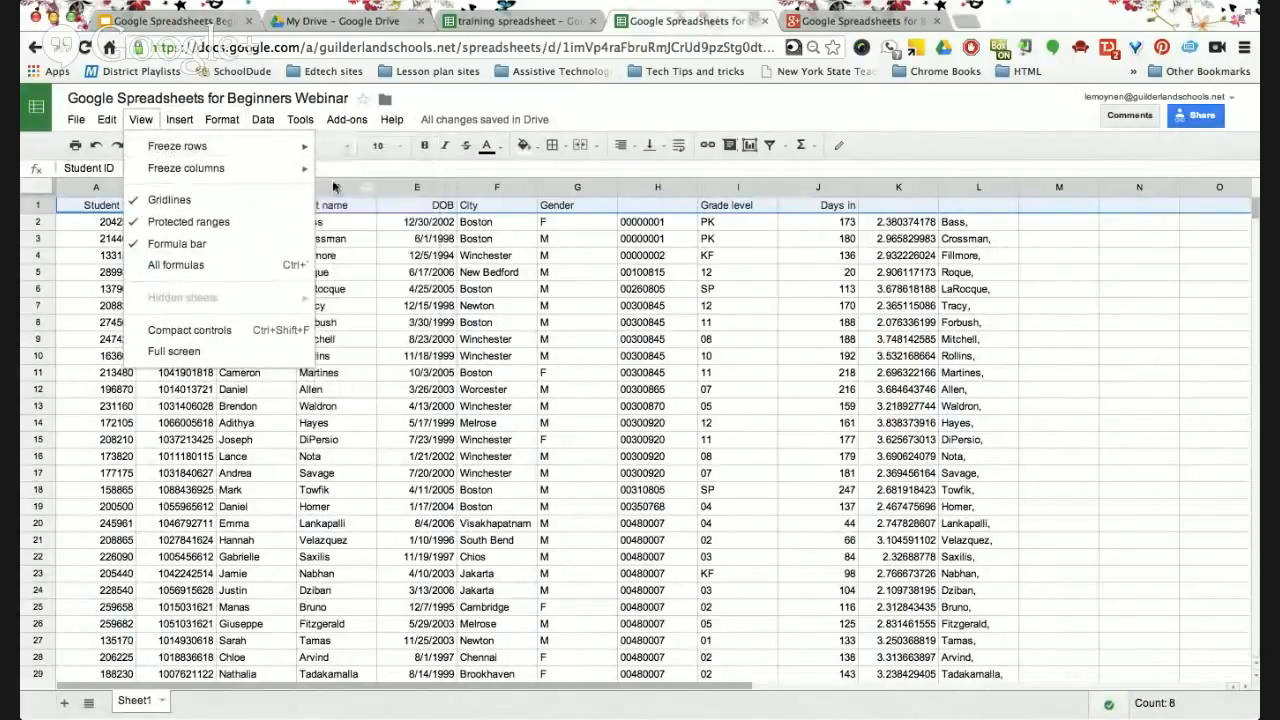
mouse_move(262, 121)
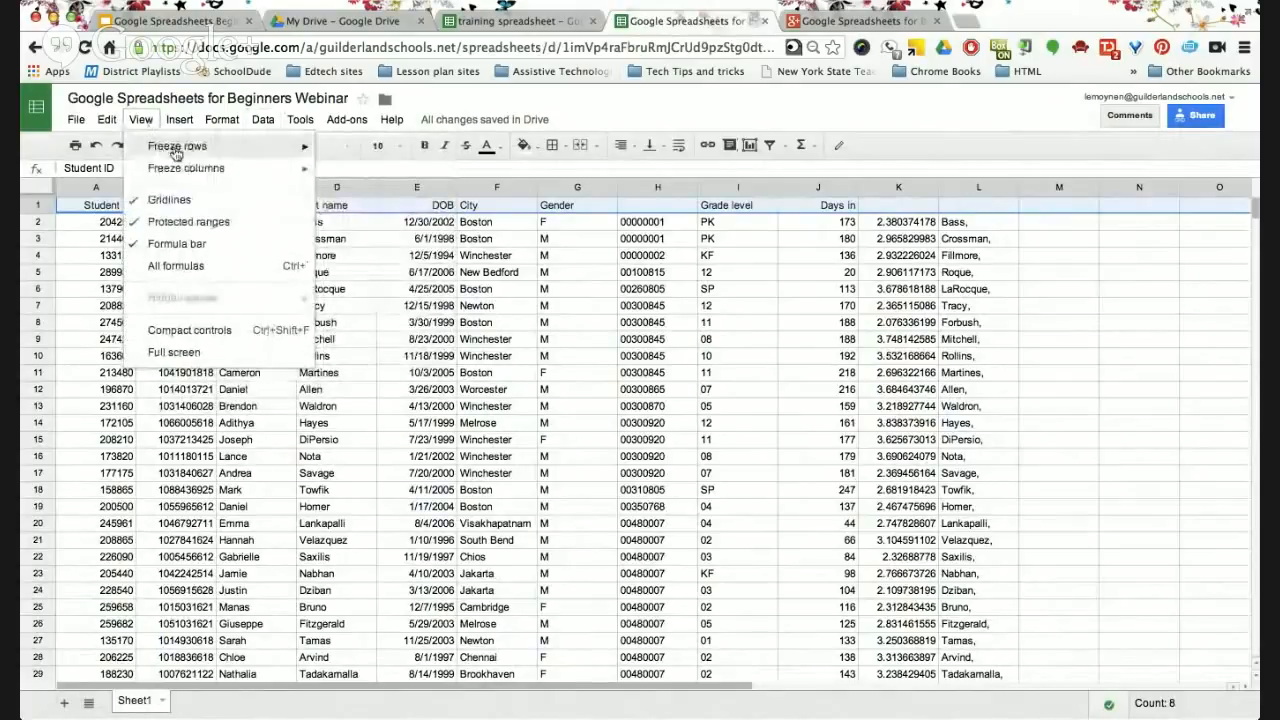
mouse_move(252, 154)
left_click(348, 184)
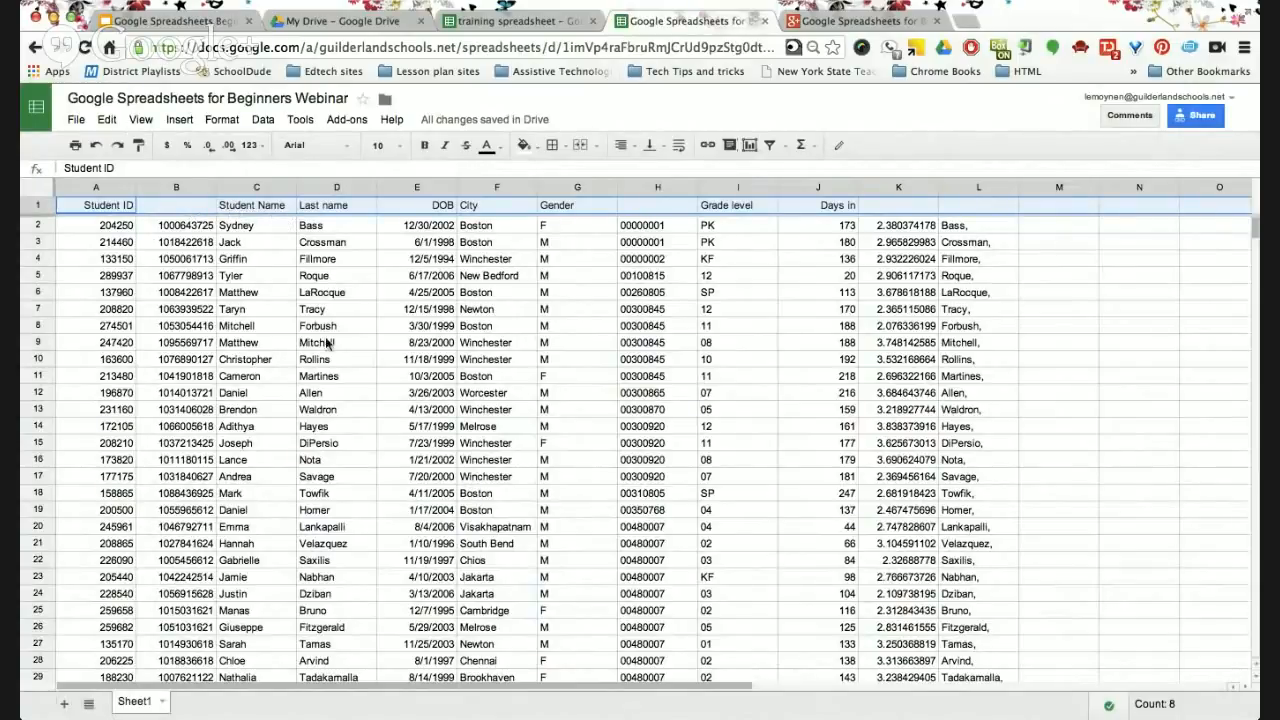
scroll(326, 343, "down", 5)
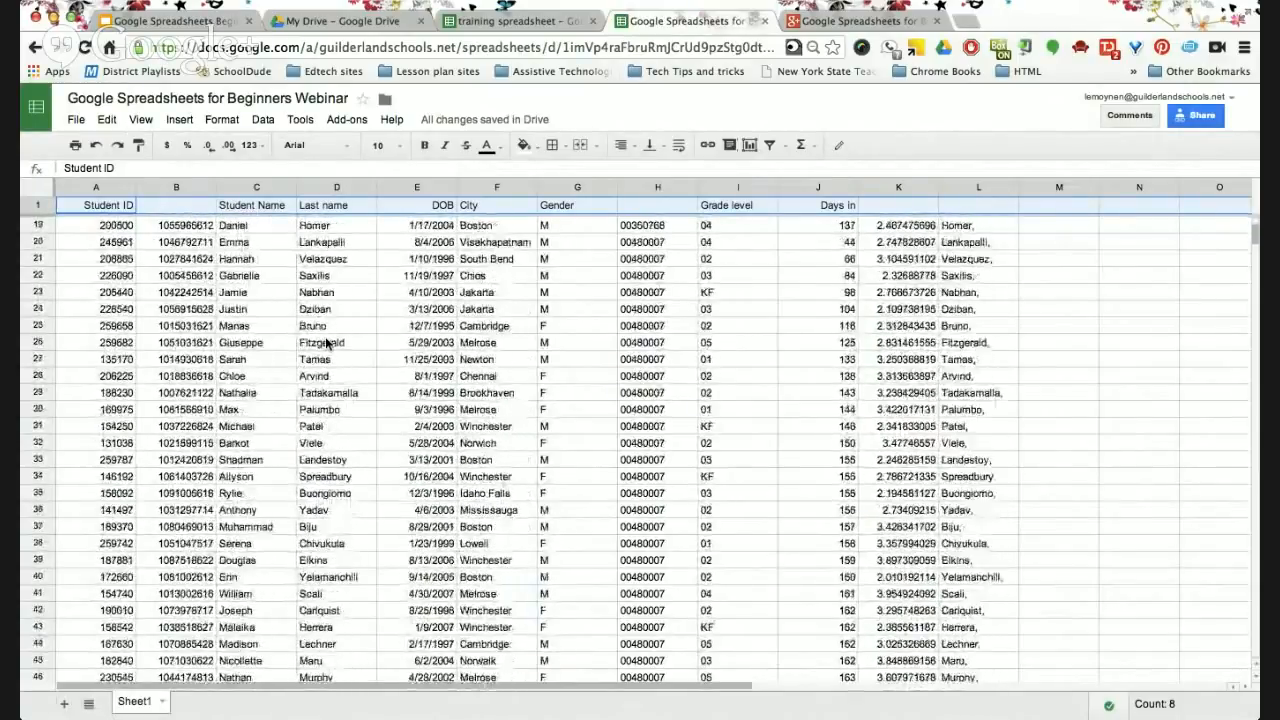
scroll(326, 343, "down", 5)
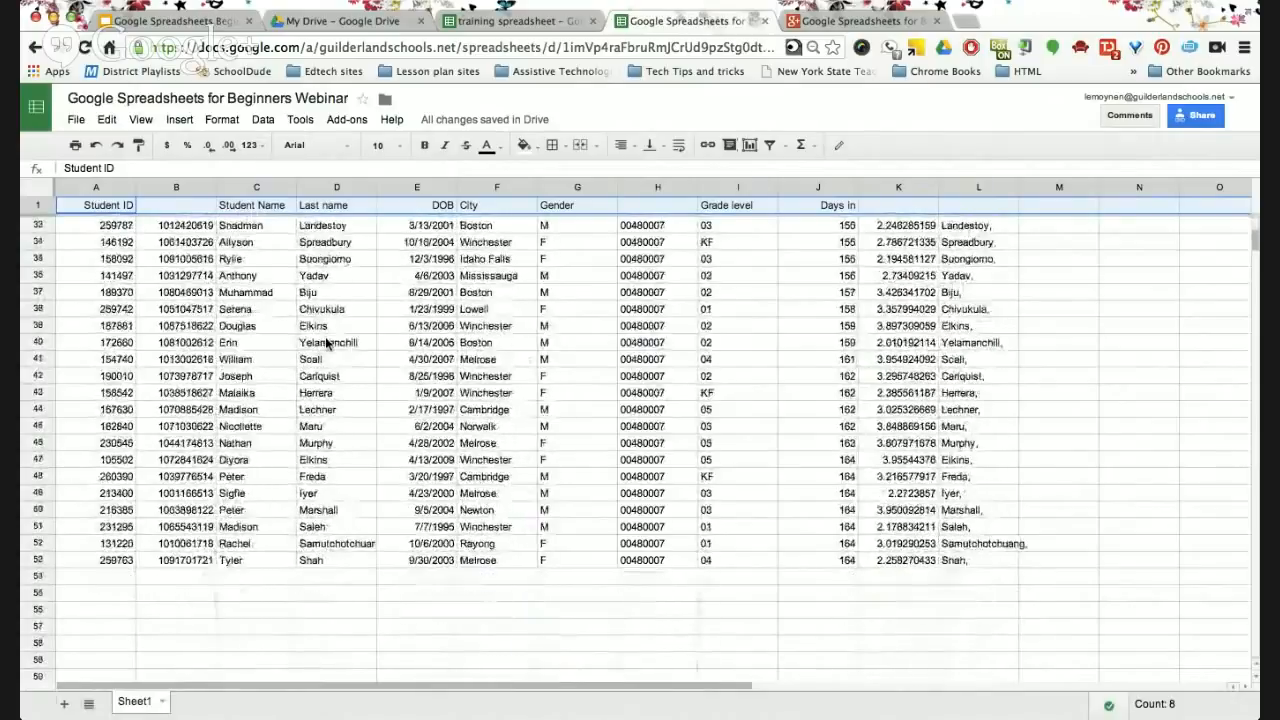
scroll(326, 343, "down", 2)
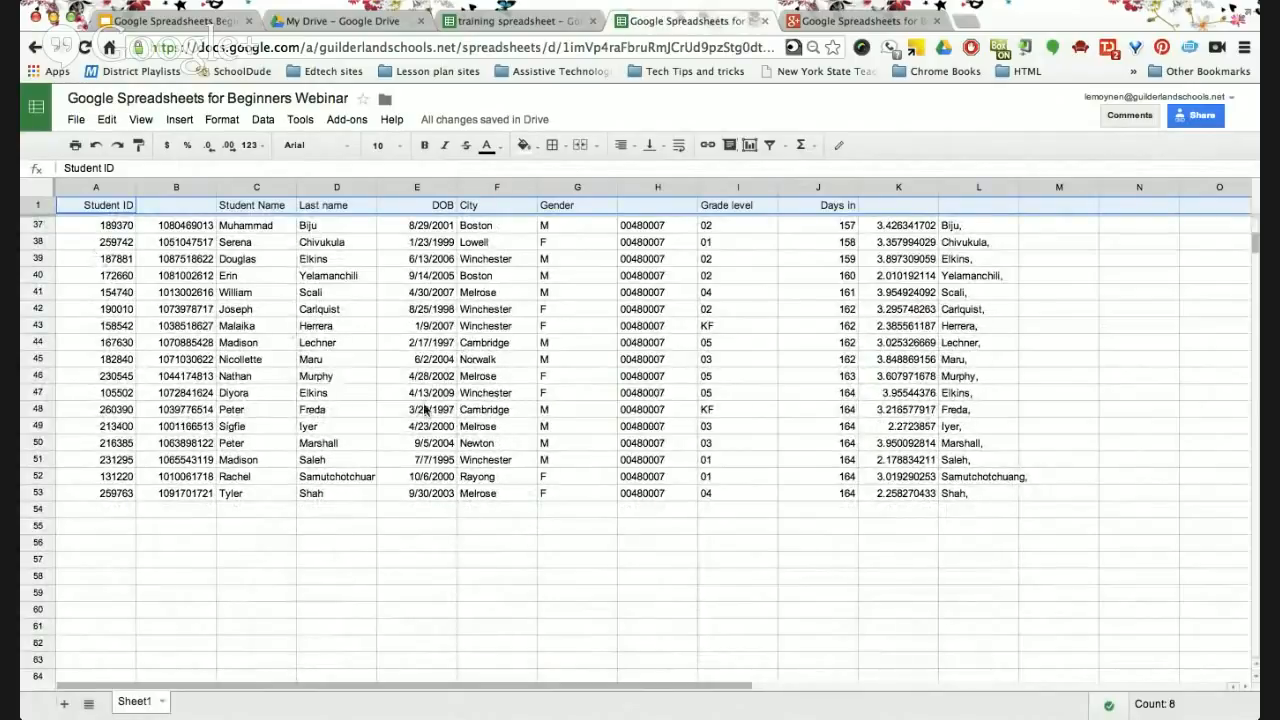
scroll(425, 409, "up", 8)
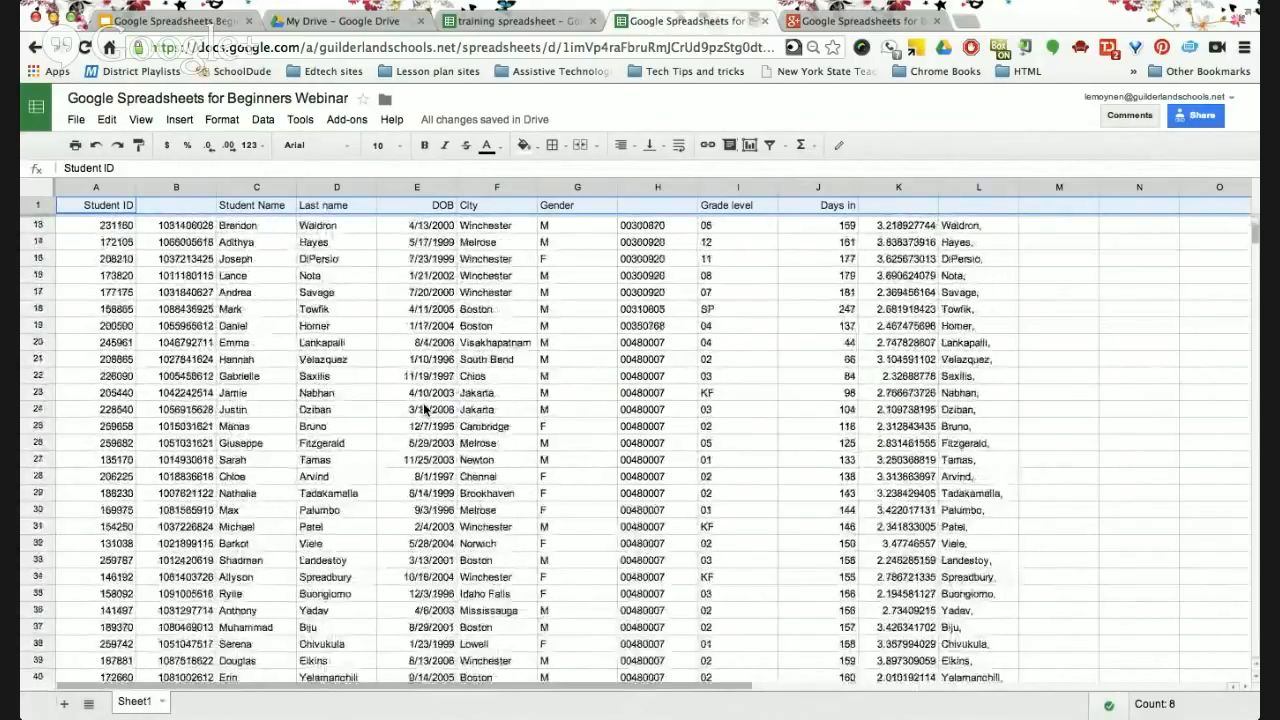
scroll(425, 409, "up", 4)
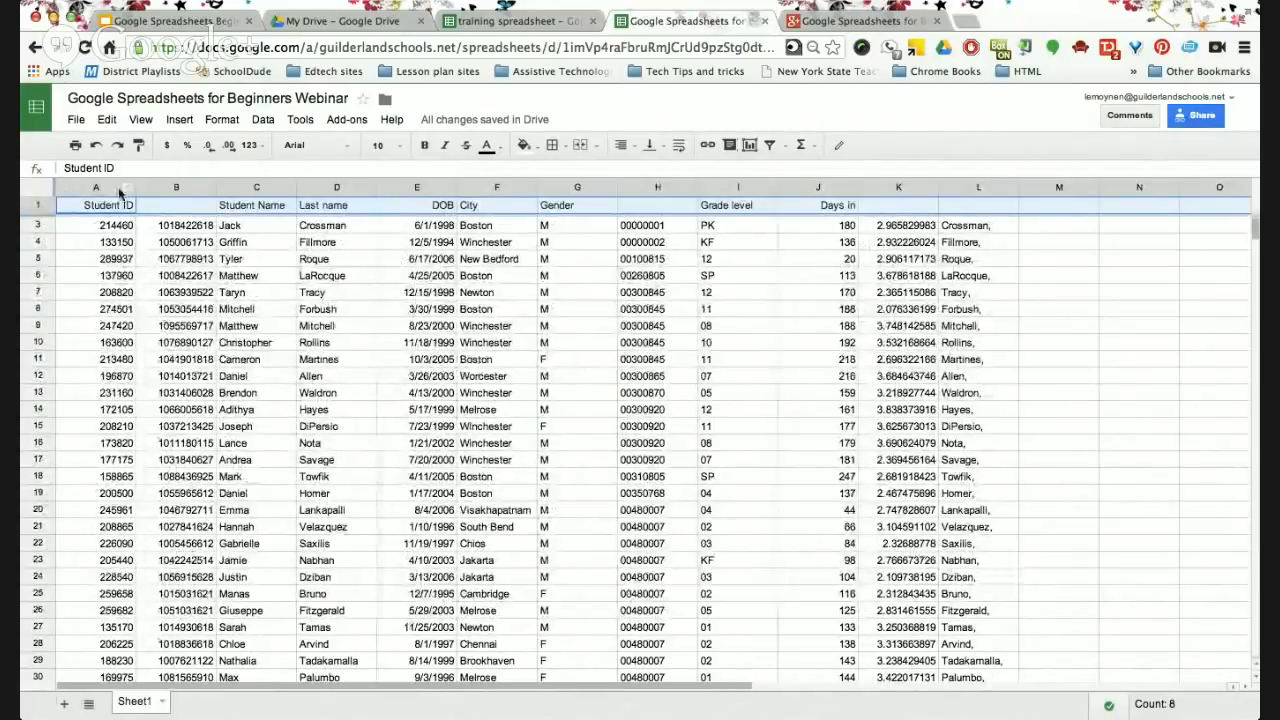
- Reapply the Freeze 1 row setting to the header row
left_click(140, 120)
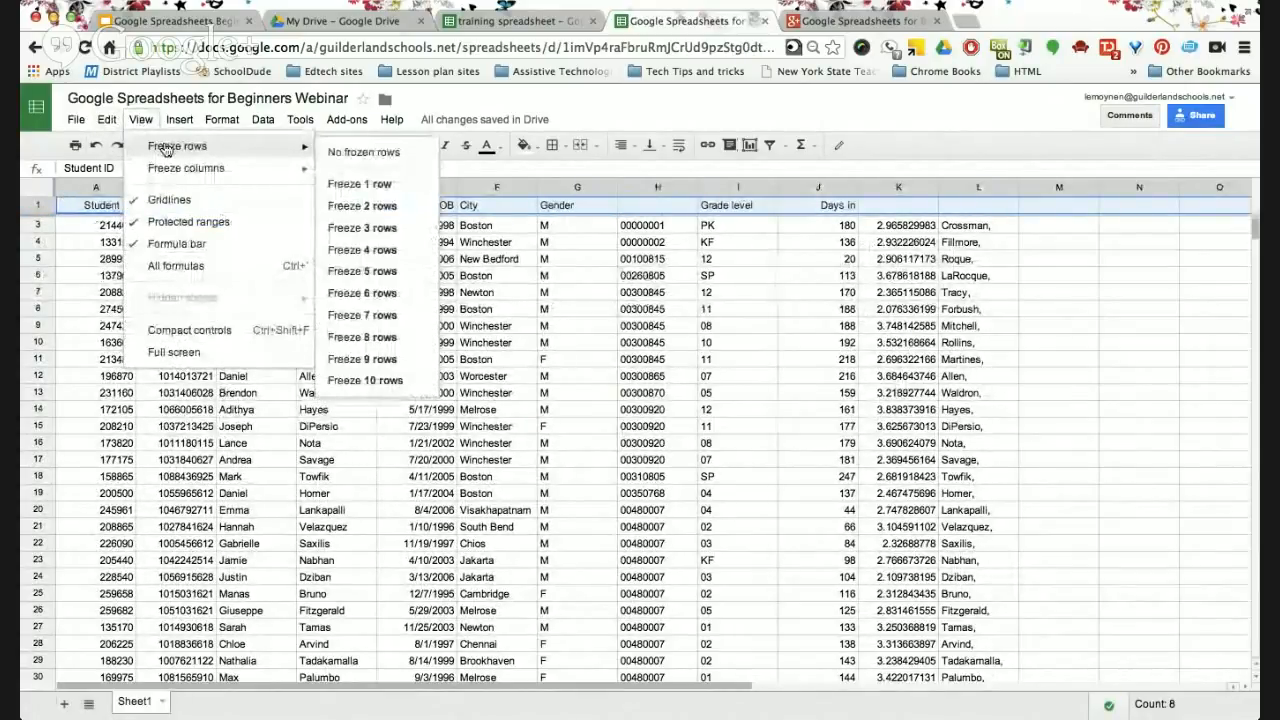
left_click(72, 210)
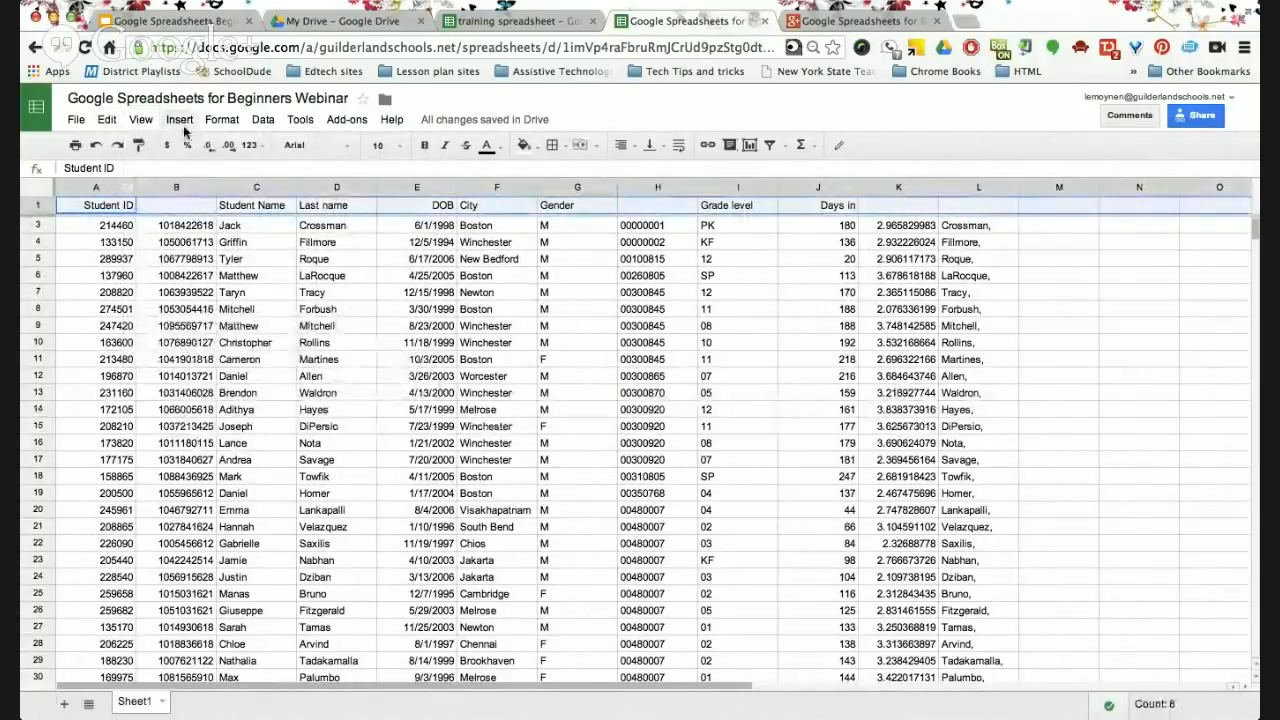
left_click(138, 121)
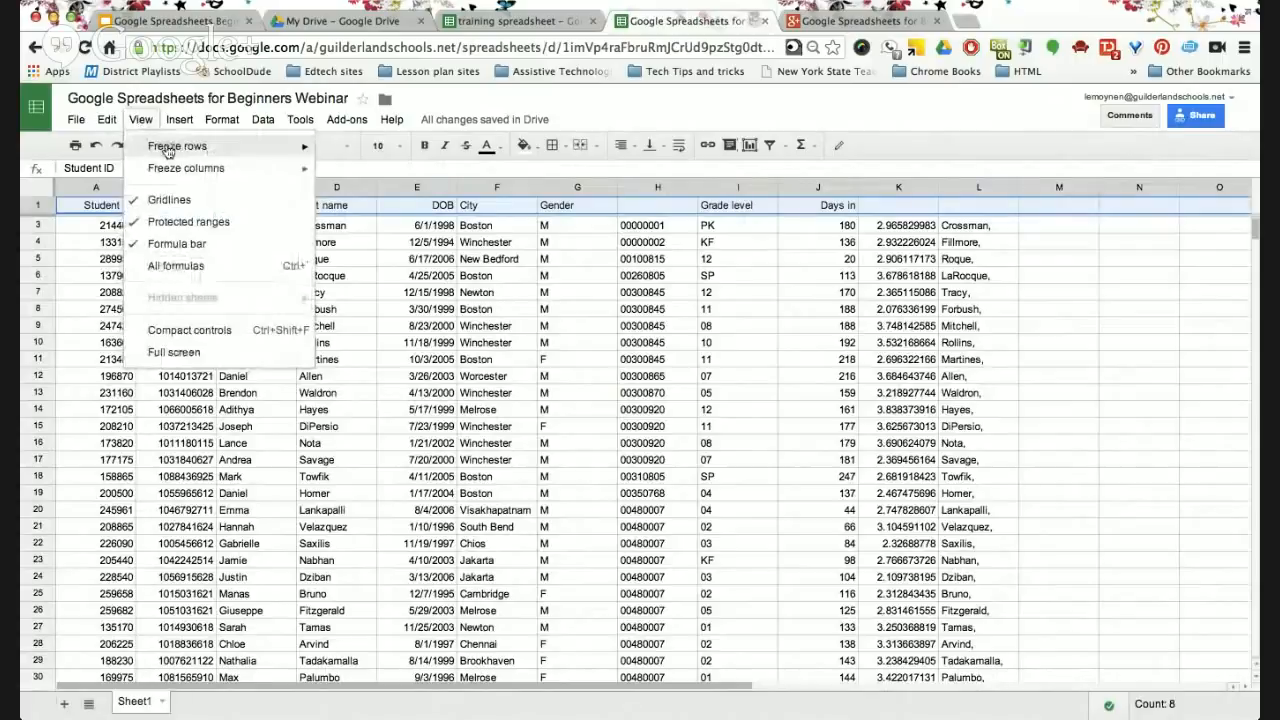
mouse_move(165, 146)
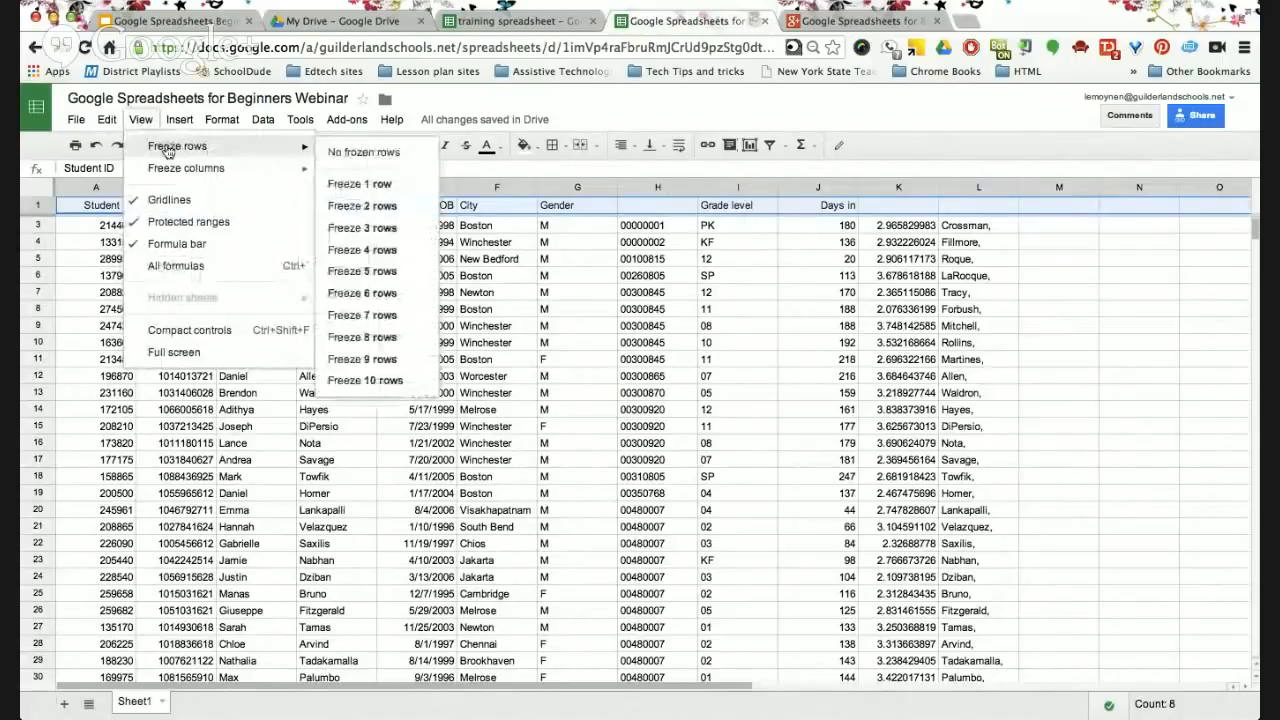
left_click(348, 188)
- Reselect header row 1 and undo the freeze so it scrolls again
left_click(155, 209)
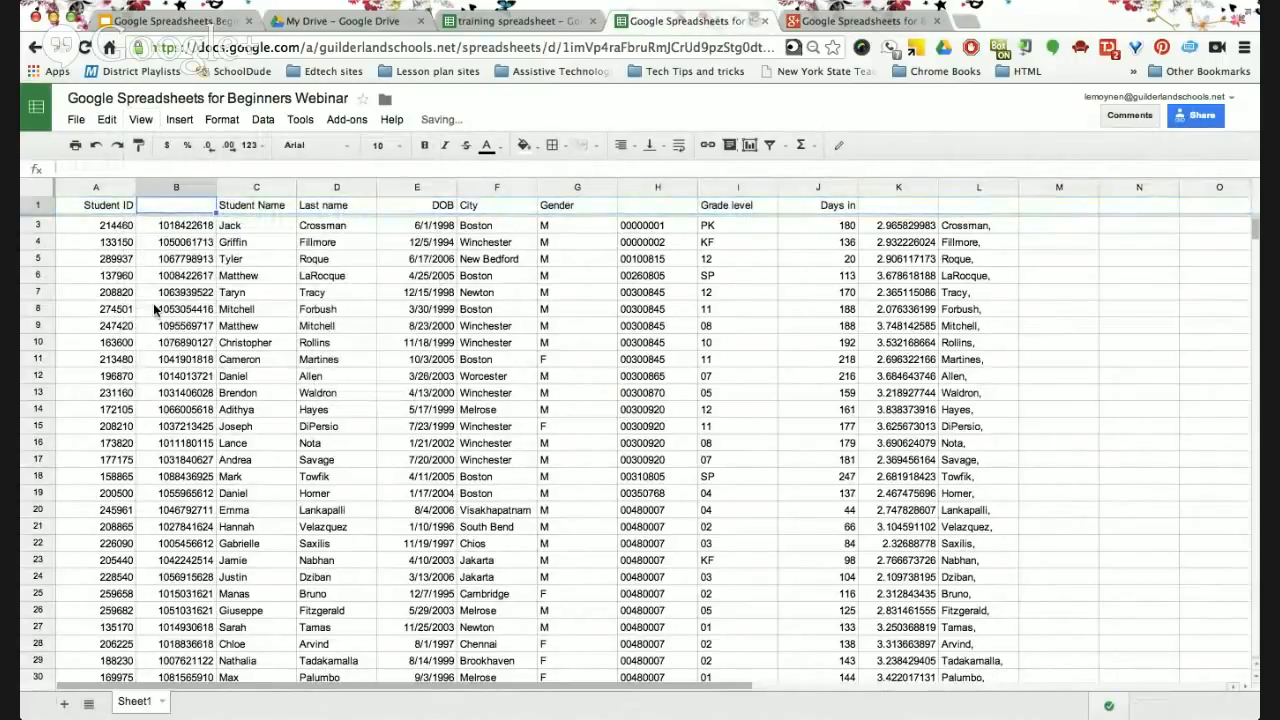
scroll(153, 303, "down", 3)
scroll(153, 303, "up", 4)
scroll(153, 303, "right", 1)
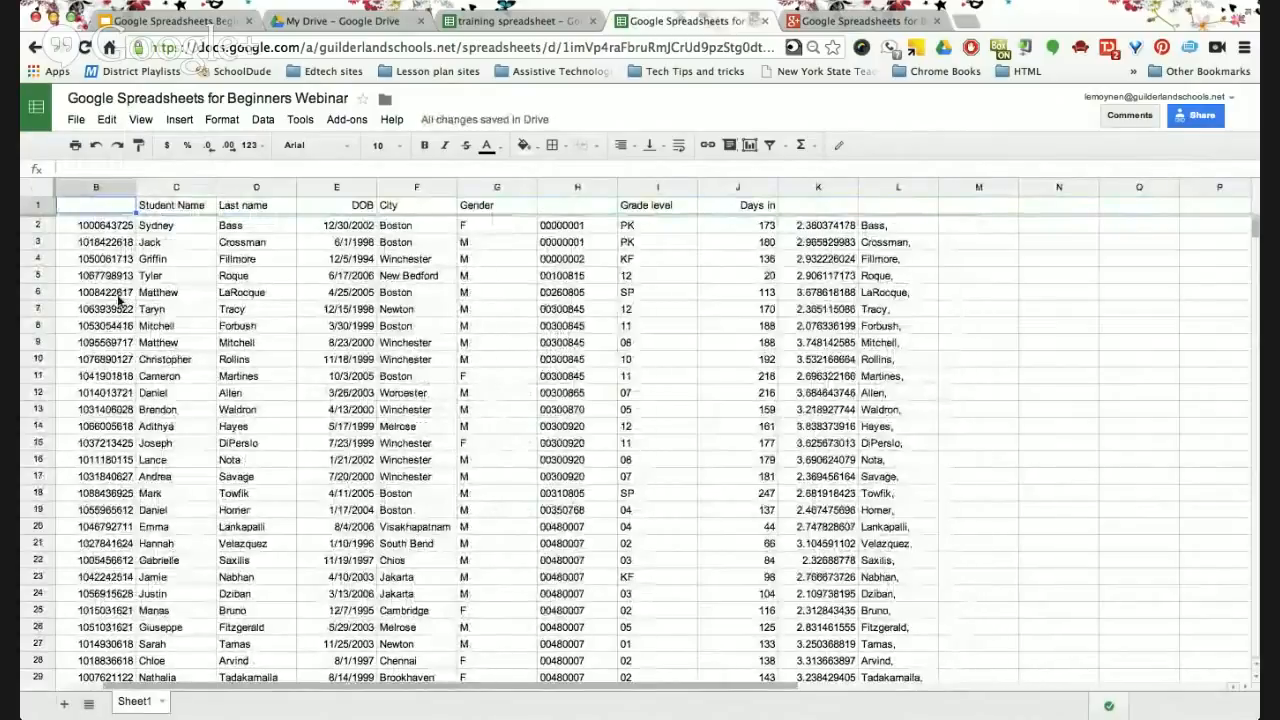
scroll(118, 297, "left", 1)
left_click(37, 204)
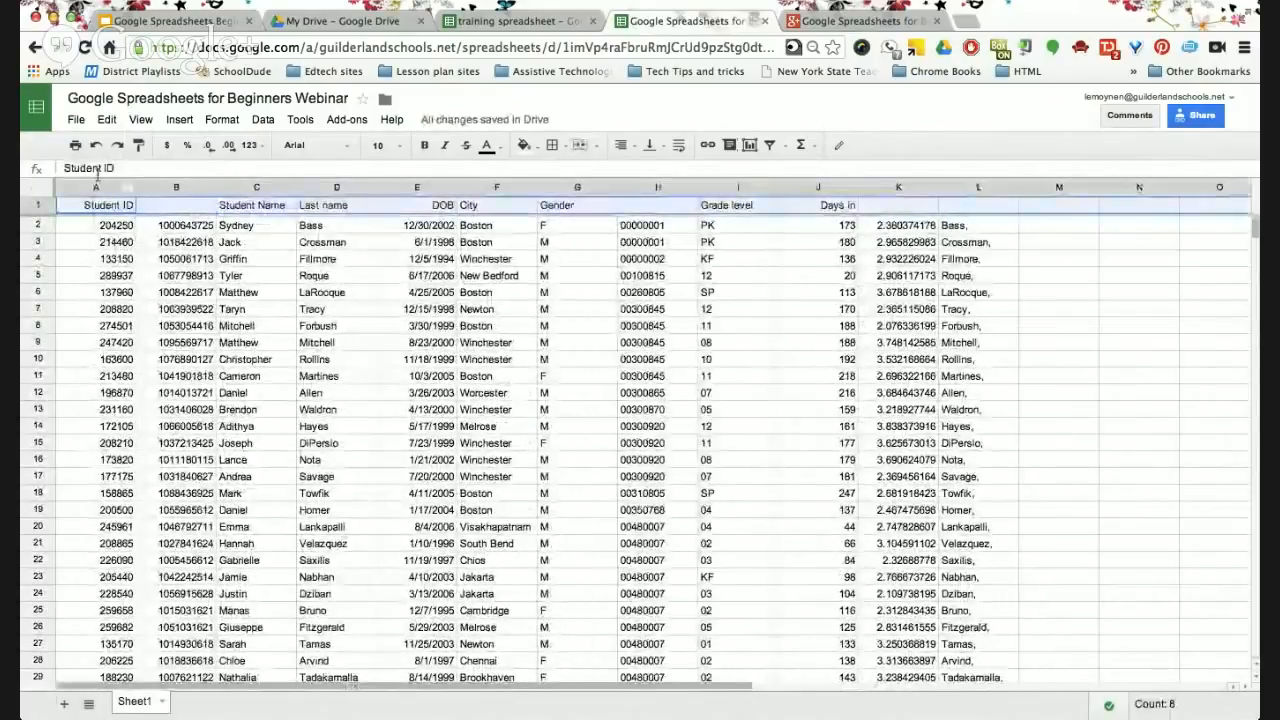
left_click(97, 146)
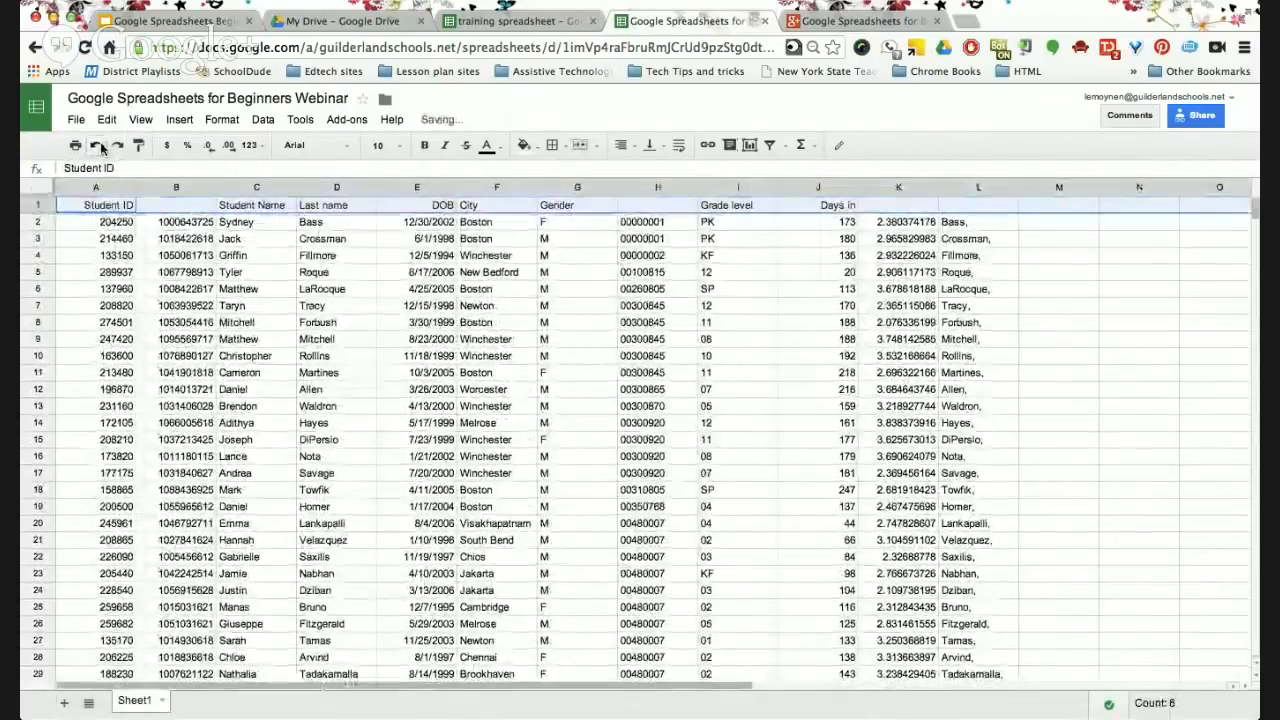
left_click(133, 312)
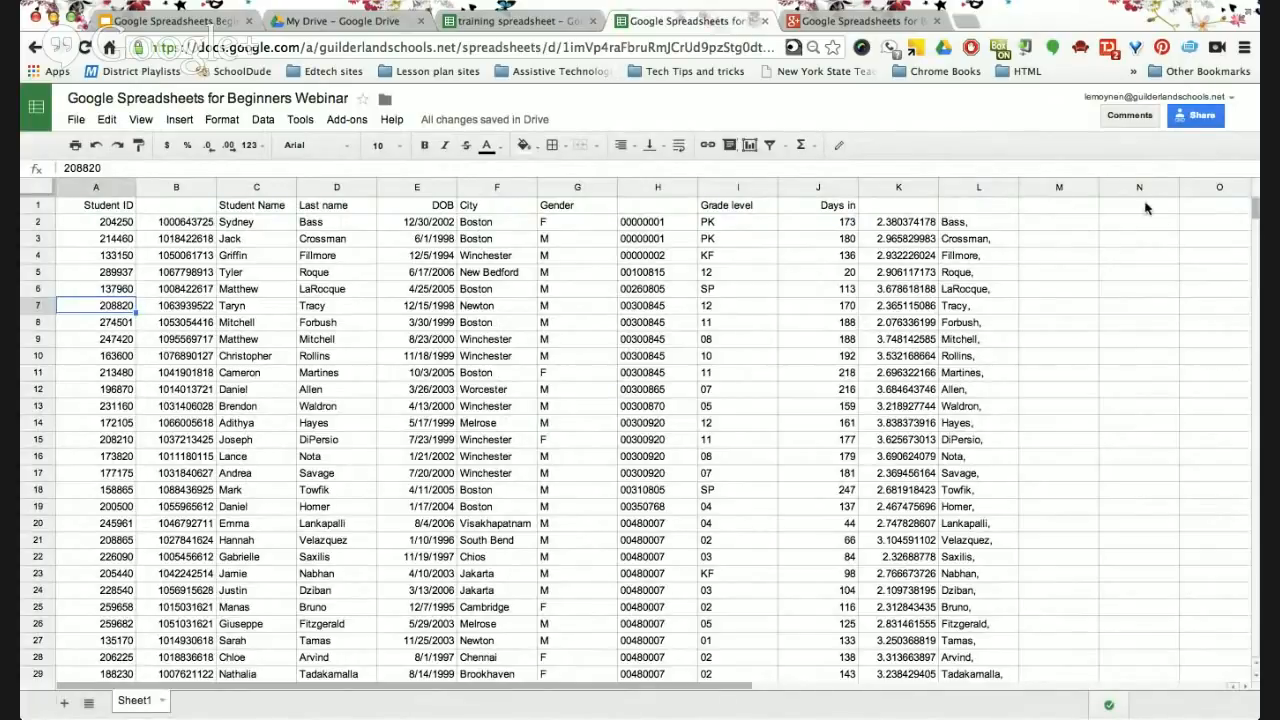
- Freeze the Student ID column
scroll(1044, 322, "right", 10)
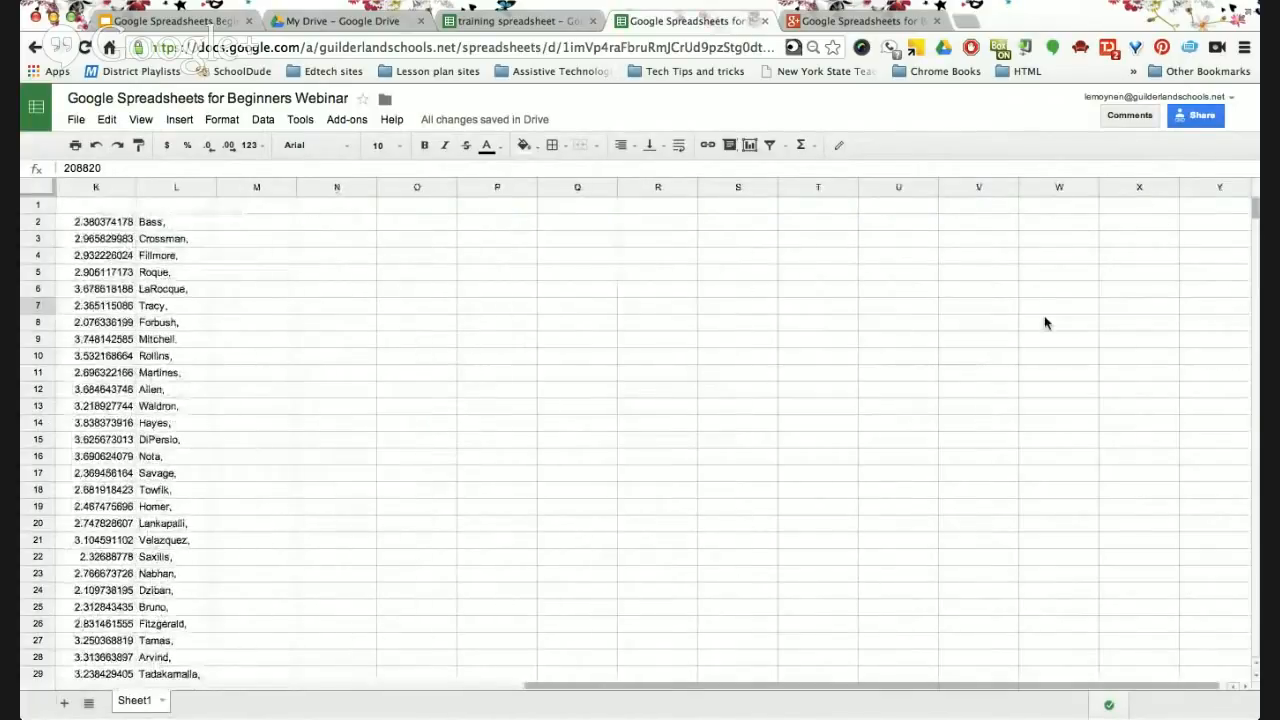
scroll(1044, 322, "left", 3)
scroll(1044, 322, "left", 7)
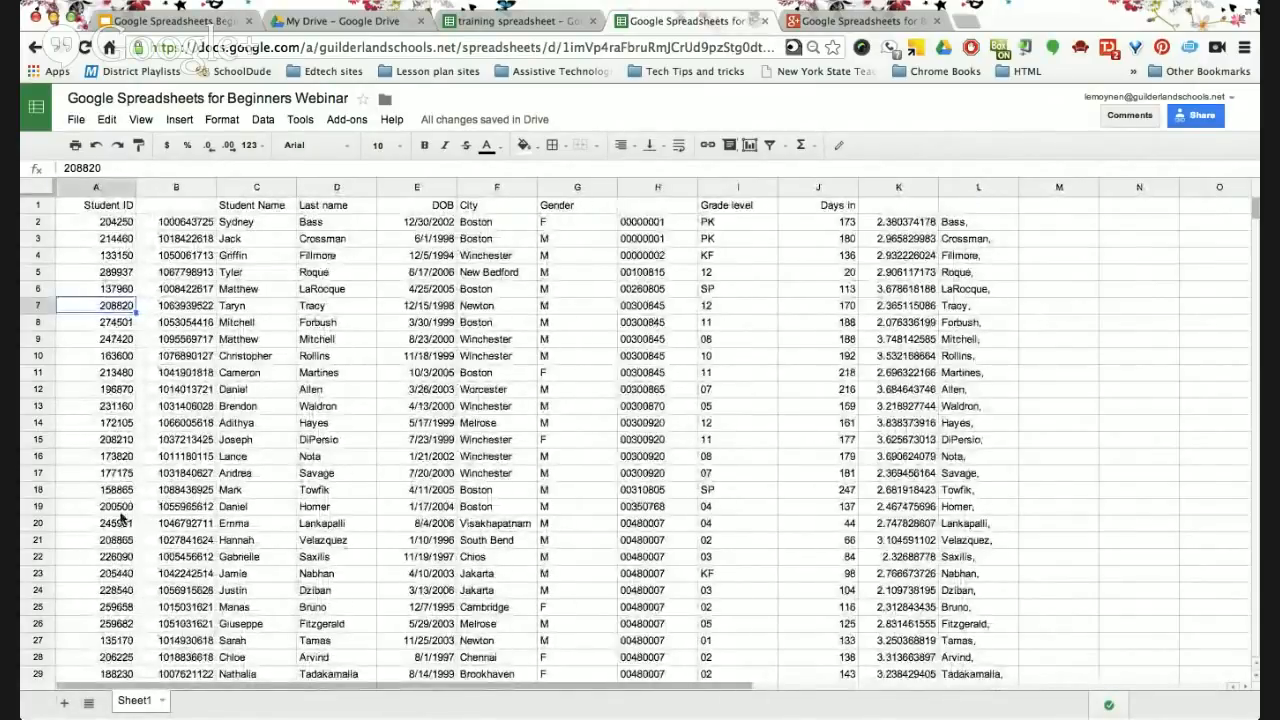
left_click(107, 187)
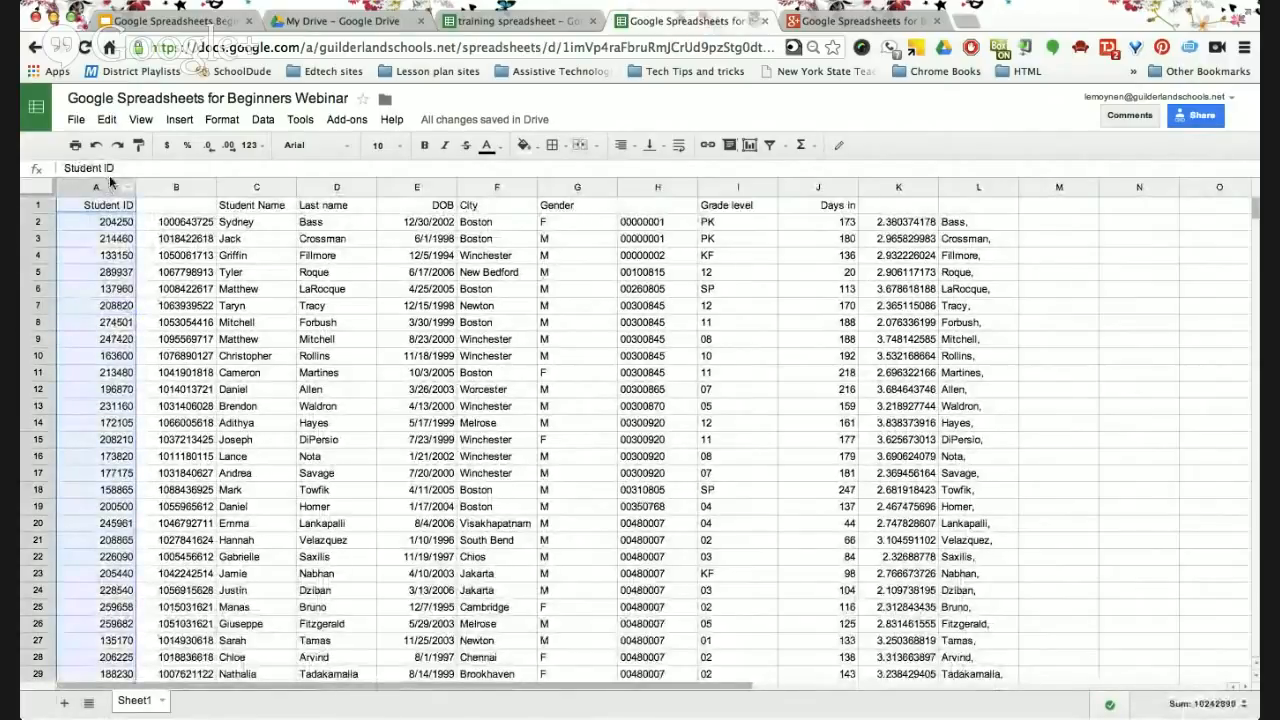
left_click(141, 120)
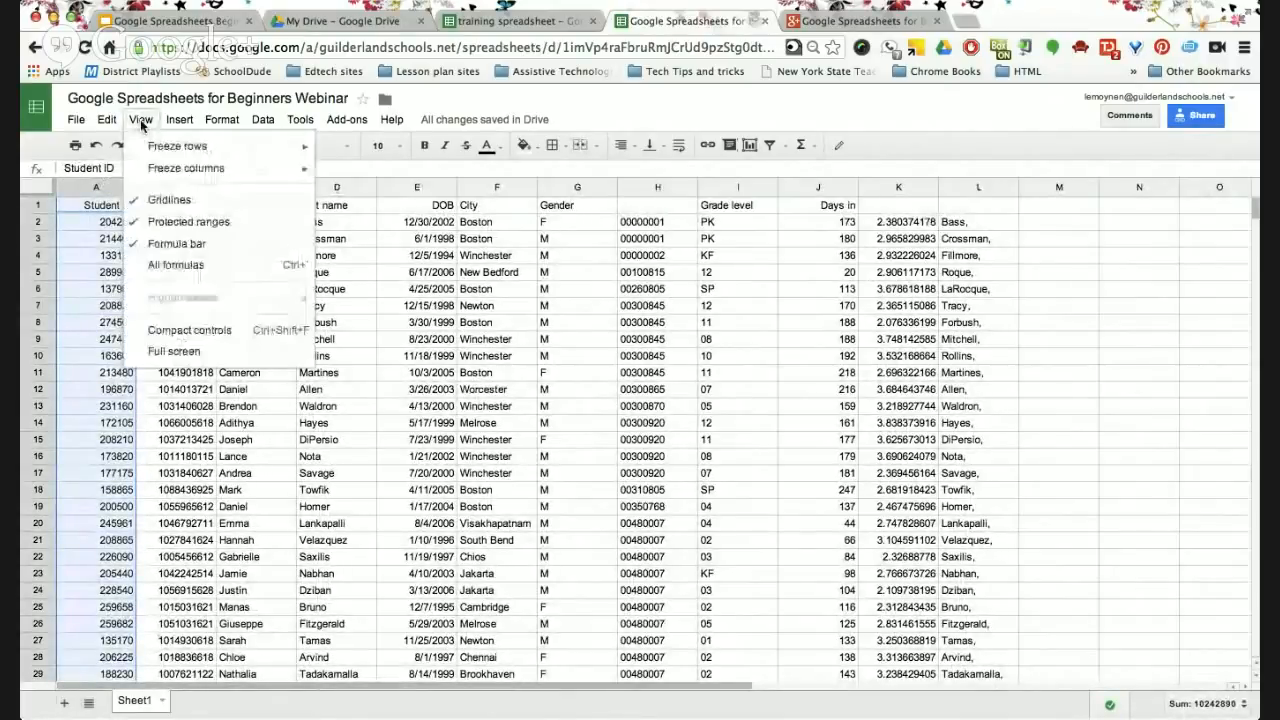
mouse_move(180, 168)
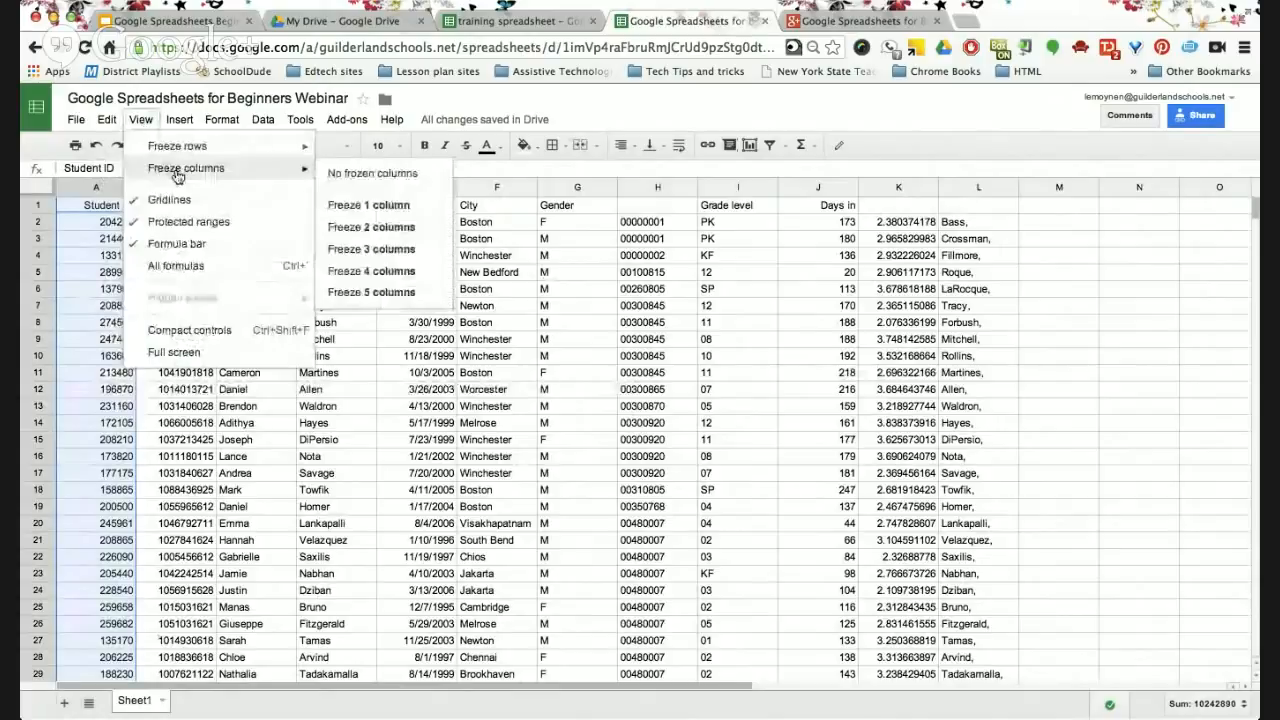
left_click(358, 206)
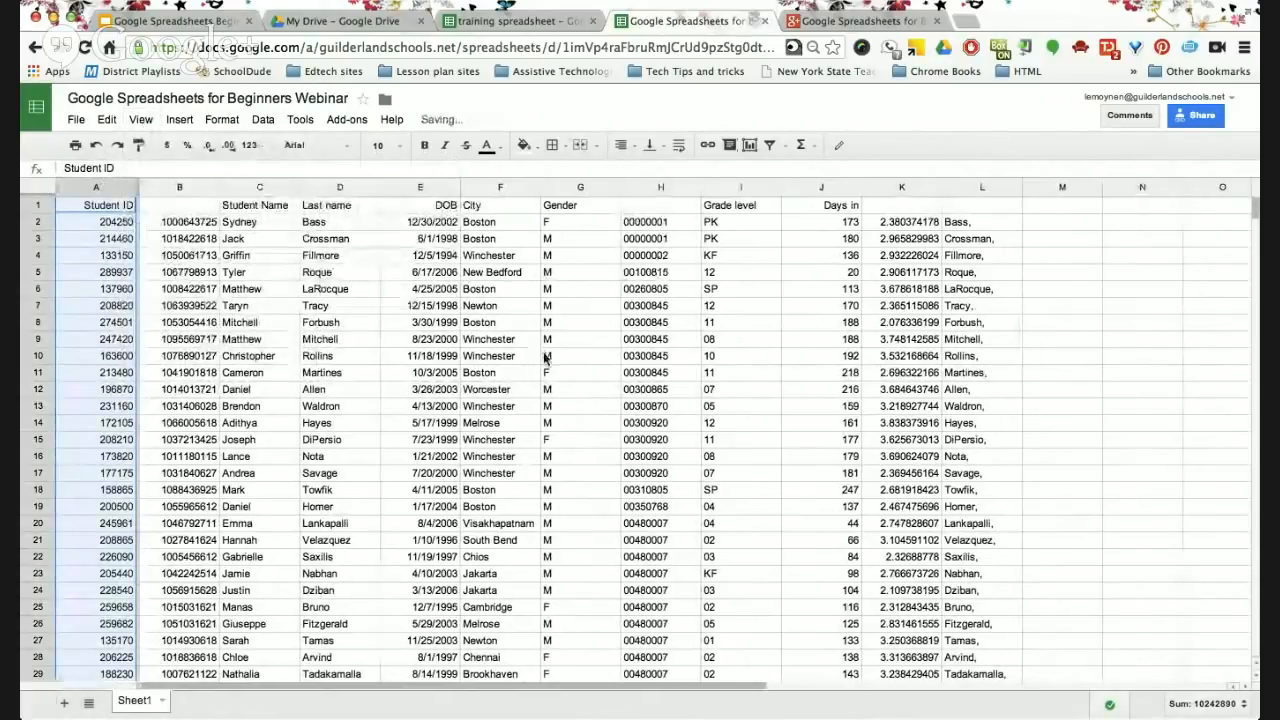
- Undo the column freeze and switch to the presentation's Formatting Tools slide
scroll(546, 357, "right", 5)
scroll(546, 357, "left", 5)
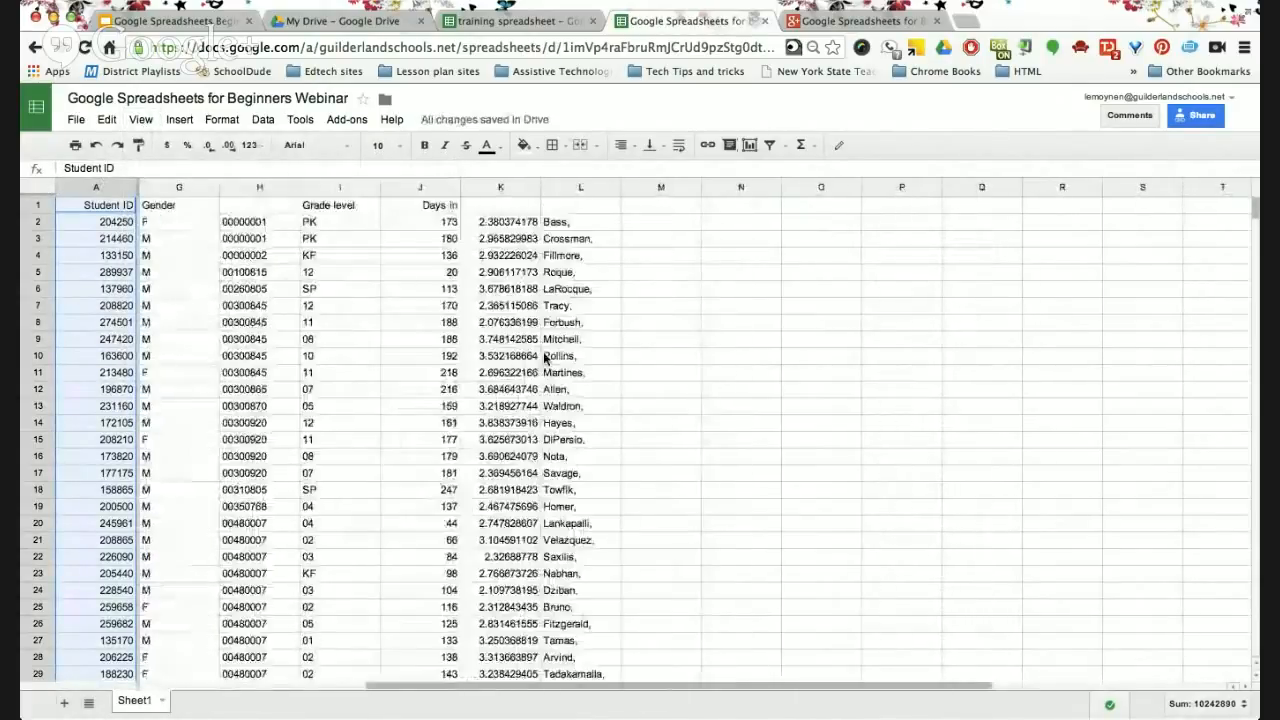
scroll(546, 357, "right", 3)
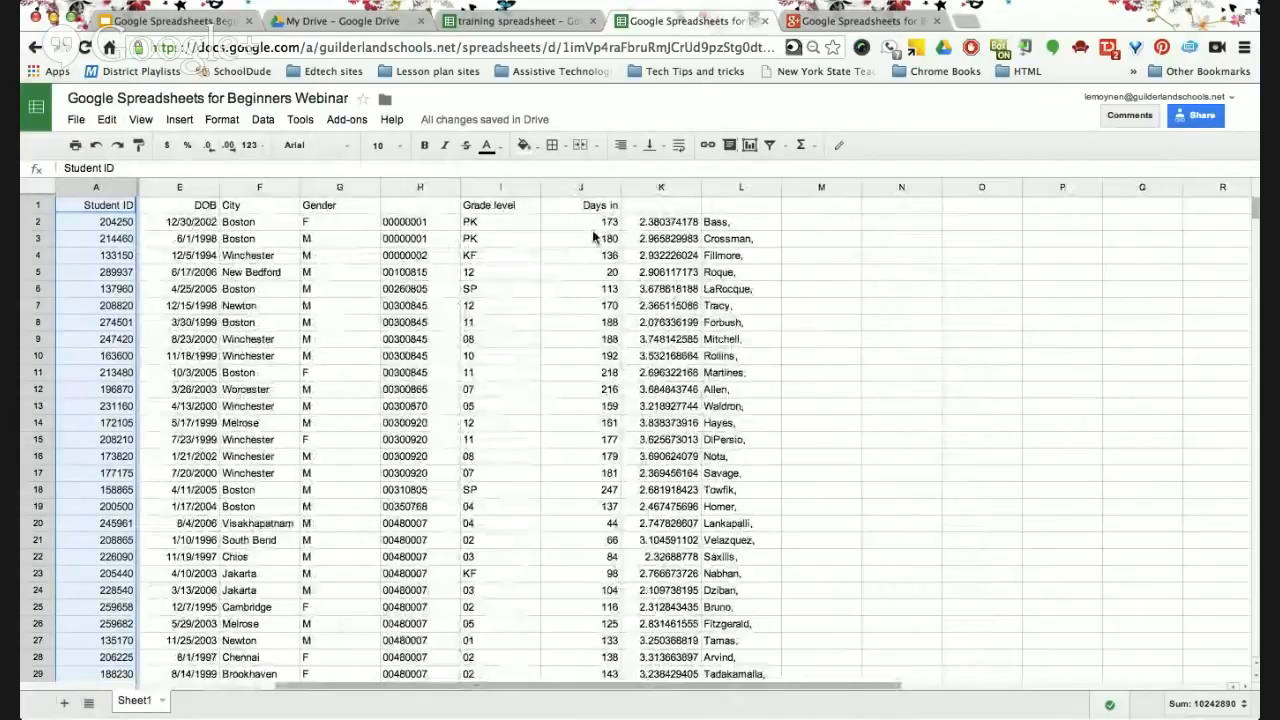
scroll(634, 270, "left", 3)
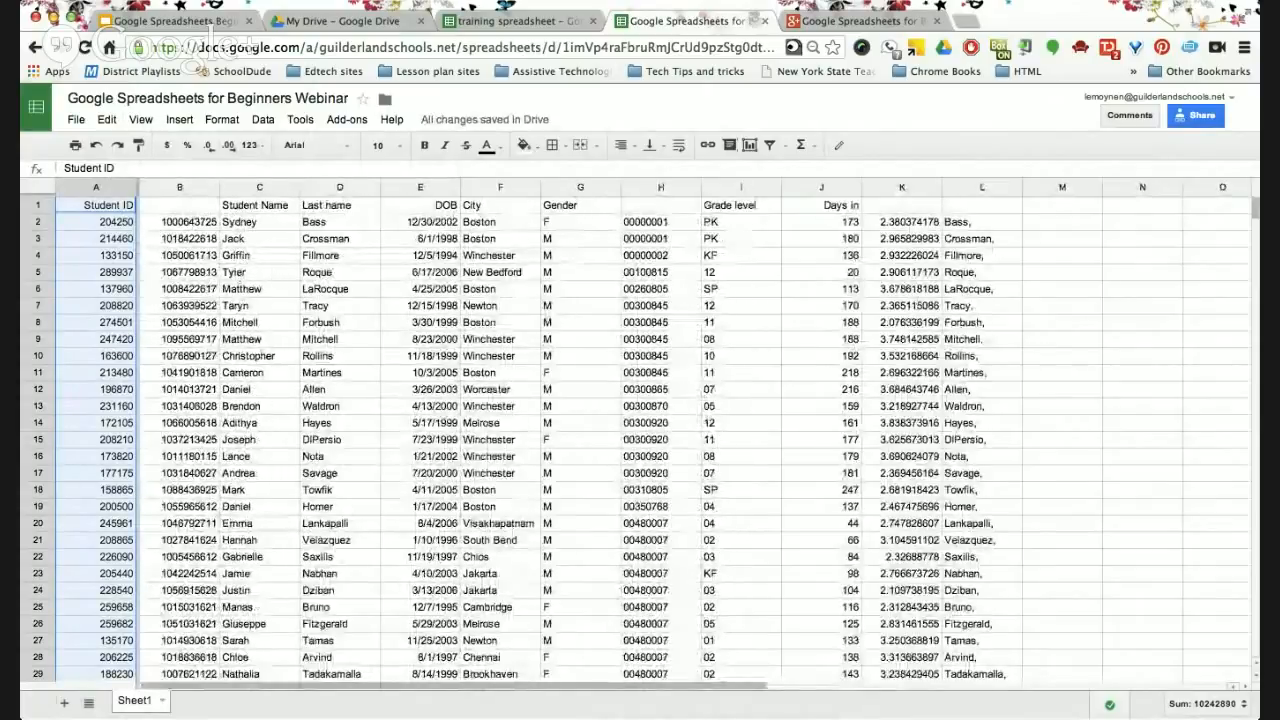
left_click(96, 145)
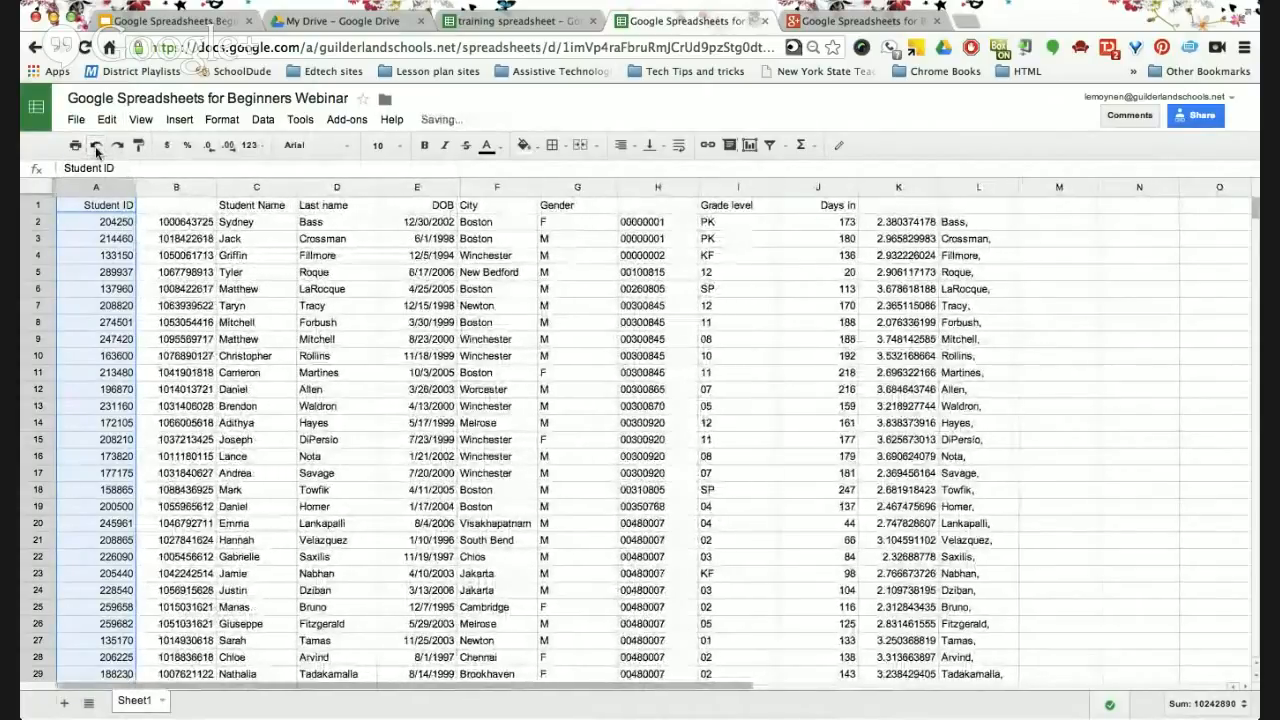
left_click(96, 145)
left_click(212, 30)
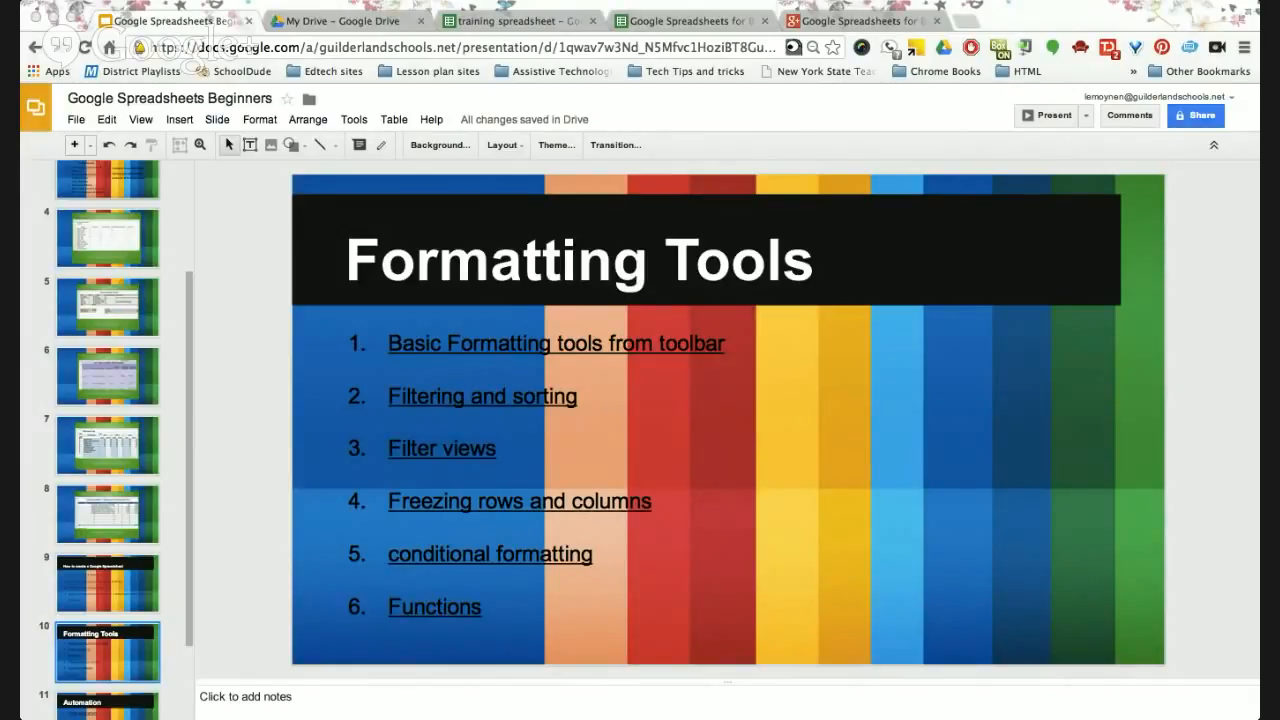
- Back in the student sheet, view column B's actions, then select header row 1
left_click(685, 28)
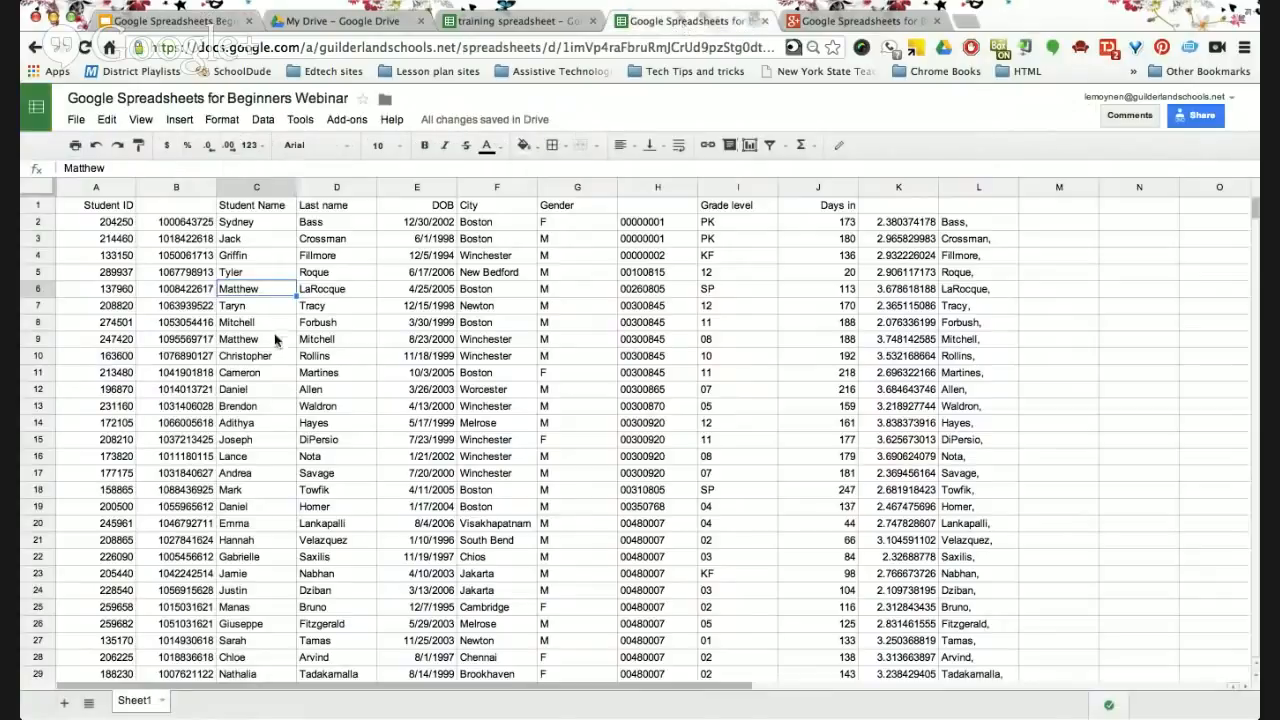
left_click(167, 185)
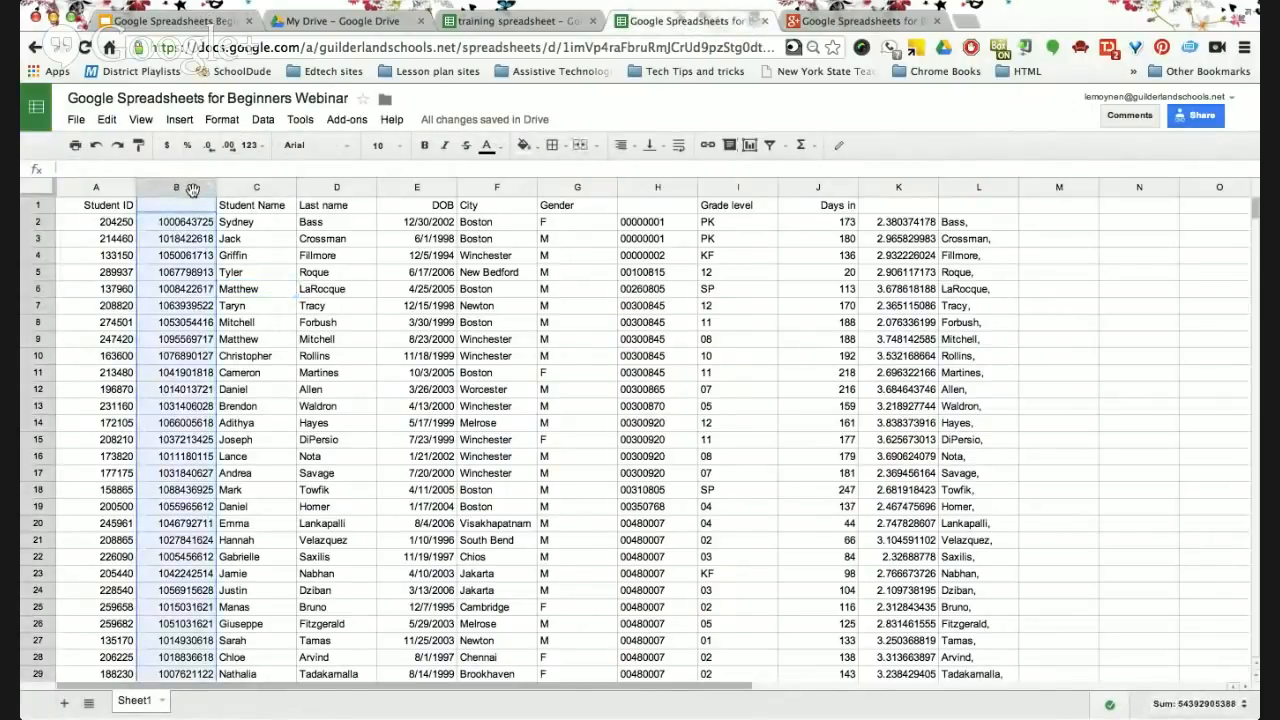
right_click(193, 188)
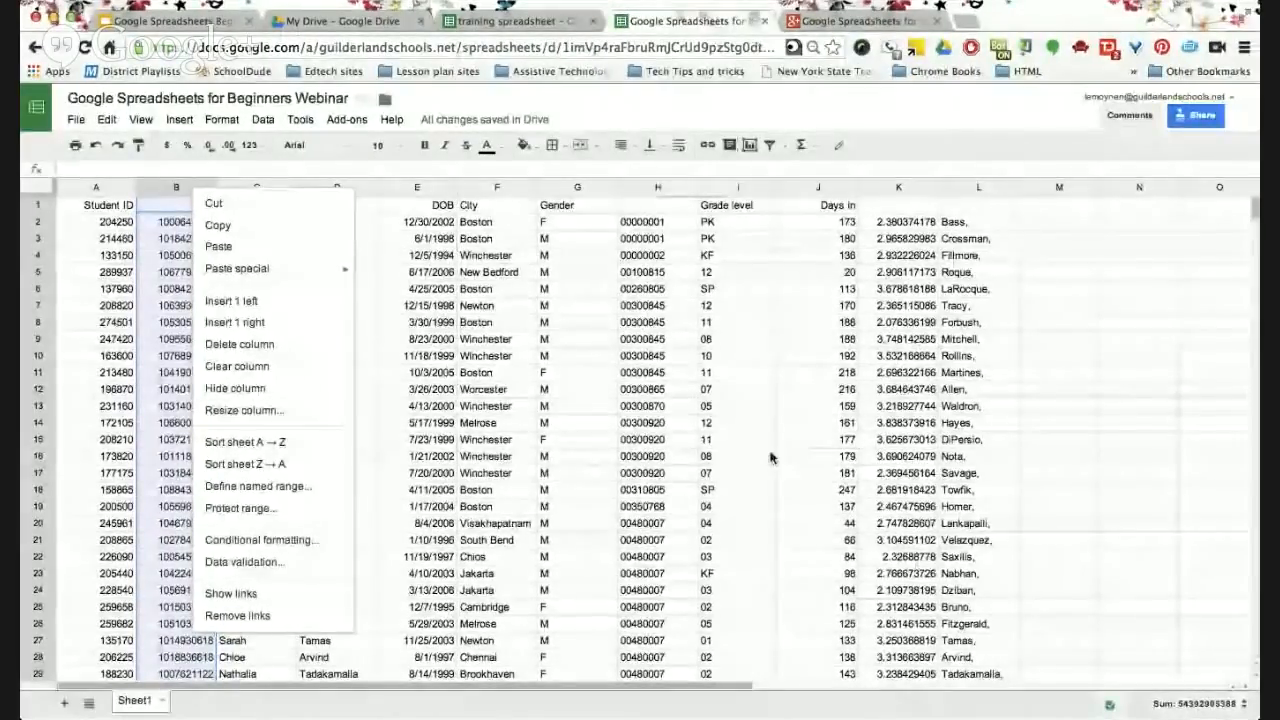
left_click(612, 120)
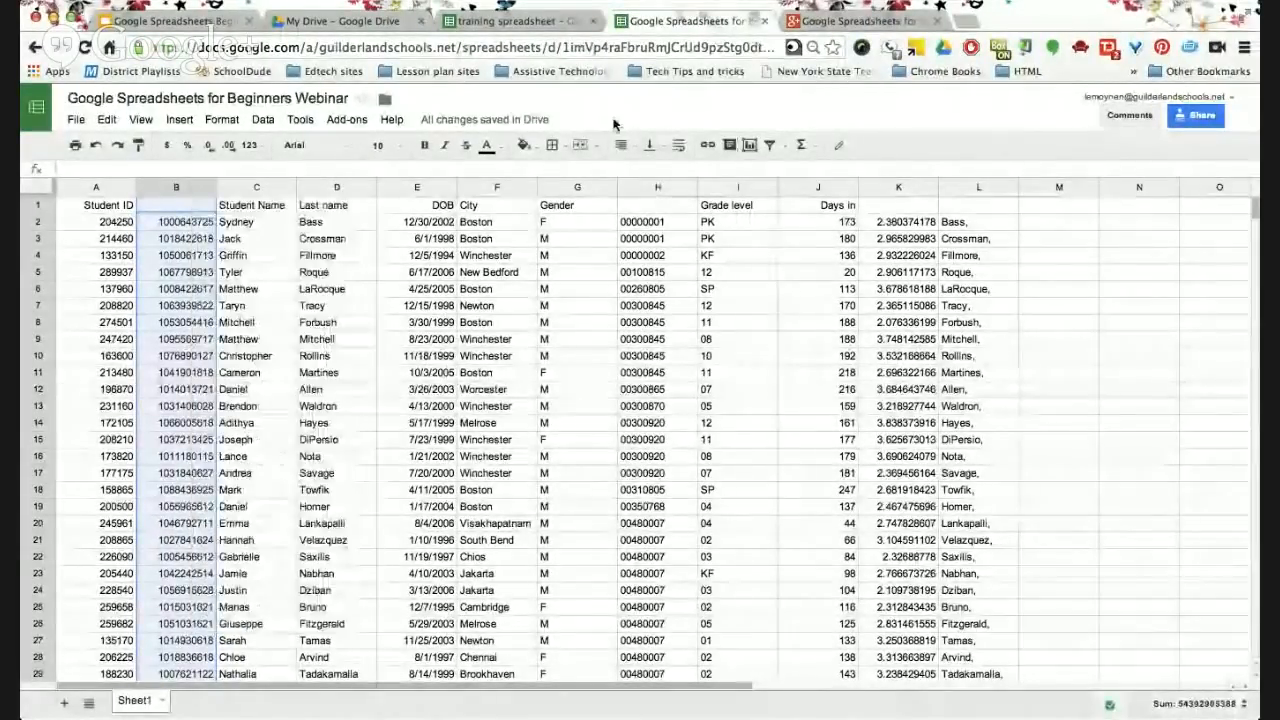
left_click(168, 221)
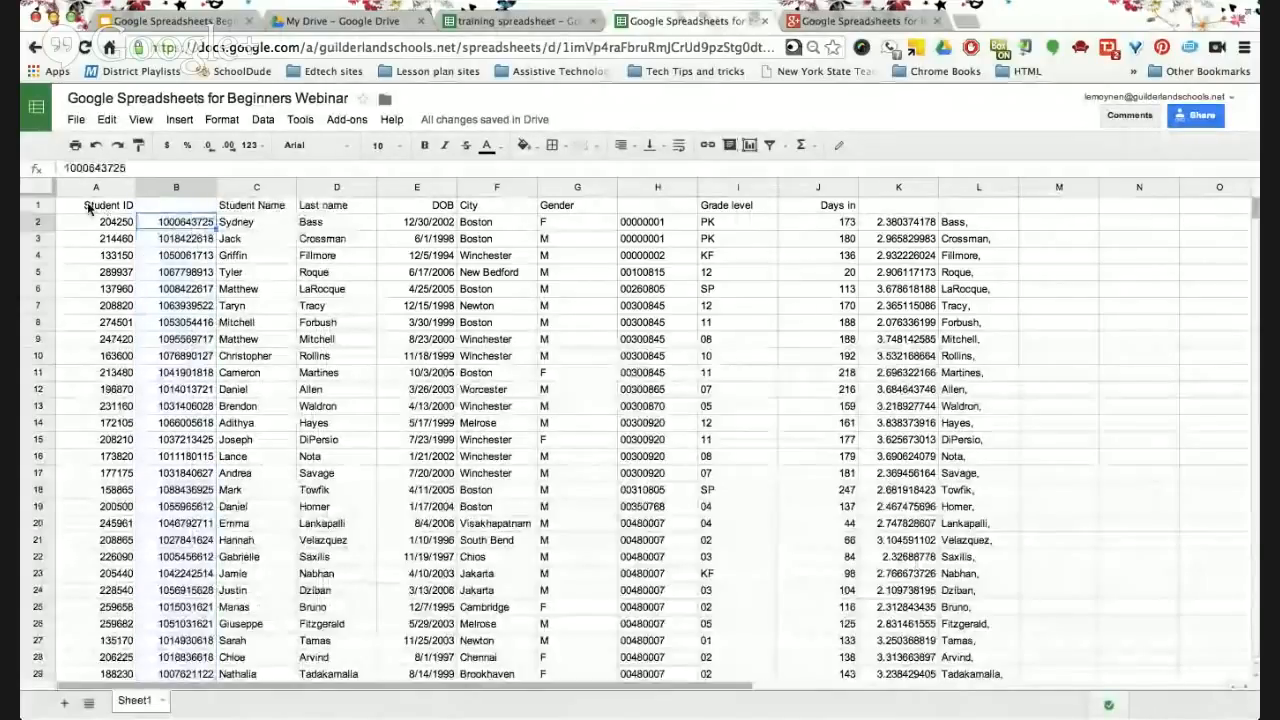
left_click(38, 205)
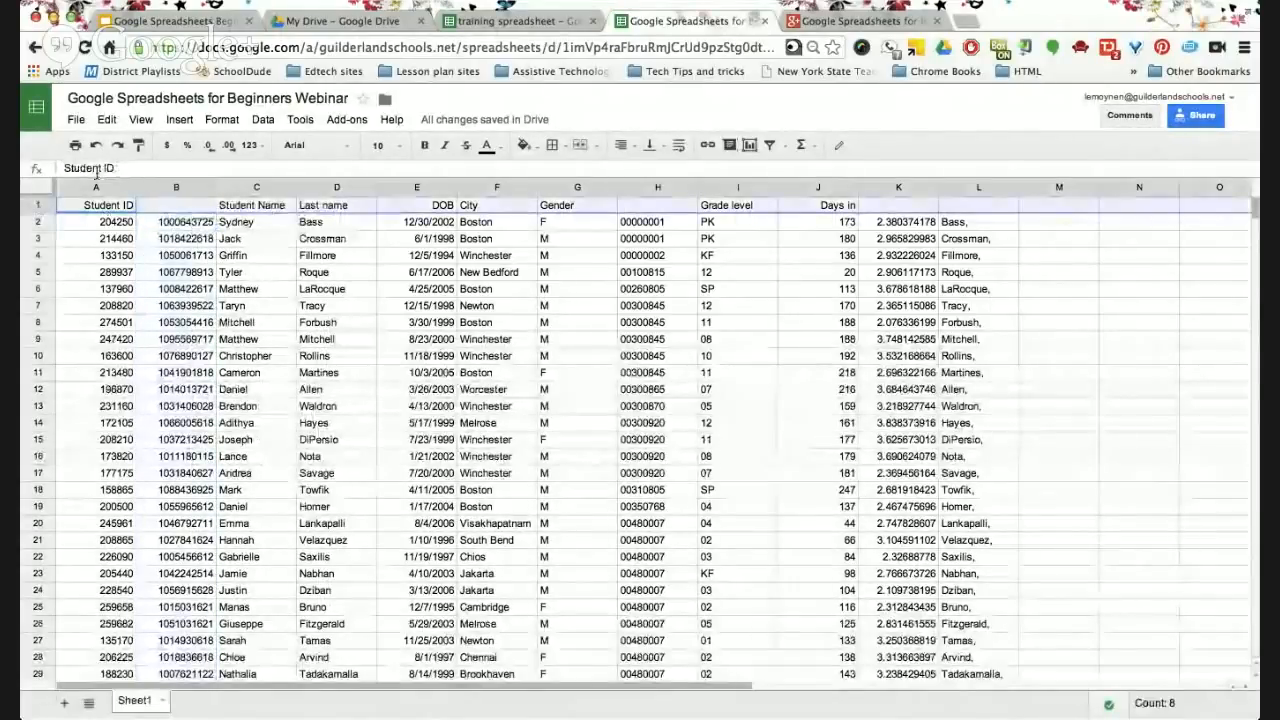
- Freeze 1 row from the View menu, scroll to confirm the headers stay fixed, then select B7
left_click(108, 124)
mouse_move(141, 120)
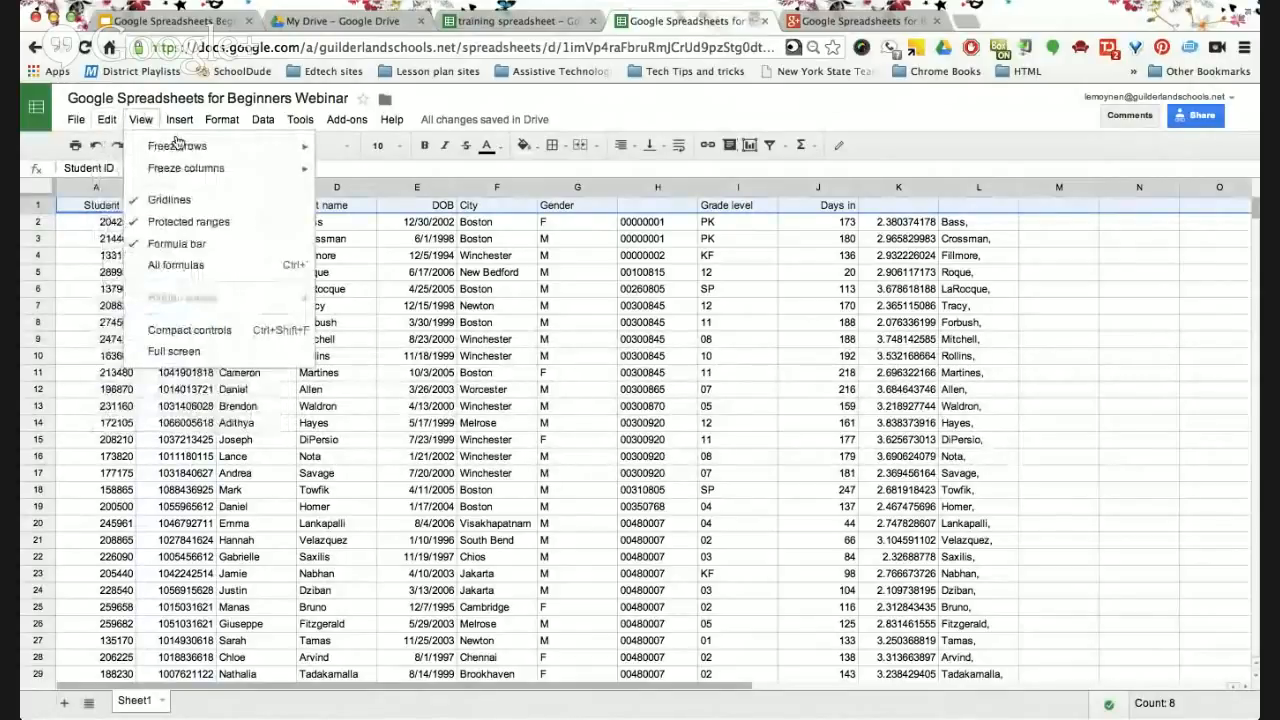
mouse_move(176, 145)
left_click(360, 181)
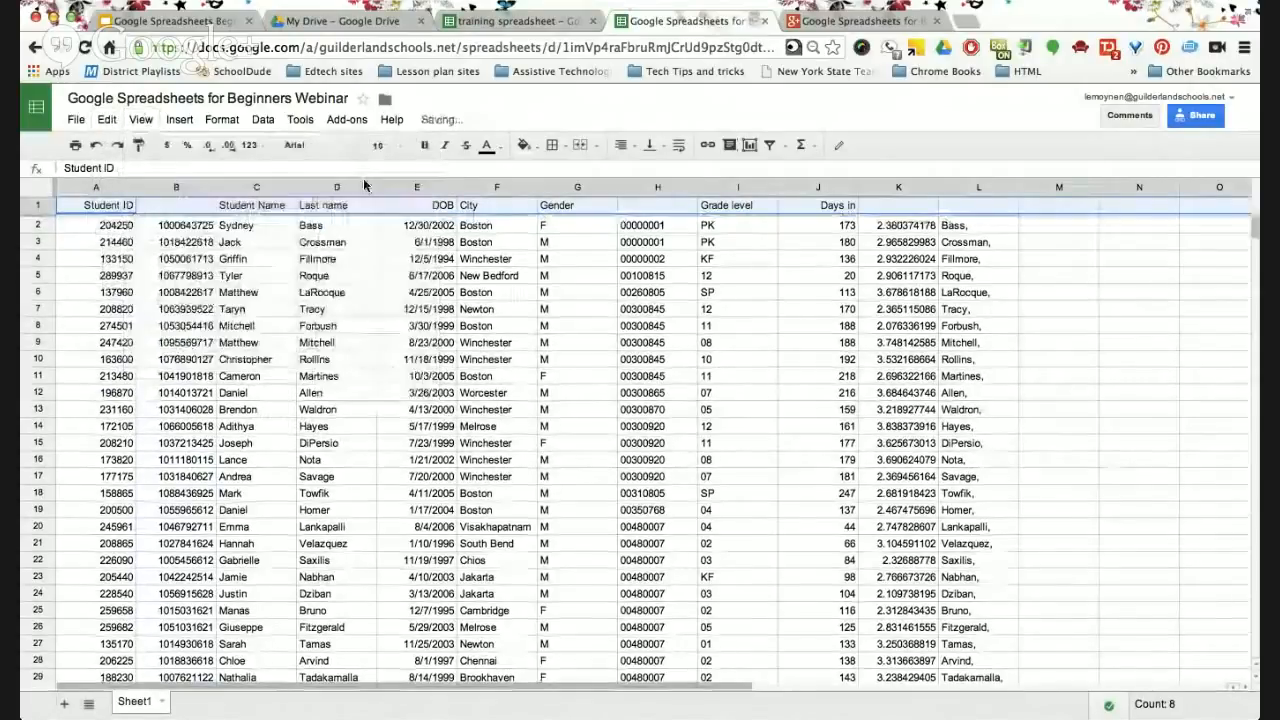
scroll(406, 440, "down", 7)
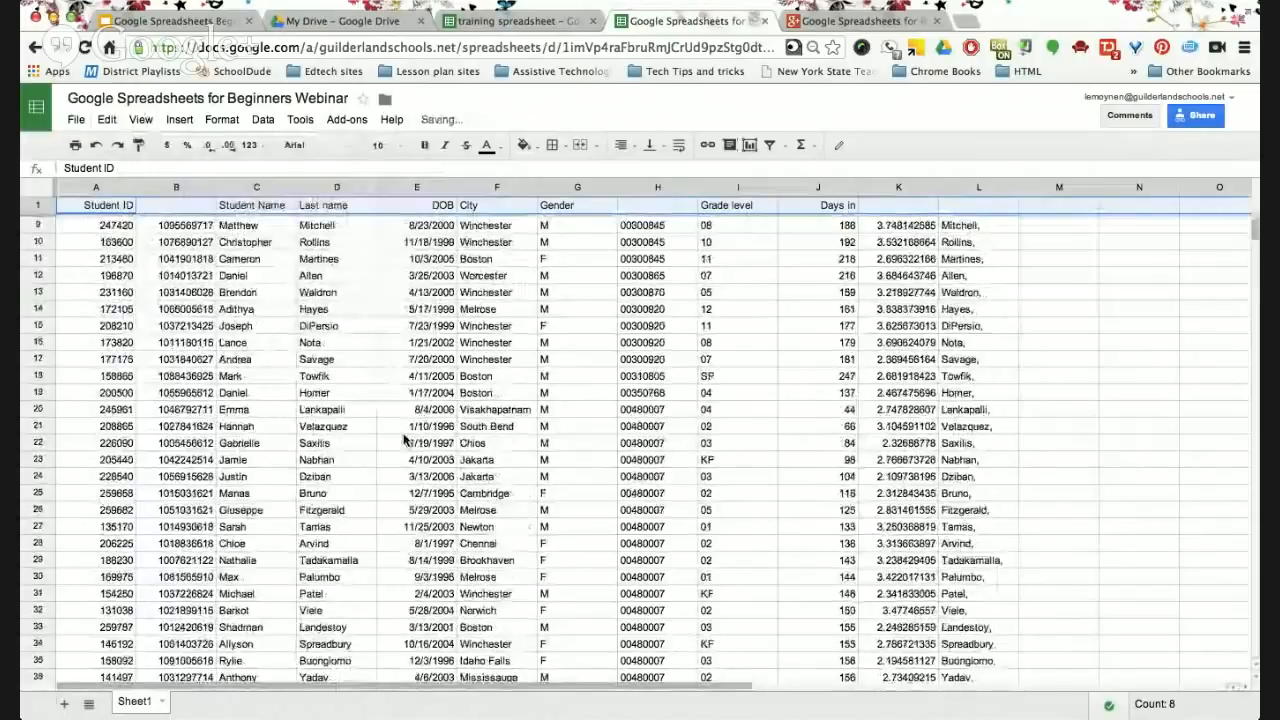
scroll(406, 440, "up", 7)
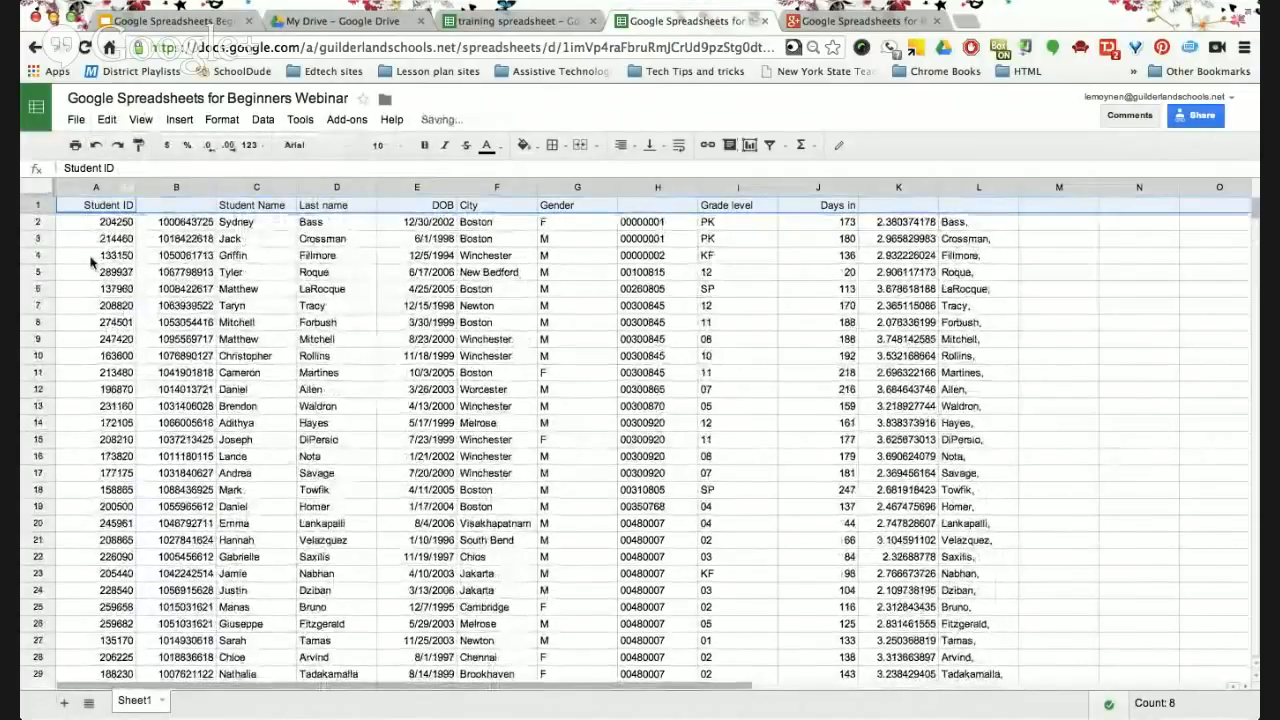
left_click(198, 306)
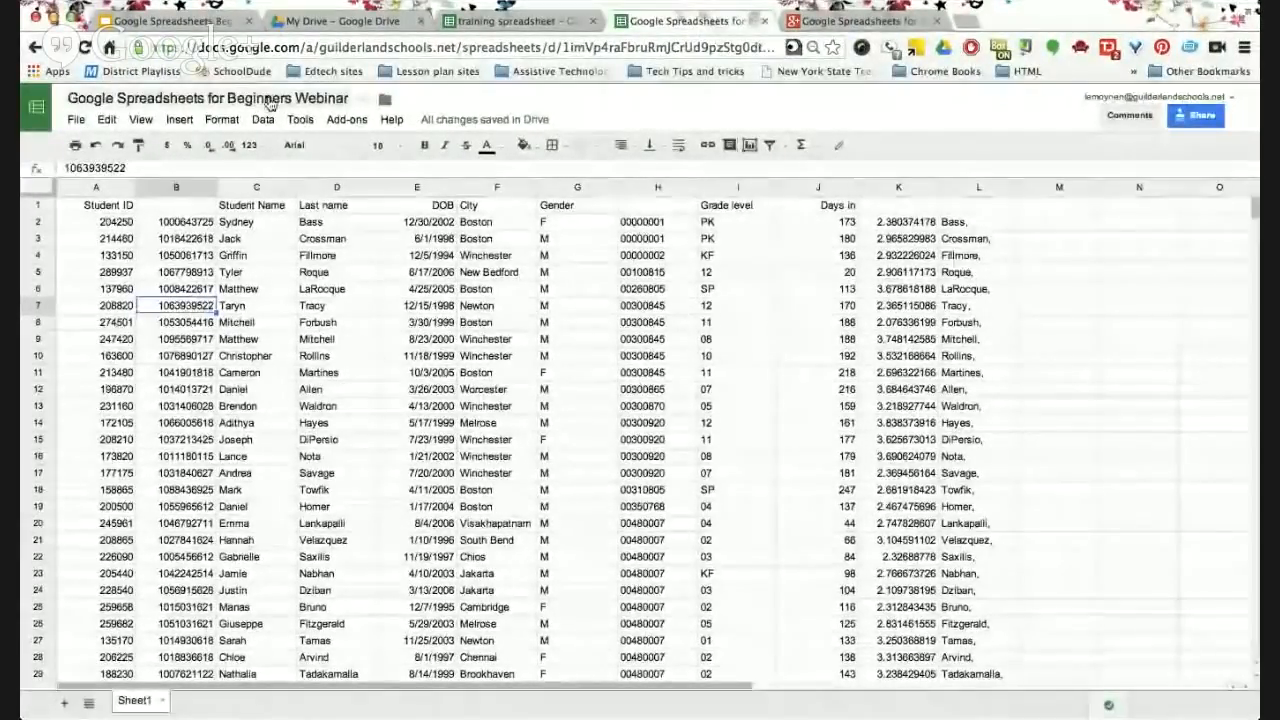
left_click(170, 20)
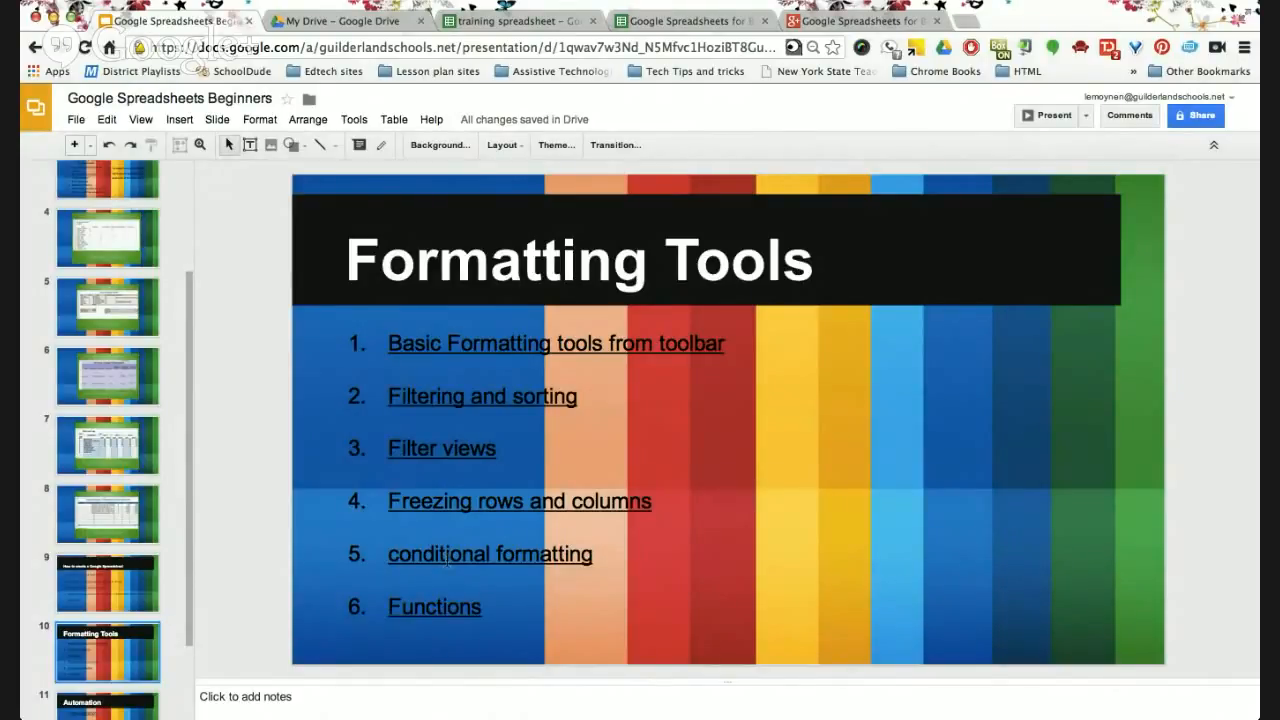
left_click(653, 22)
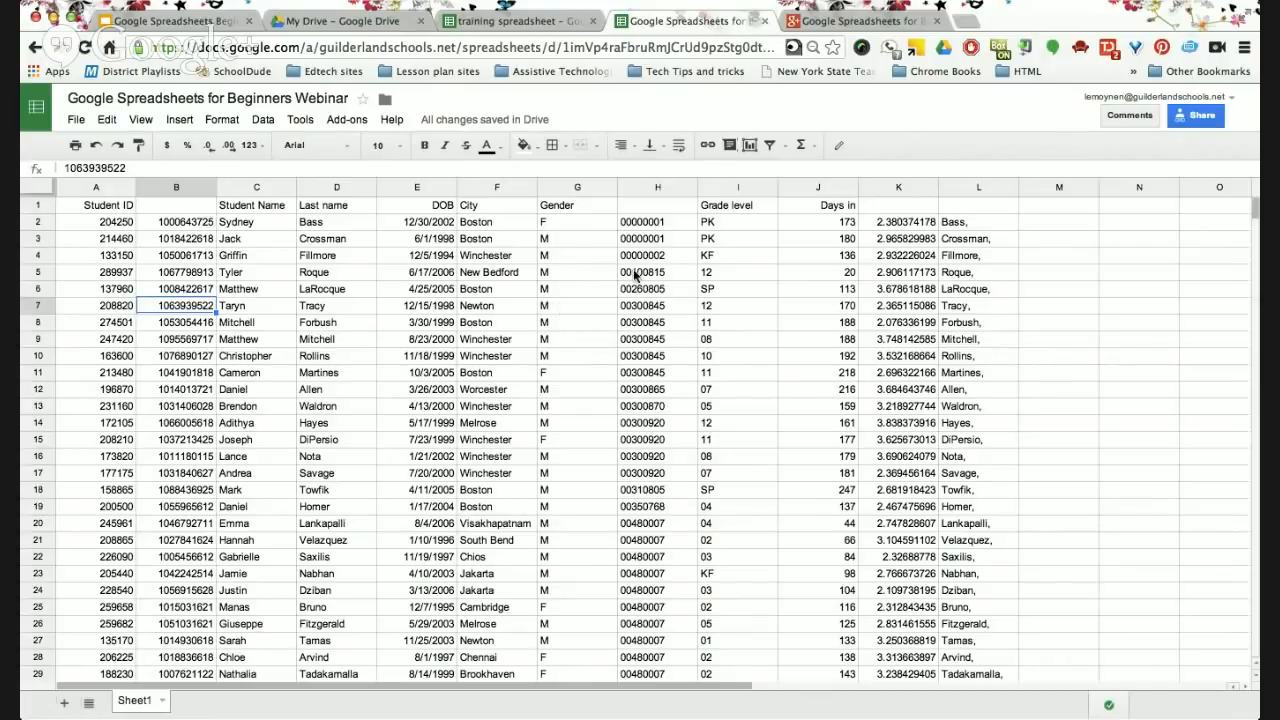
- Select the whole Days in column J and open the Format menu
left_click(832, 221)
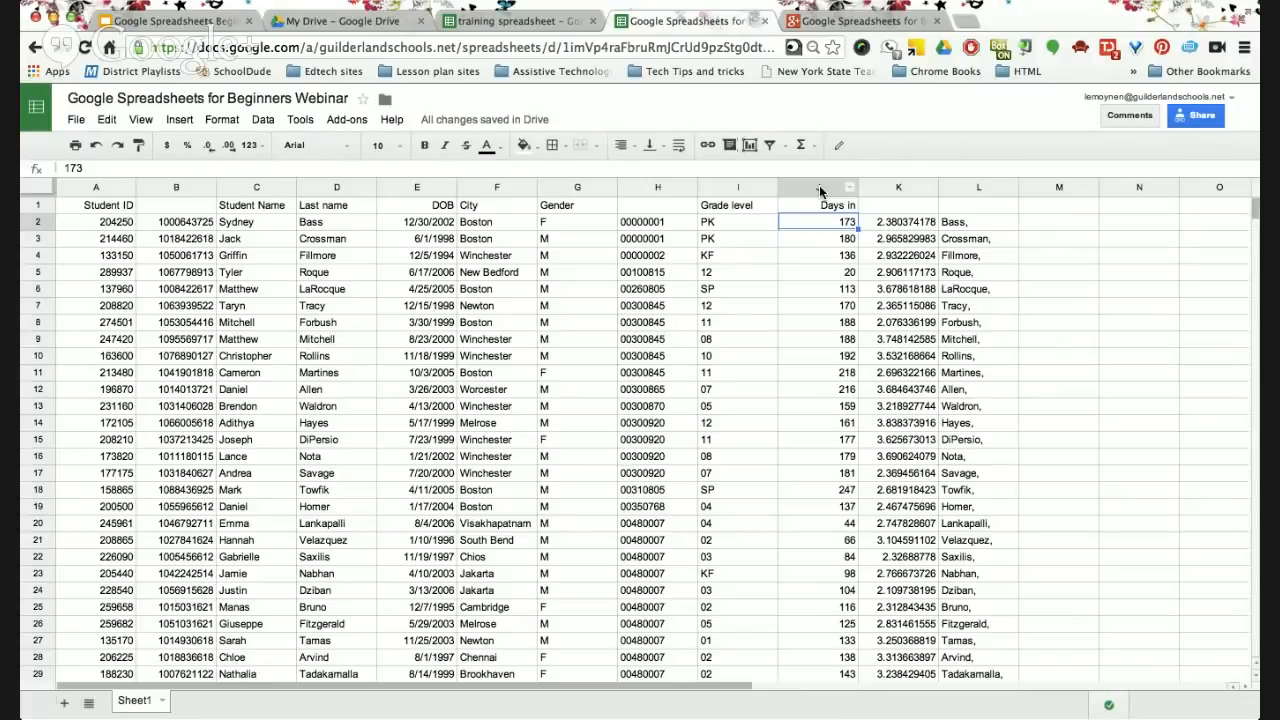
left_click(819, 185)
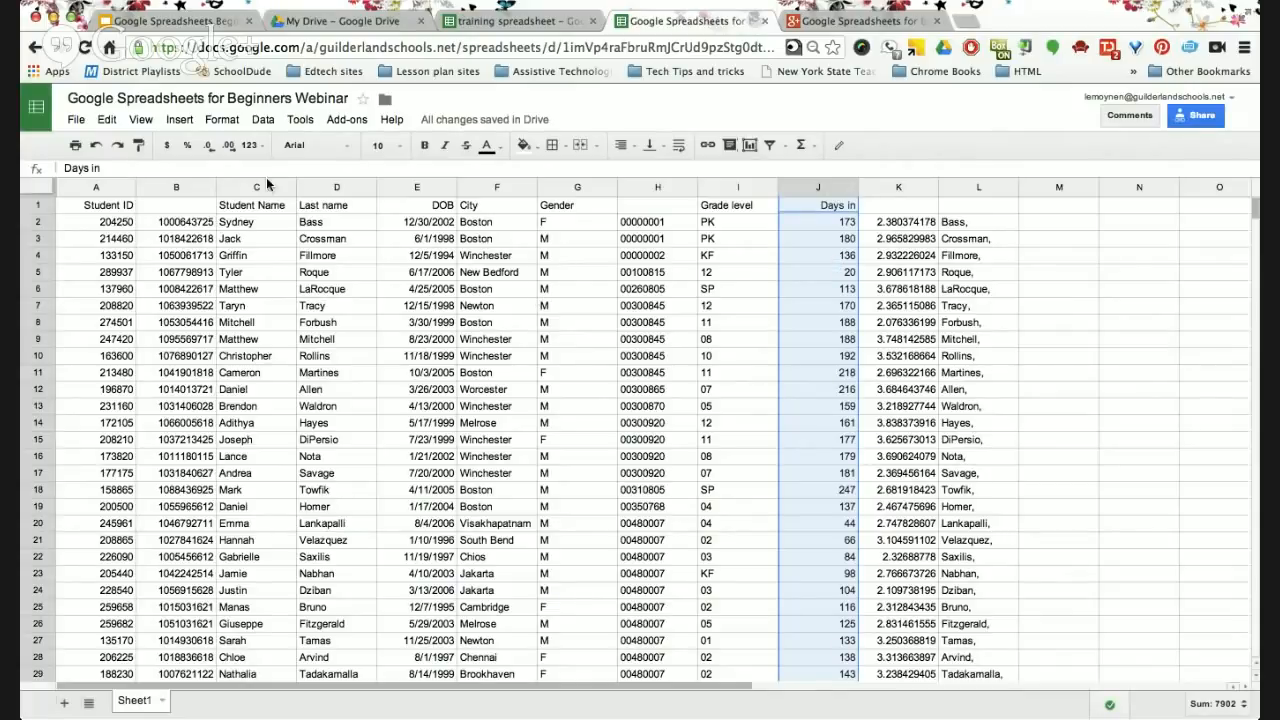
left_click(228, 119)
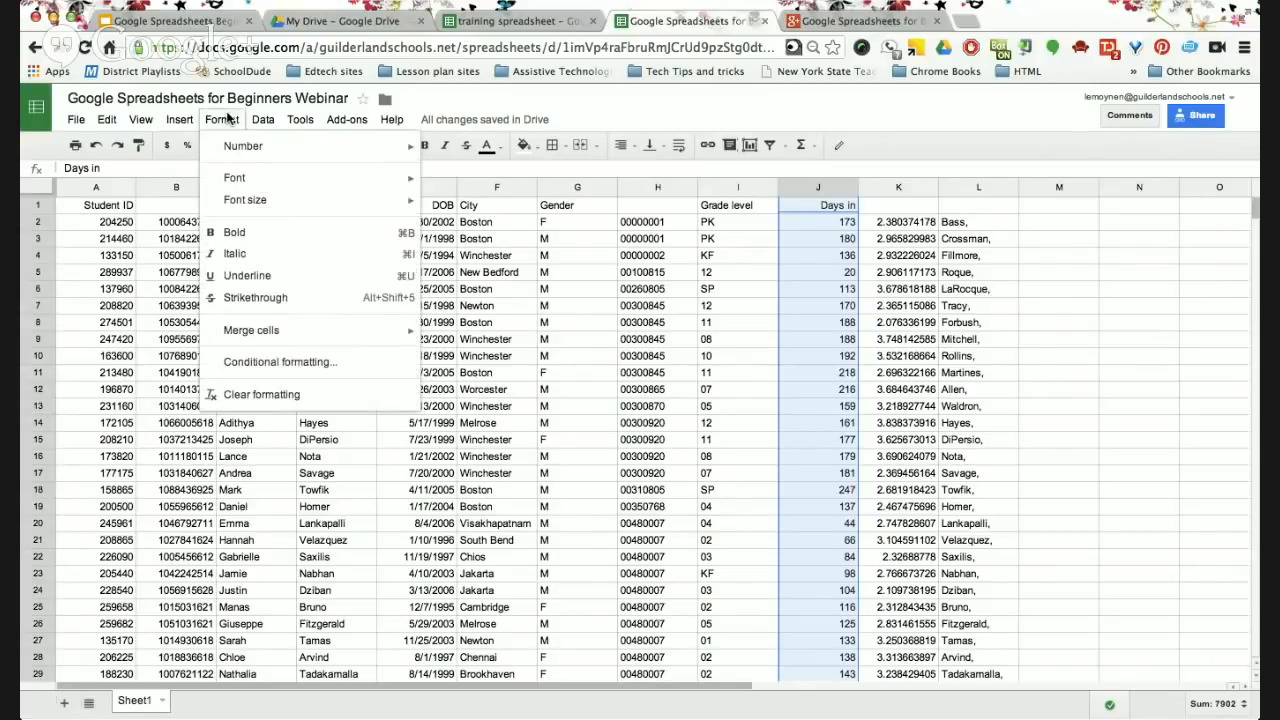
- Add a conditional formatting rule on column J: less than 170 gets a red background
left_click(256, 364)
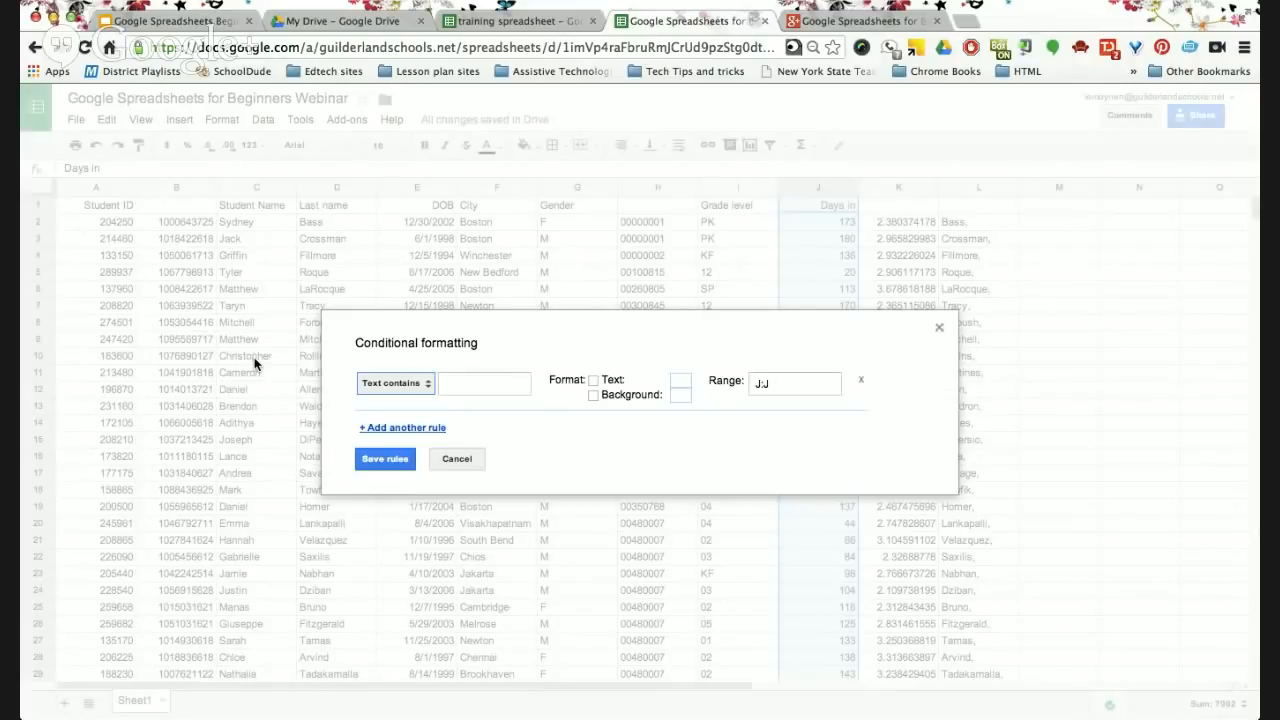
left_click(421, 385)
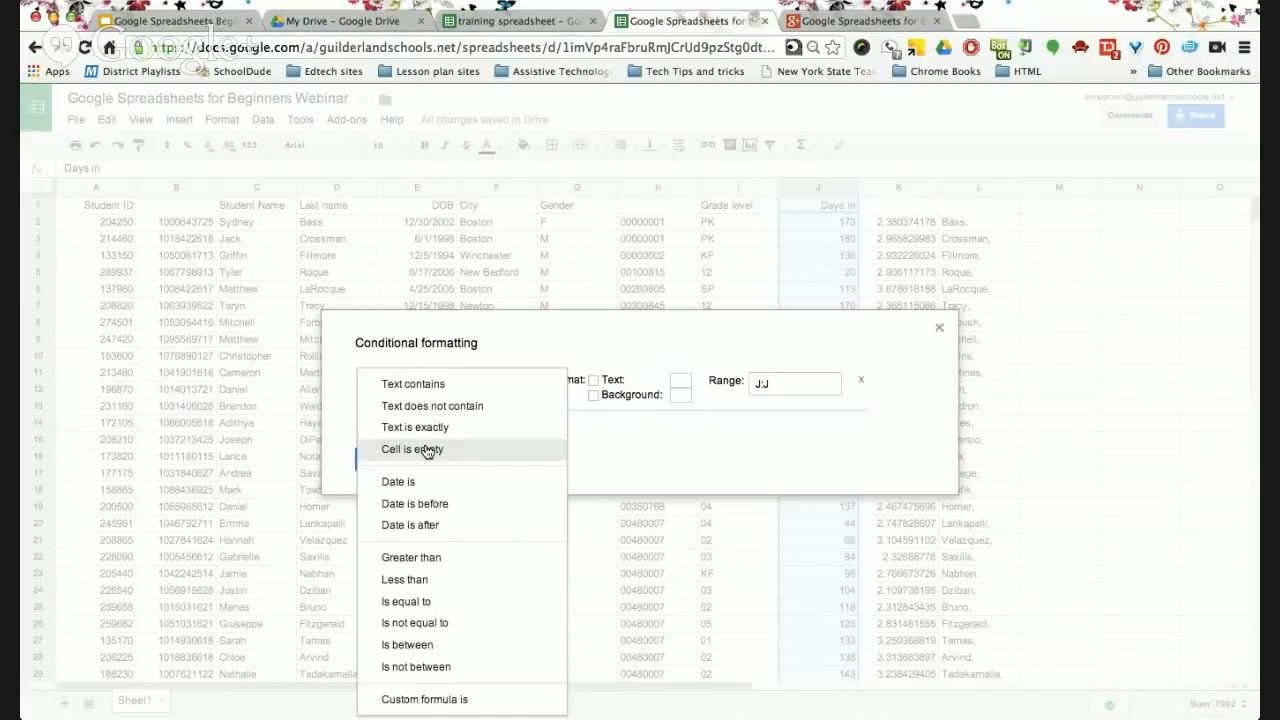
left_click(437, 578)
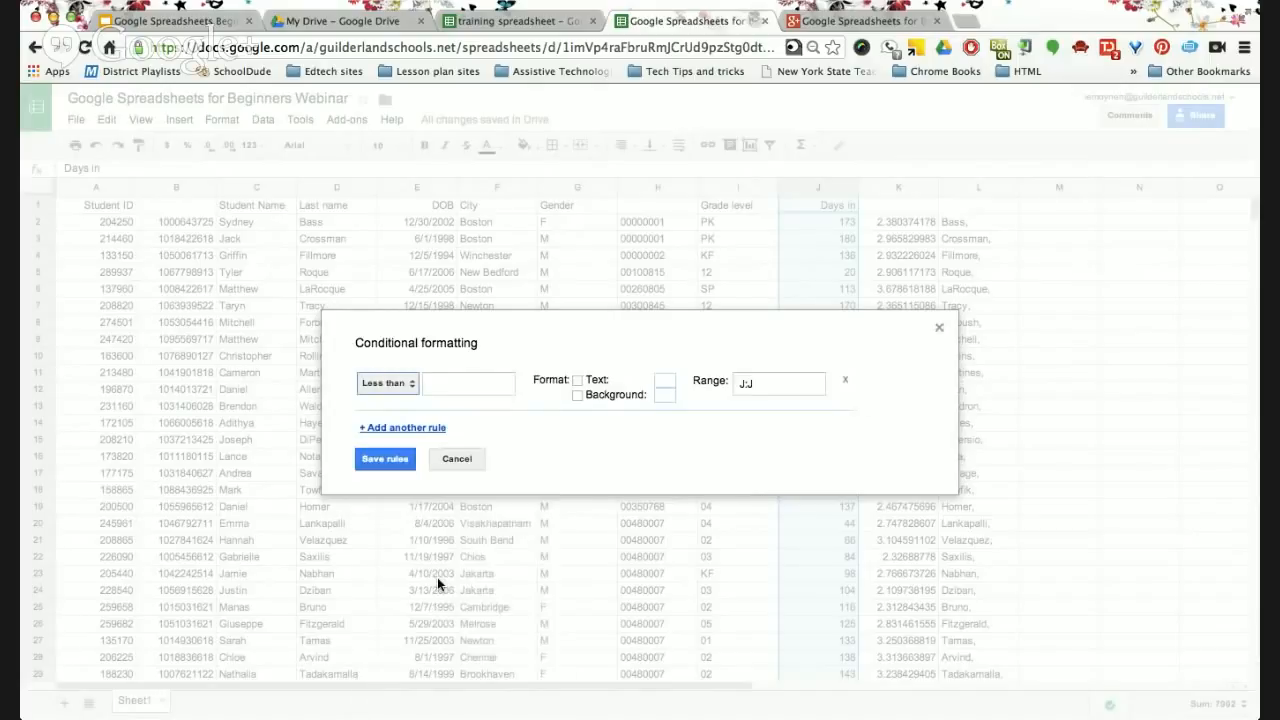
left_click(448, 380)
type("170")
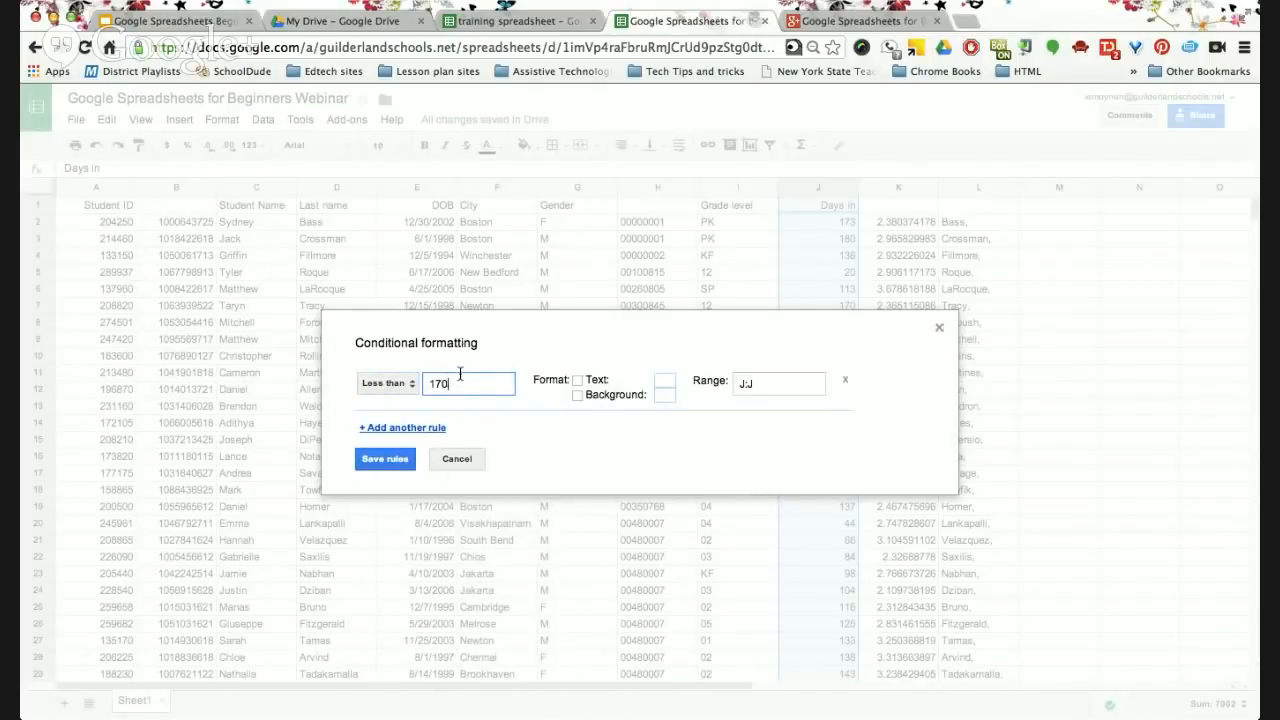
left_click(577, 396)
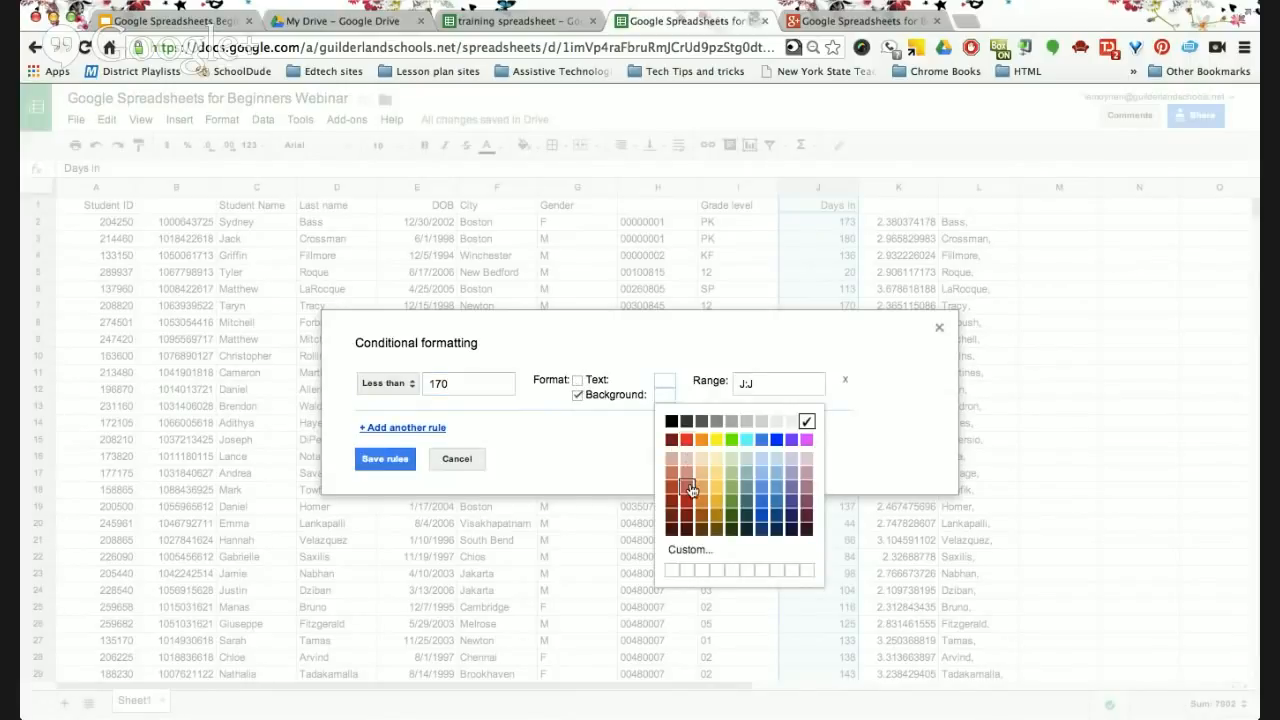
left_click(688, 444)
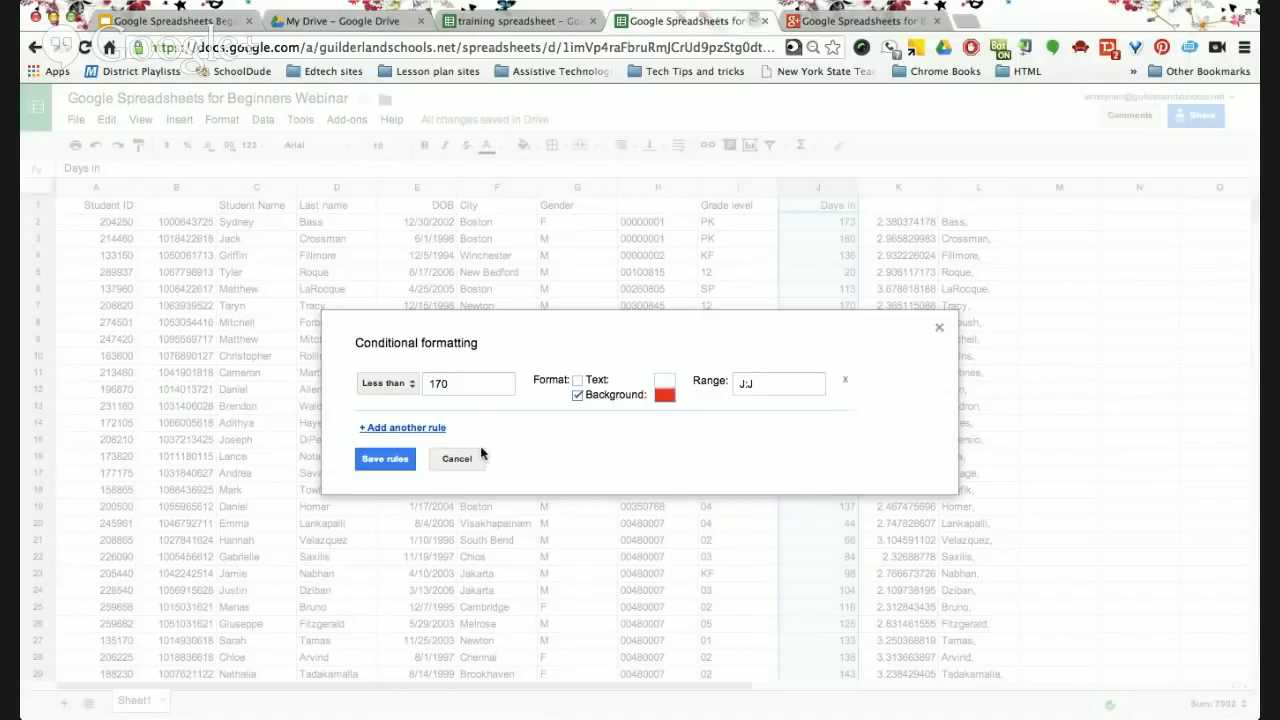
left_click(403, 459)
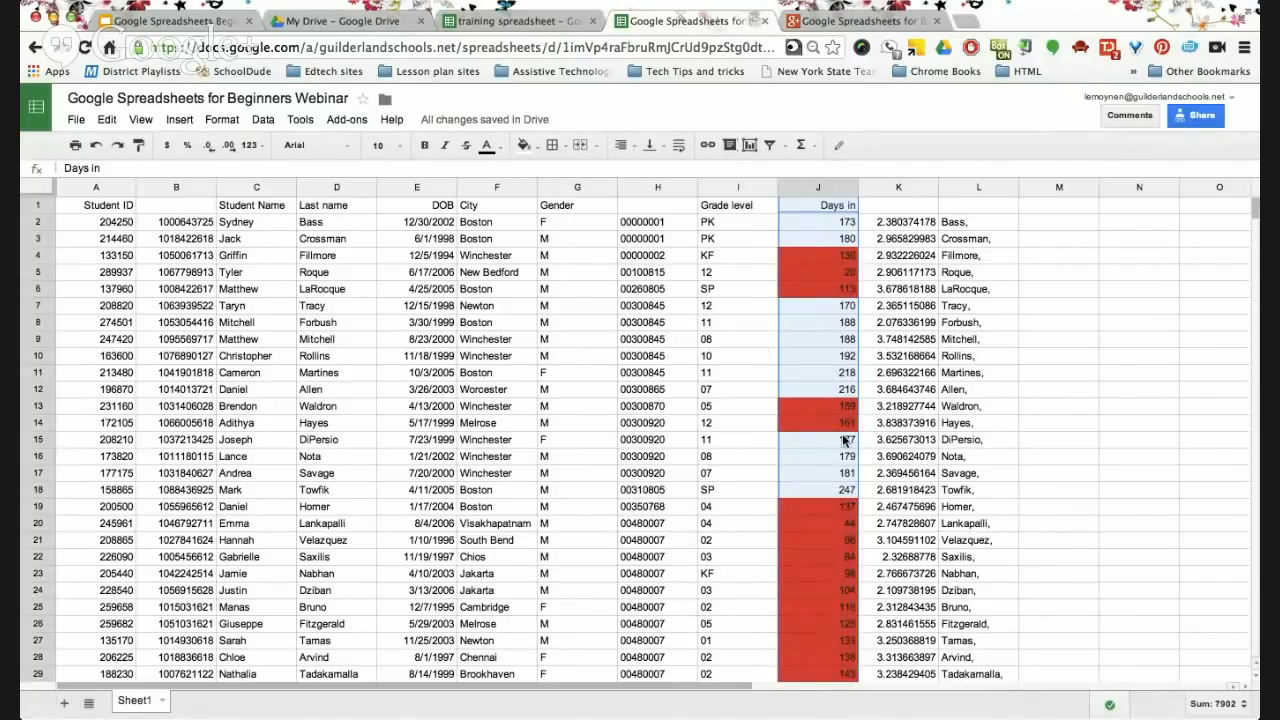
- Scroll through column J to review the red-shaded Days in values like 136, 20 and 44
scroll(843, 440, "down", 5)
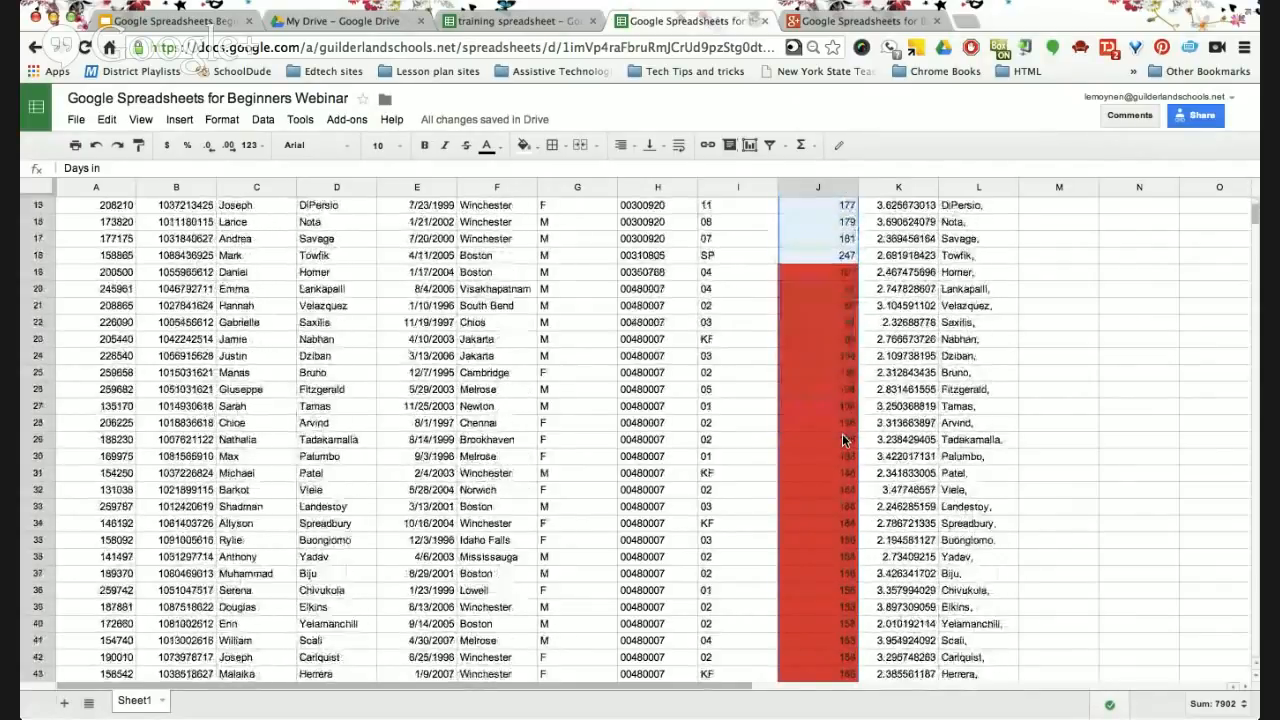
scroll(842, 440, "down", 7)
scroll(842, 440, "up", 5)
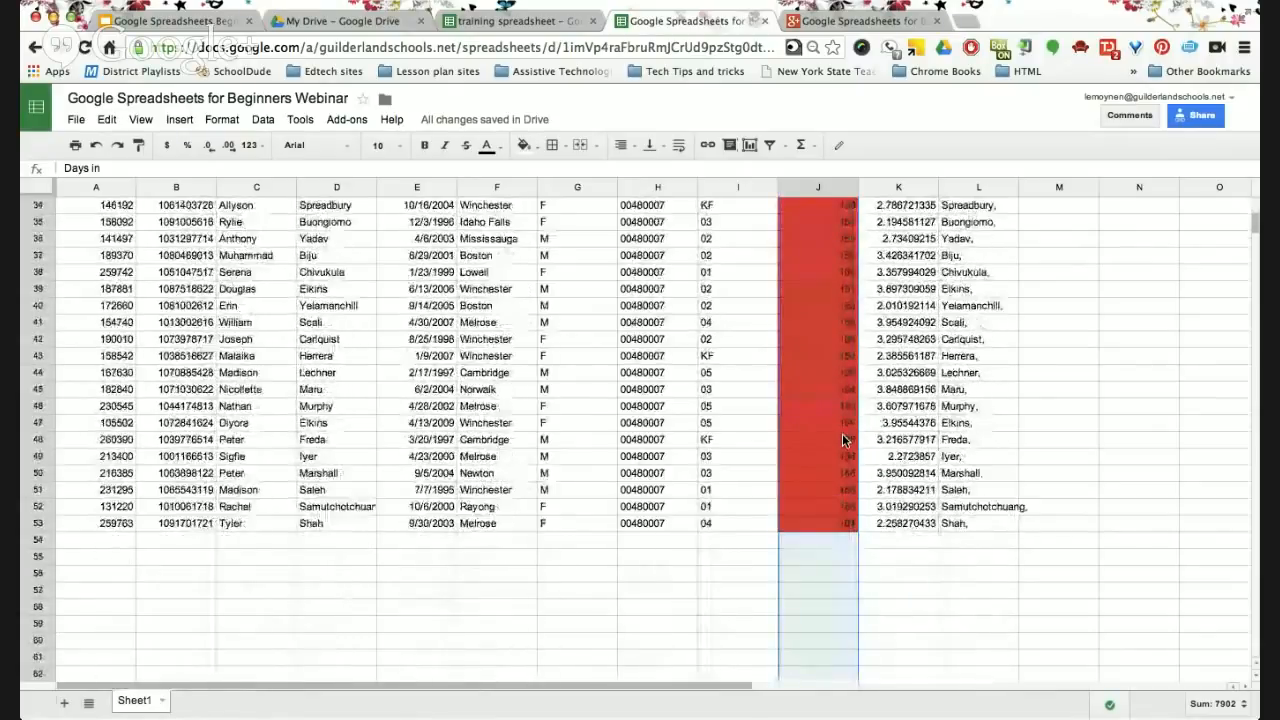
scroll(842, 440, "right", 1)
scroll(842, 440, "up", 7)
scroll(842, 440, "left", 1)
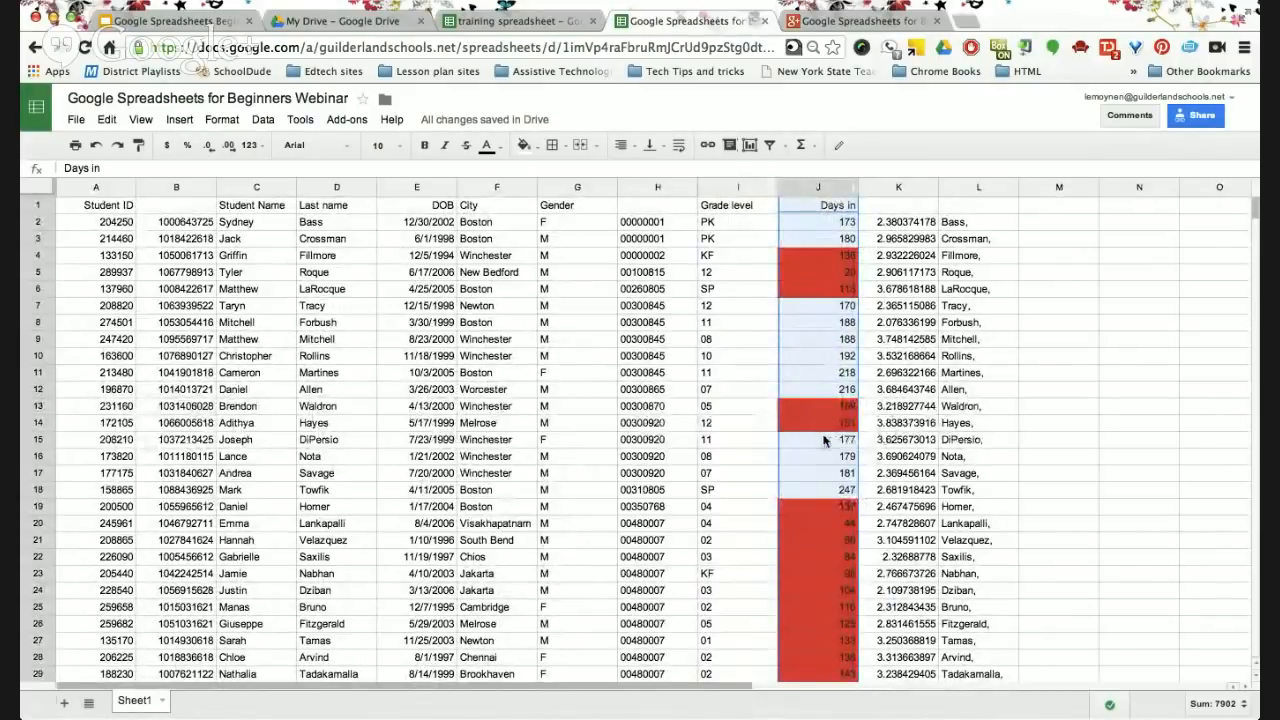
scroll(815, 530, "down", 1)
scroll(815, 530, "down", 6)
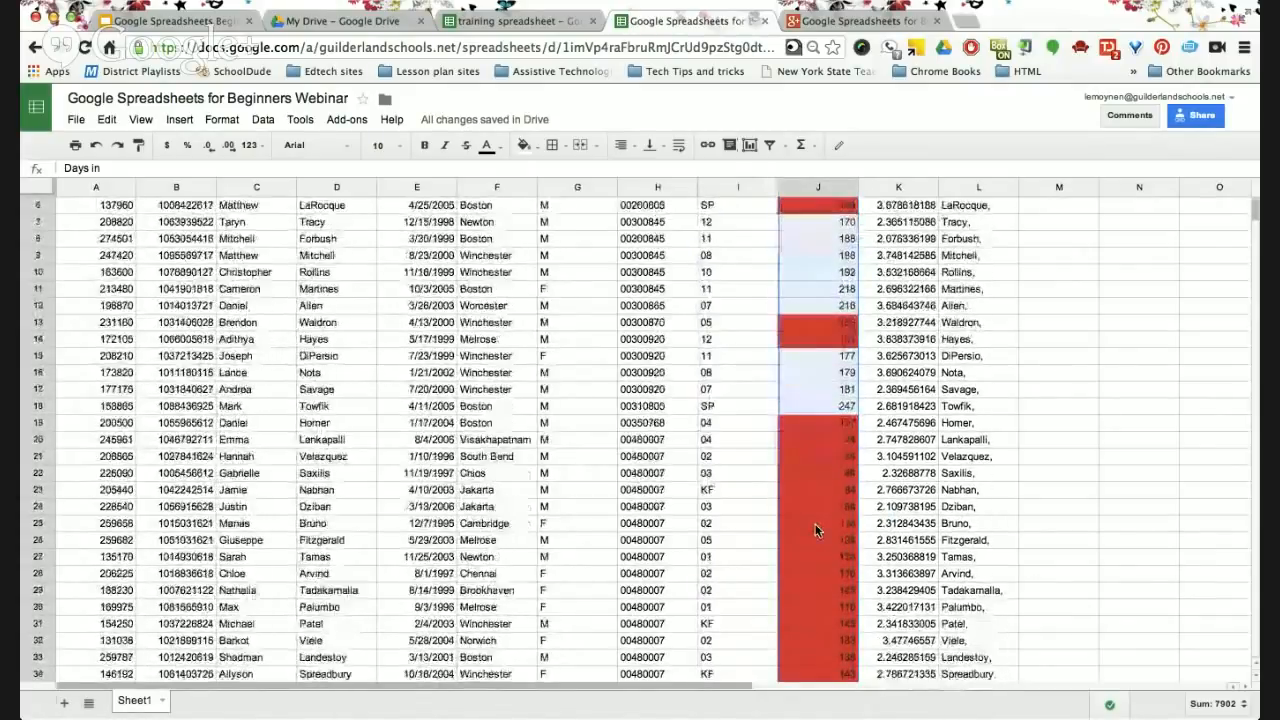
scroll(815, 530, "down", 5)
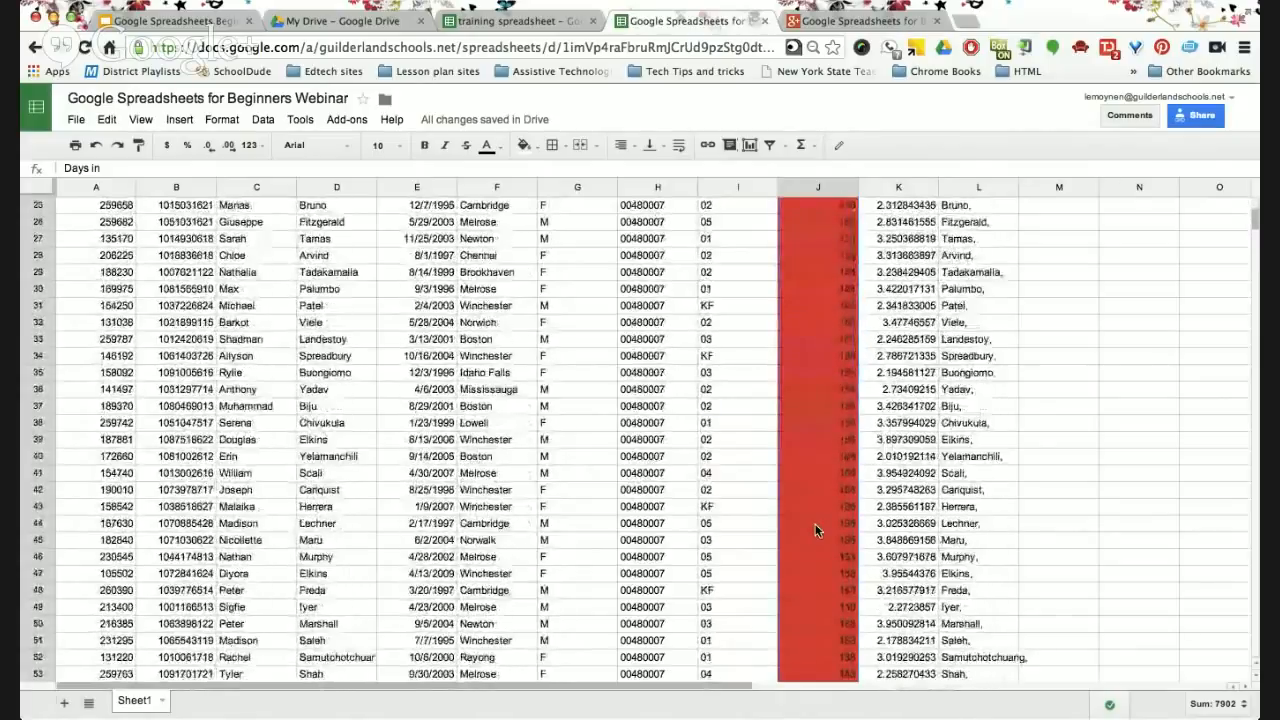
scroll(815, 530, "up", 7)
scroll(815, 530, "right", 1)
scroll(815, 530, "up", 4)
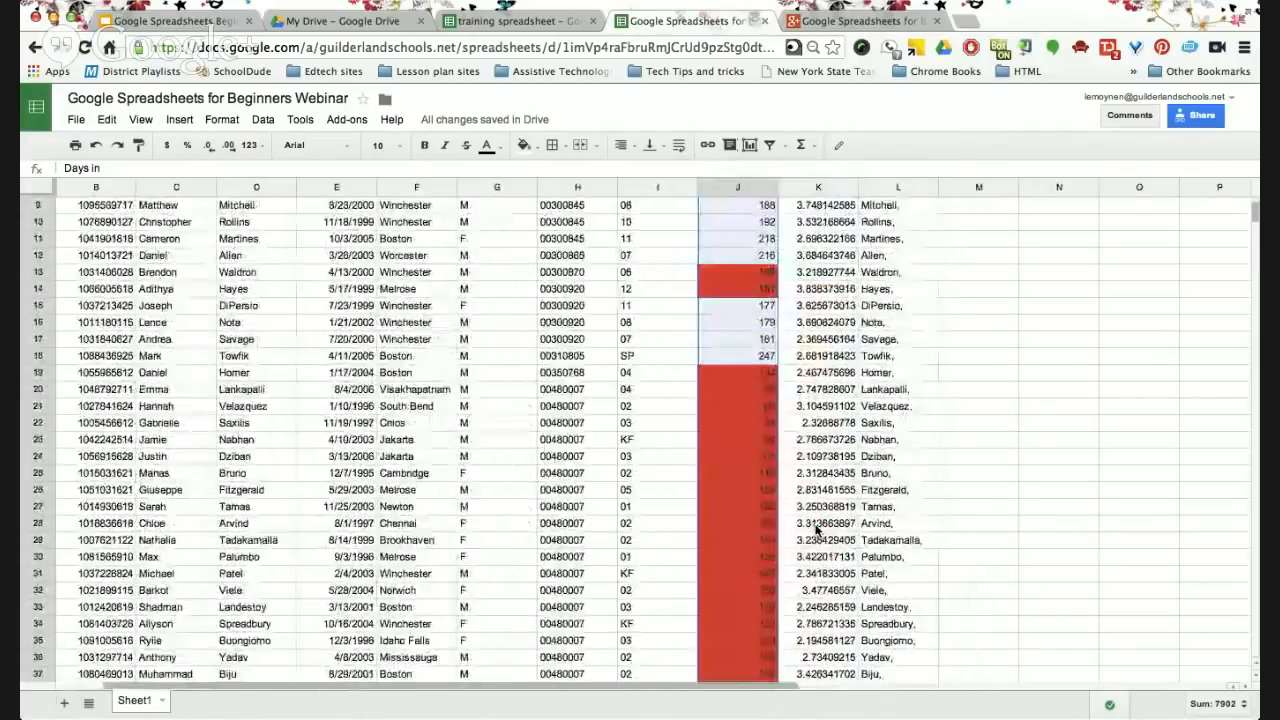
scroll(815, 530, "left", 1)
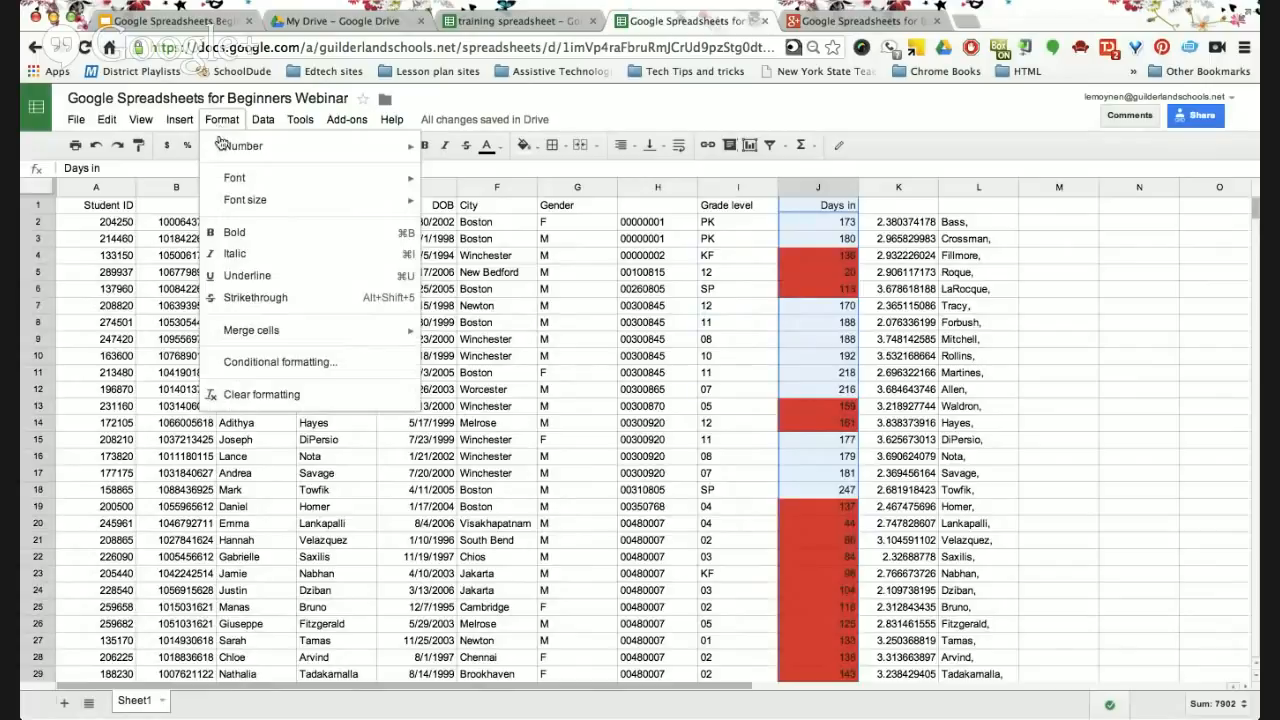
left_click(275, 363)
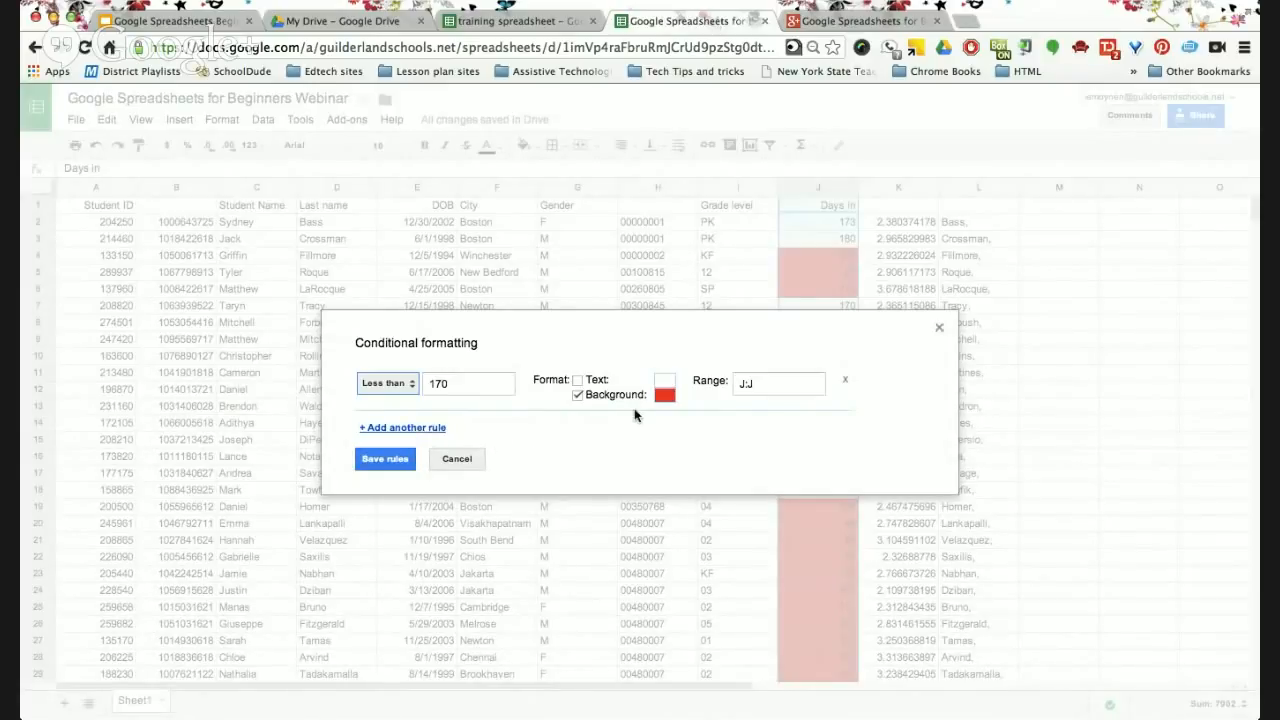
left_click(456, 459)
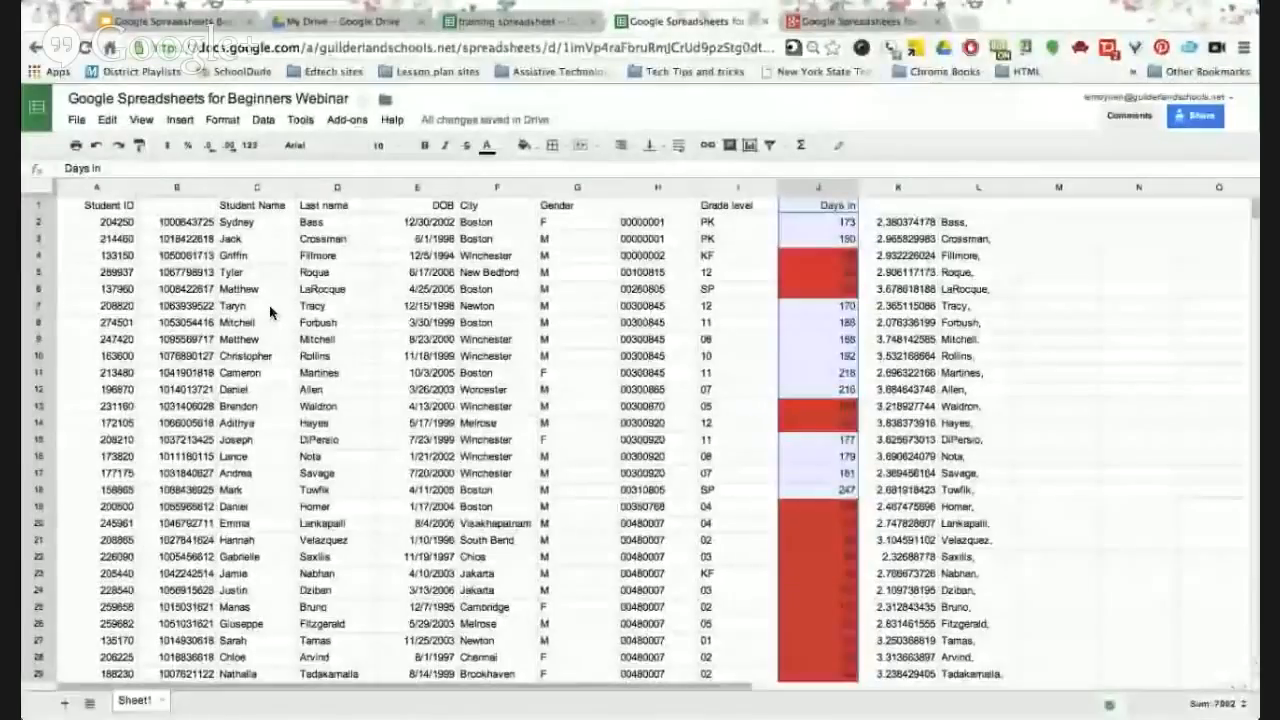
left_click(105, 120)
mouse_move(140, 120)
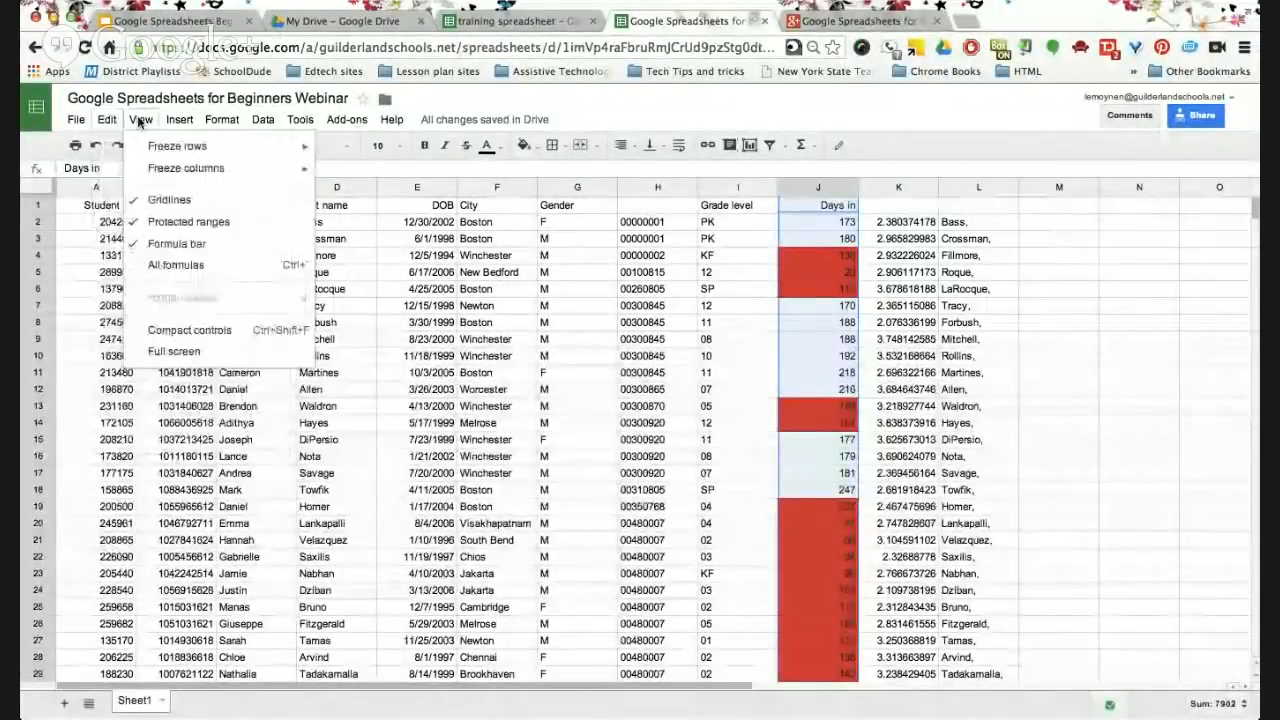
mouse_move(175, 150)
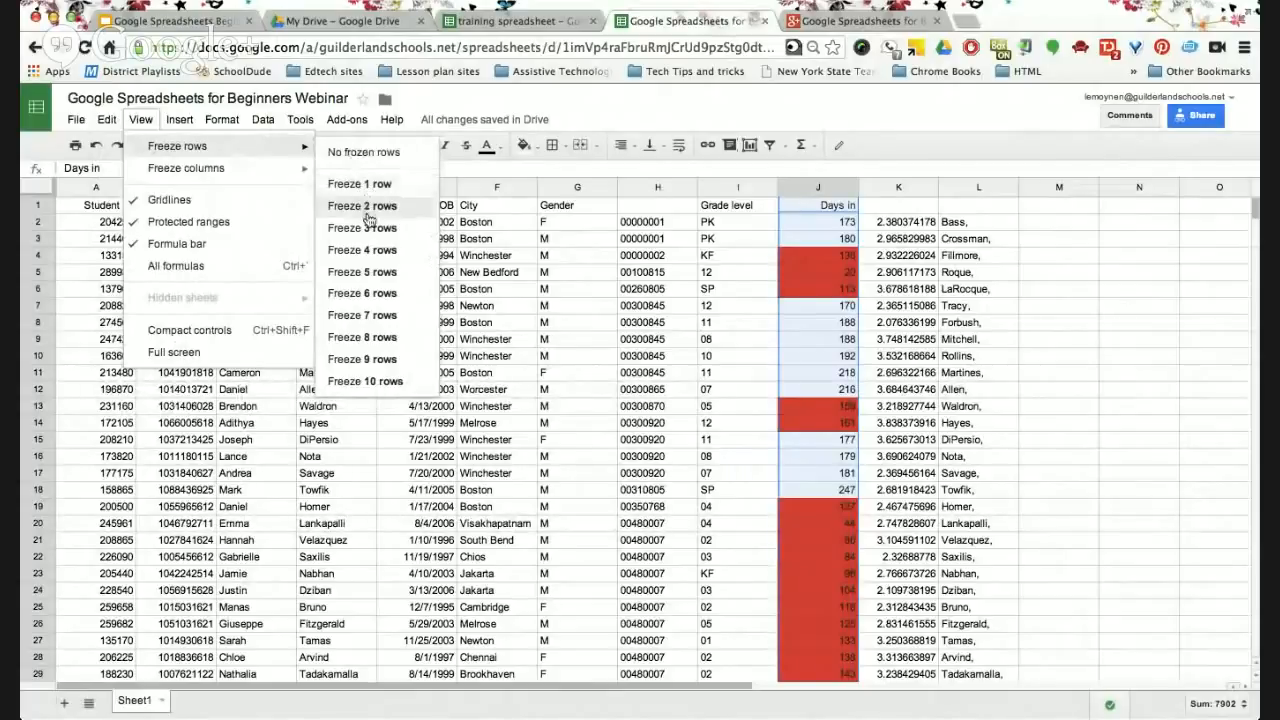
left_click(370, 293)
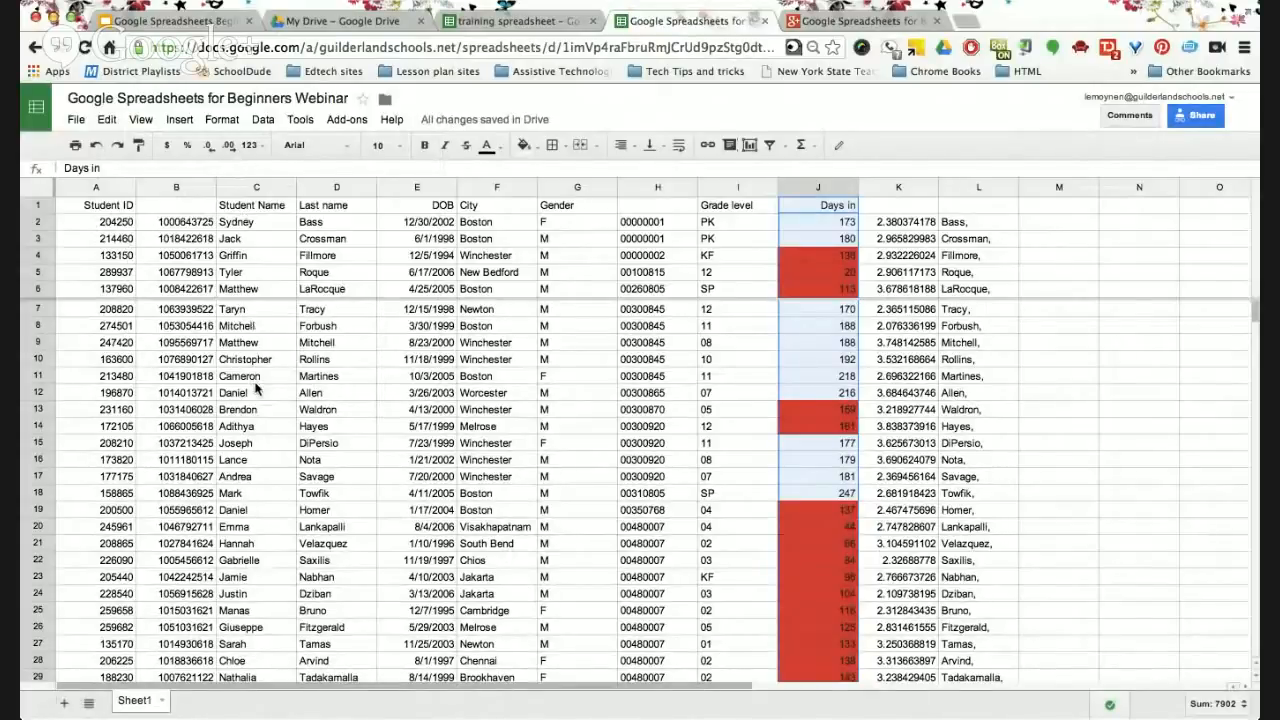
scroll(255, 390, "down", 10)
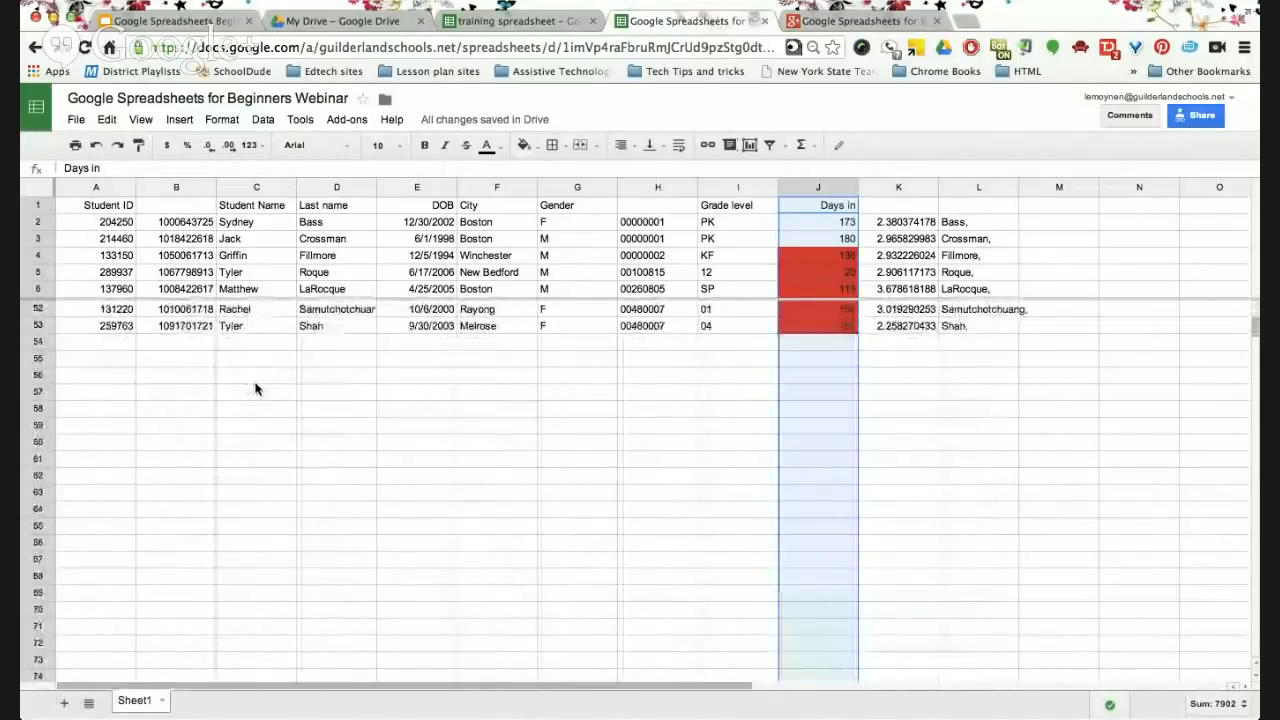
scroll(255, 390, "up", 10)
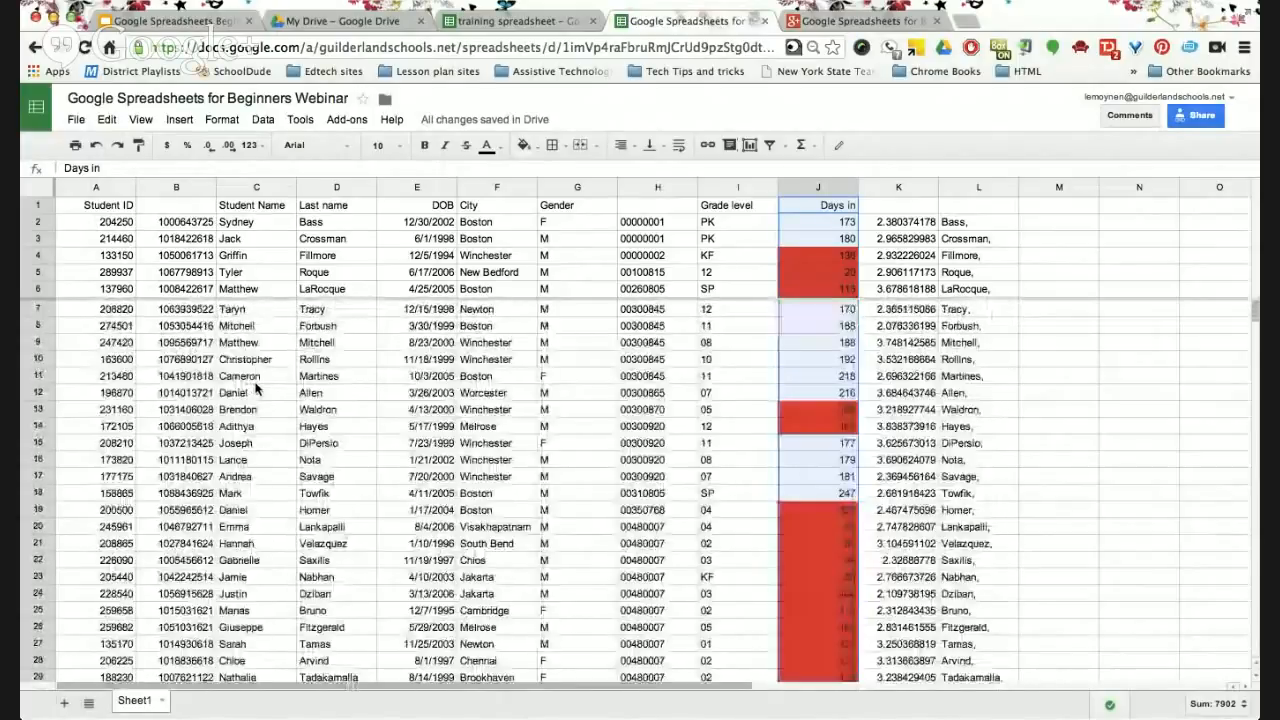
left_click(97, 148)
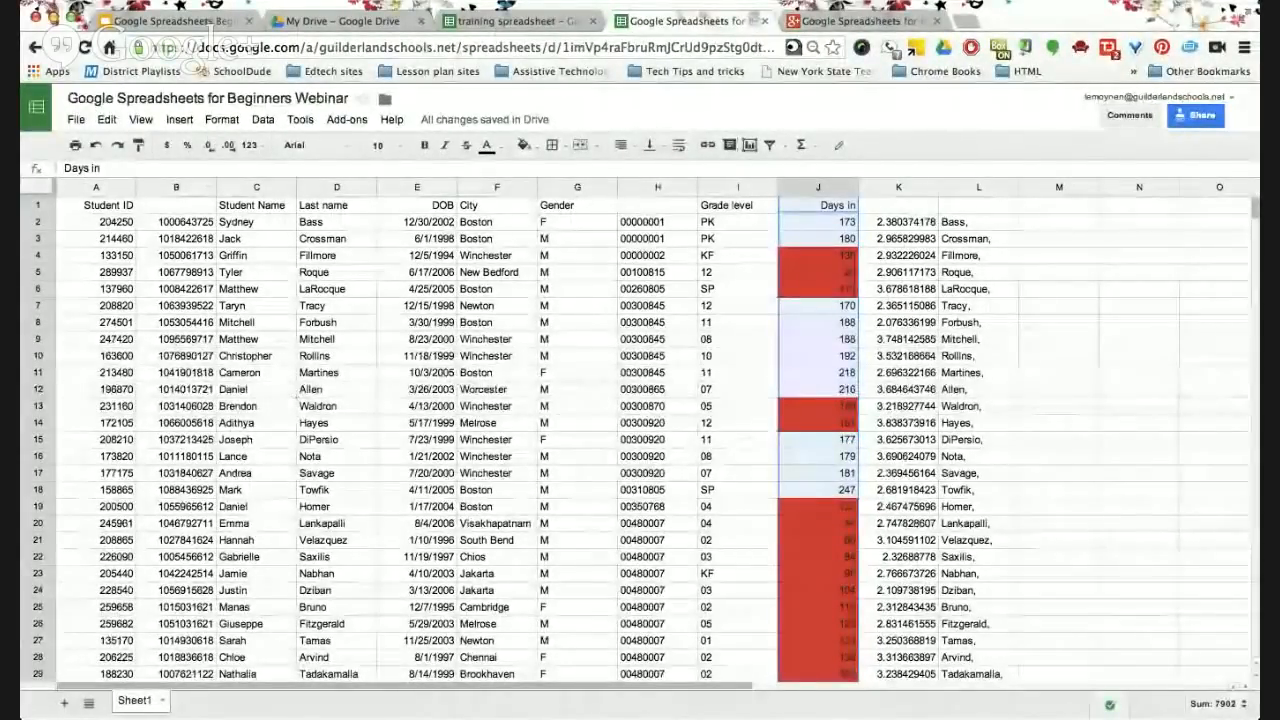
left_click(193, 30)
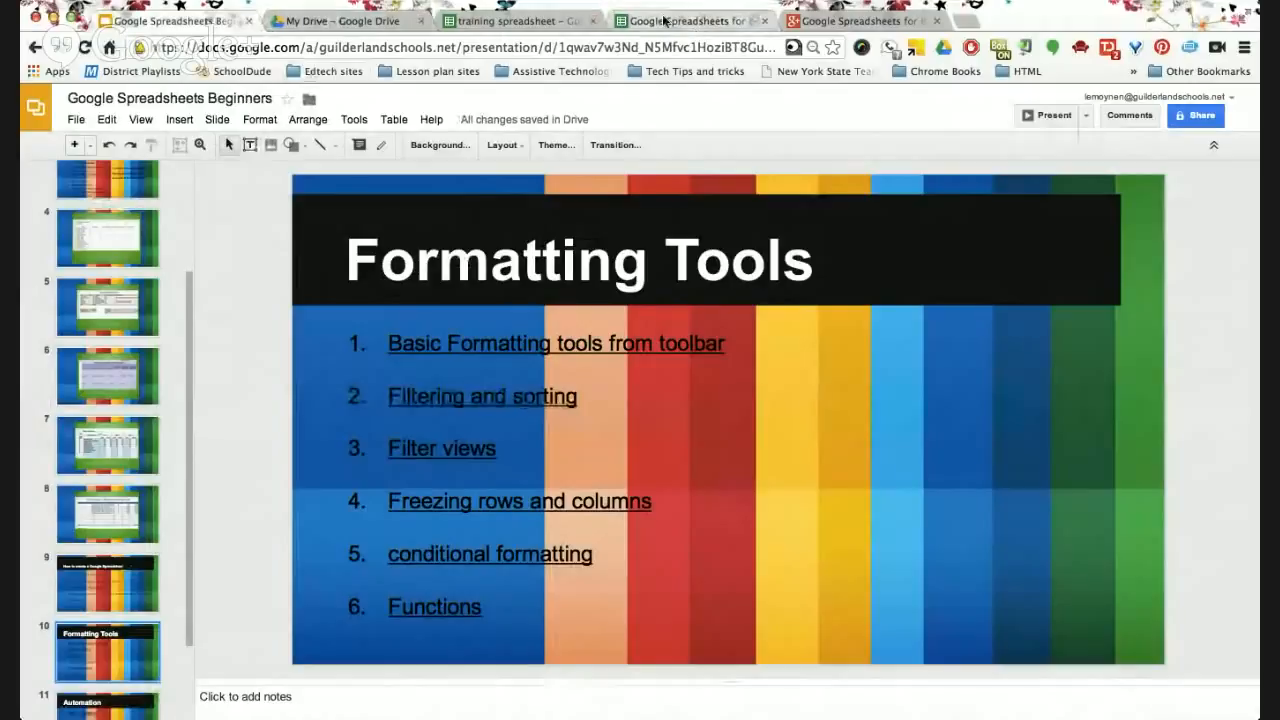
left_click(664, 22)
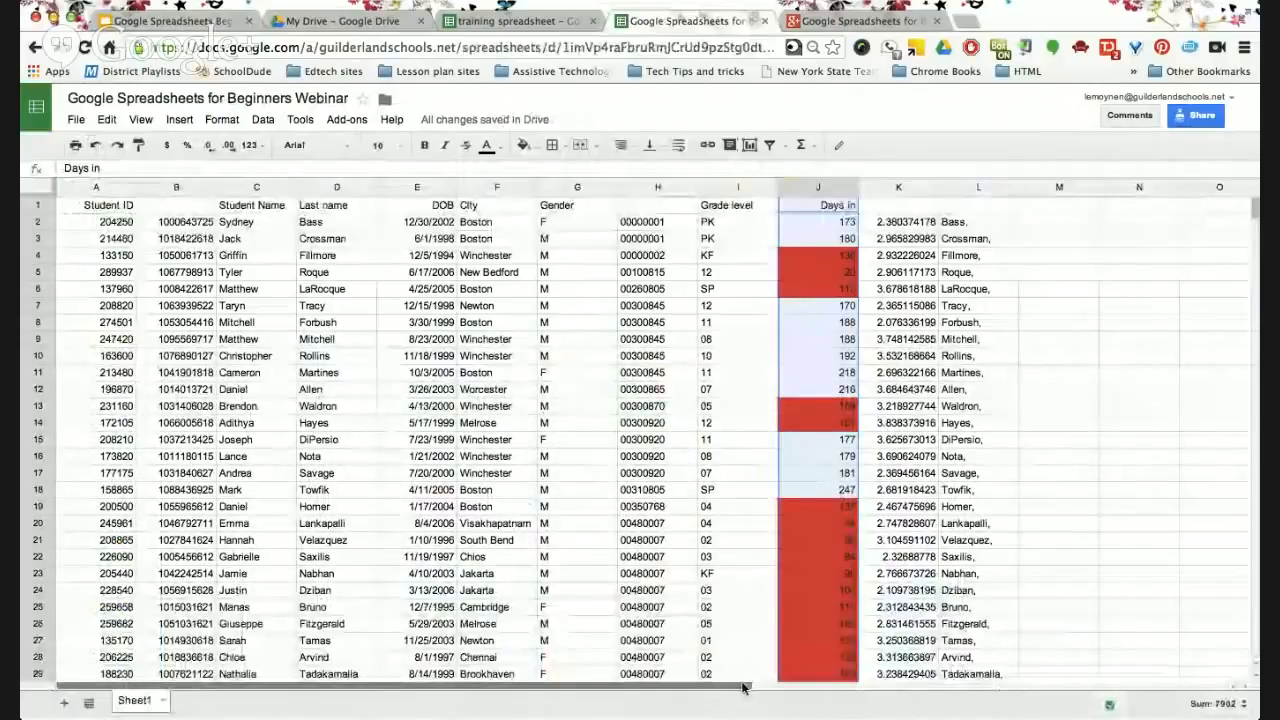
scroll(707, 574, "right", 2)
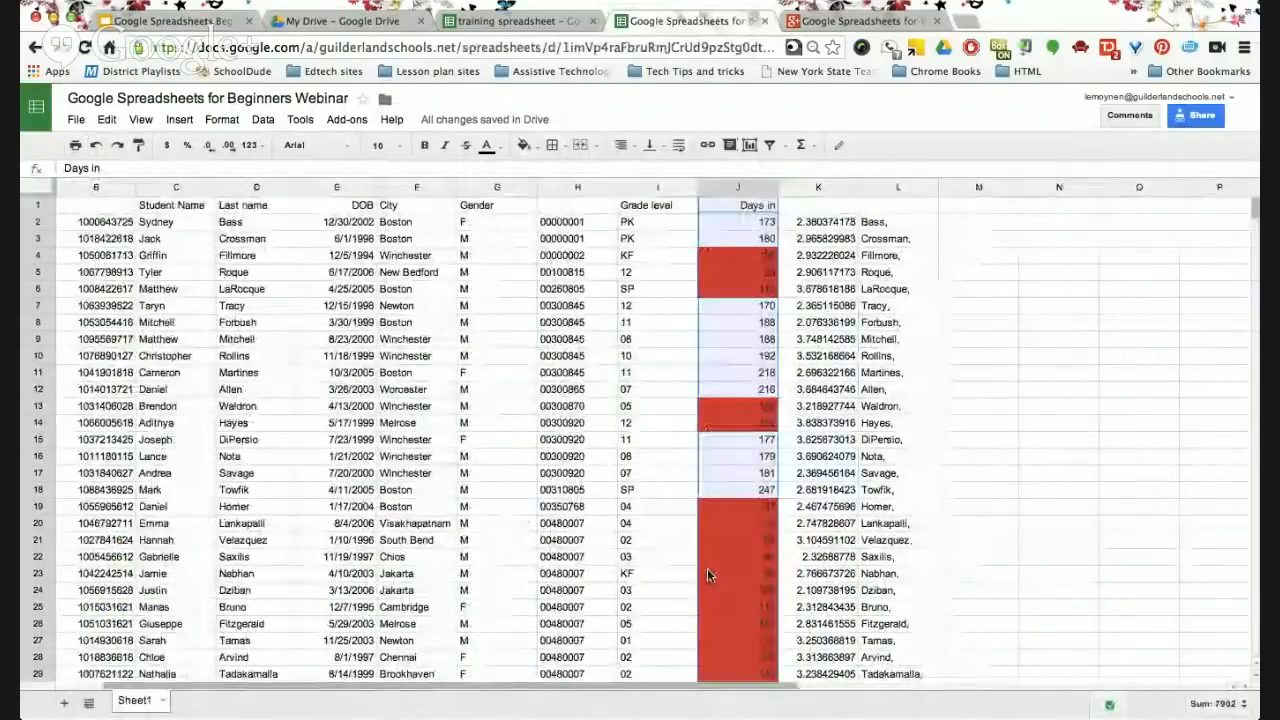
scroll(707, 574, "left", 2)
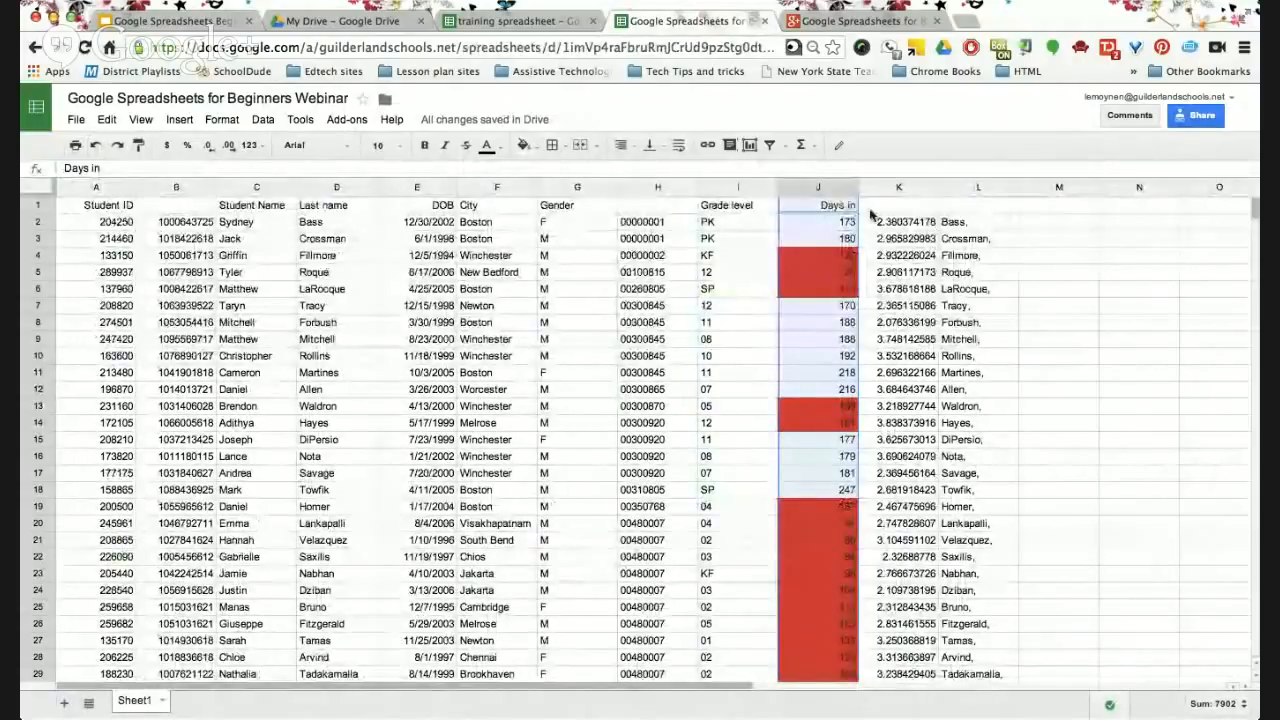
left_click(816, 189)
left_click(948, 256)
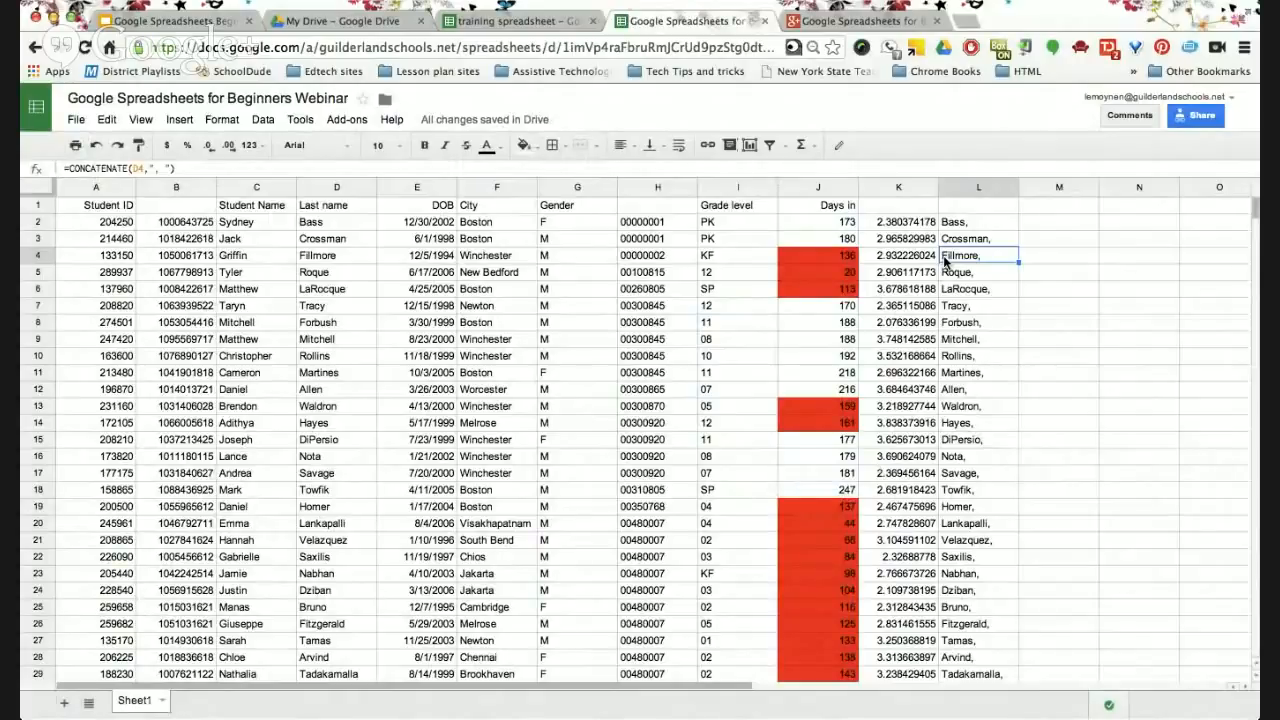
- Enter 'Average' as the header in cell K1, correcting a typo, then select K3
left_click(903, 206)
double_click(903, 206)
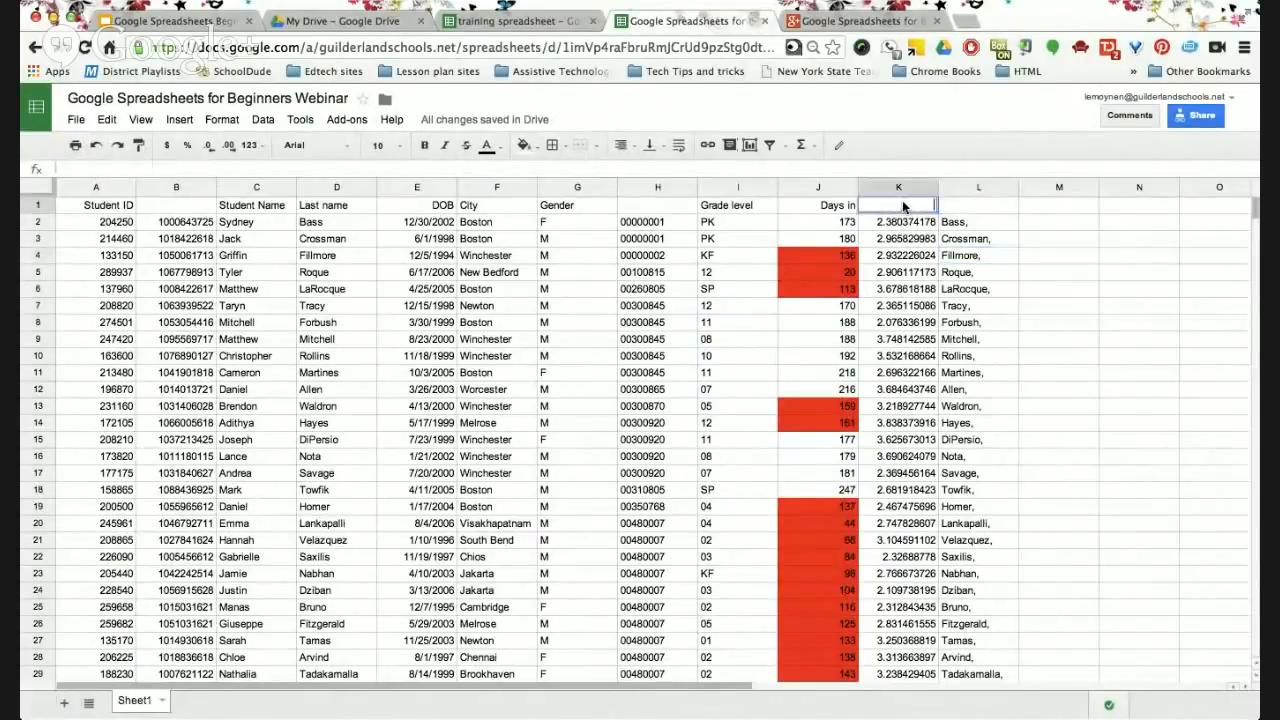
type("AVerage")
key("BackSpace")
key("BackSpace")
key("BackSpace")
key("BackSpace")
key("BackSpace")
key("BackSpace")
type("verage")
key("Return")
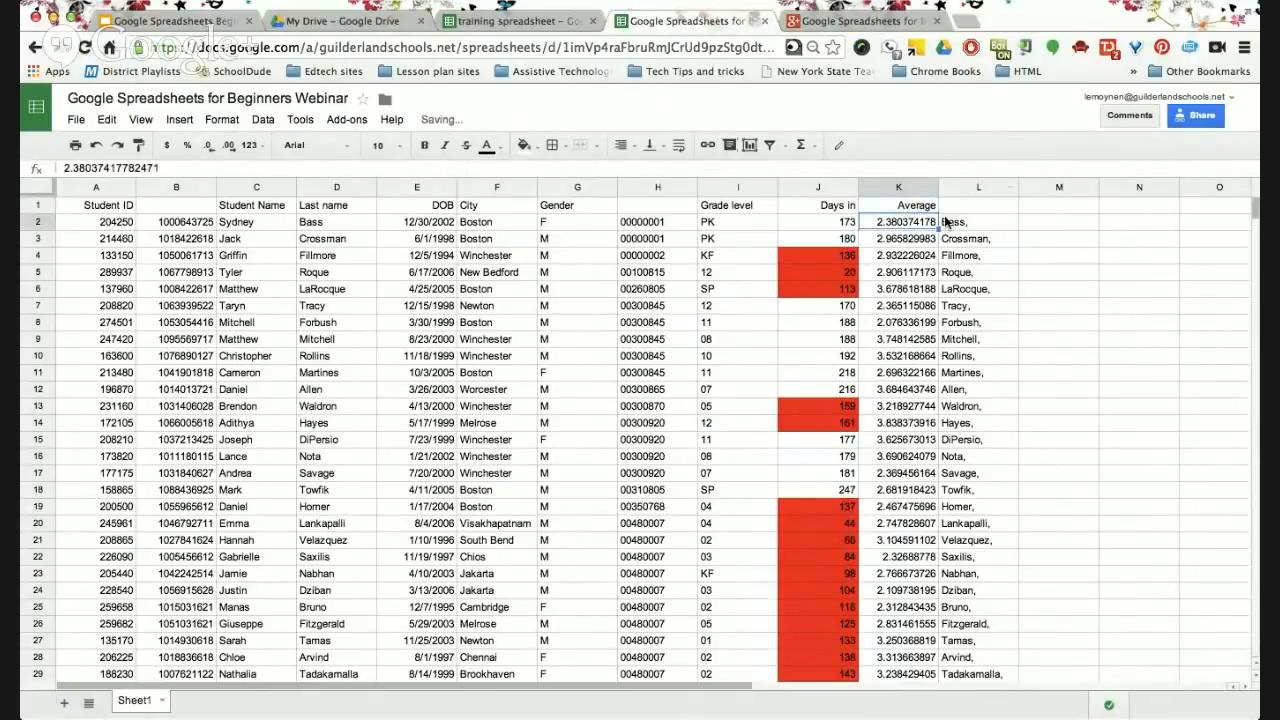
left_click(904, 238)
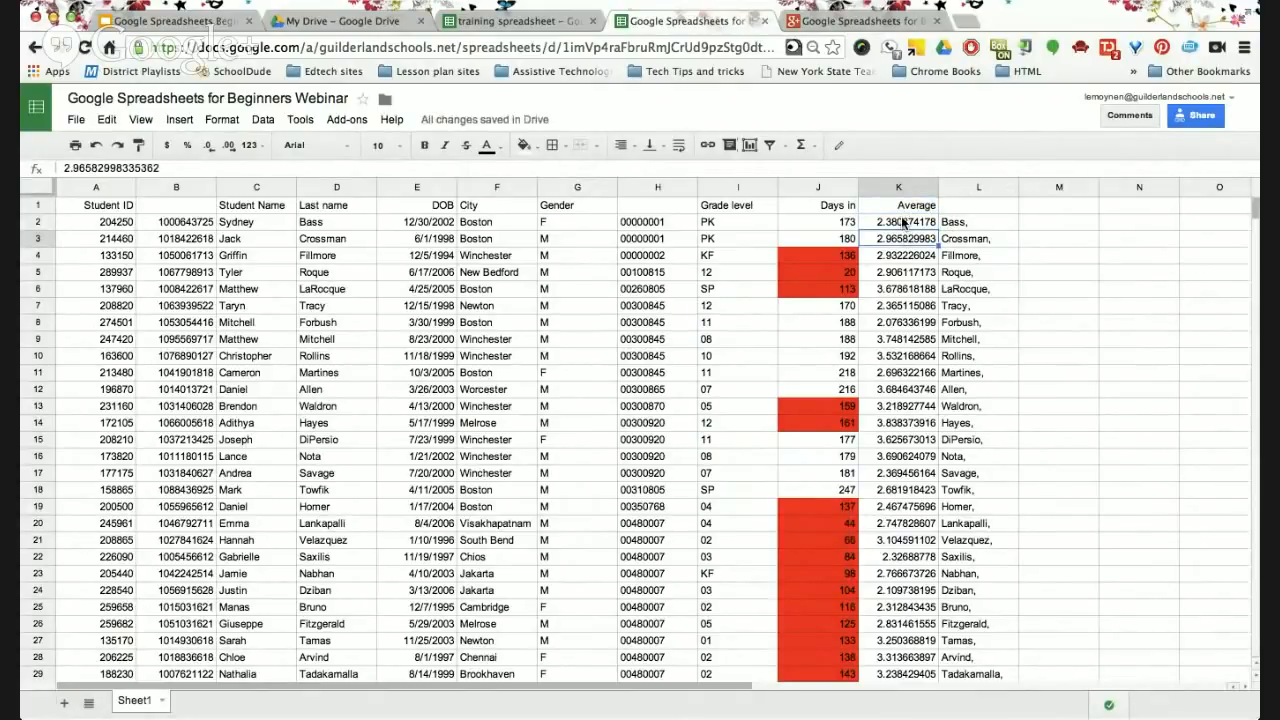
- Delete the last-names column L and begin a new formula with = in cell L2
left_click(1010, 187)
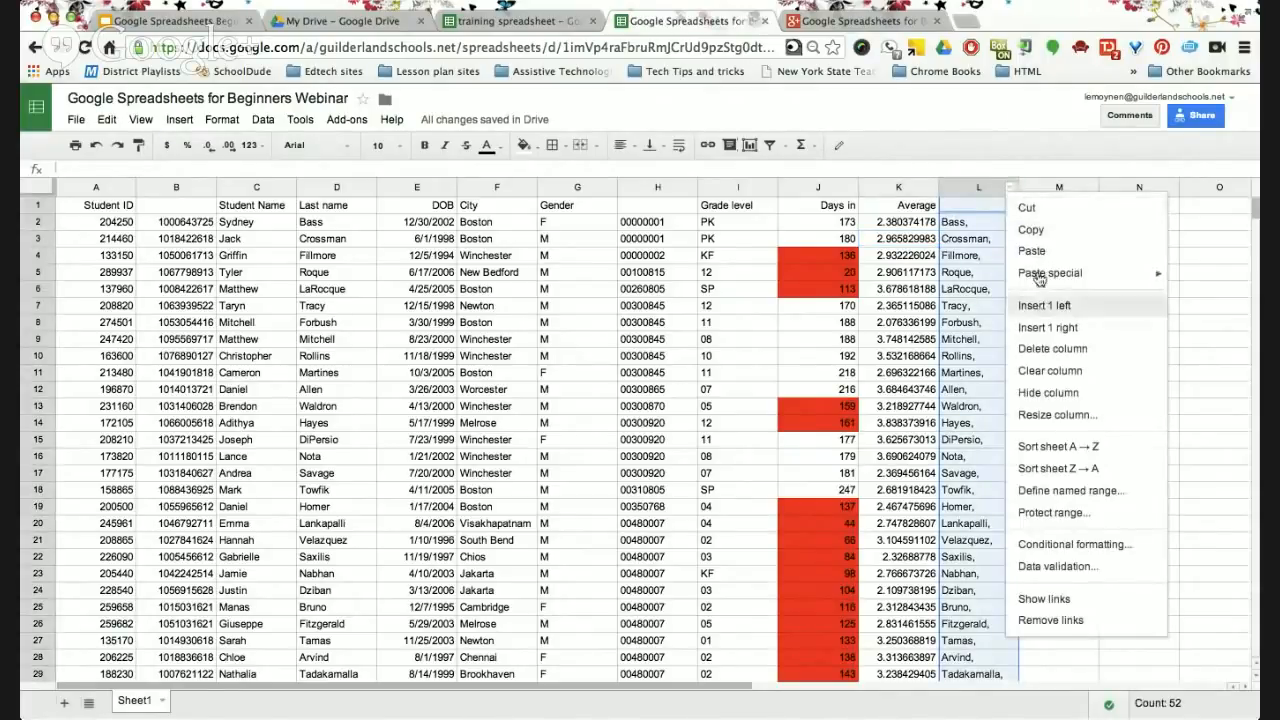
left_click(1053, 348)
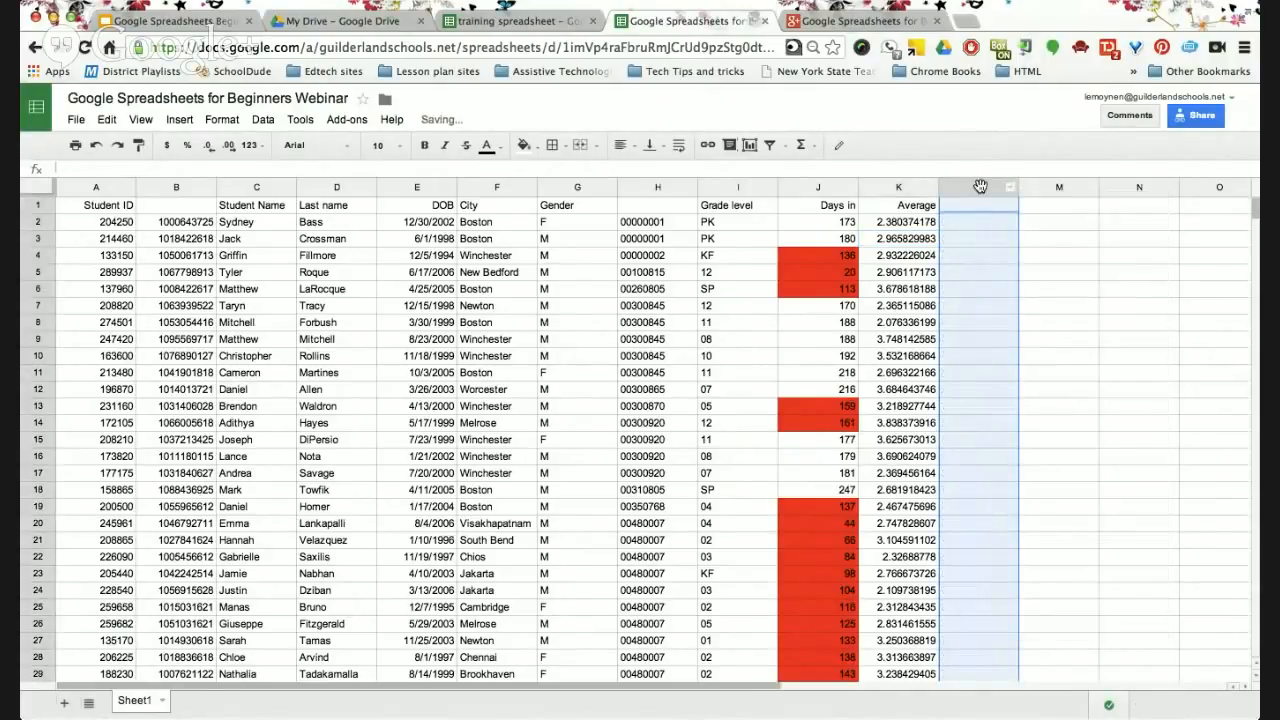
left_click(955, 222)
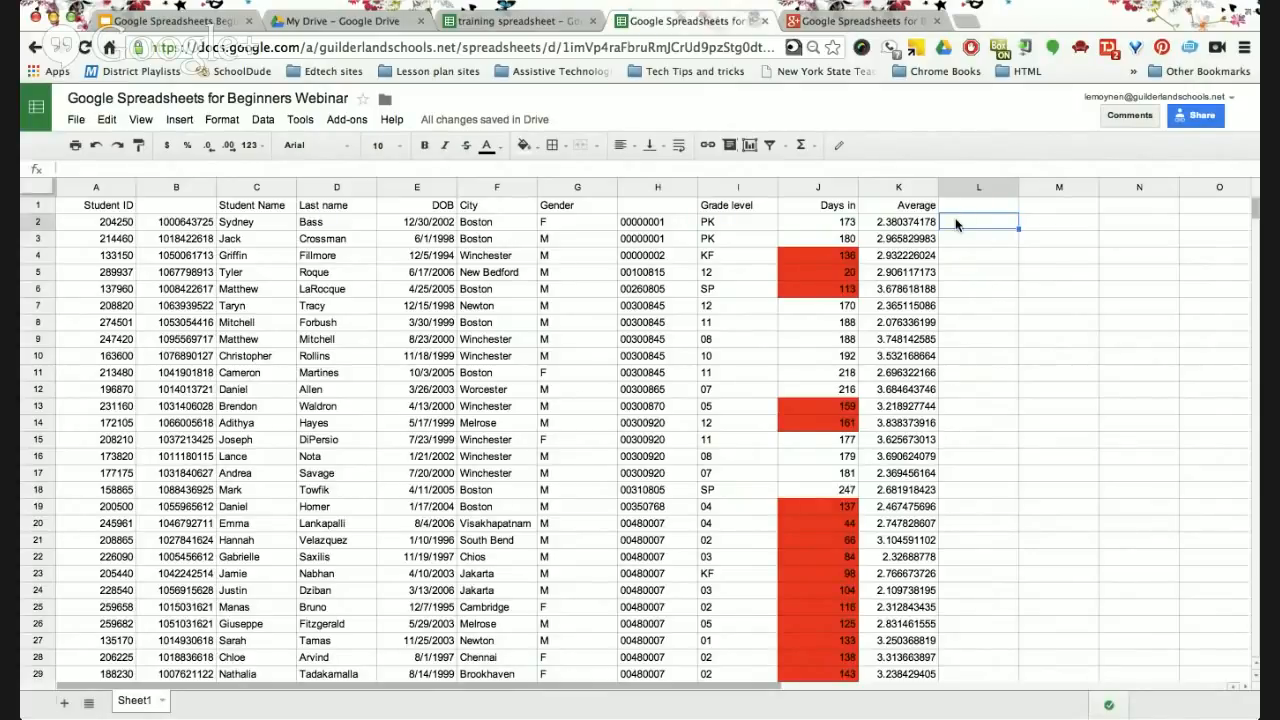
type("=")
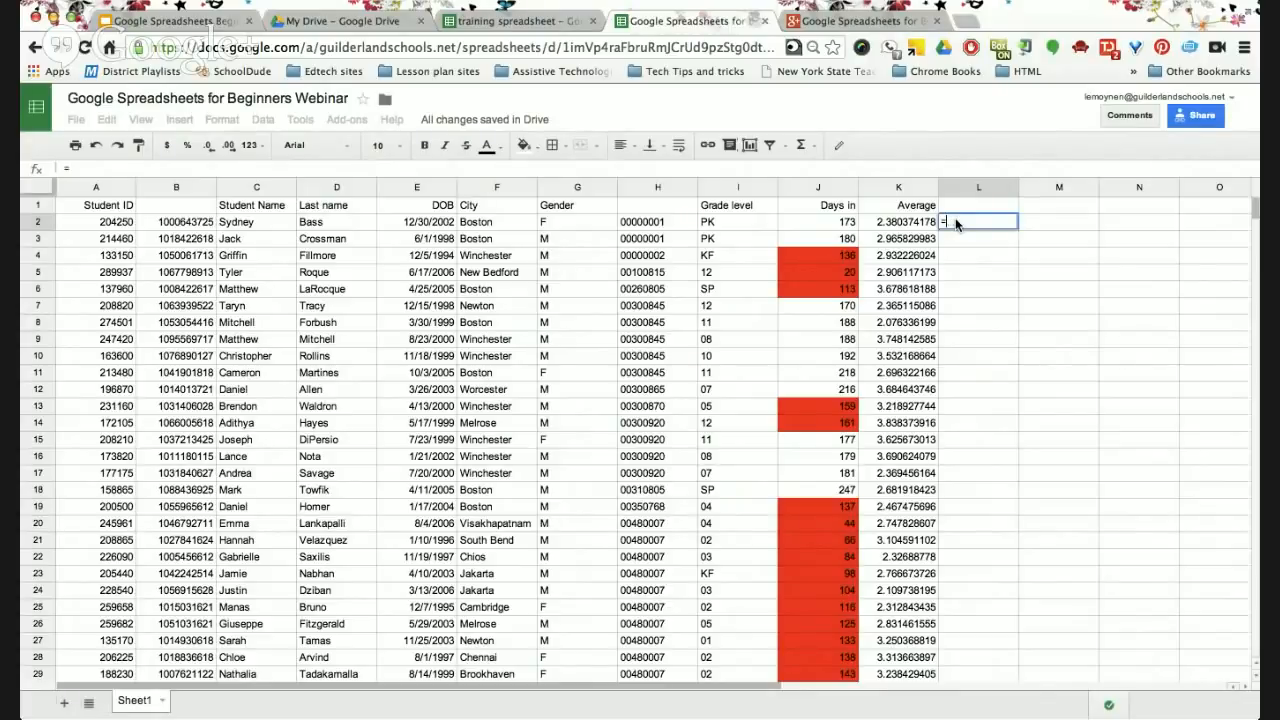
left_click(812, 146)
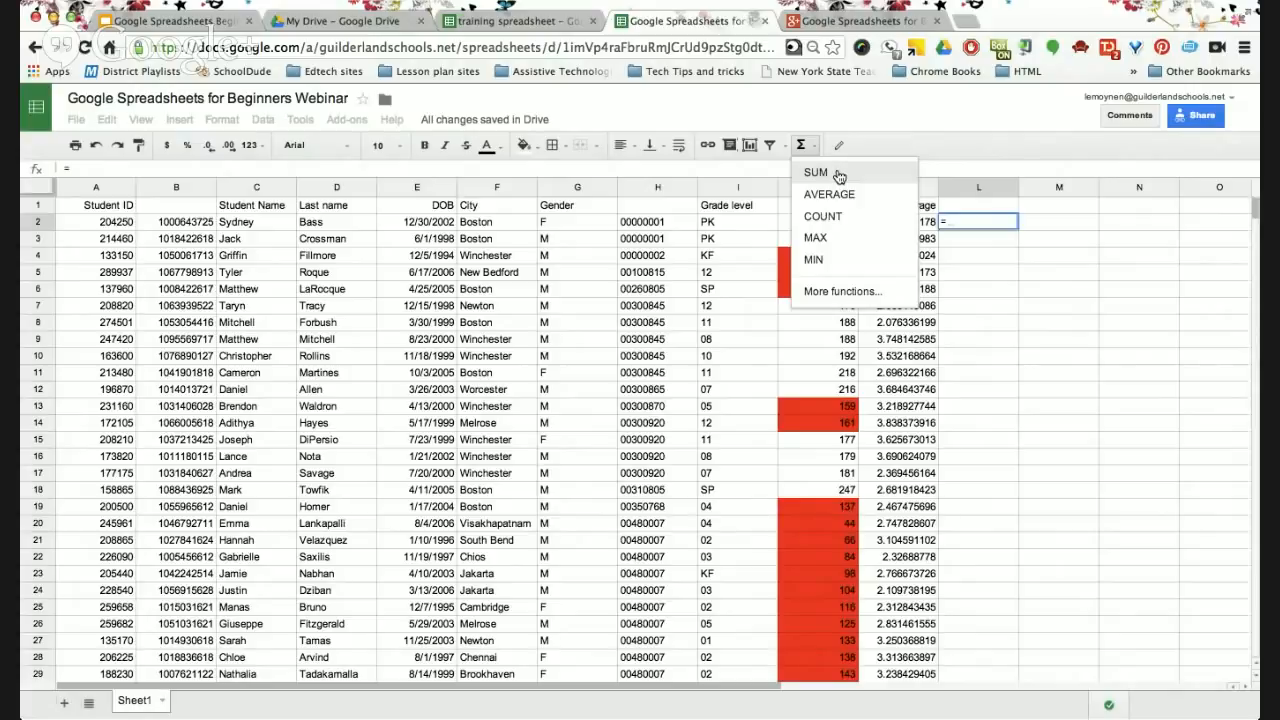
left_click(836, 184)
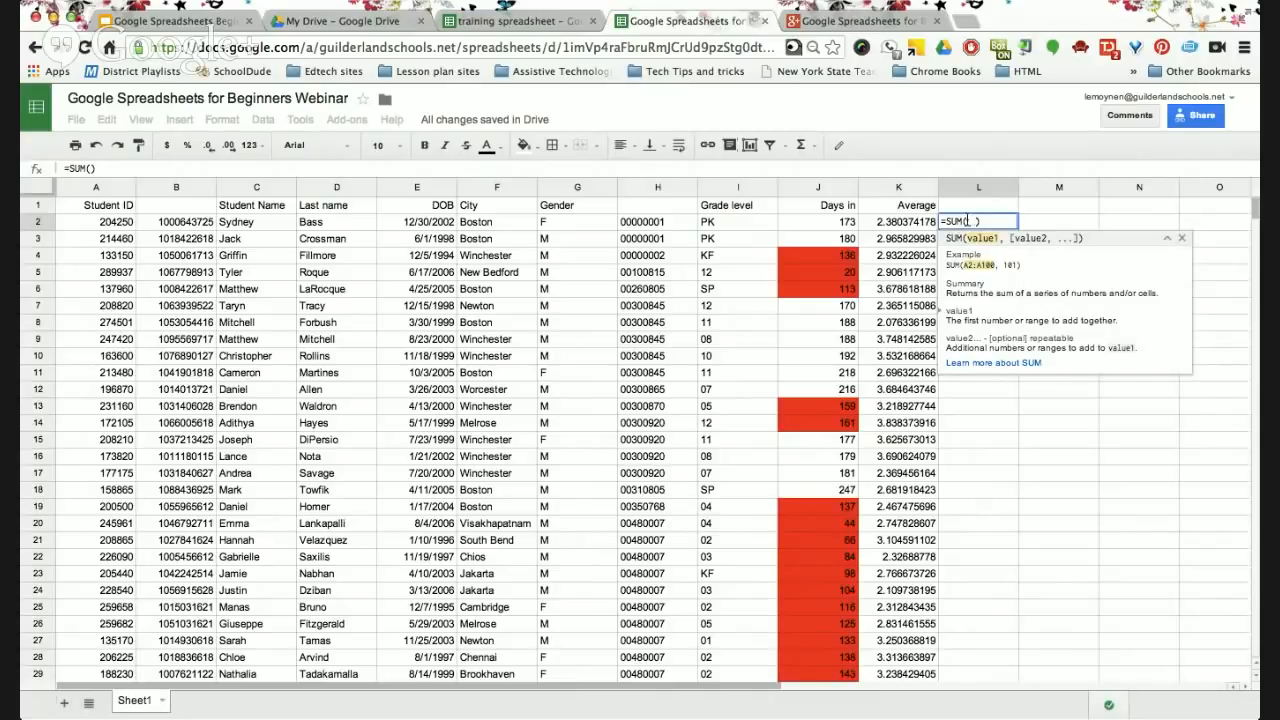
left_click(666, 222)
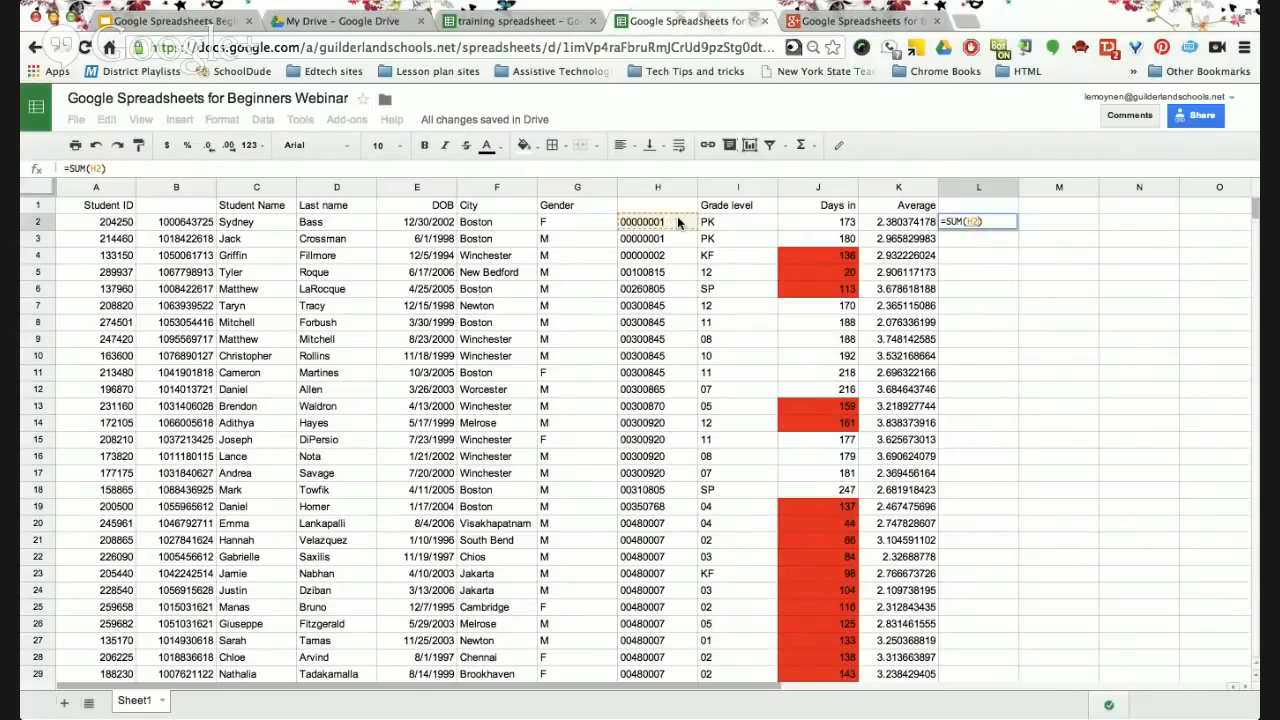
left_click(989, 221)
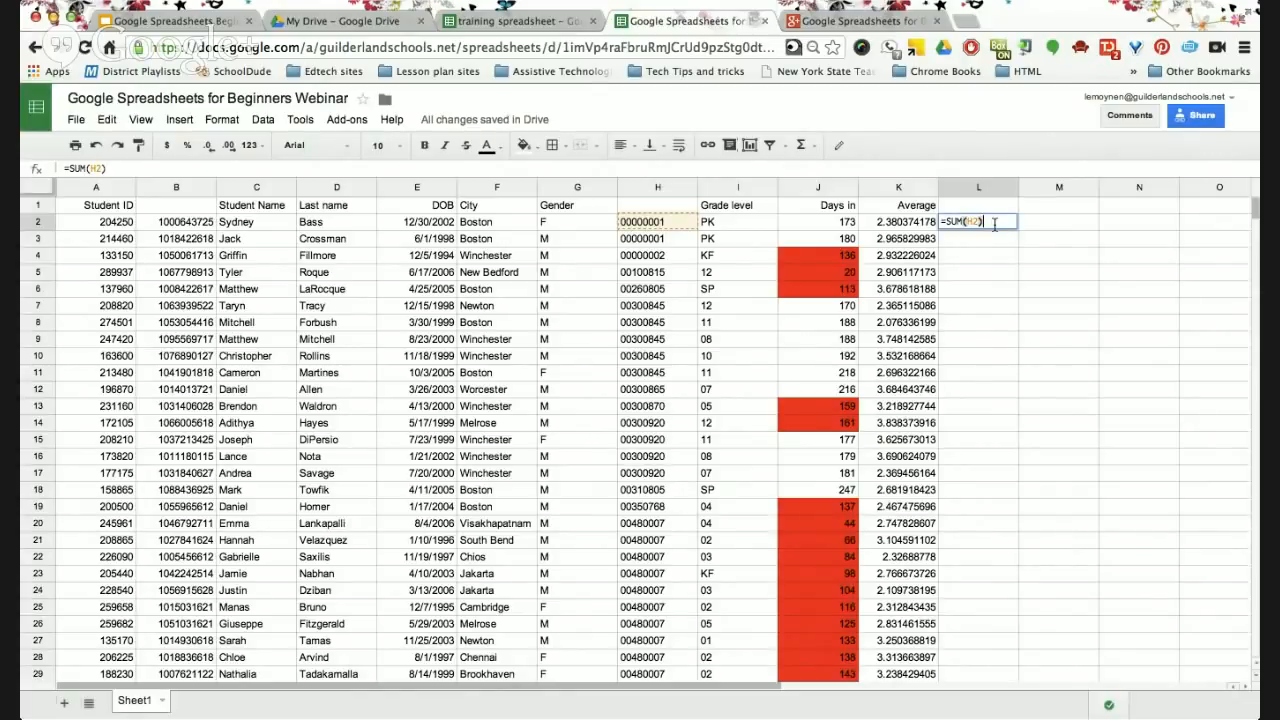
left_click(655, 241)
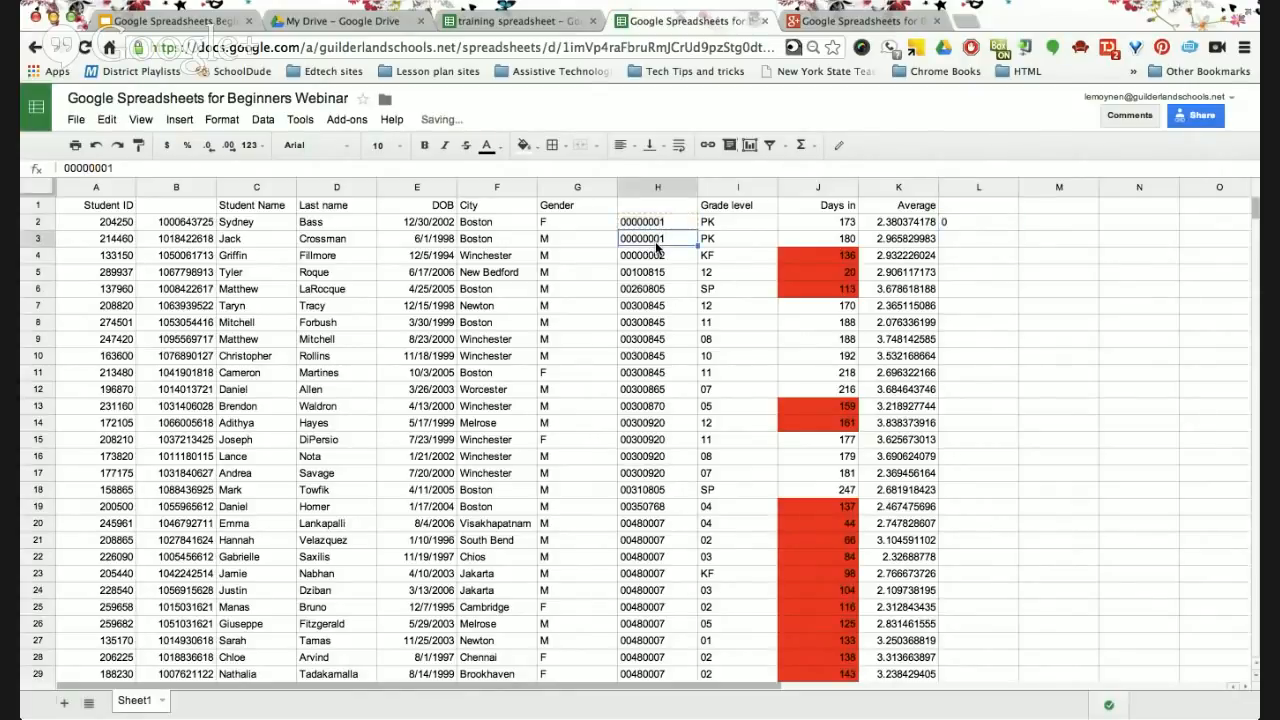
left_click(667, 225)
left_click(977, 228)
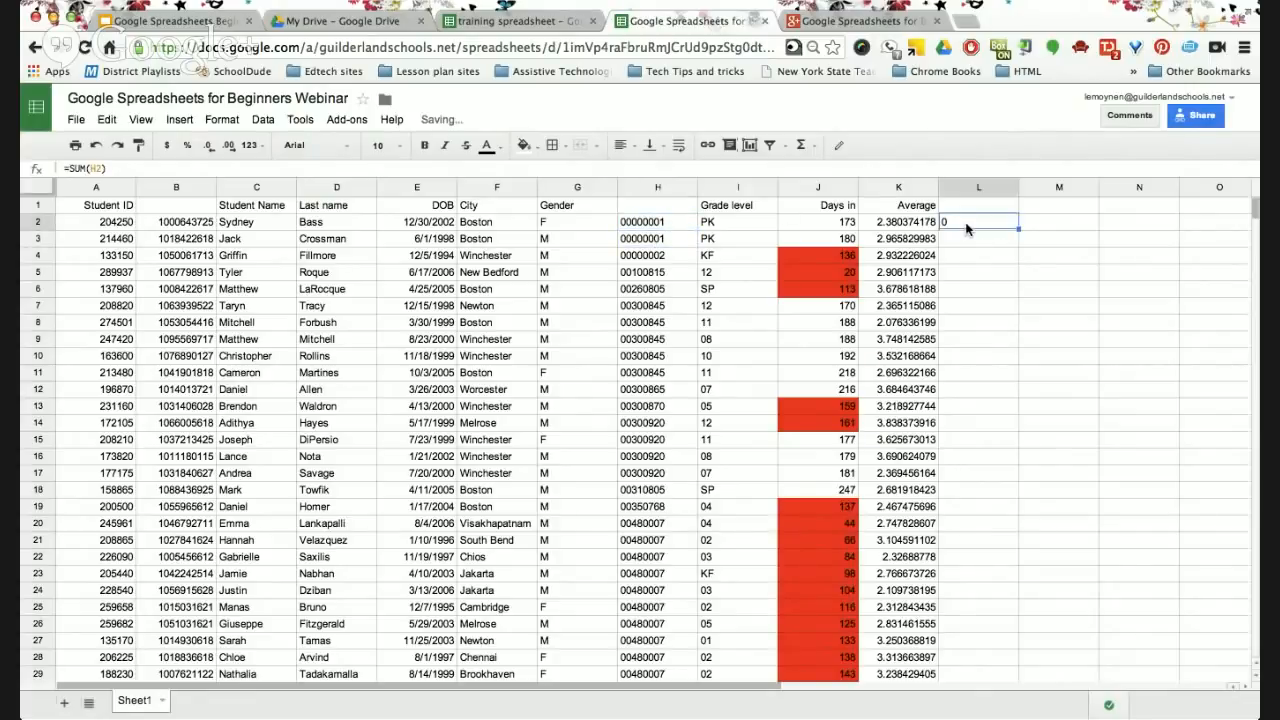
left_click(811, 145)
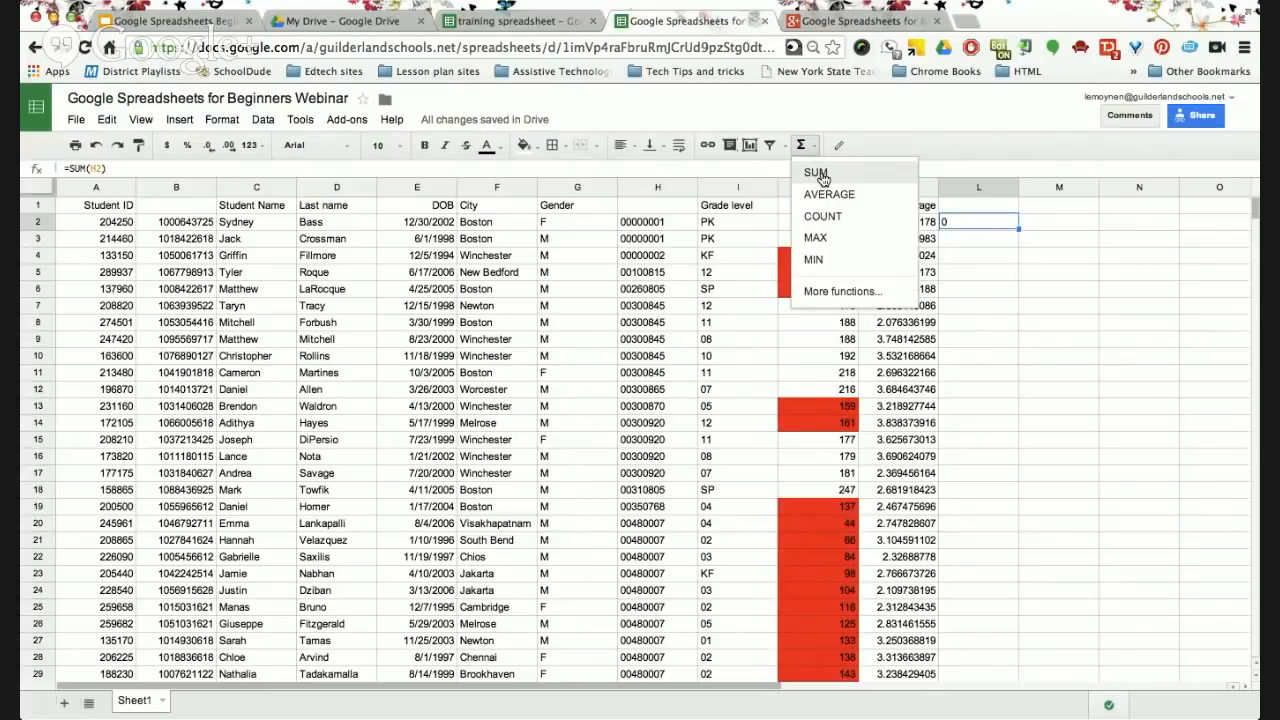
left_click(967, 217)
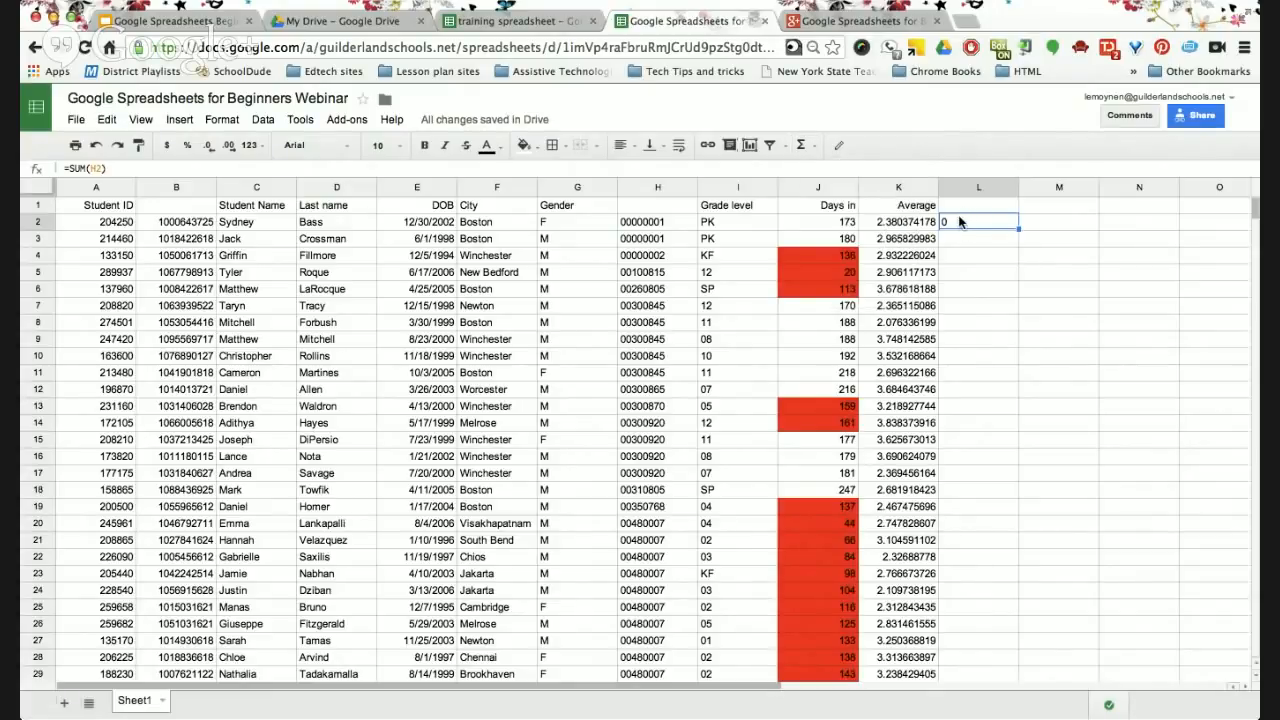
left_click(96, 146)
left_click(806, 145)
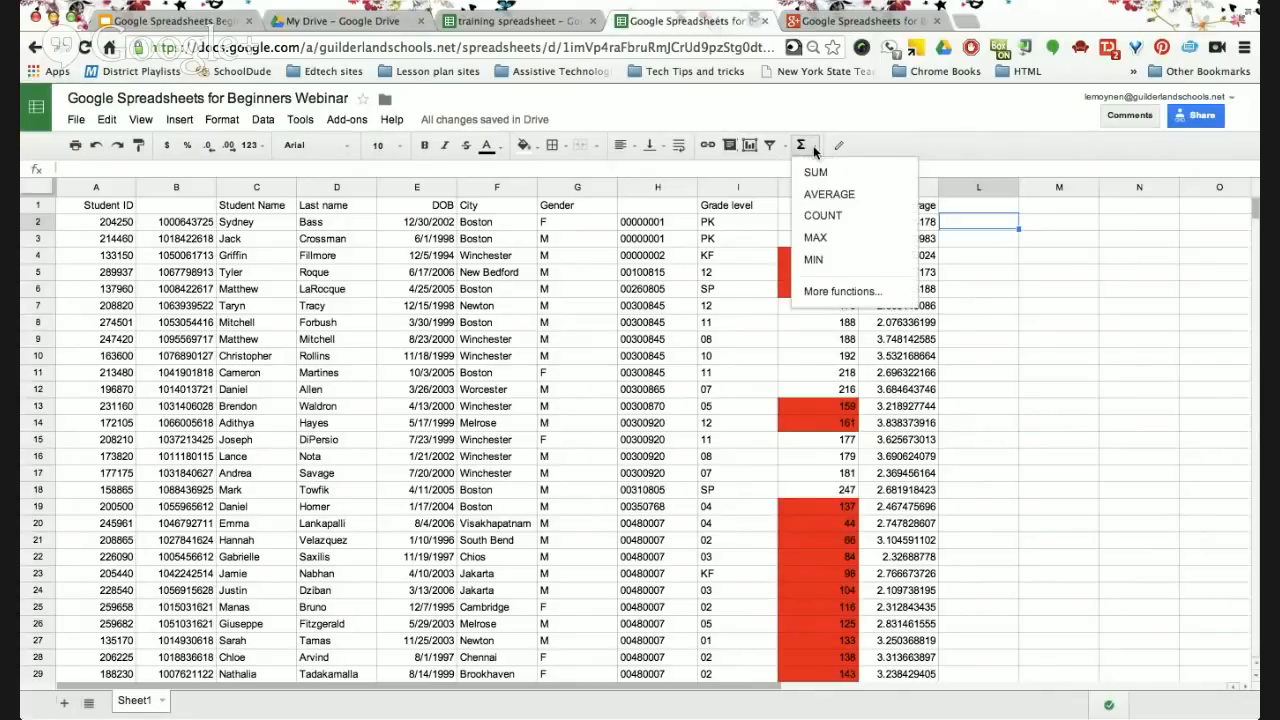
left_click(846, 197)
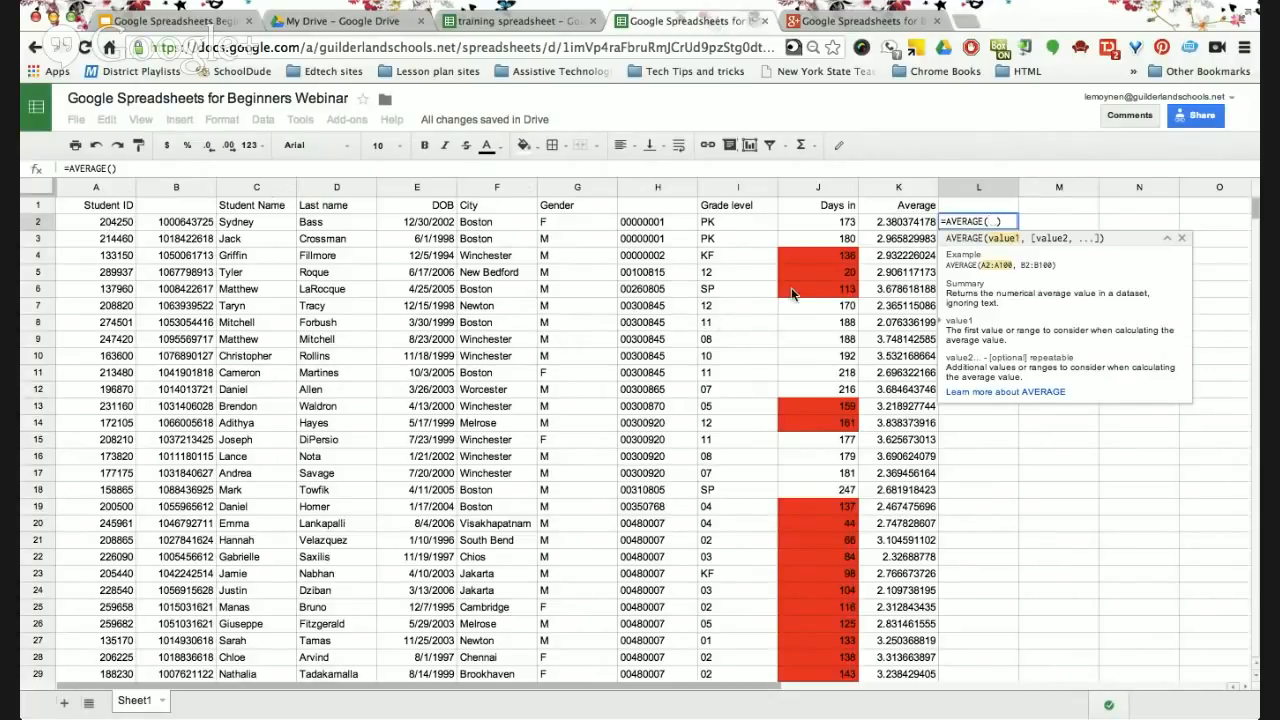
left_click(991, 226)
left_click(991, 224)
type("A:")
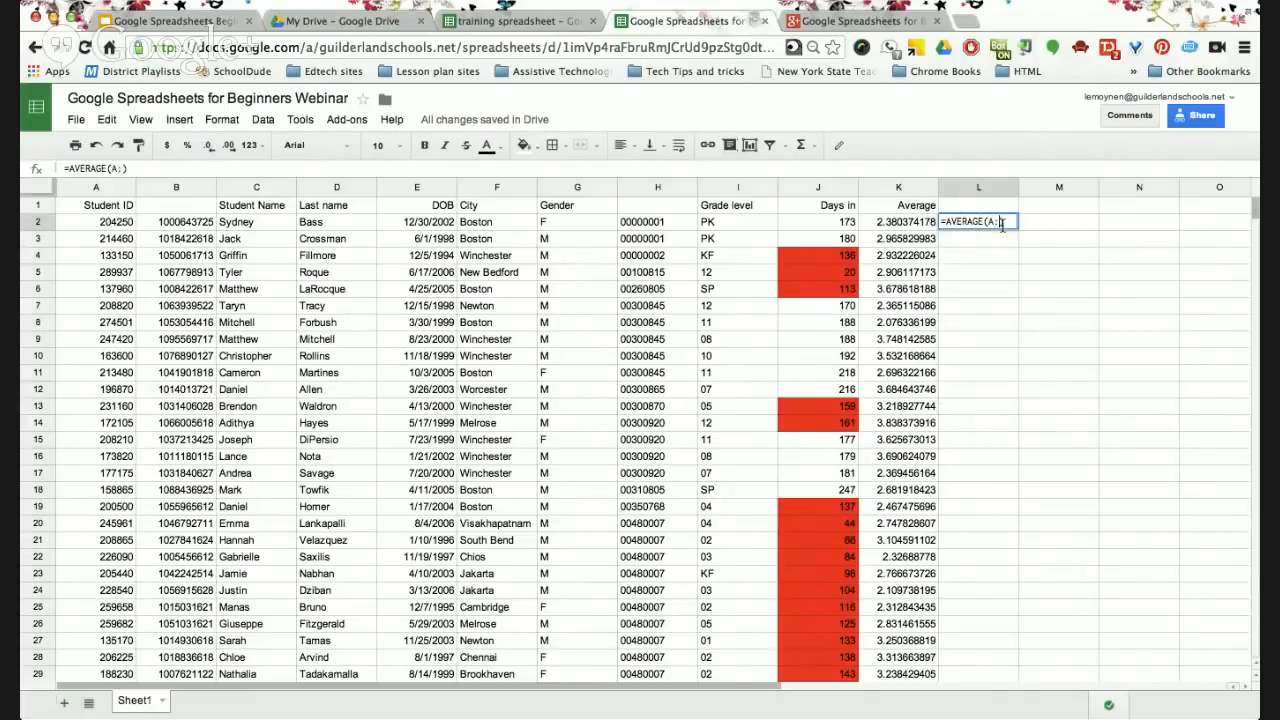
type("2, ")
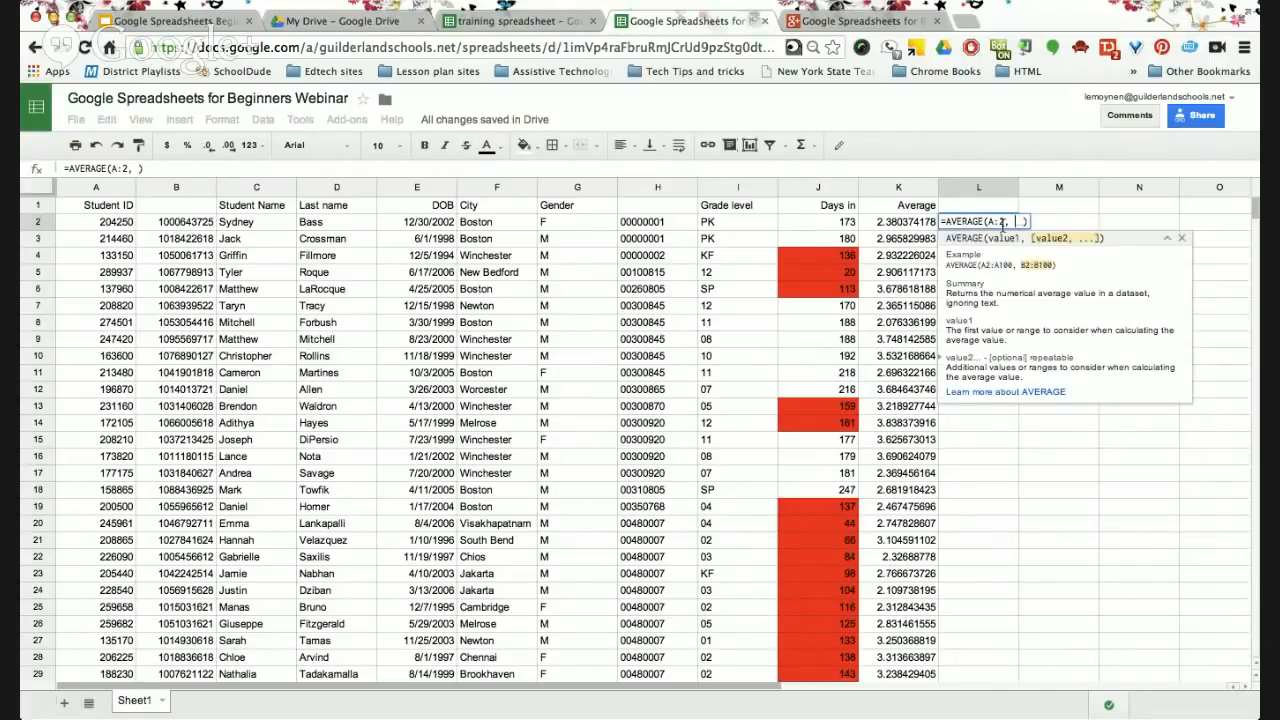
type("A")
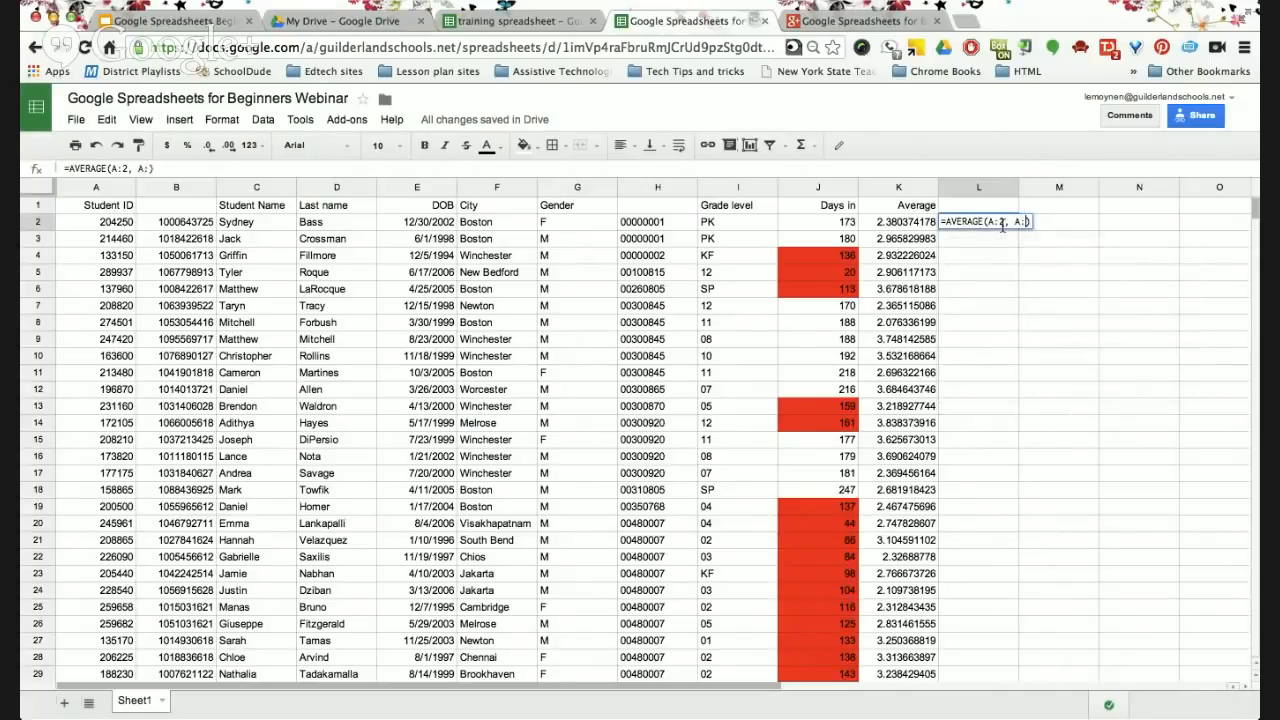
key("BackSpace")
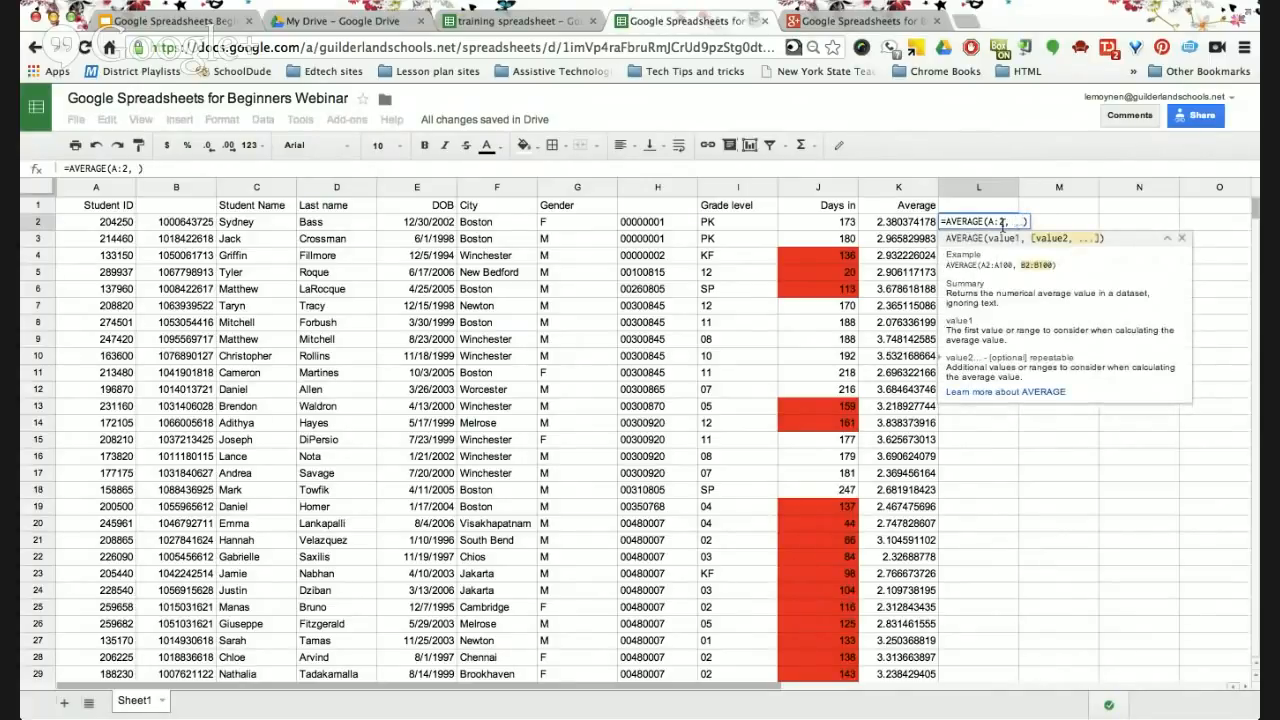
type("B")
key("BackSpace")
type("b")
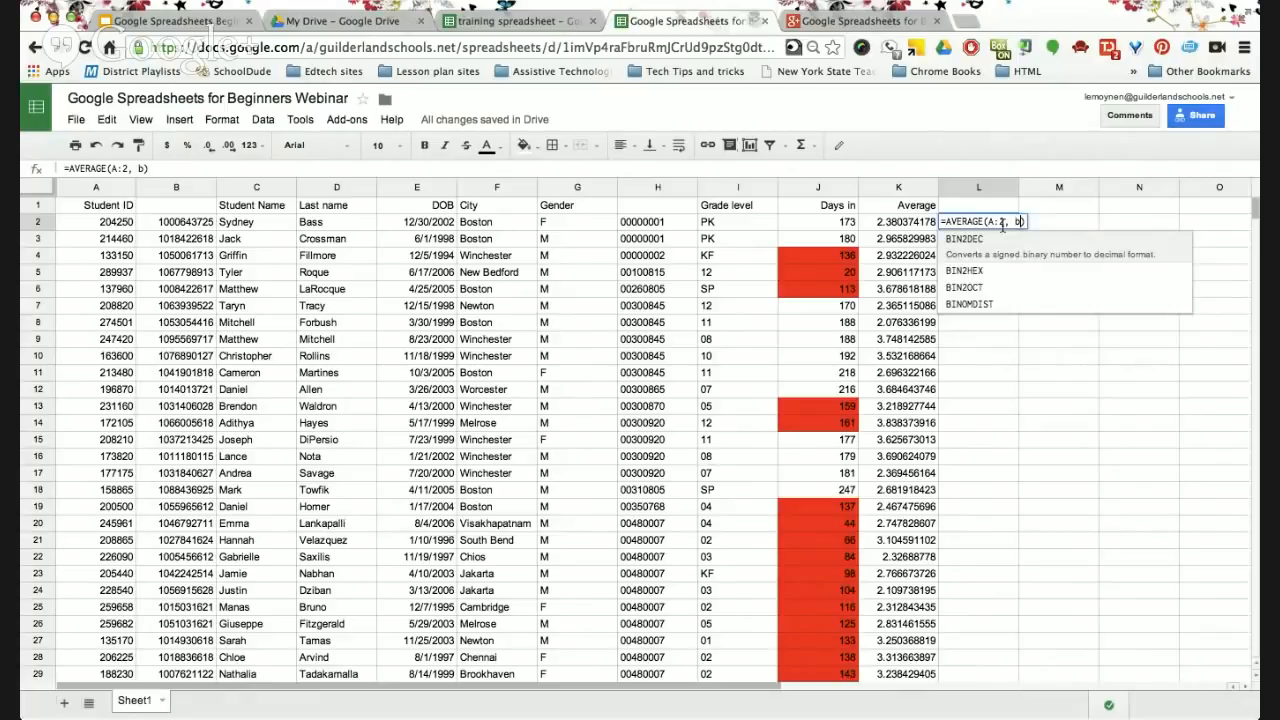
key("BackSpace")
type("B:")
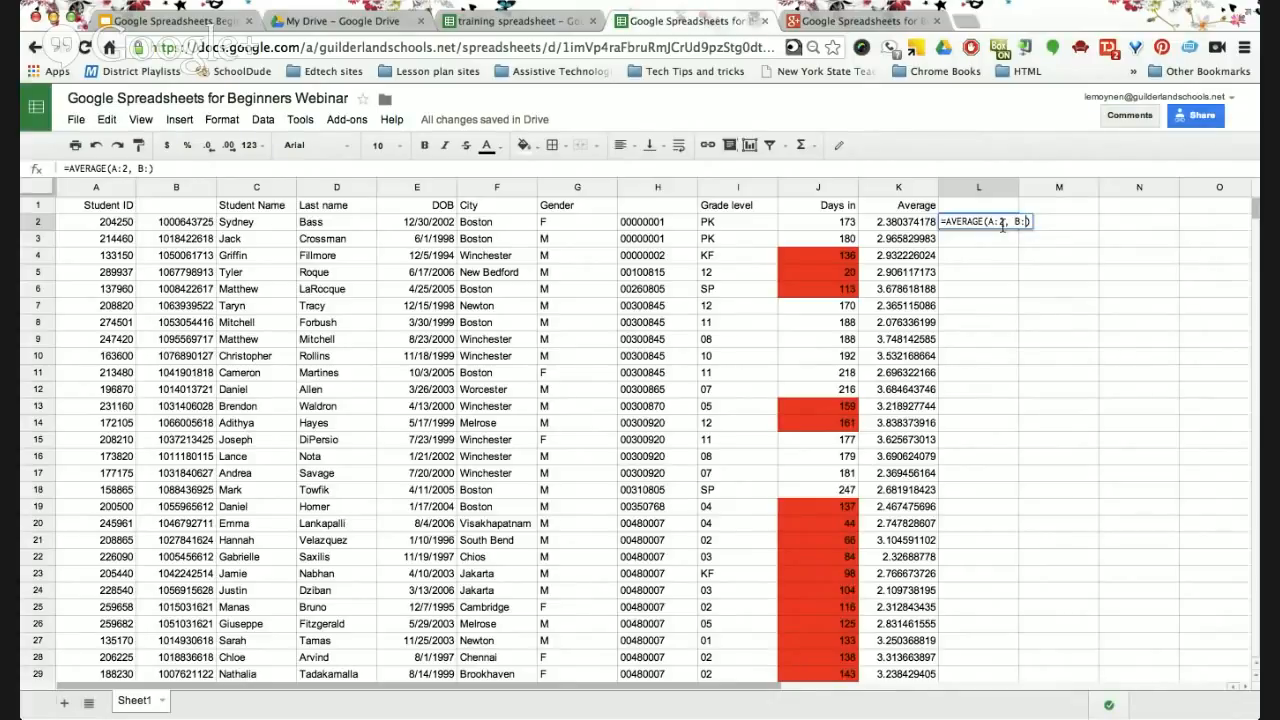
type("2")
key("Return")
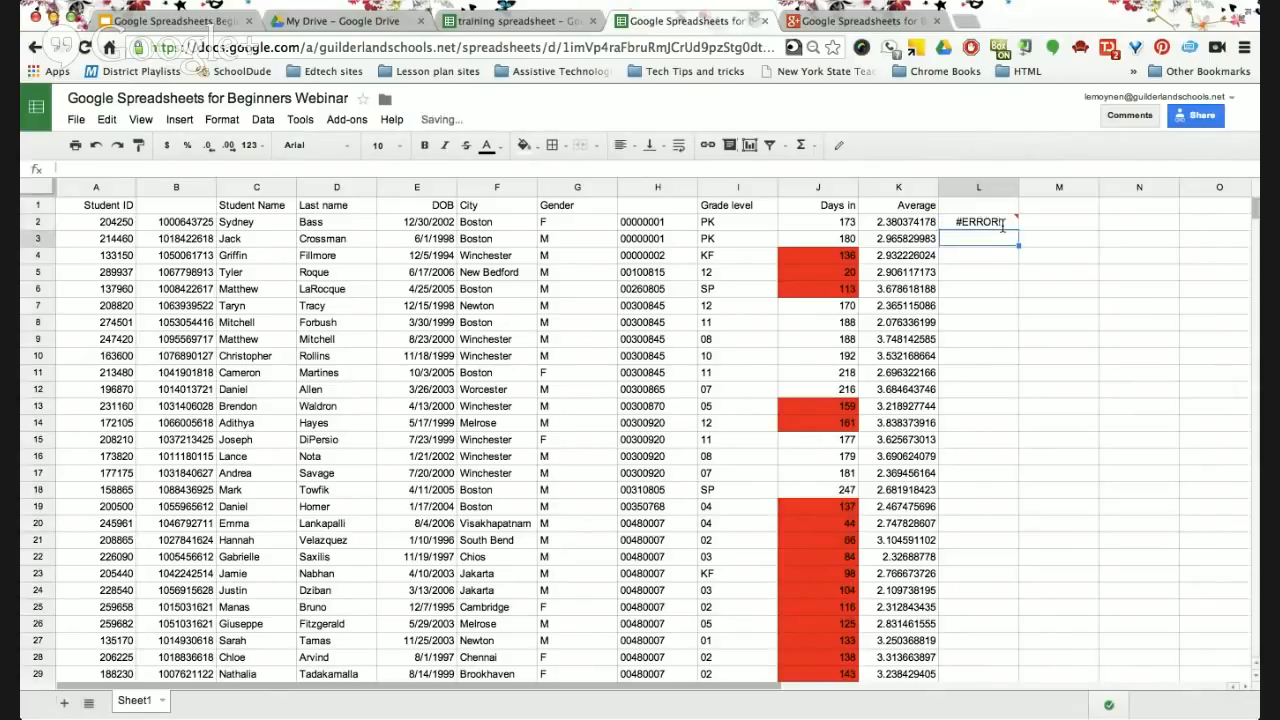
left_click(985, 221)
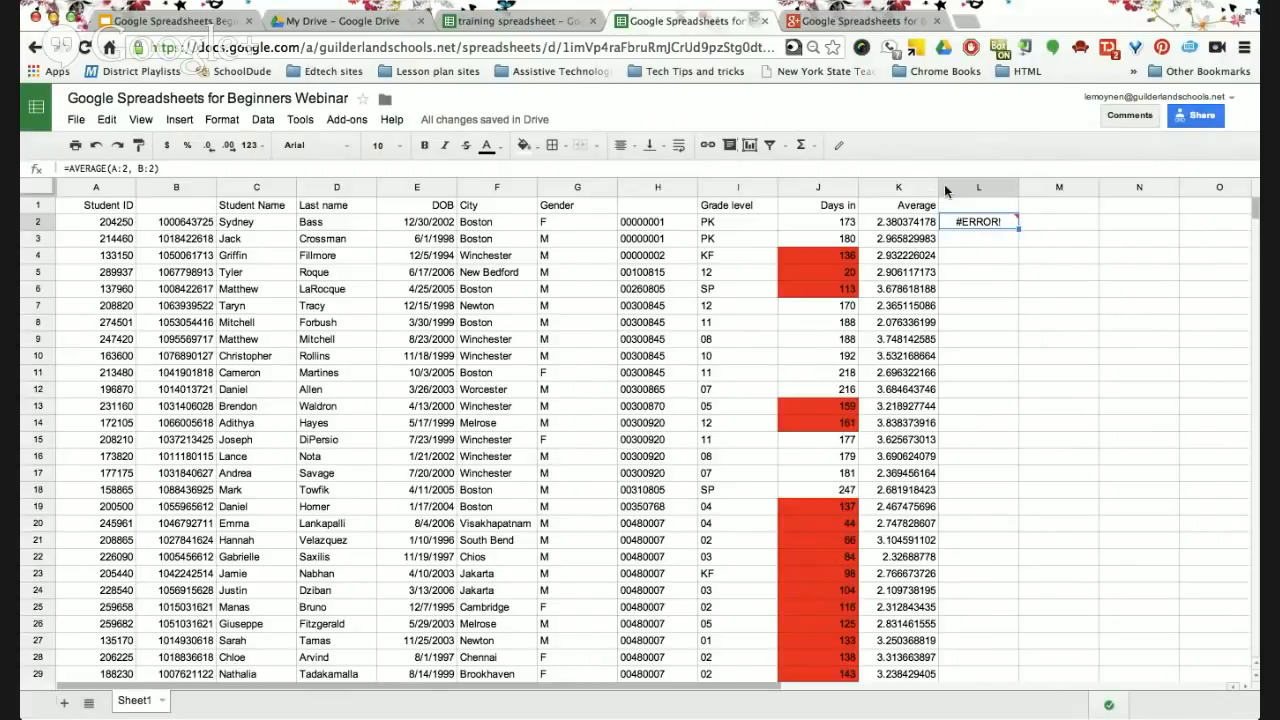
left_click(96, 145)
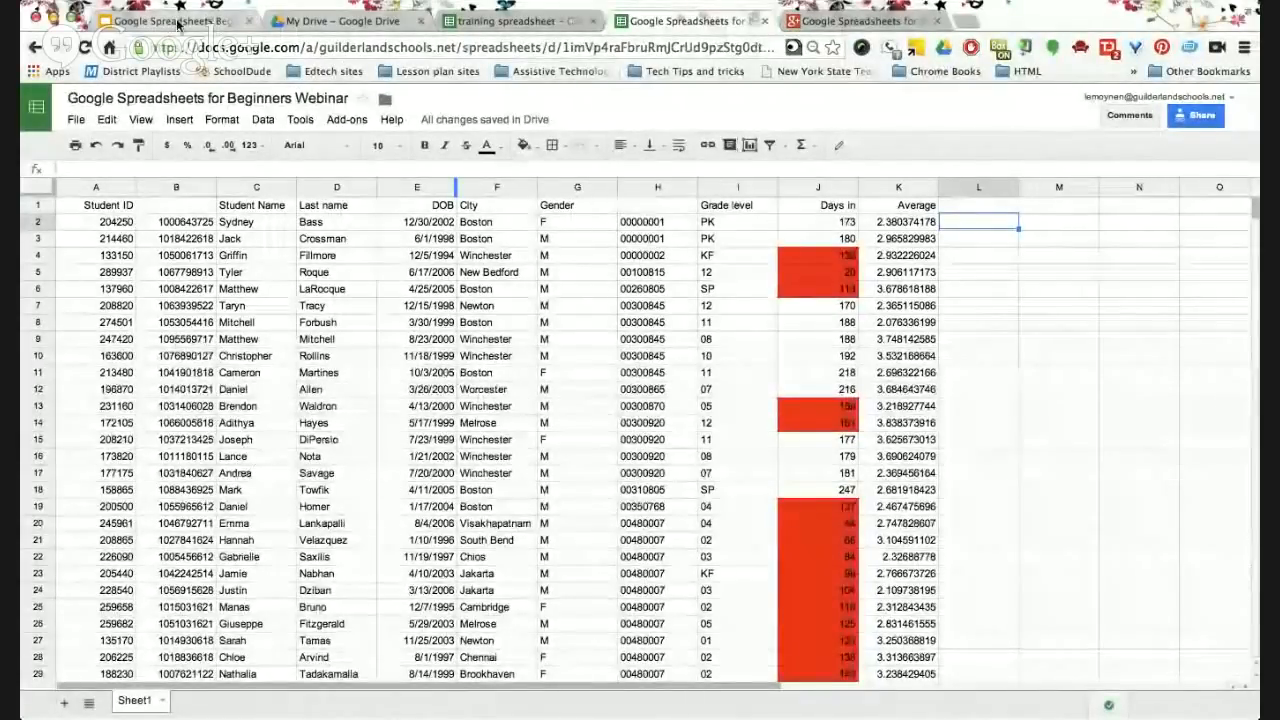
key("ctrl+1")
scroll(110, 600, "down", 2)
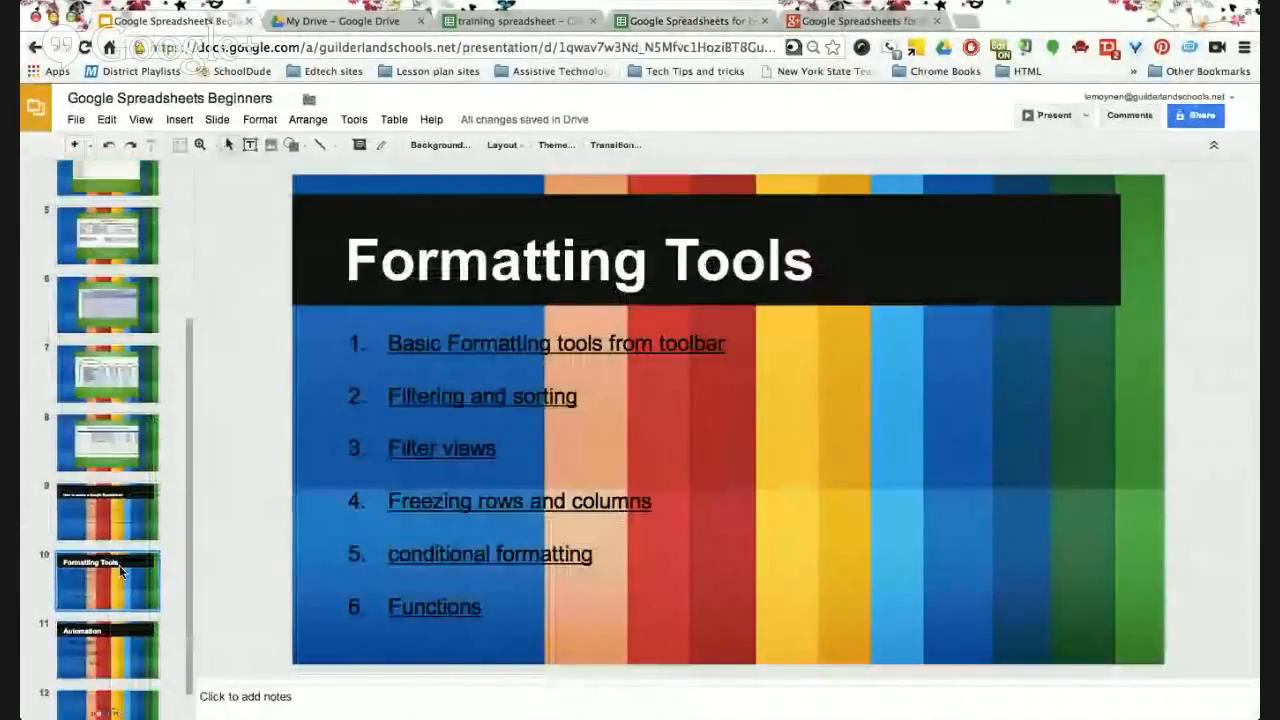
left_click(111, 653)
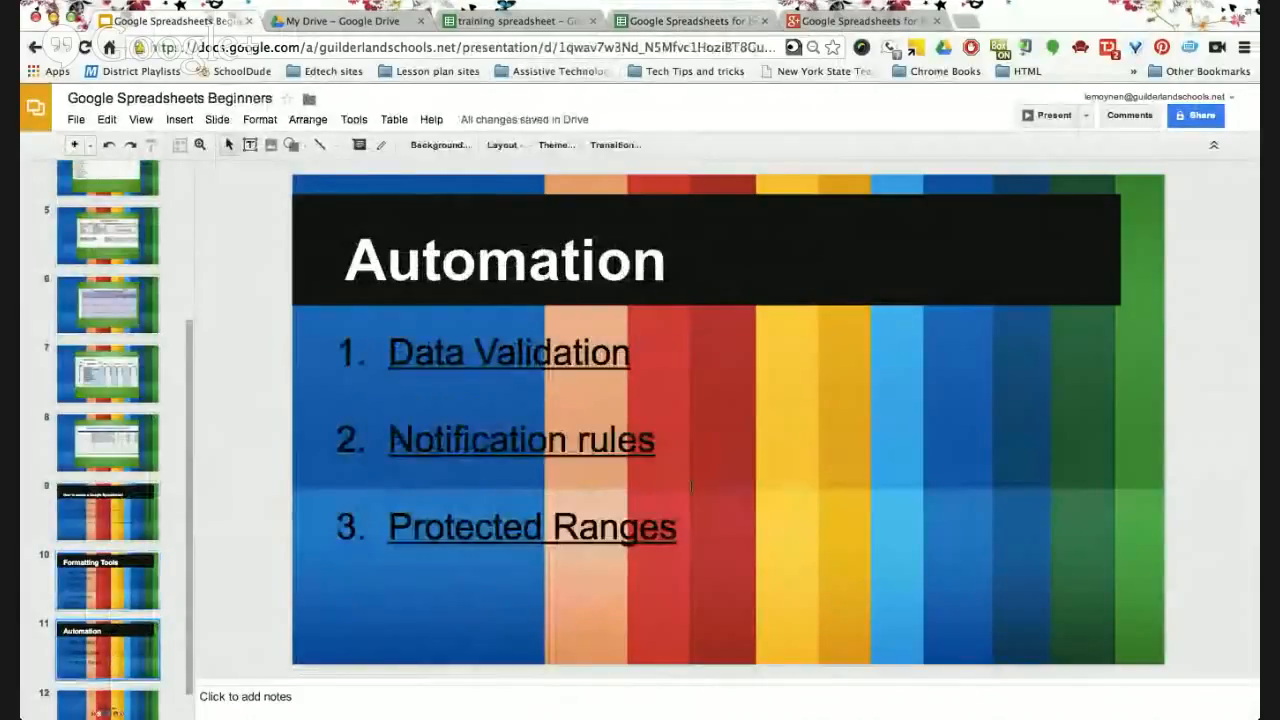
key("Down")
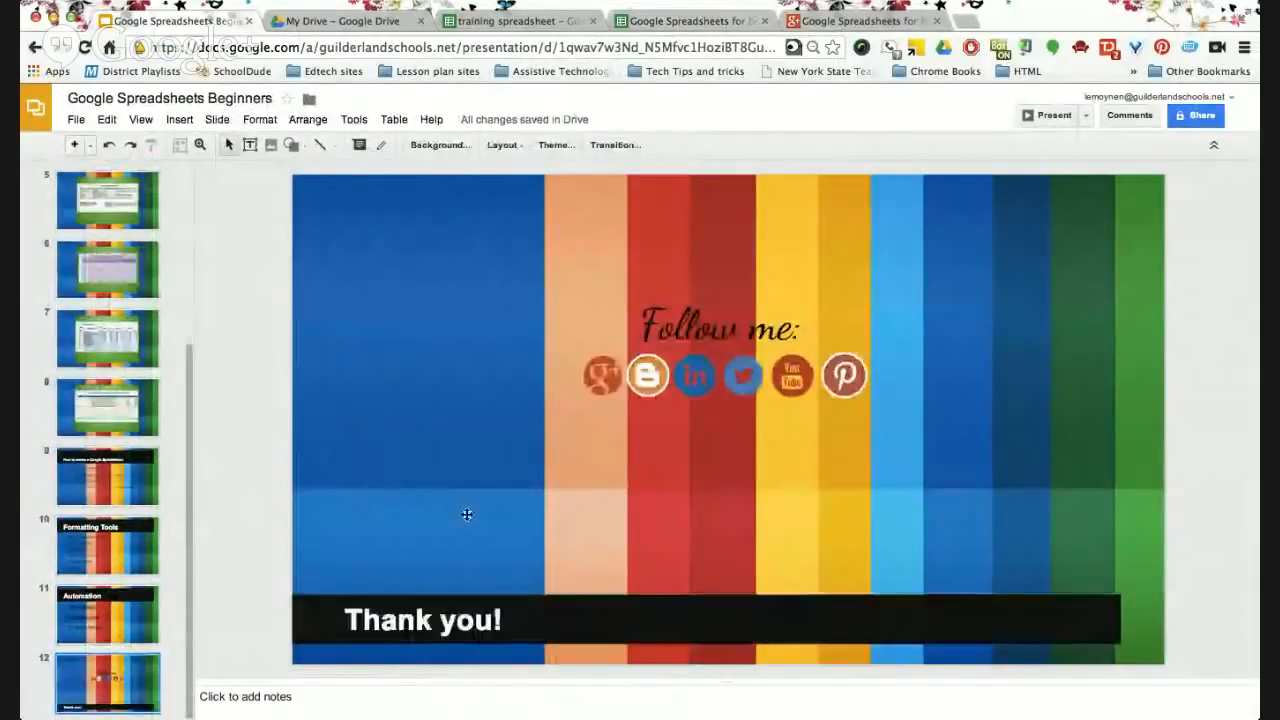
left_click(92, 598)
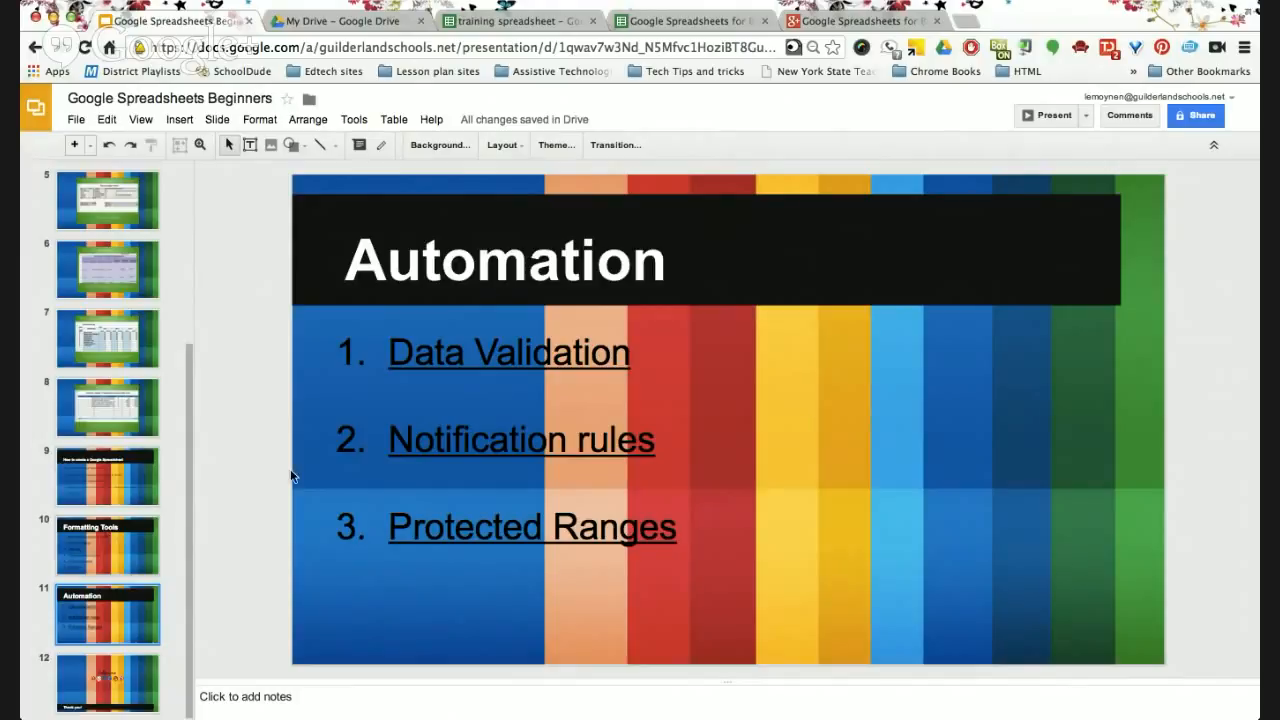
left_click(658, 24)
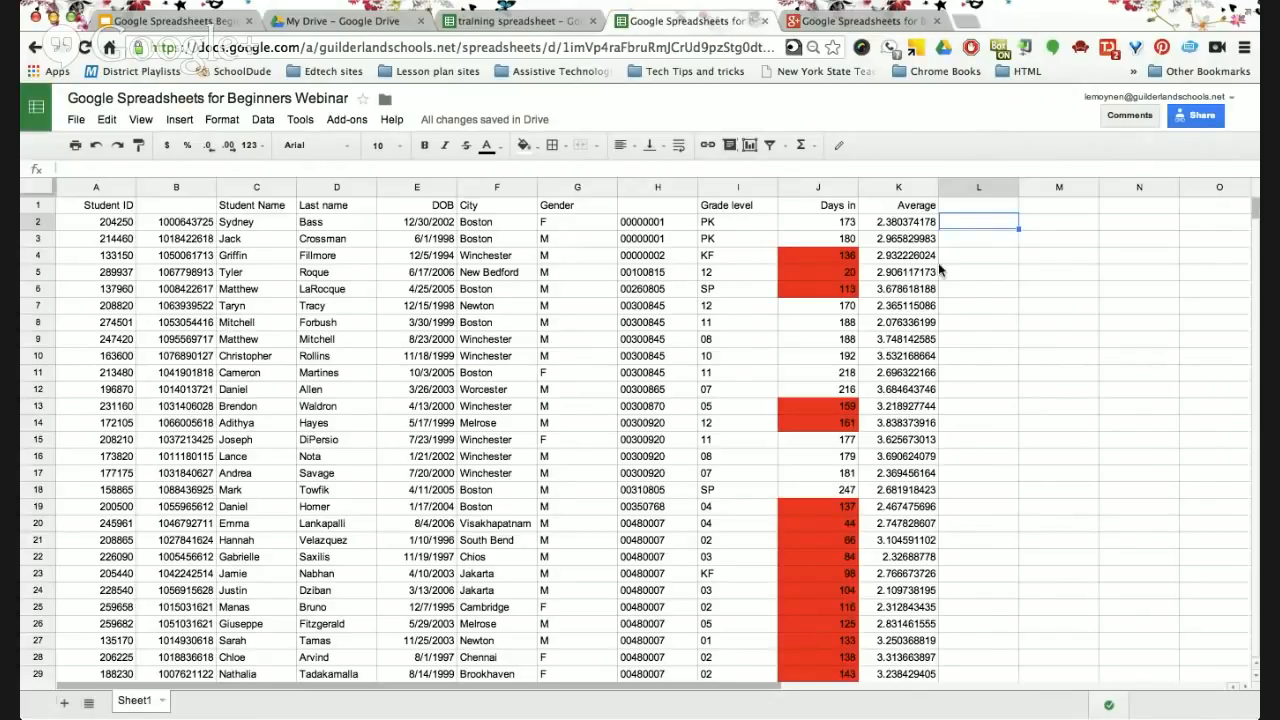
- Enter 'Email addresses' in cell L1 next to the Average column
left_click(972, 208)
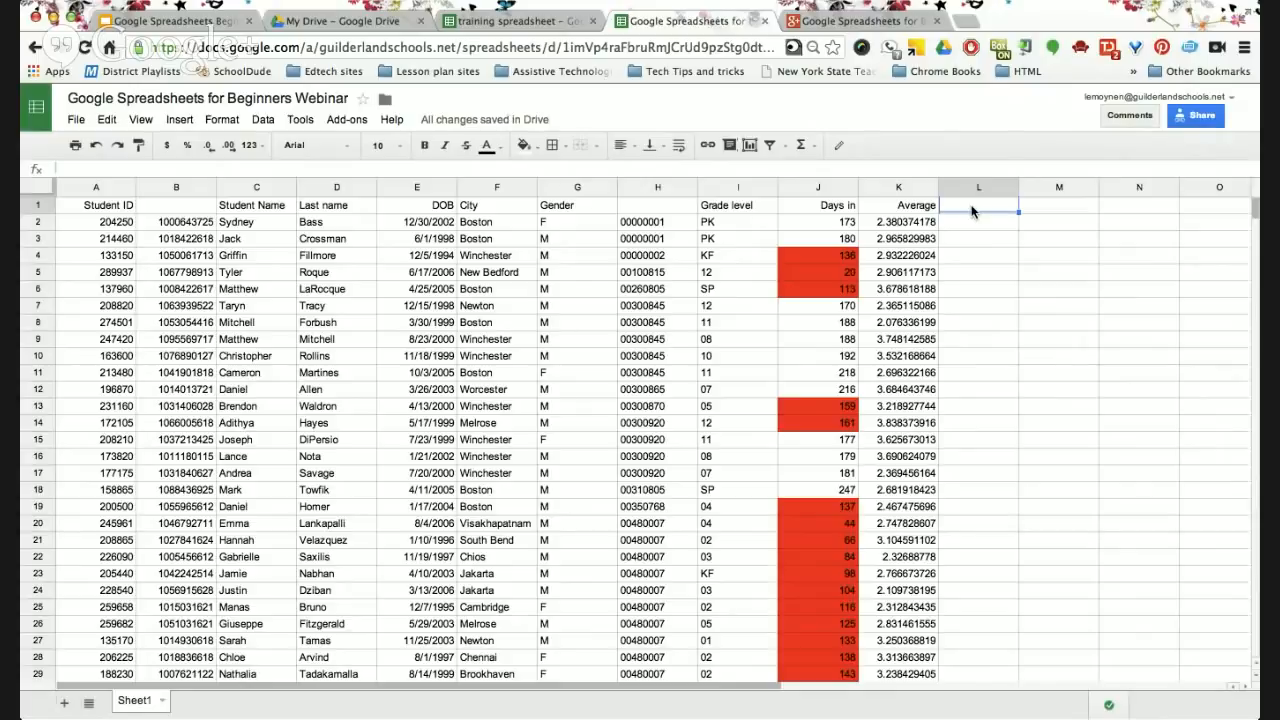
type("Email addresses")
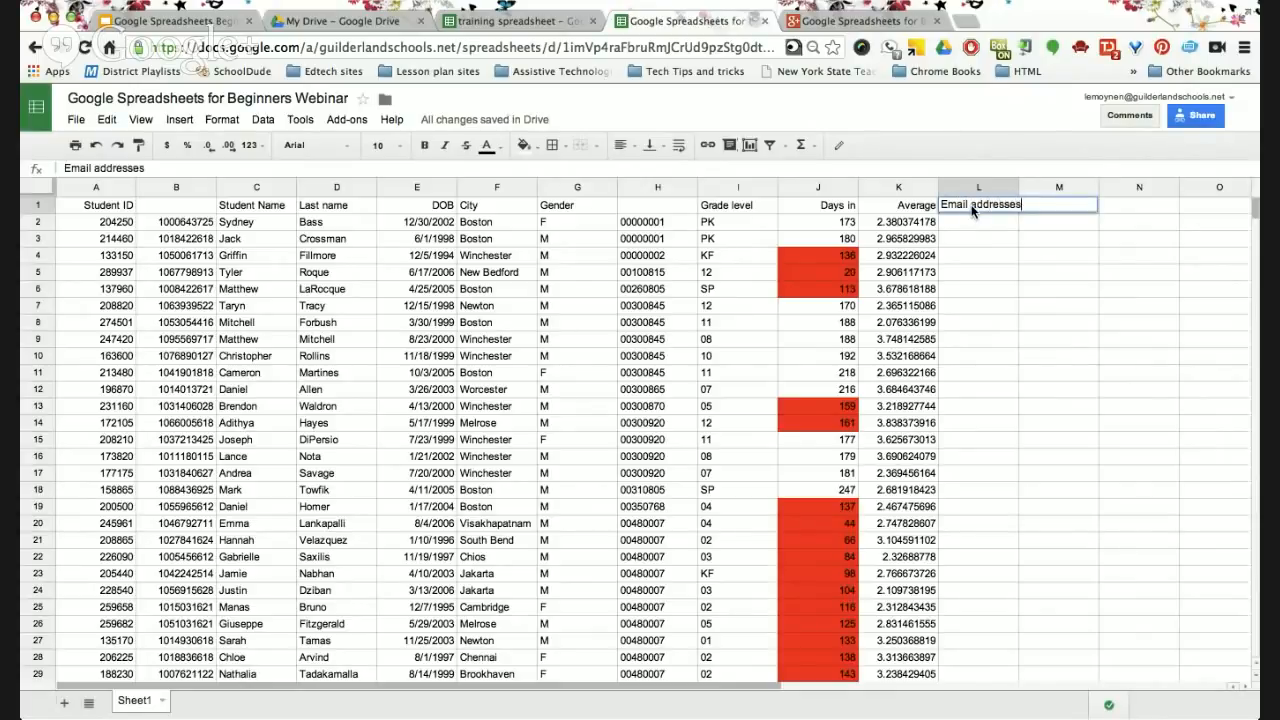
key("Return")
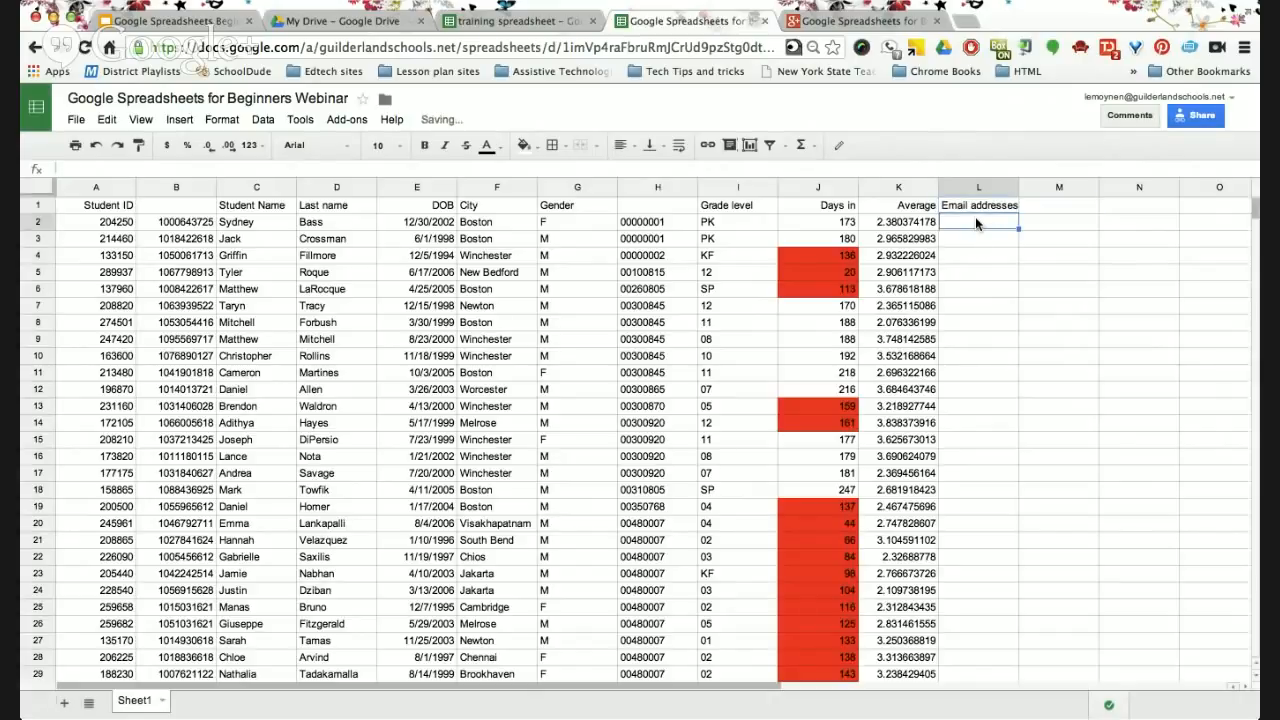
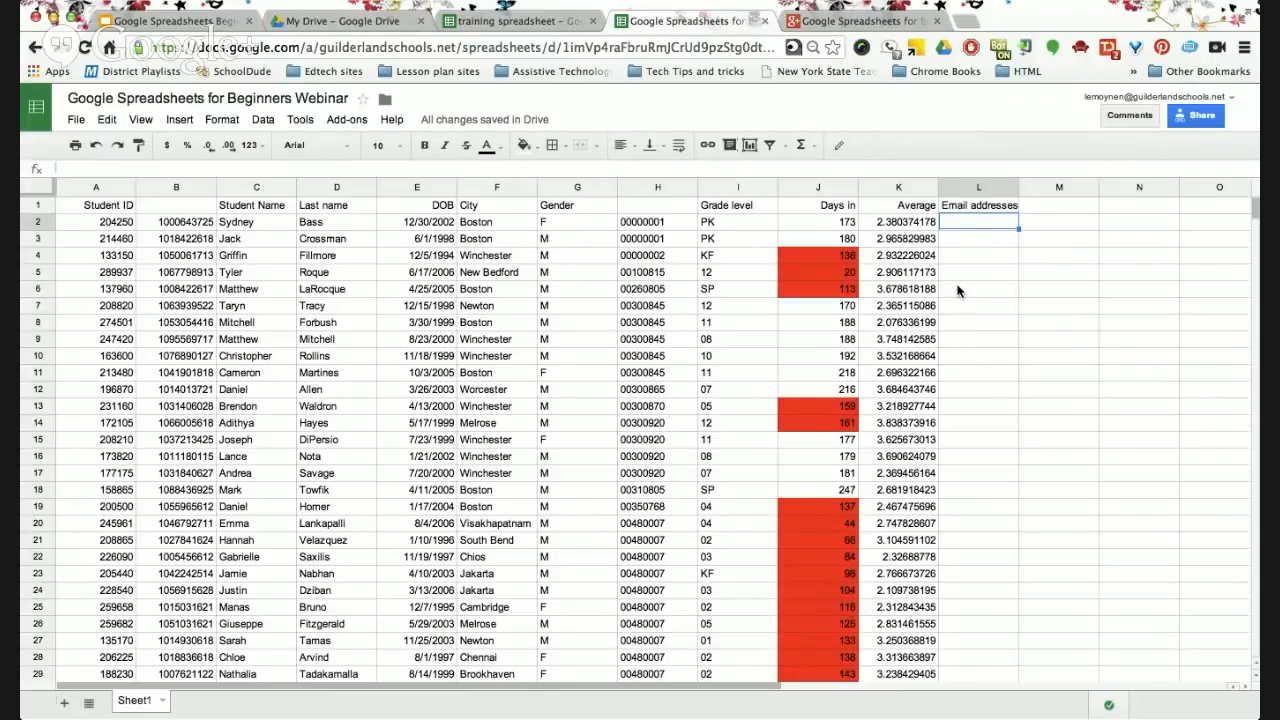
- Open the Data validation dialog for cell L2 from its right-click menu
left_click(263, 120)
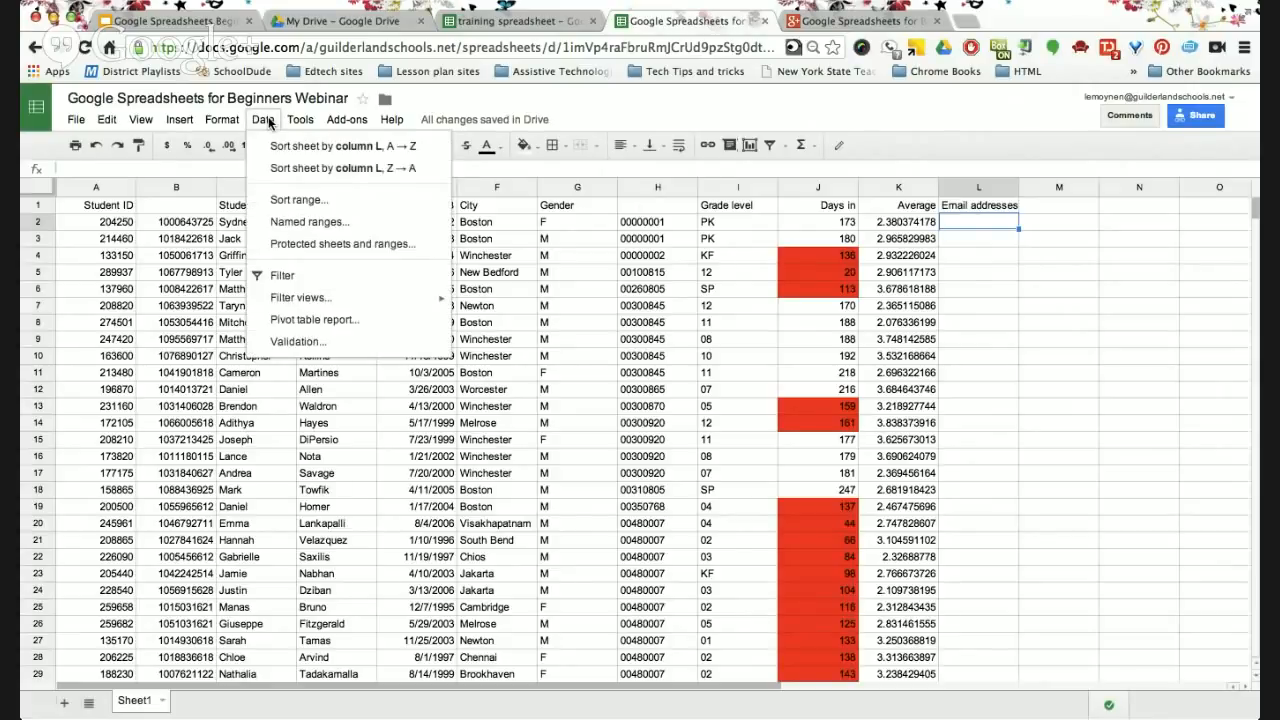
left_click(293, 341)
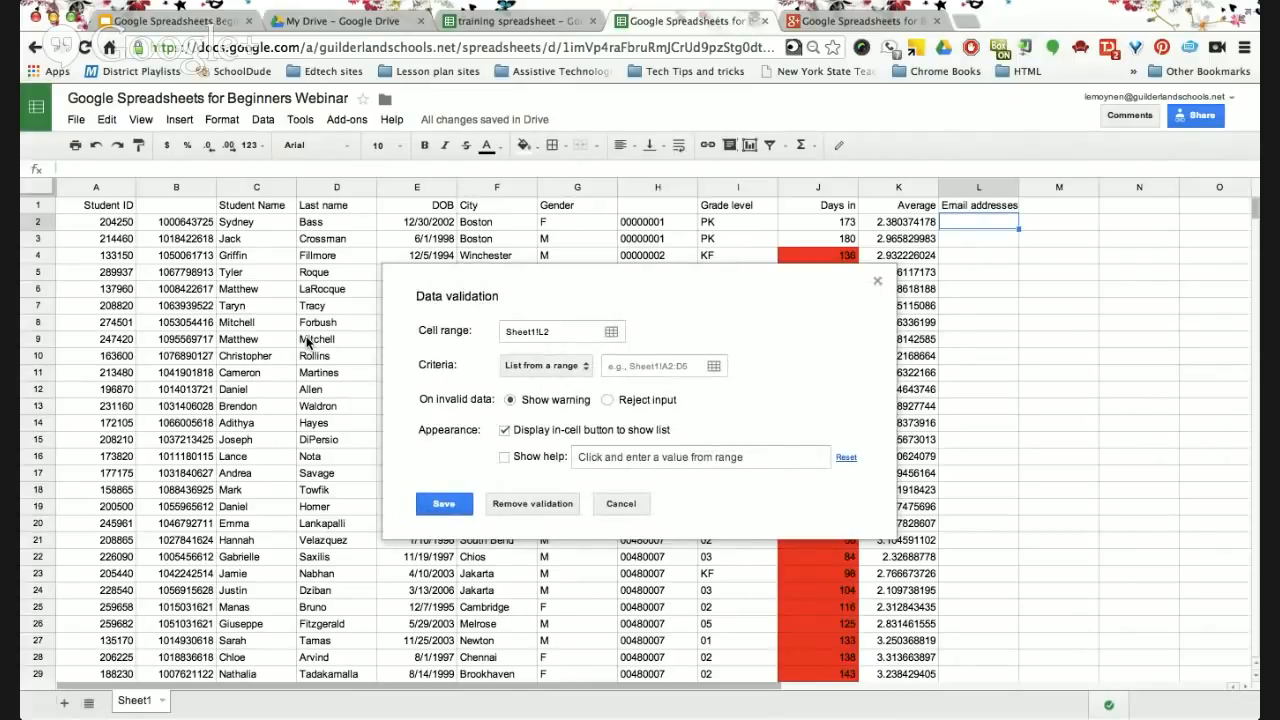
left_click(877, 281)
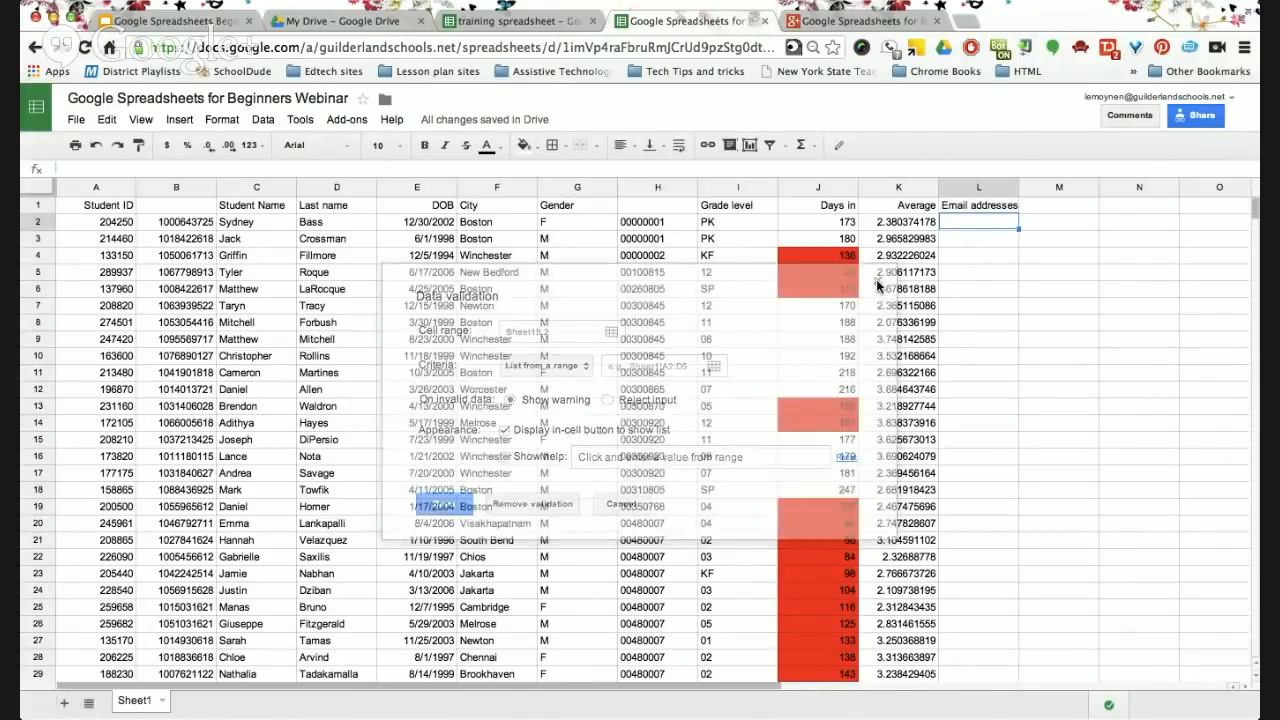
right_click(977, 222)
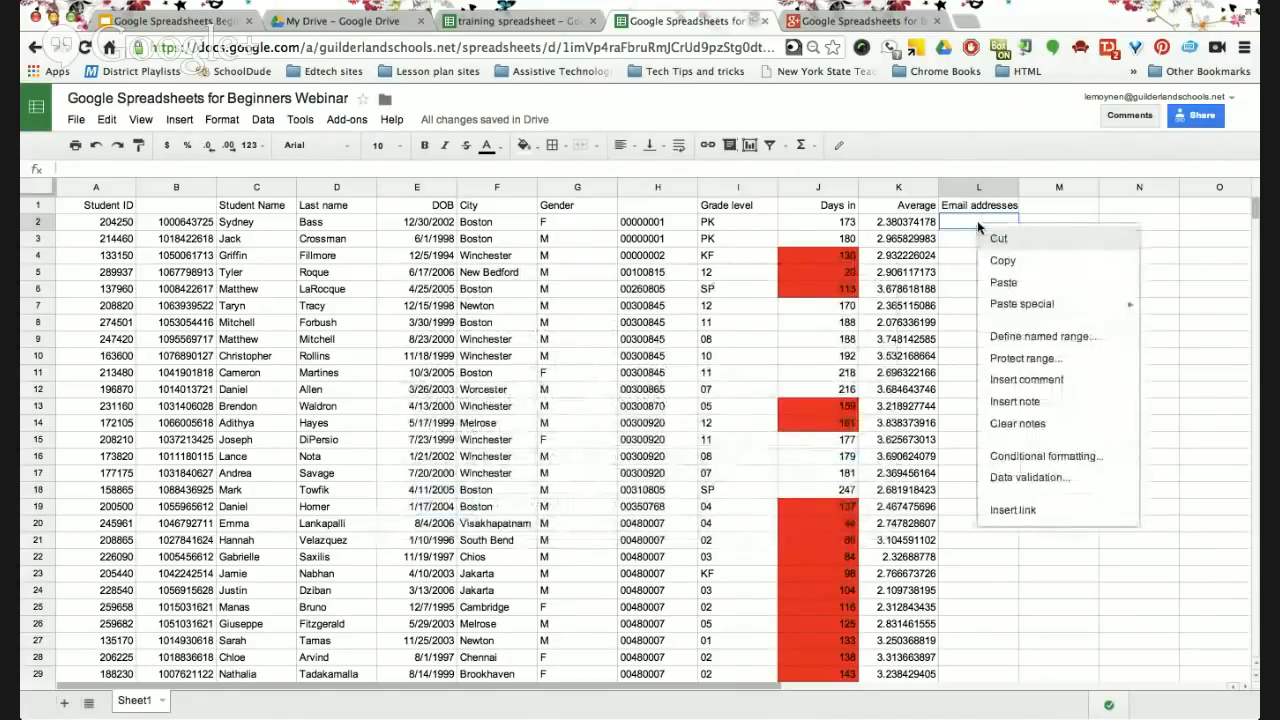
left_click(1015, 477)
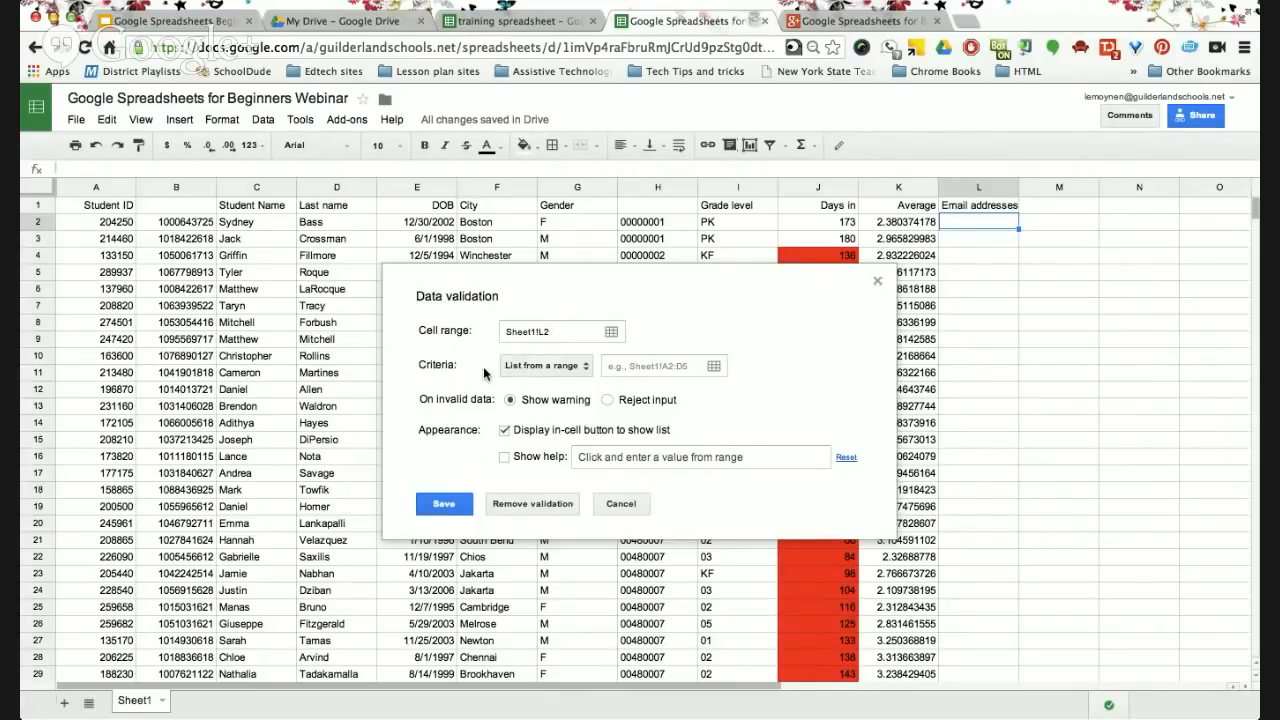
- Set the L2 validation criteria to Number greater than 10
left_click(553, 370)
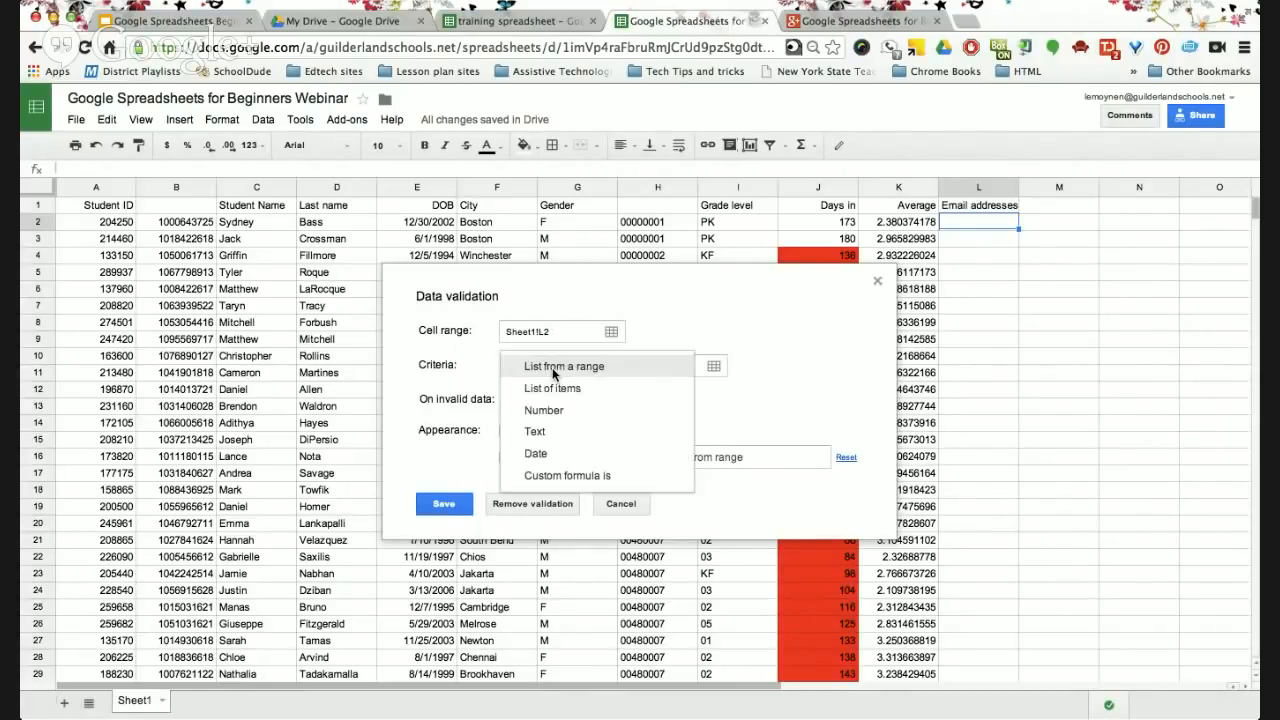
left_click(587, 422)
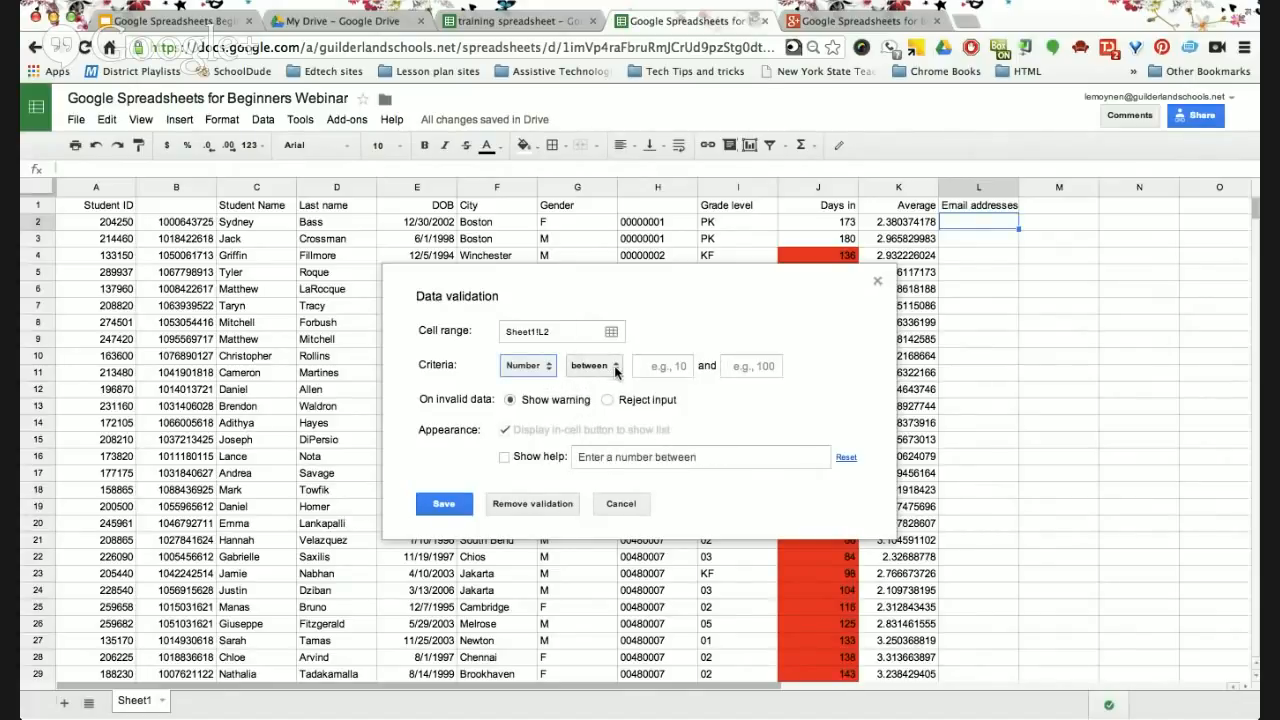
left_click(613, 367)
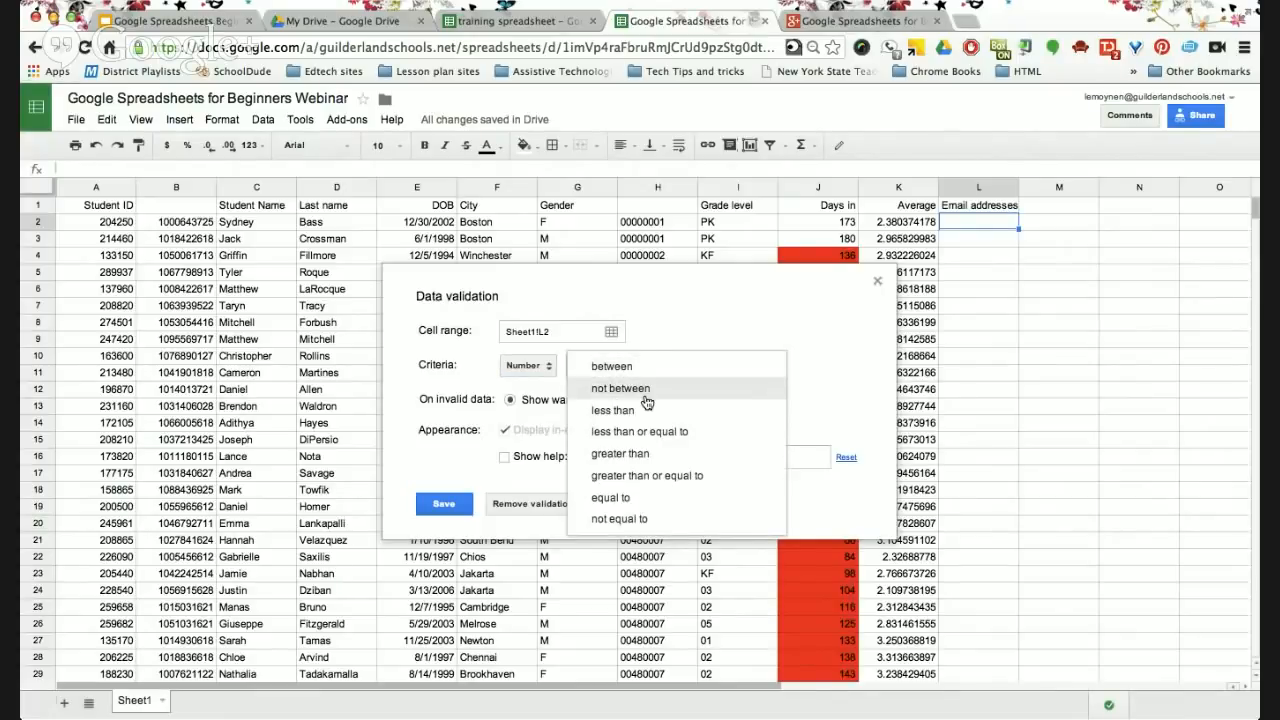
left_click(646, 456)
left_click(697, 365)
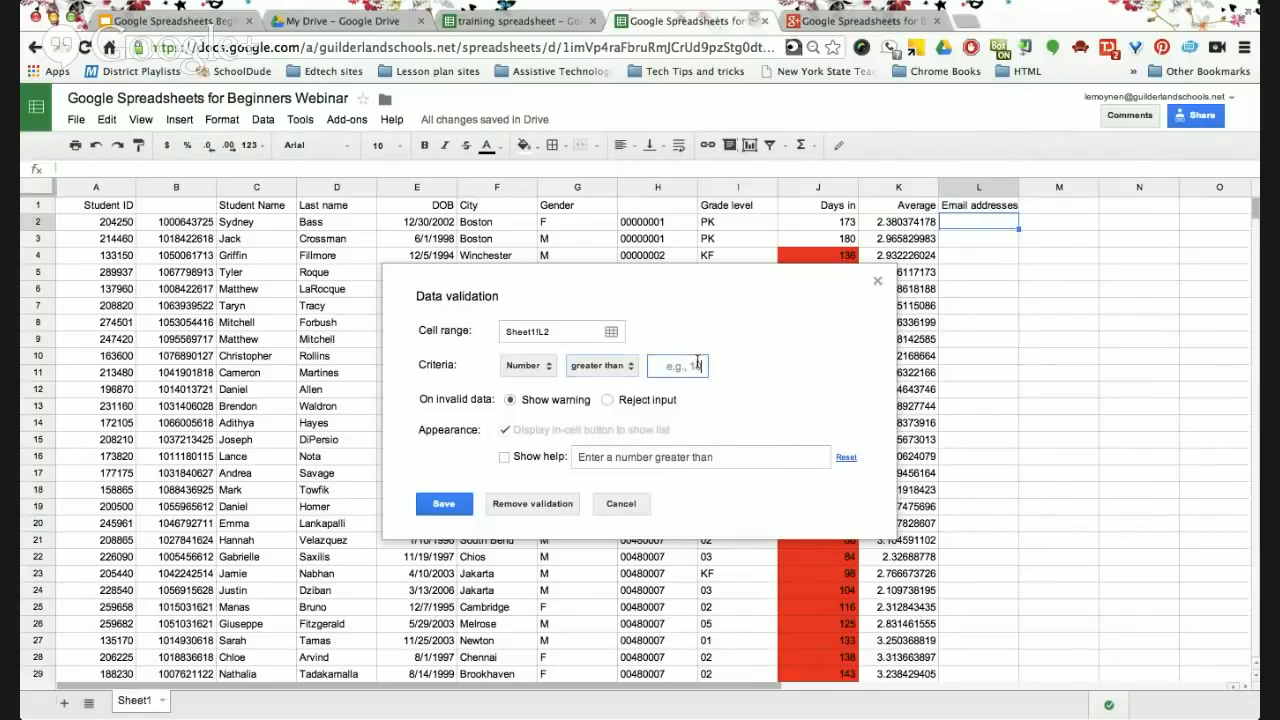
type("10")
- Turn on help text and switch the criteria type to Text
left_click(504, 457)
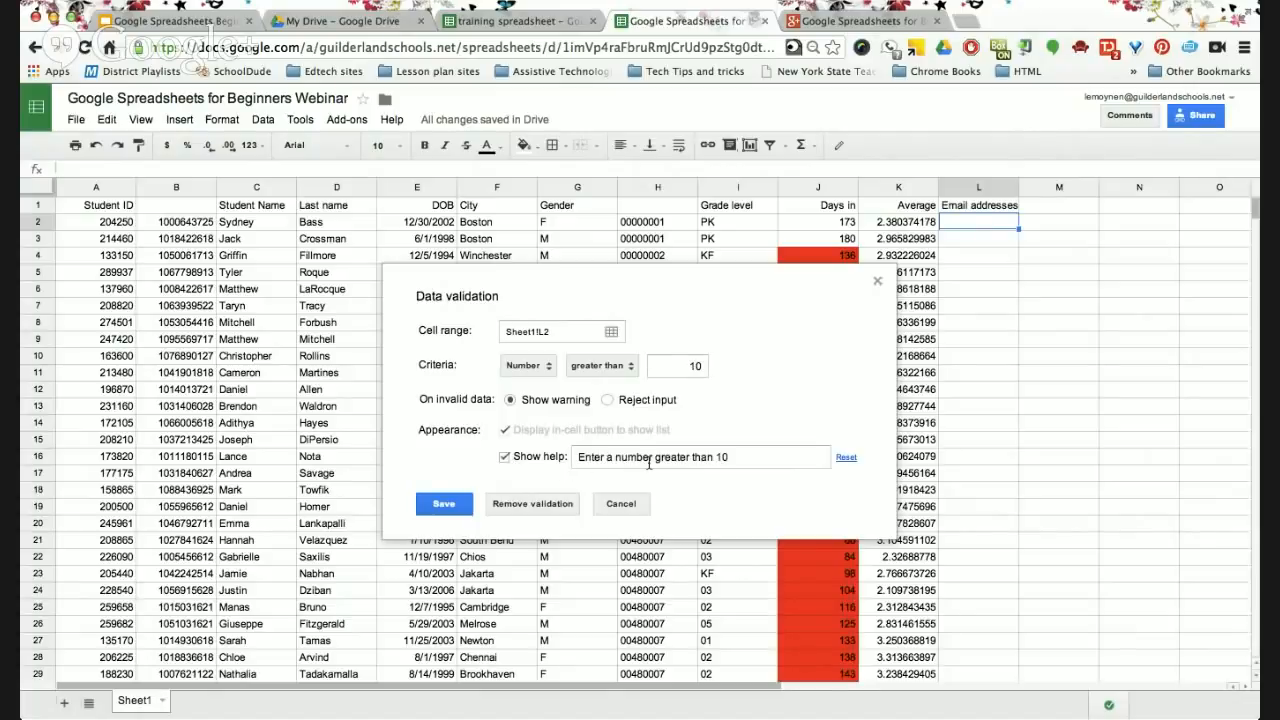
left_click(535, 366)
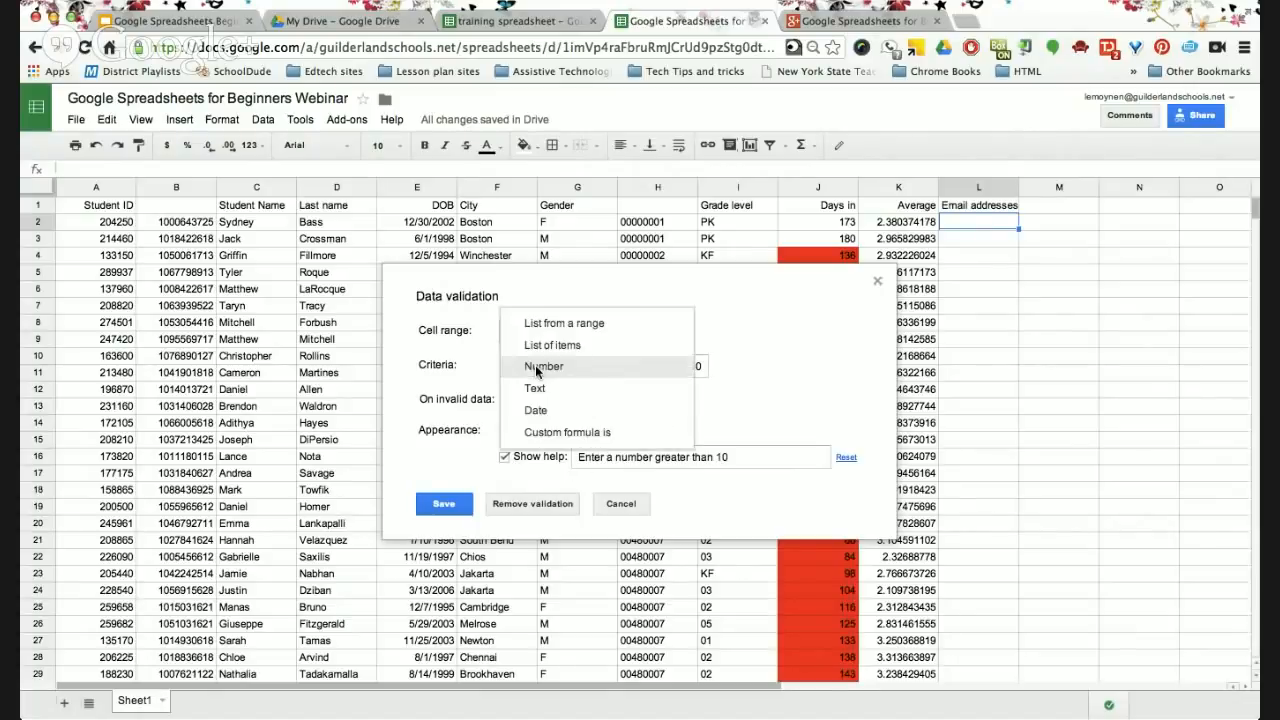
left_click(536, 388)
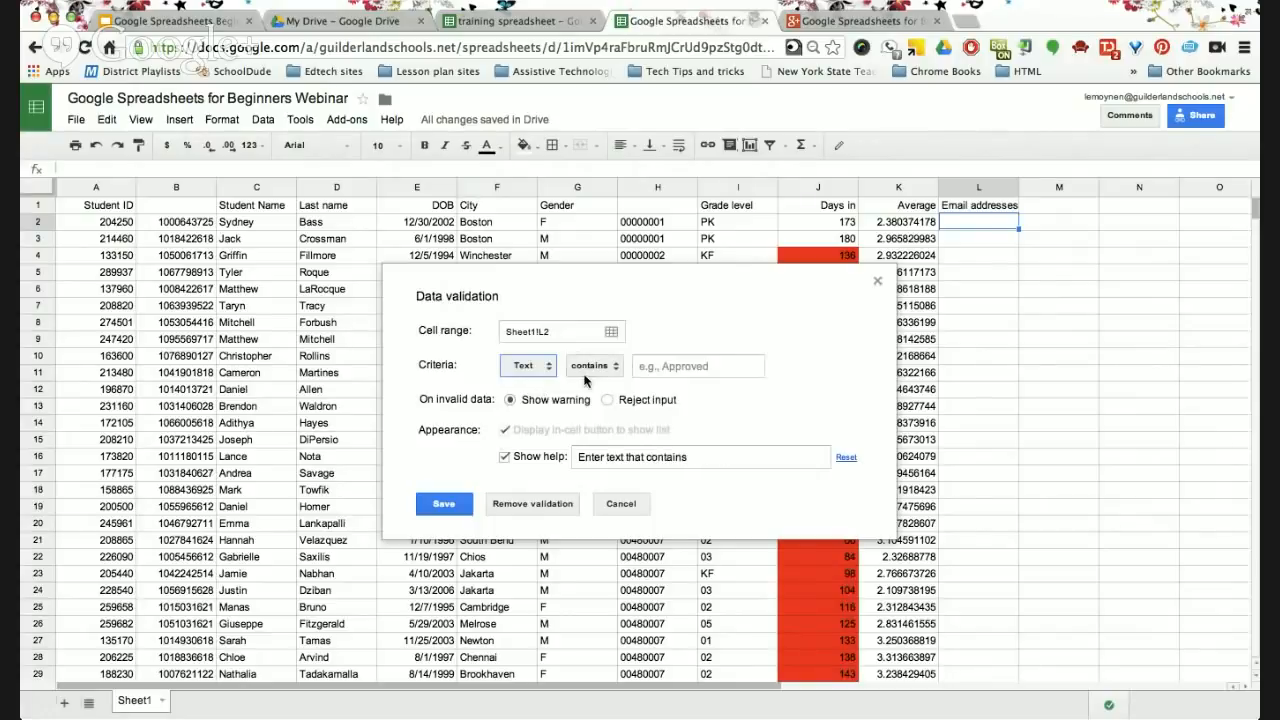
- Choose 'is valid email' and append 'with the @ symbol' to the help text
left_click(603, 367)
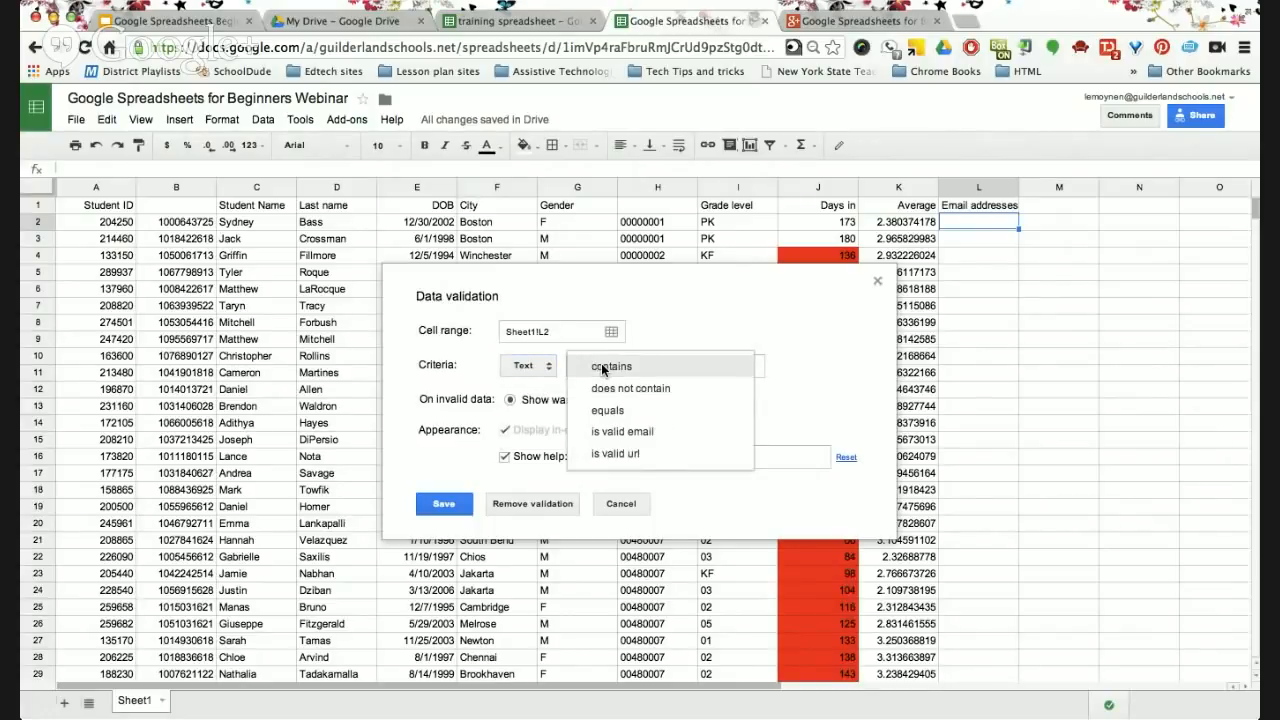
left_click(648, 440)
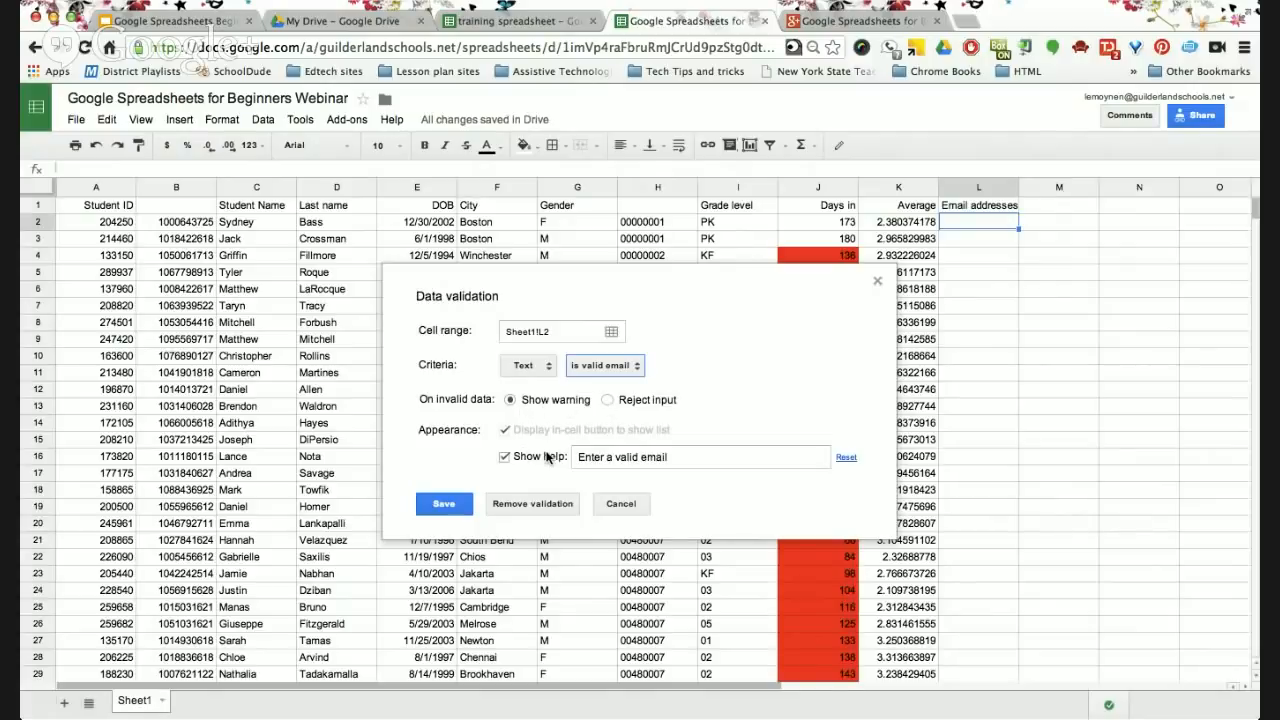
left_click(684, 458)
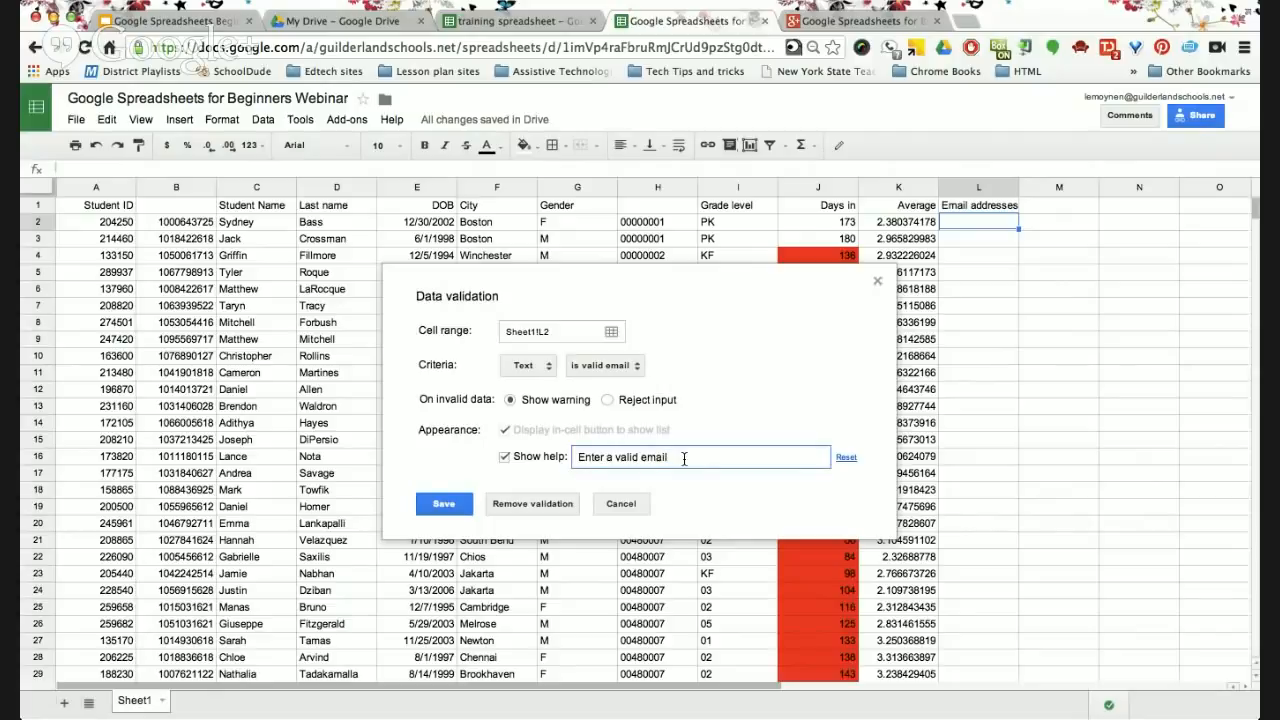
type("with the @ symbol")
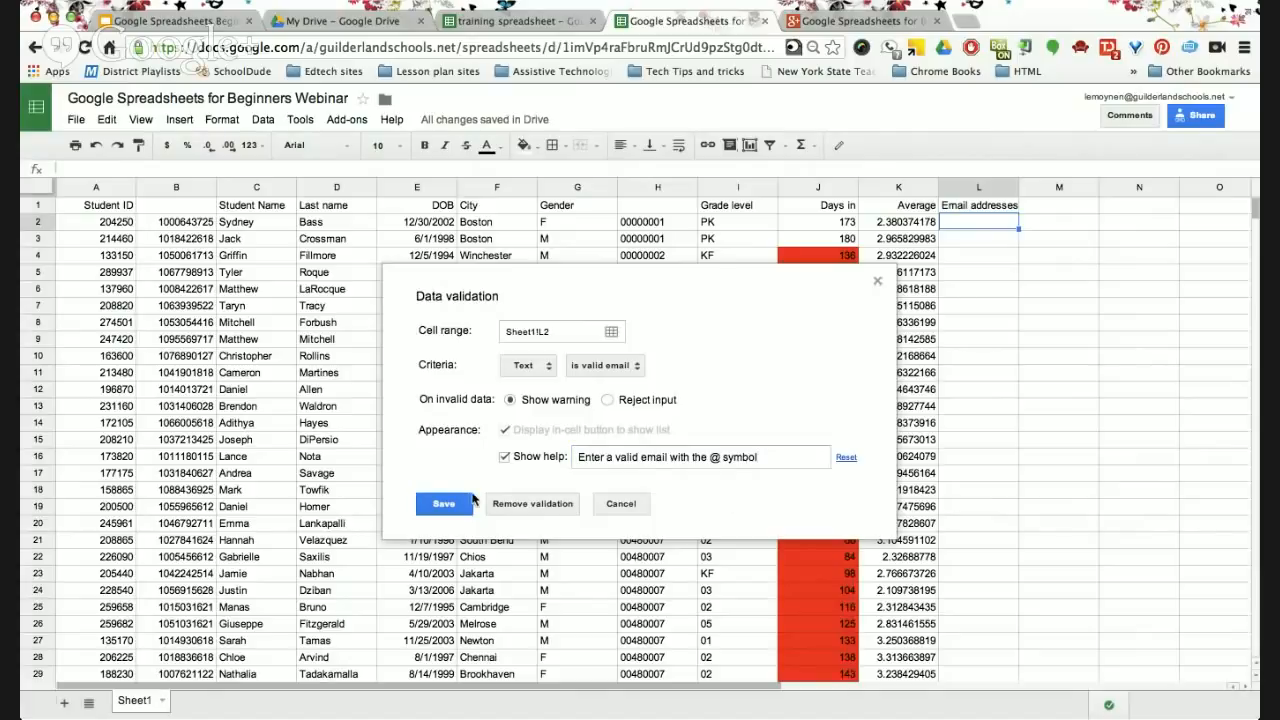
- Save the email rule and enter a valid school email address in L2
left_click(445, 503)
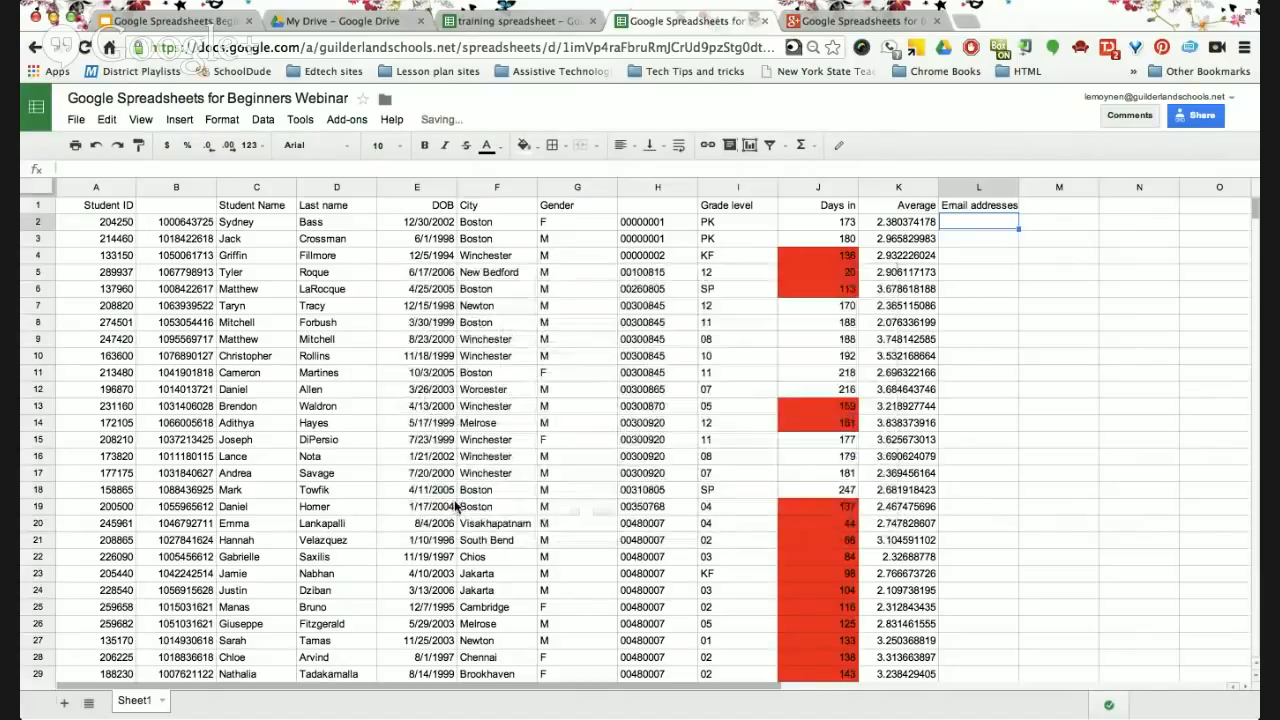
left_click(995, 222)
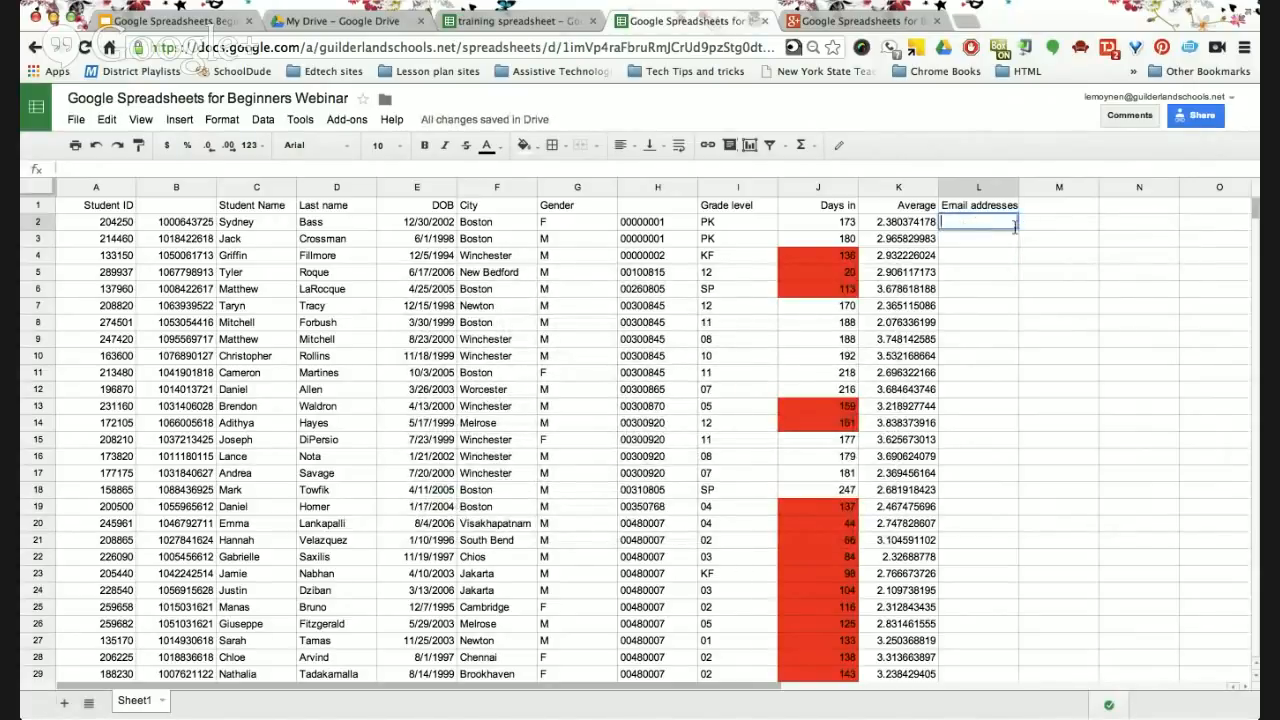
double_click(981, 215)
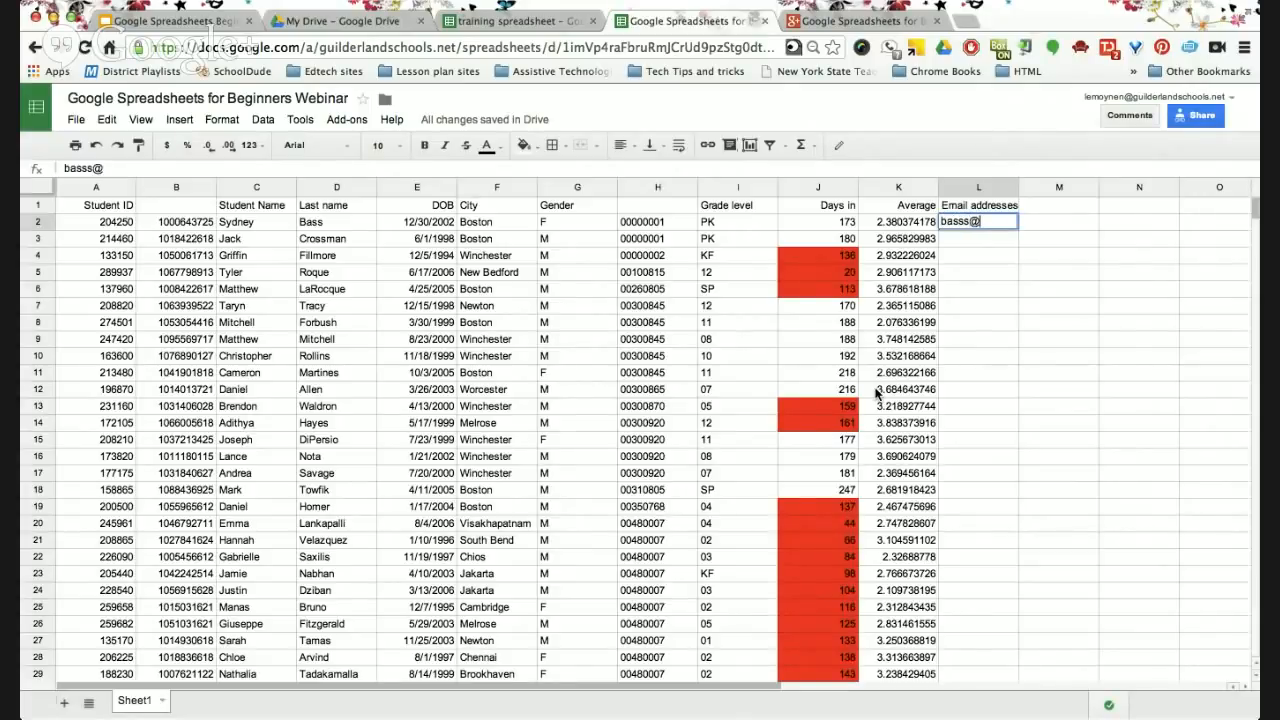
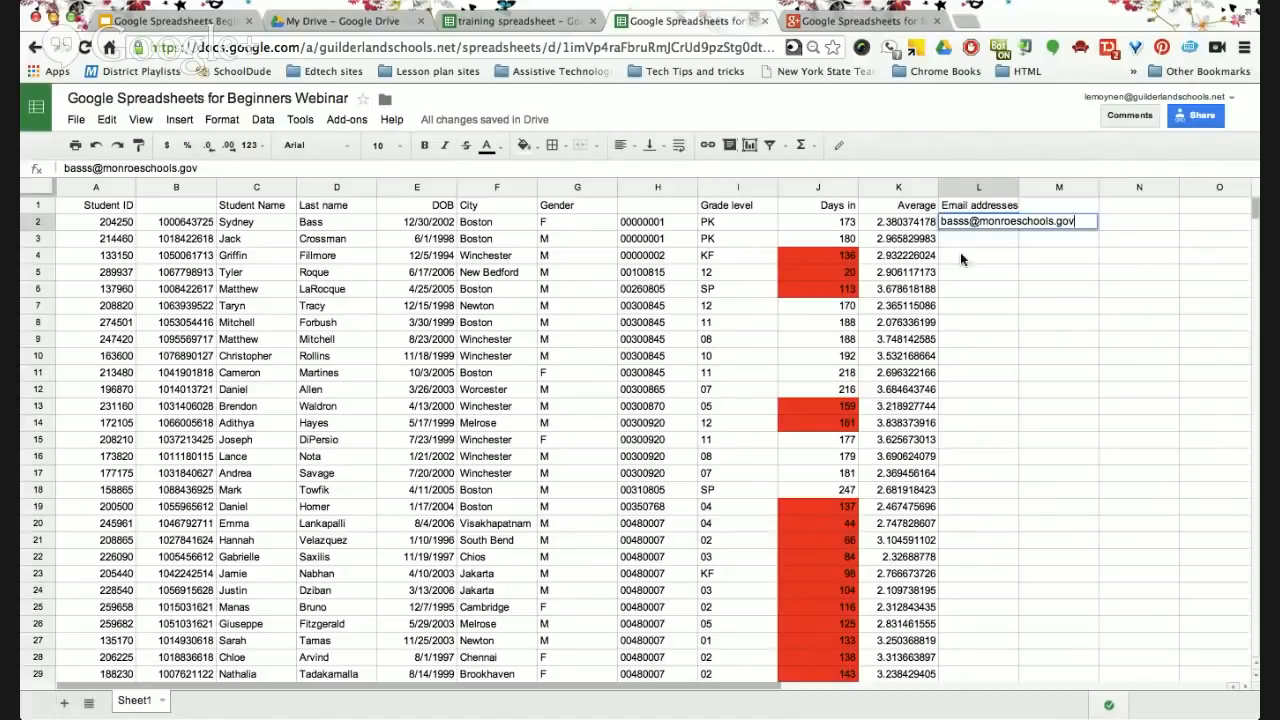
key("Return")
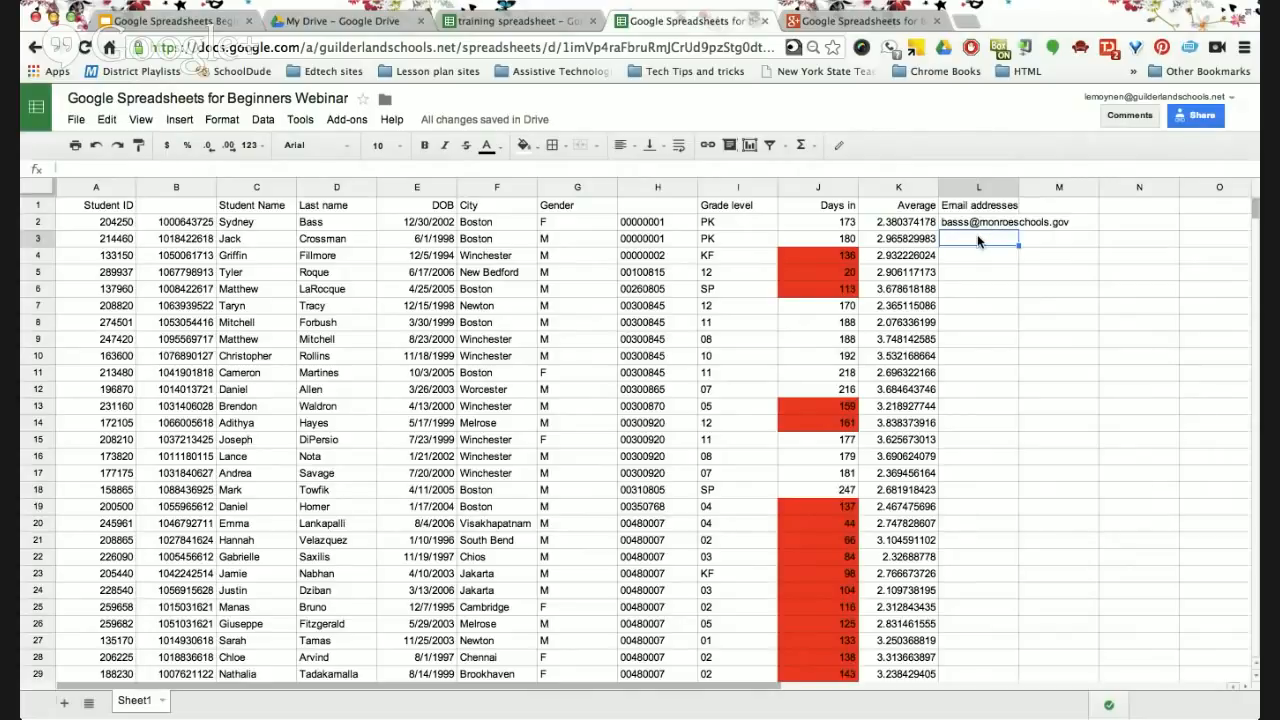
- Enter an address-like text in L3, then edit it to remove a space
double_click(977, 238)
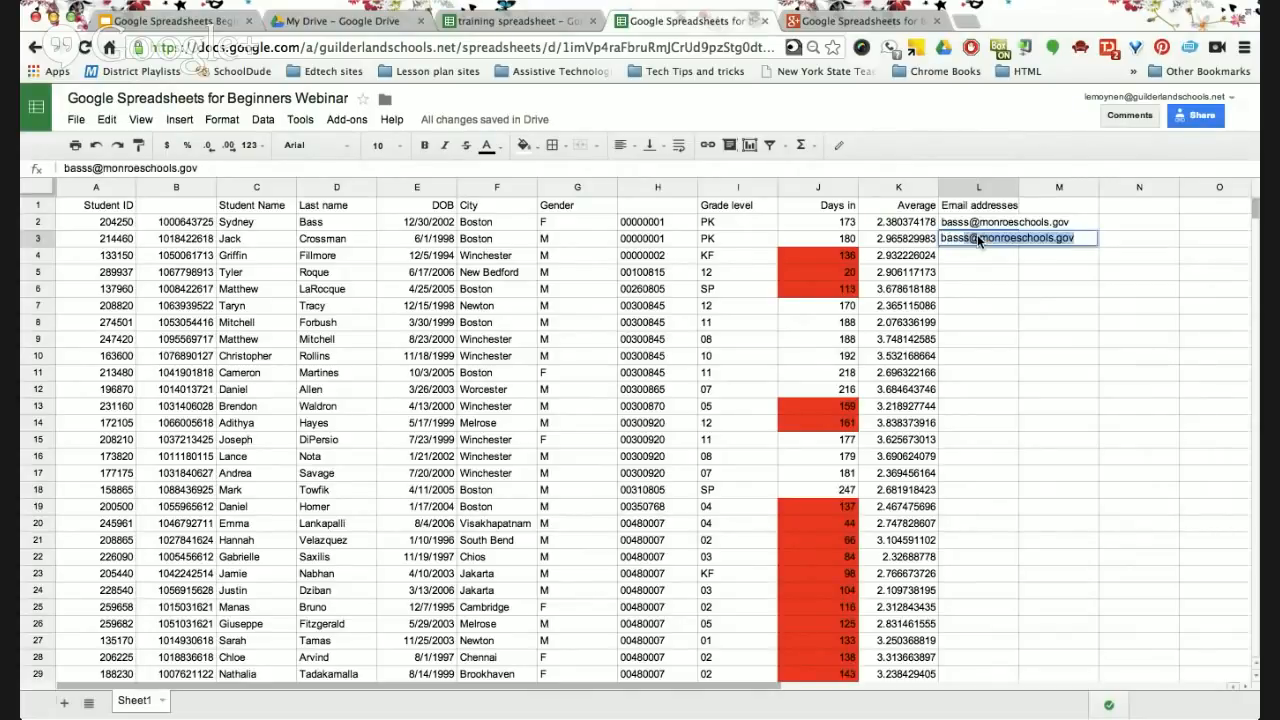
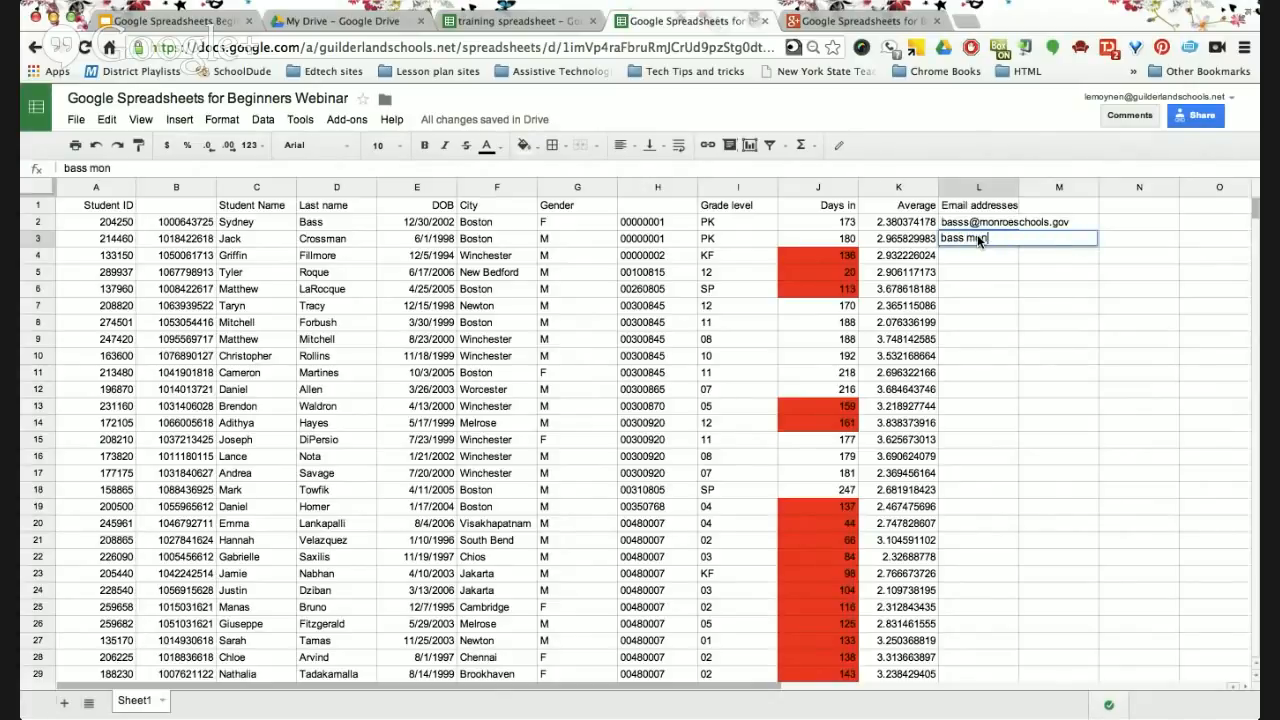
key("Return")
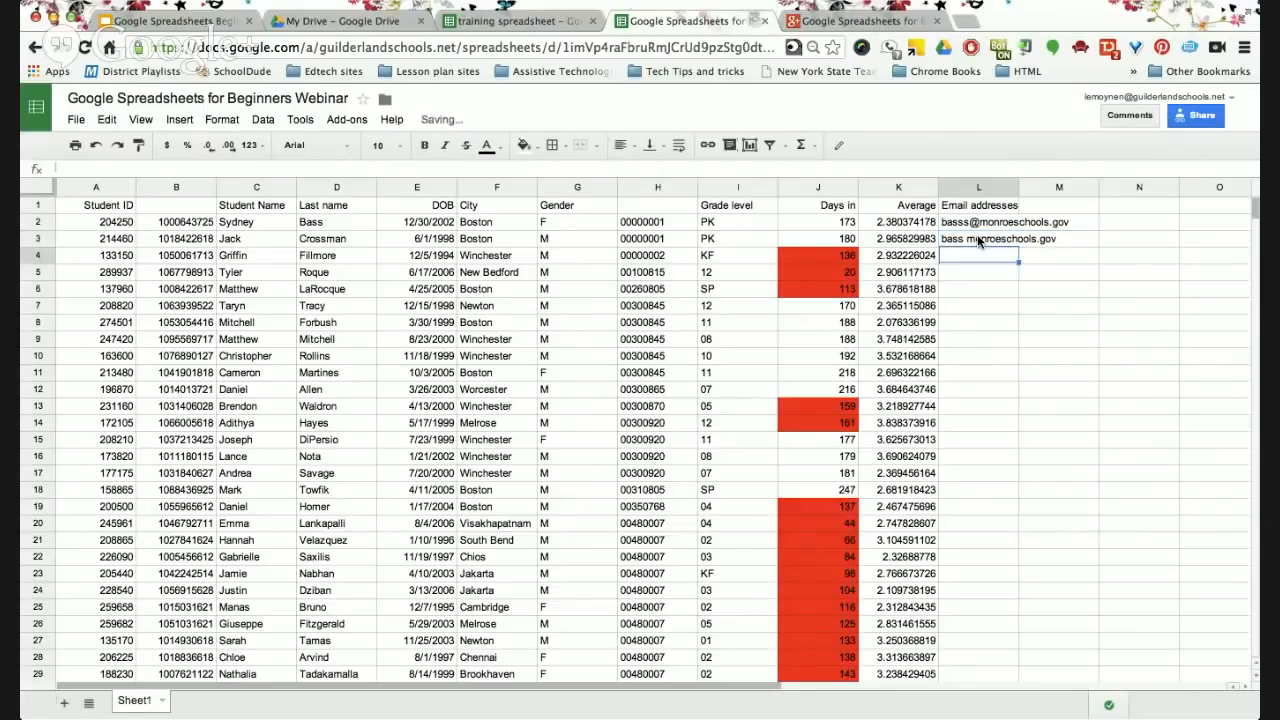
left_click(993, 238)
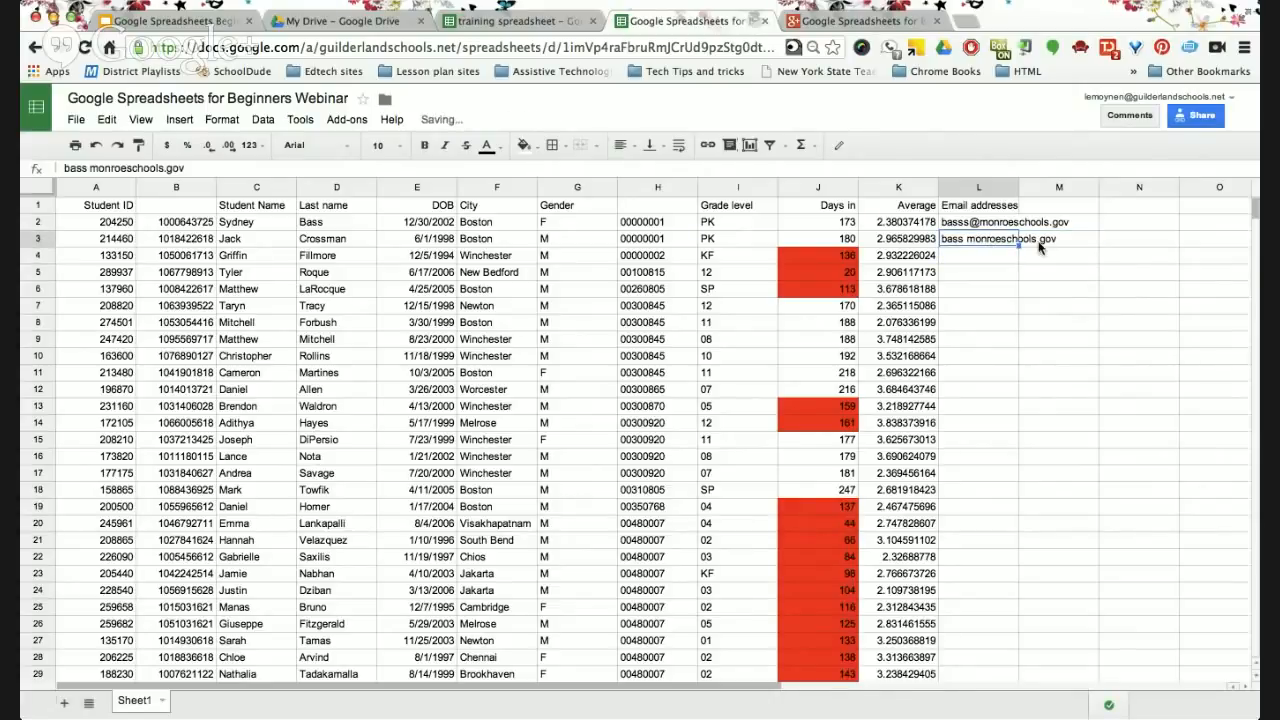
key("Right")
double_click(985, 240)
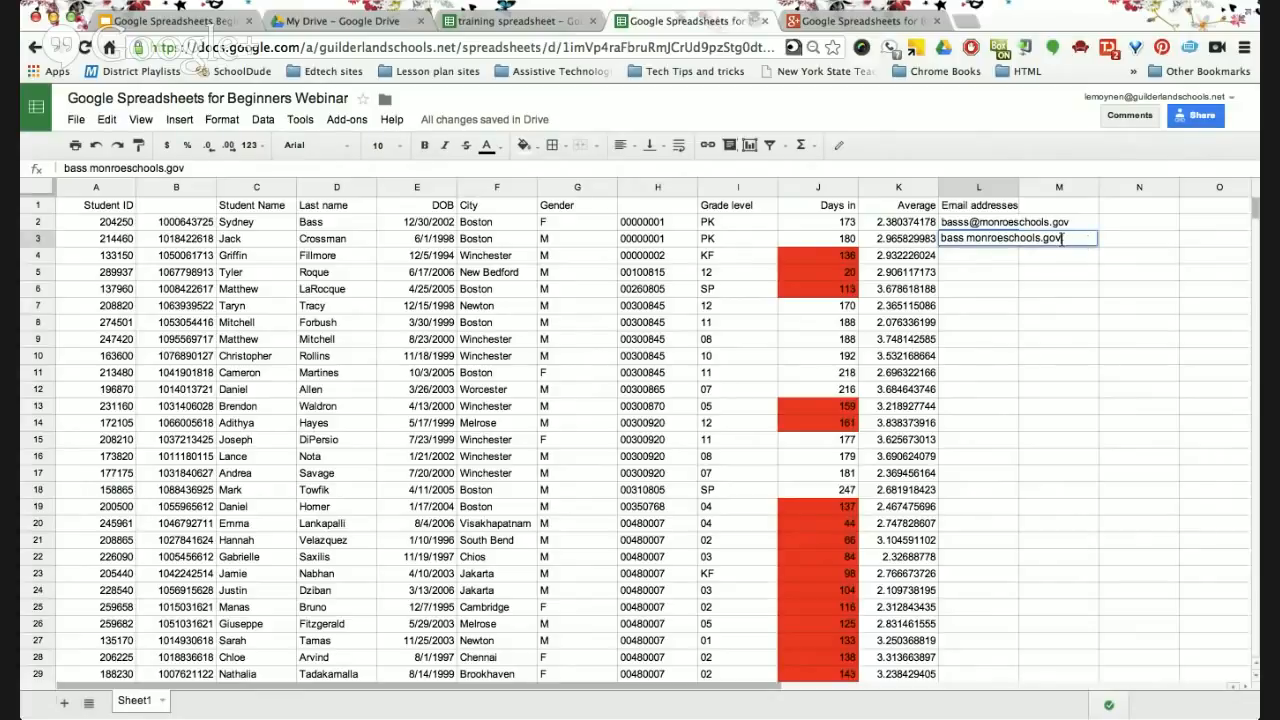
left_click(966, 238)
key("BackSpace")
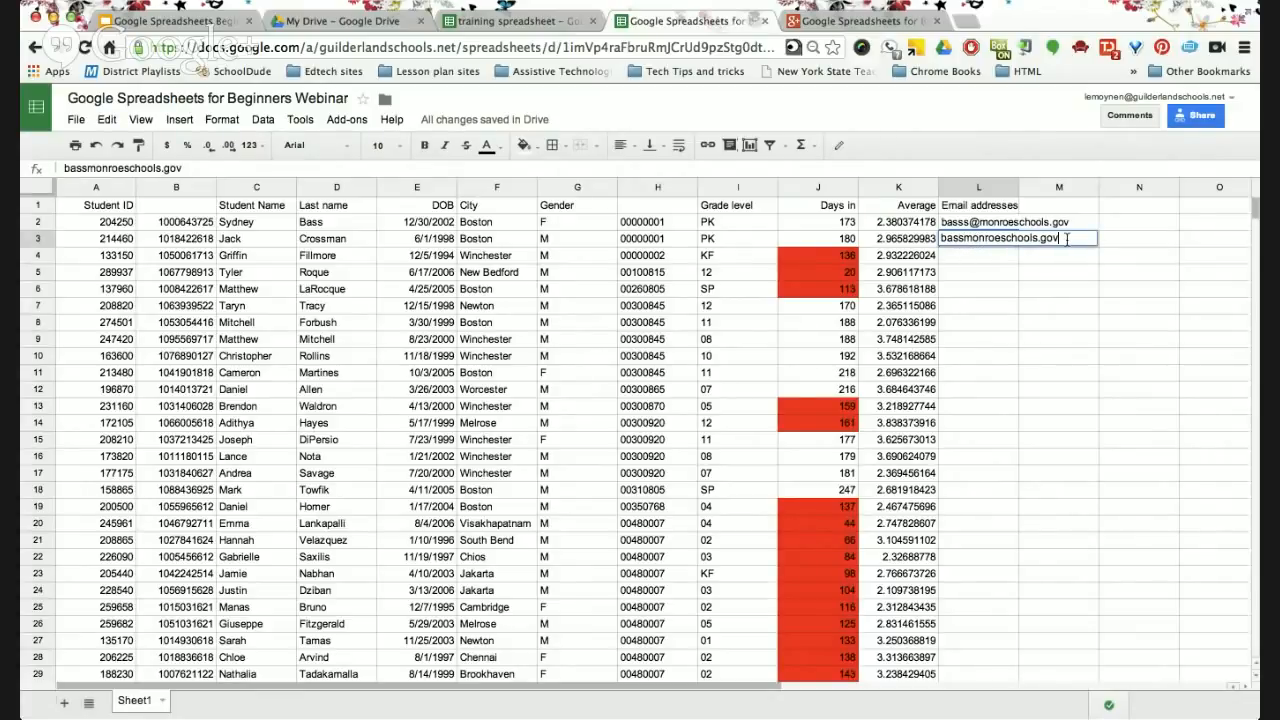
key("Return")
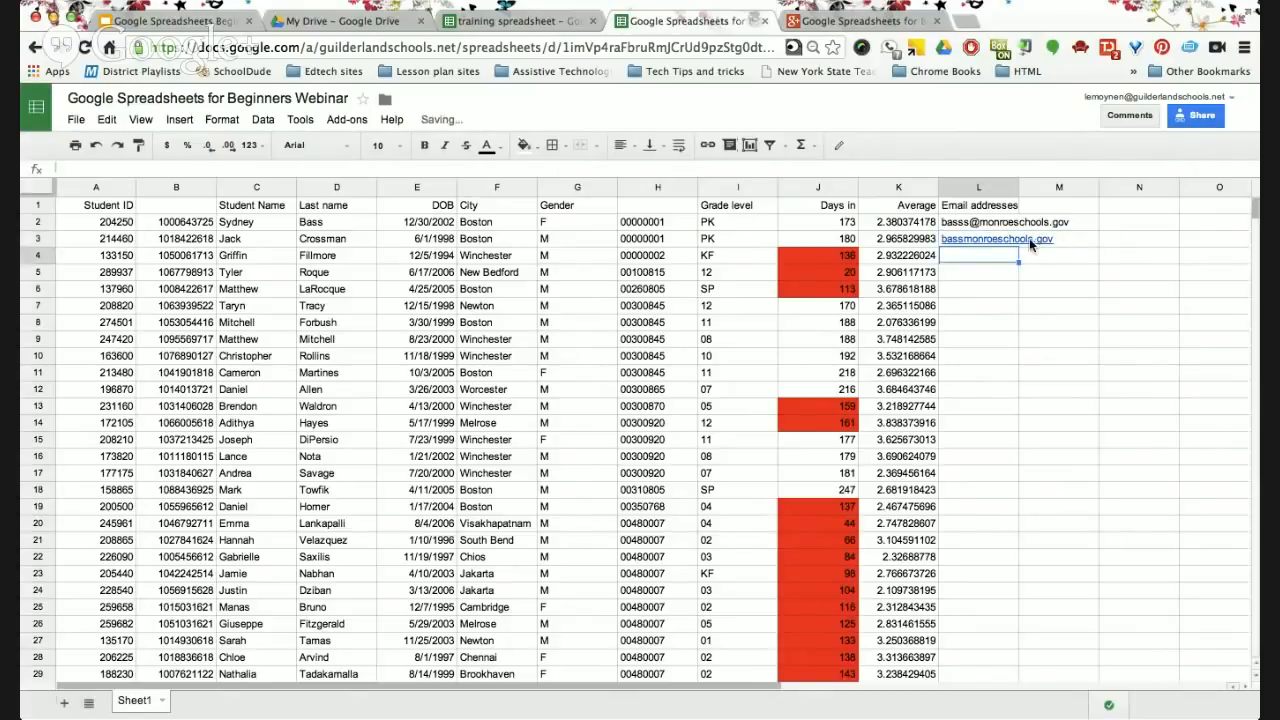
- Remove the link from L3's text and clear the cell
left_click(1030, 244)
left_click(997, 244)
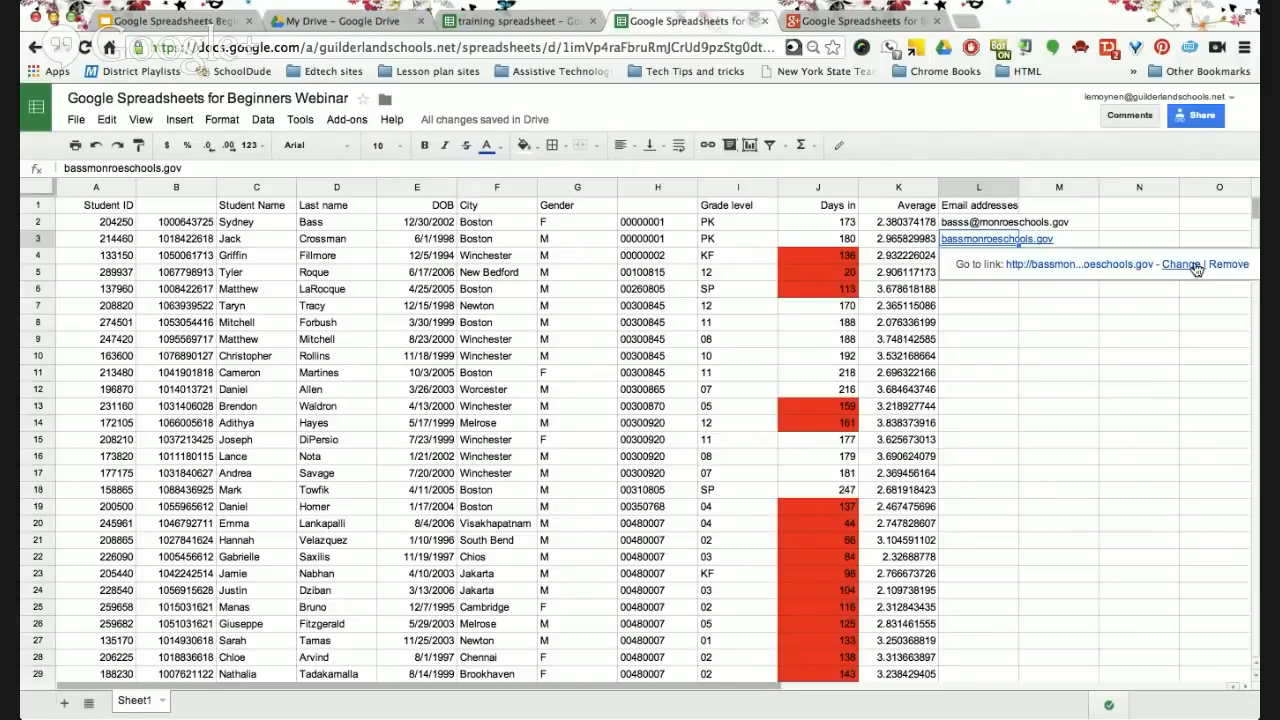
left_click(1226, 265)
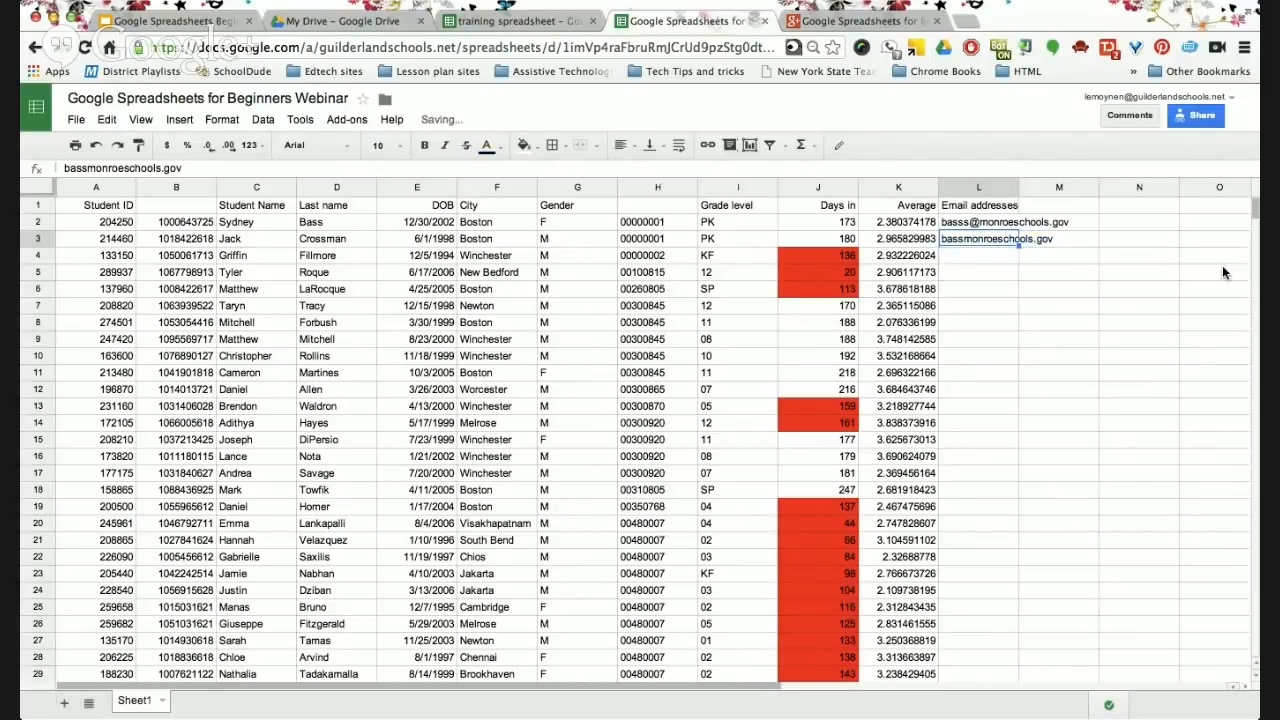
left_click(1040, 240)
triple_click(978, 238)
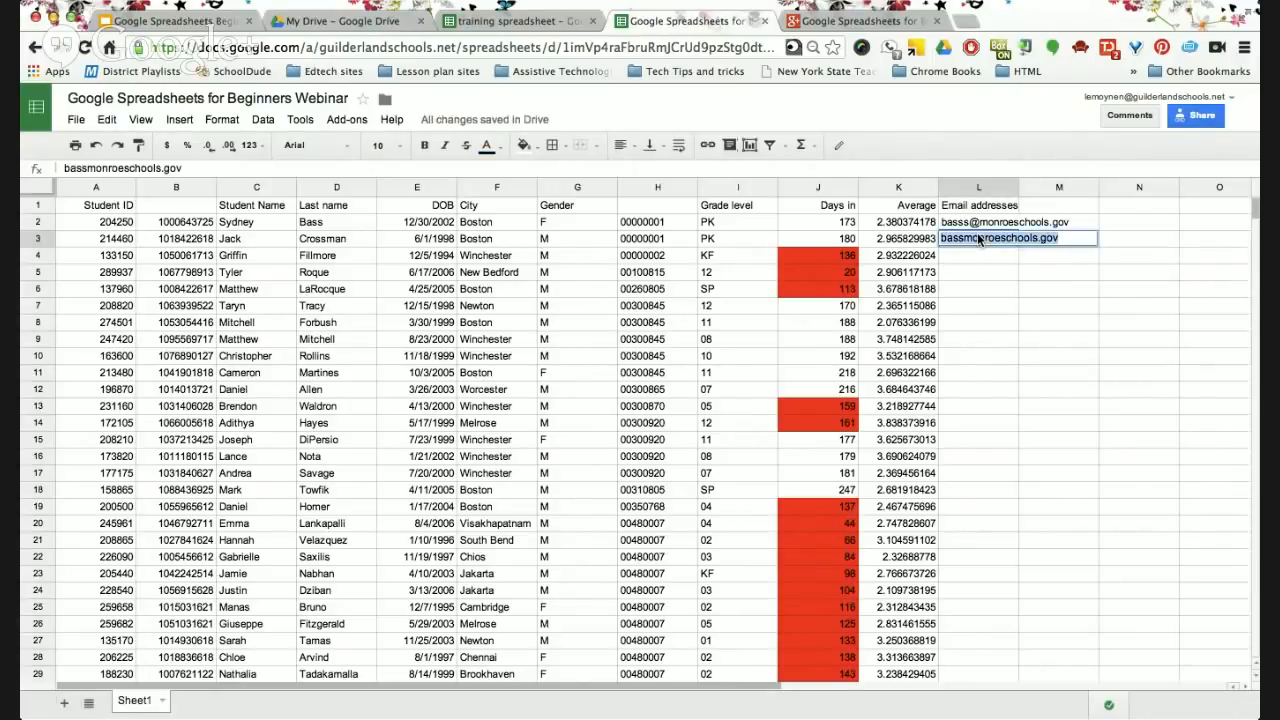
key("BackSpace")
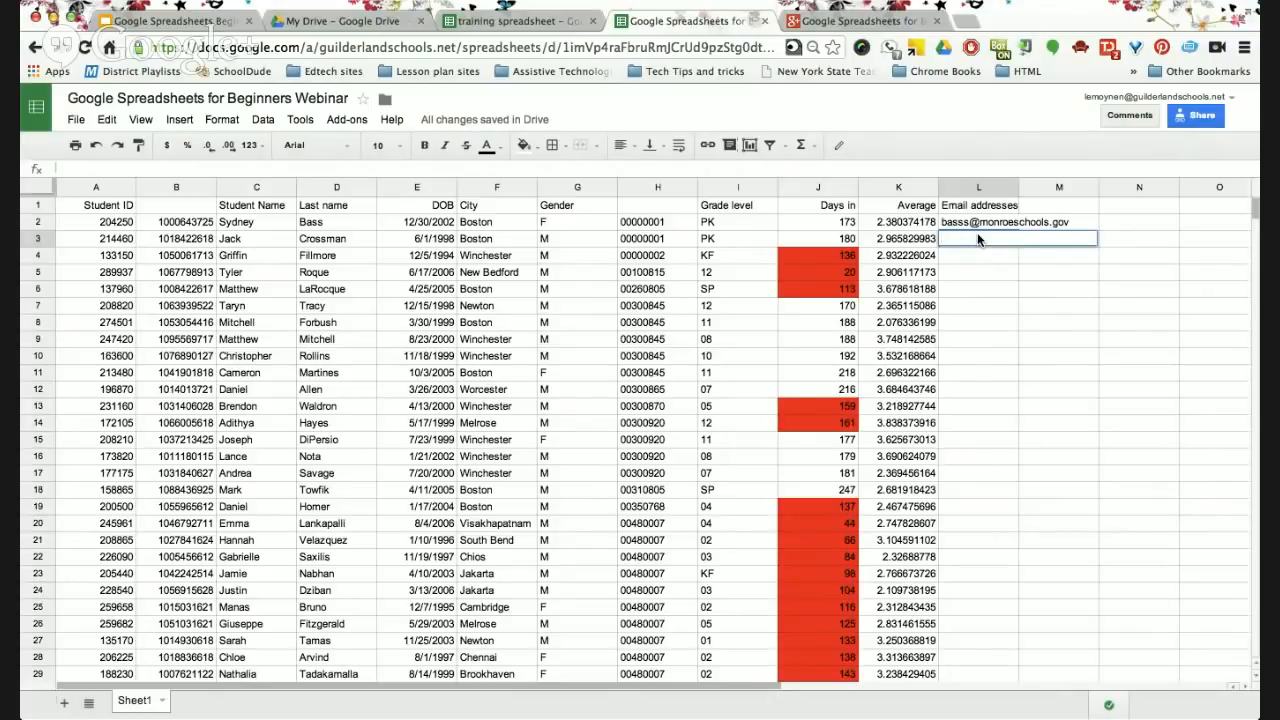
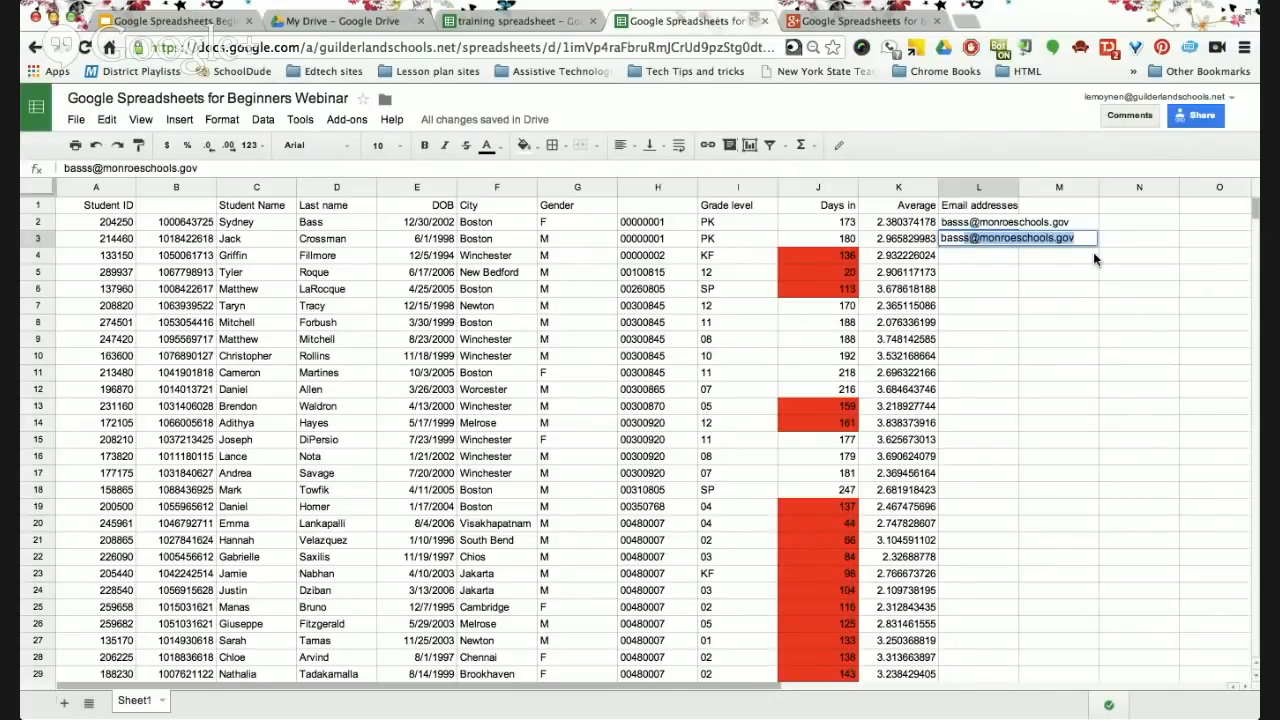
- Enter the incomplete value 'basss' in L3 and check L2's validation note
key("Right")
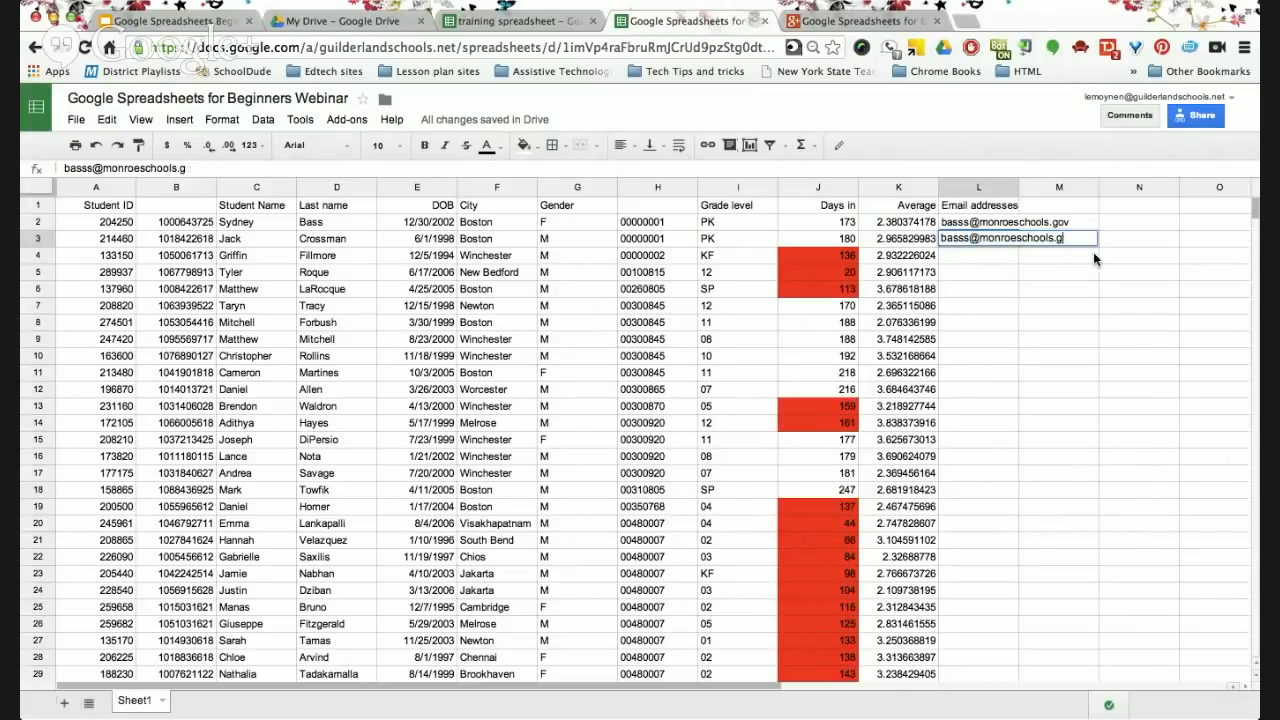
key("BackSpace")
key("BackSpace")
key("BackSpace")
key("BackSpace")
key("BackSpace")
key("BackSpace")
key("BackSpace")
key("BackSpace")
key("BackSpace")
key("BackSpace")
key("BackSpace")
key("BackSpace")
key("BackSpace")
key("BackSpace")
key("BackSpace")
key("BackSpace")
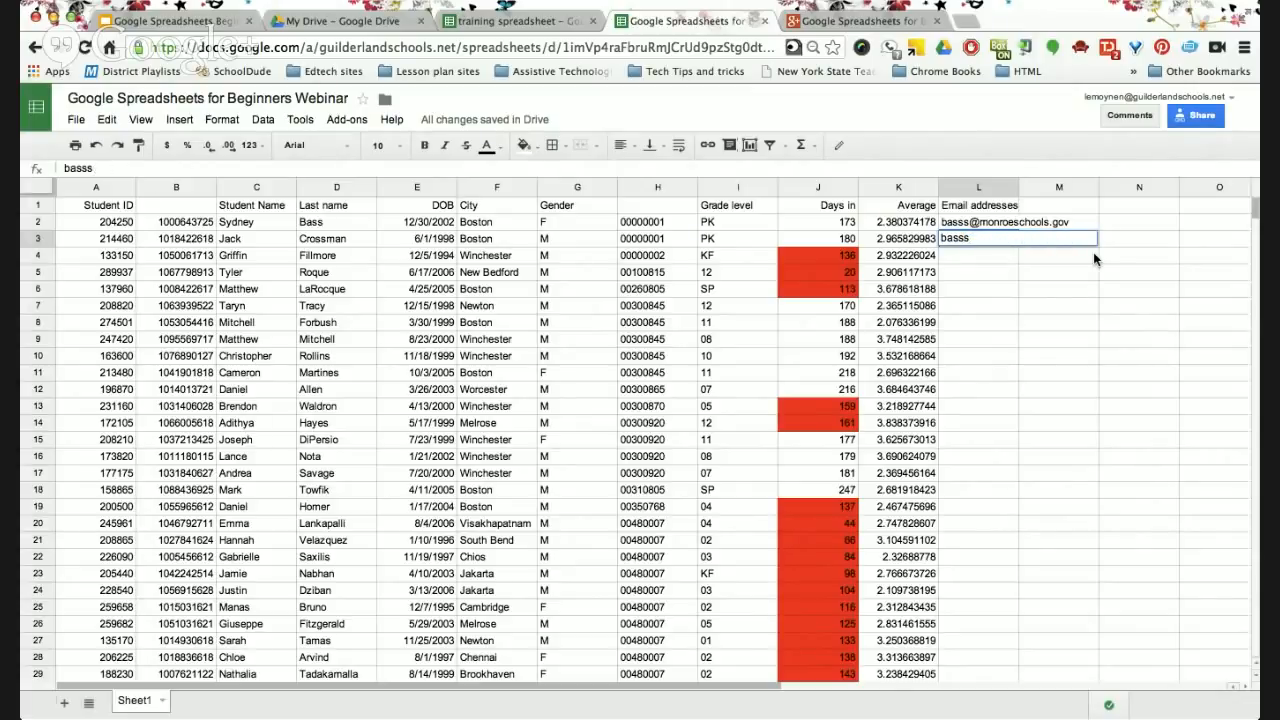
key("Return")
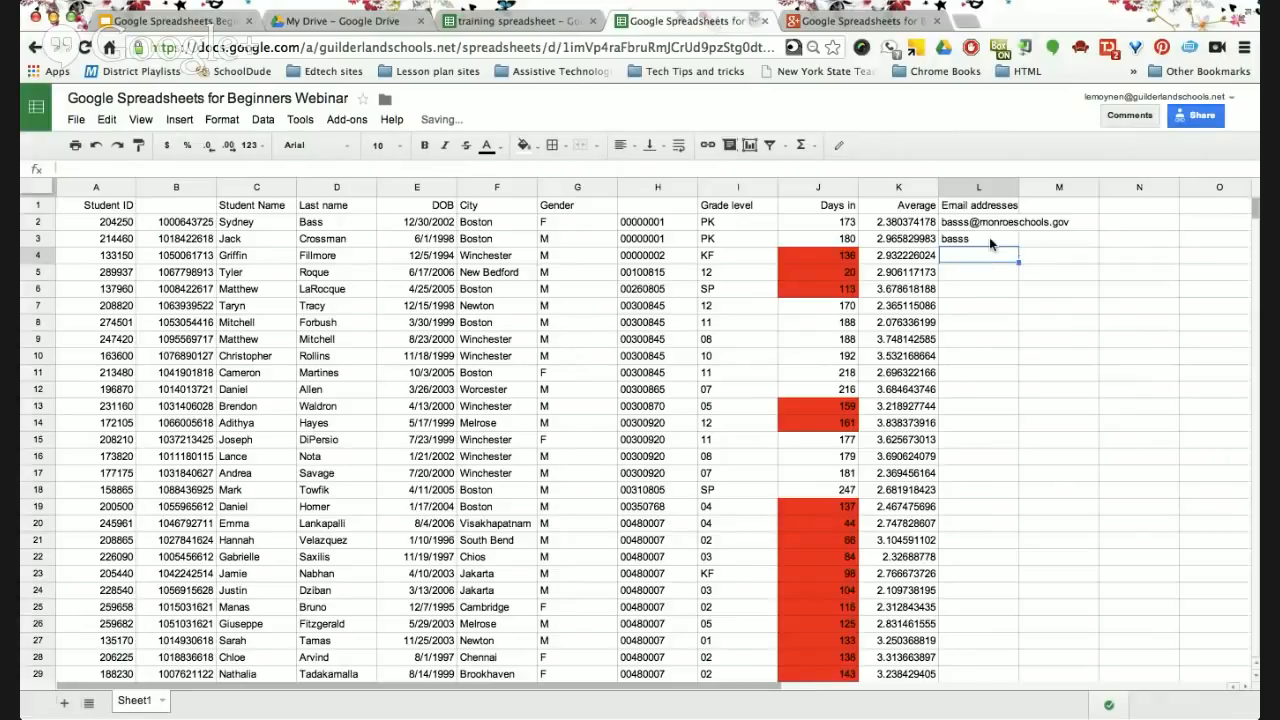
key("Up")
key("Up")
key("Up")
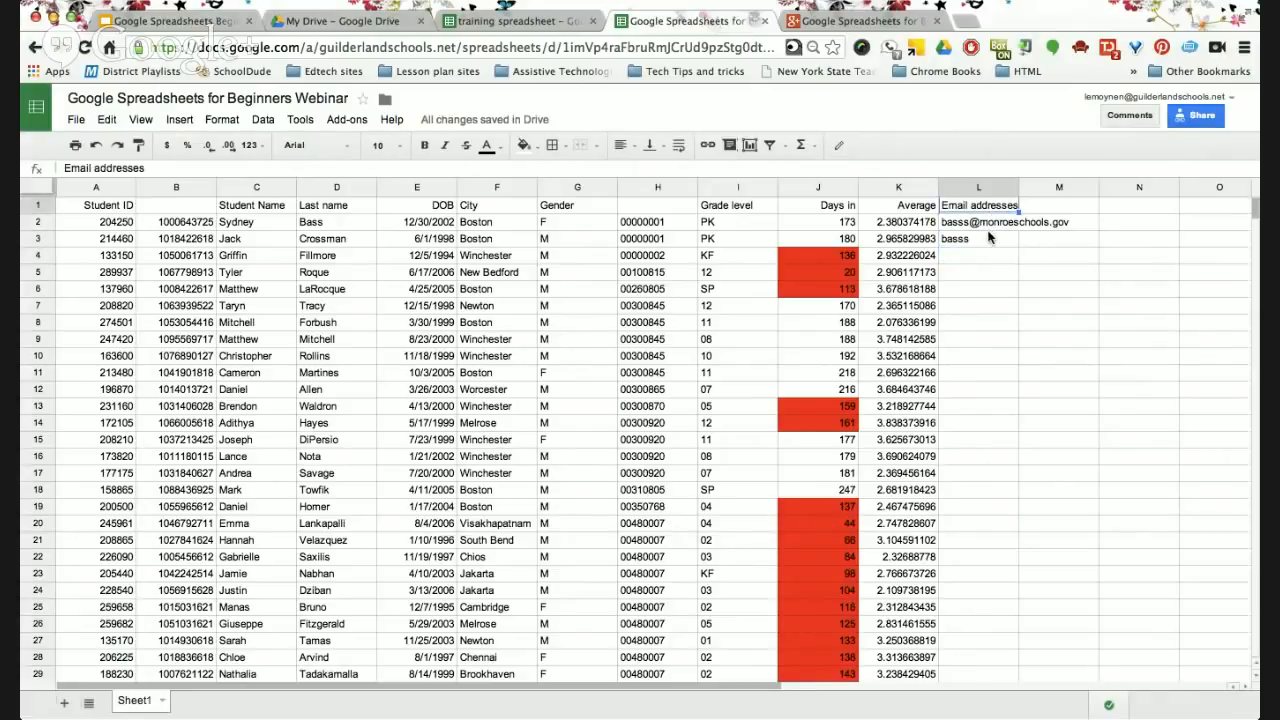
left_click(986, 225)
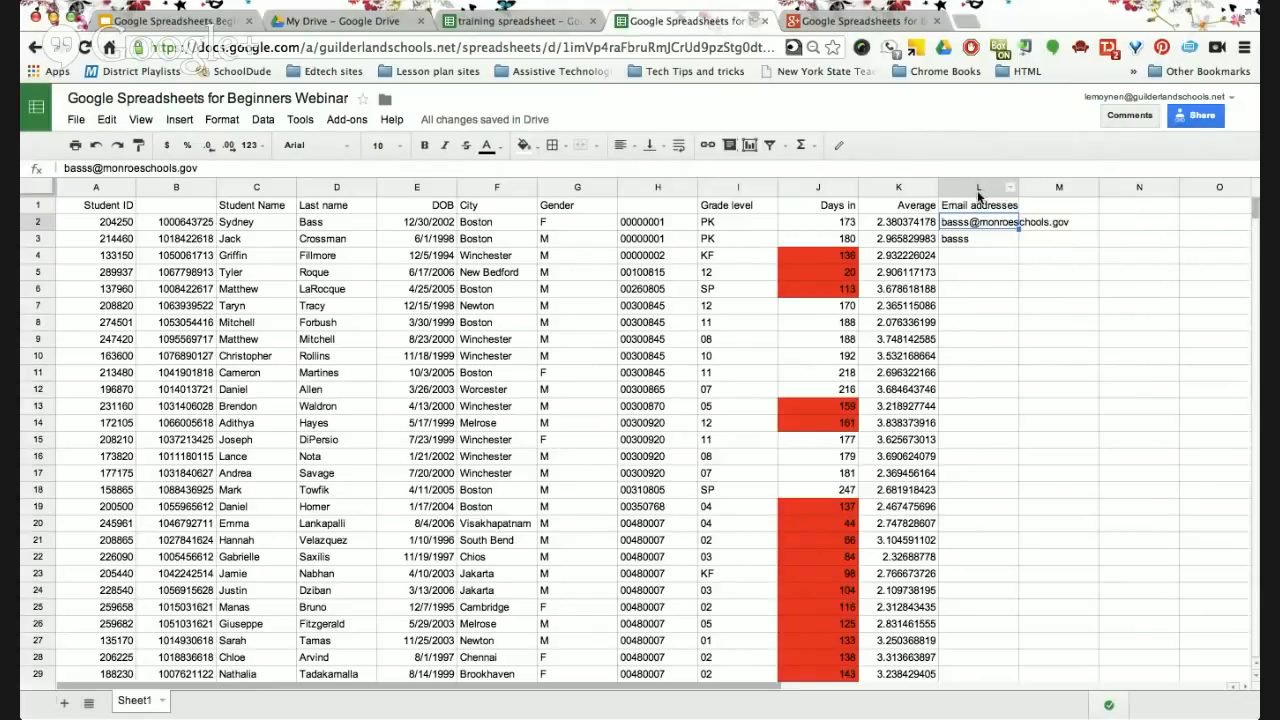
mouse_move(978, 224)
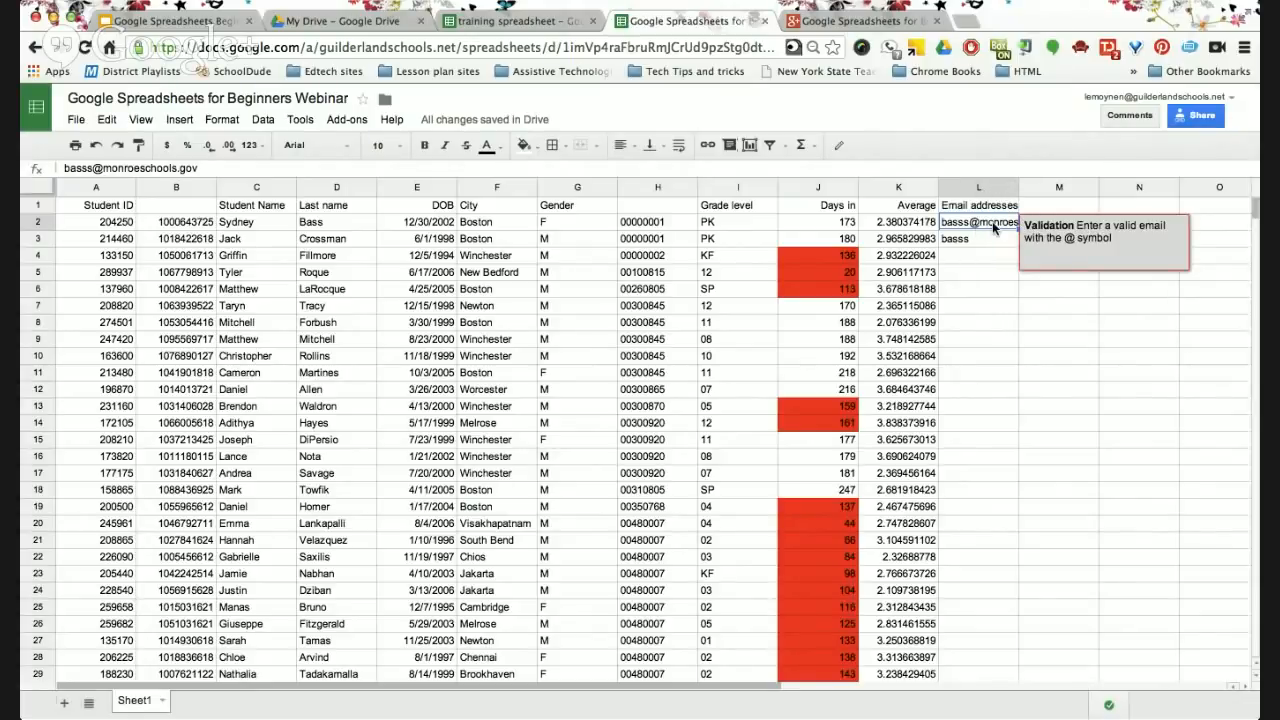
left_click(1012, 187)
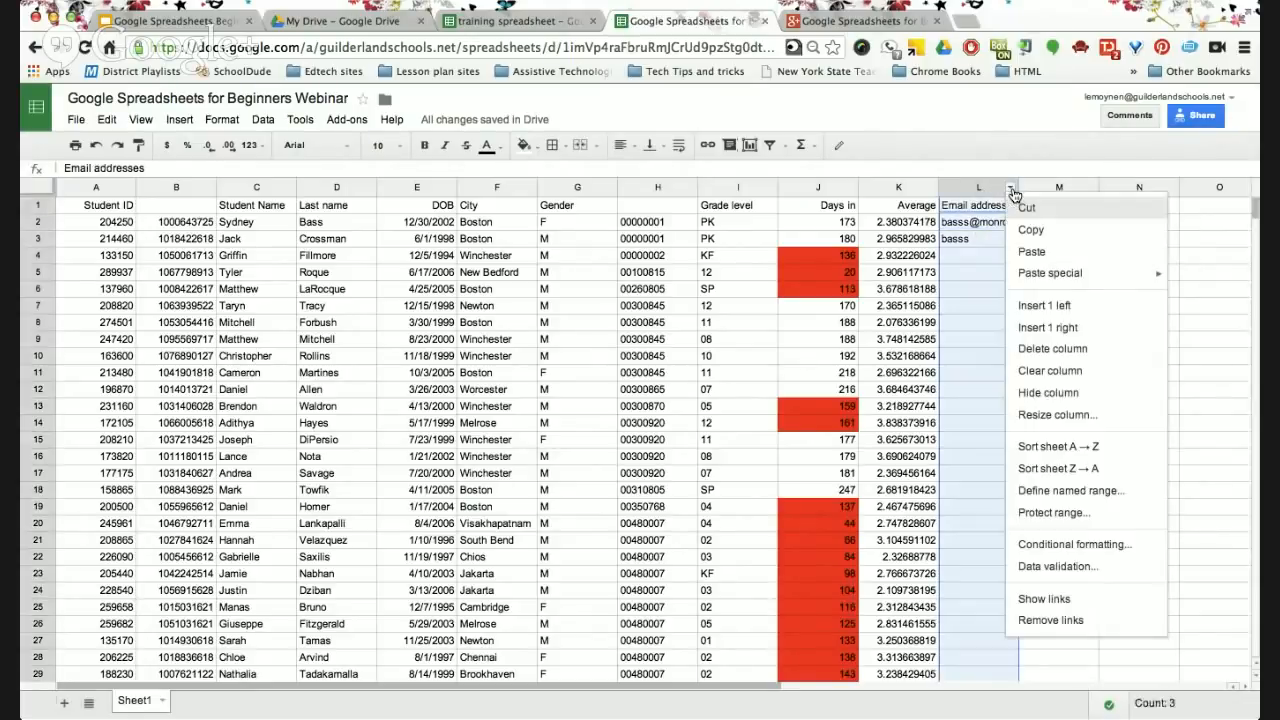
left_click(1060, 566)
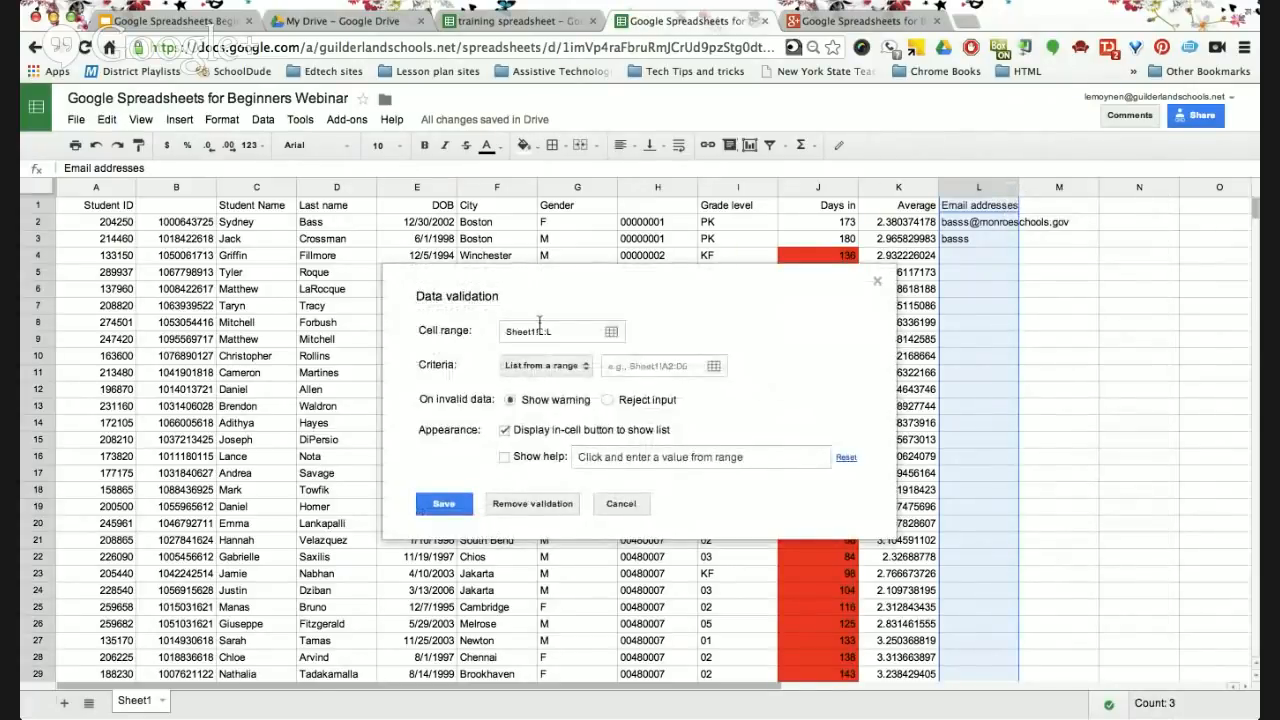
left_click(568, 369)
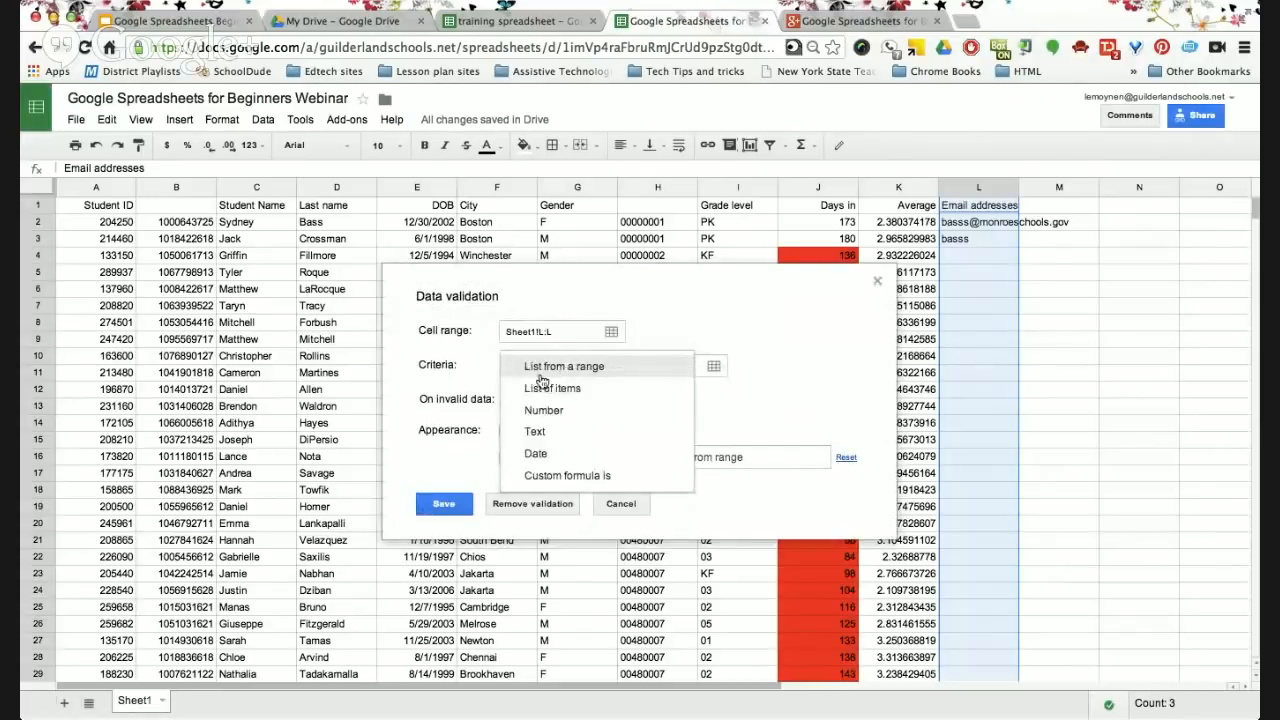
left_click(551, 434)
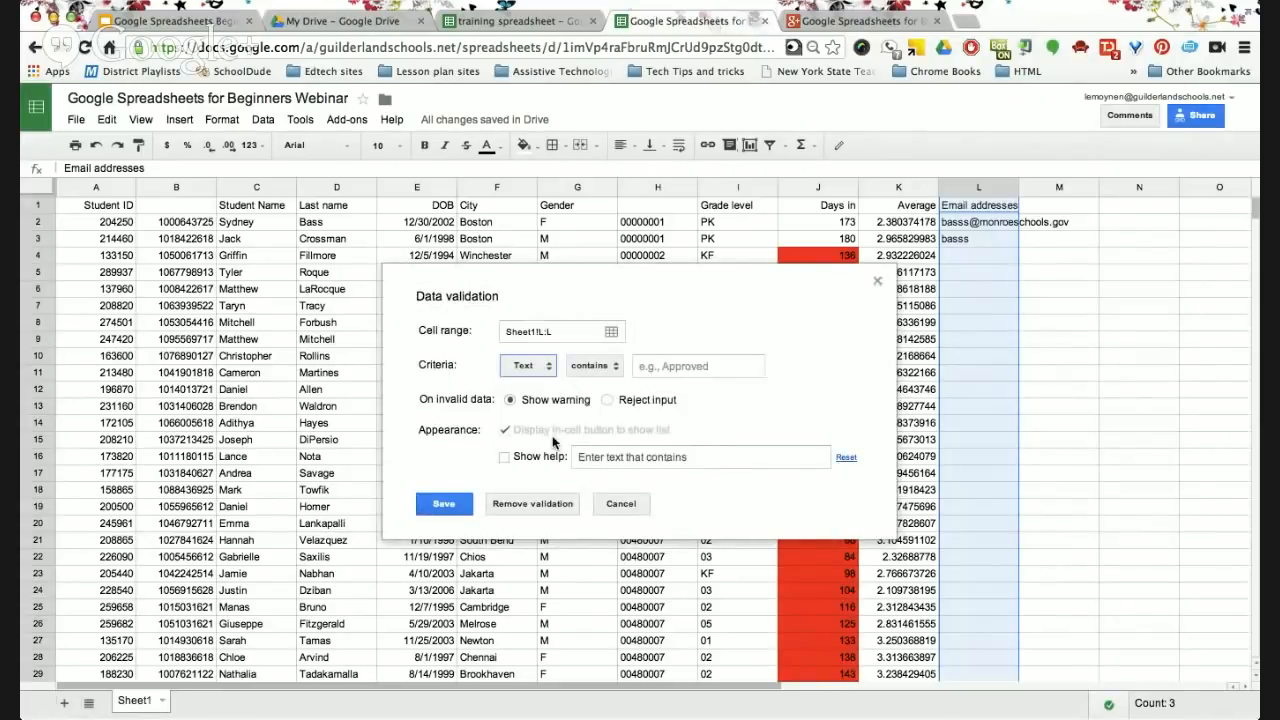
left_click(604, 365)
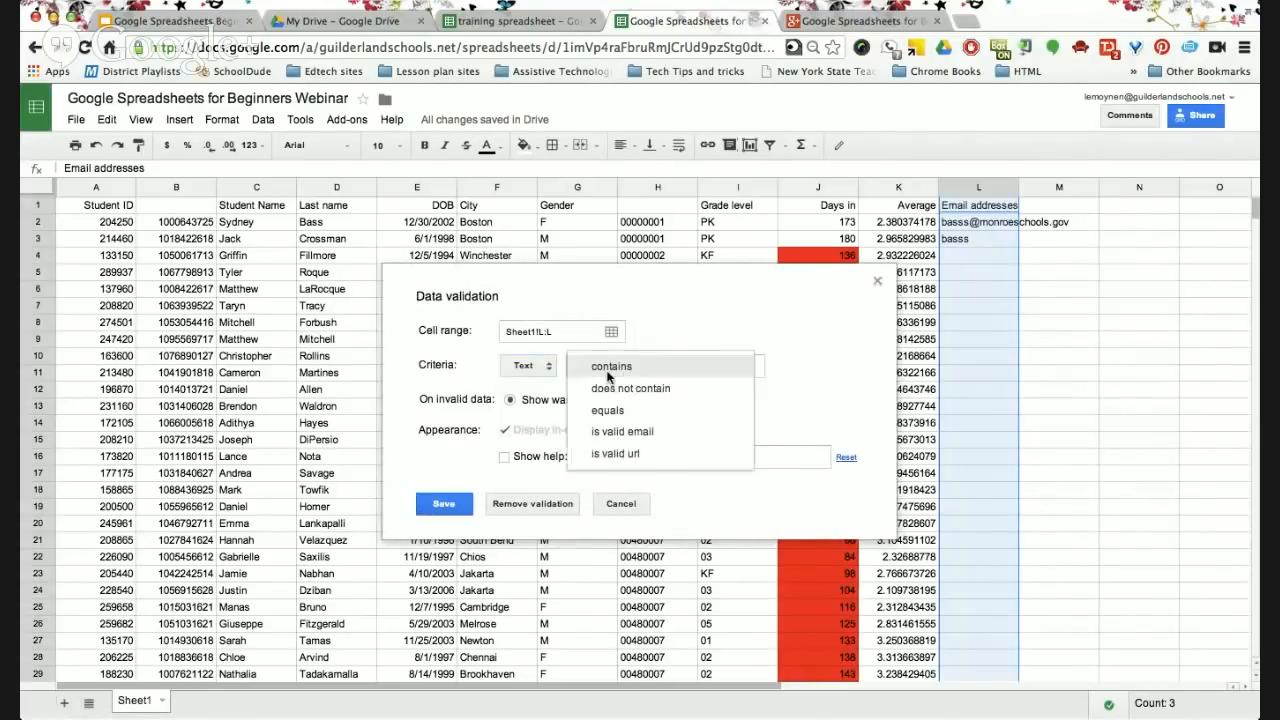
left_click(662, 435)
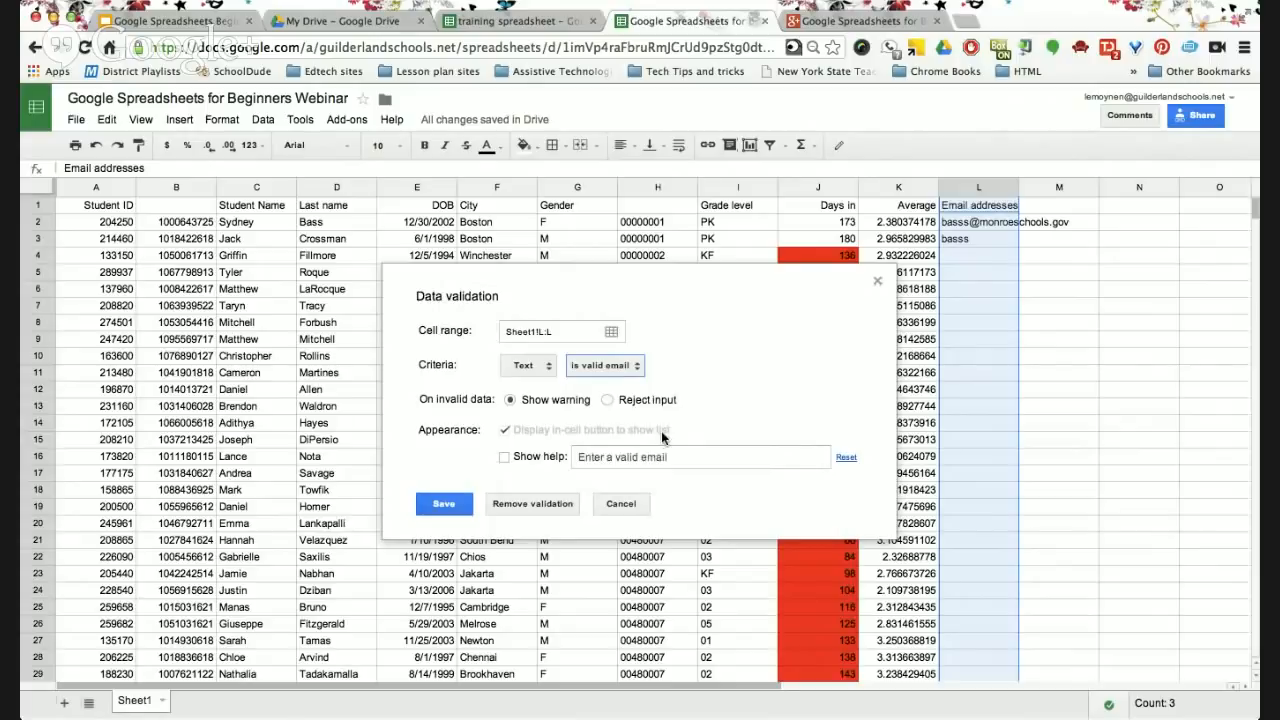
left_click(504, 457)
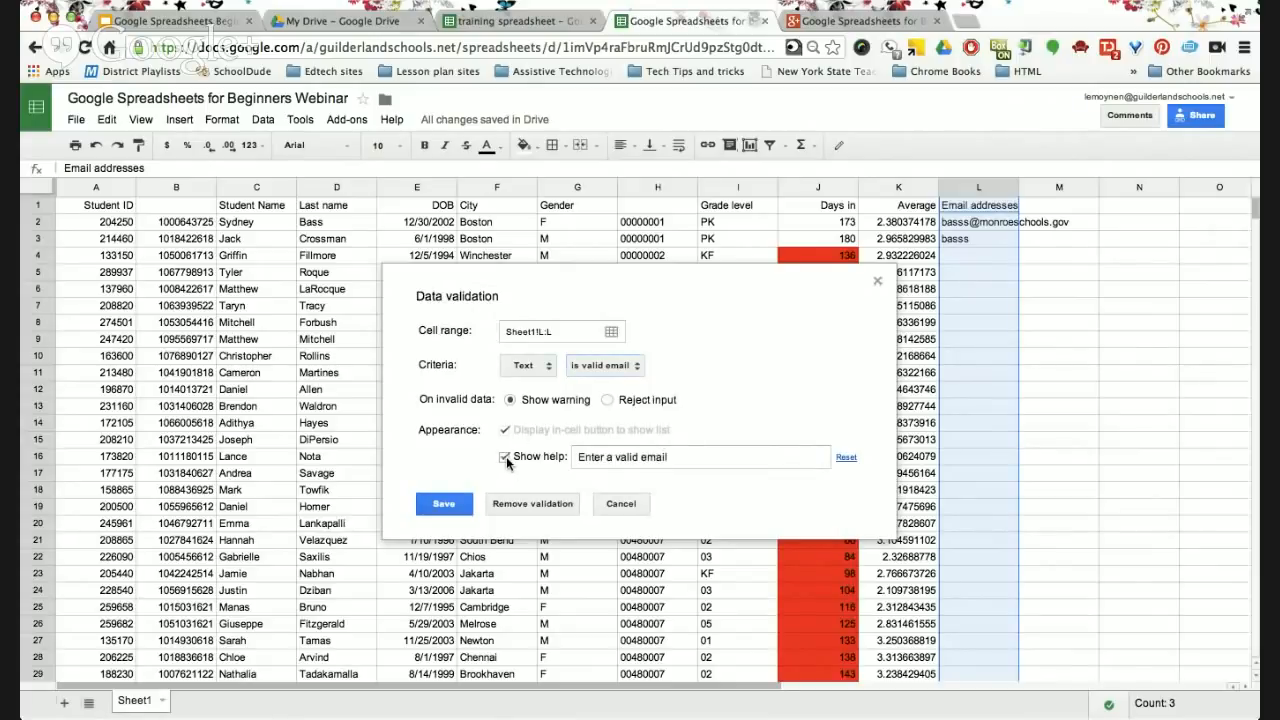
left_click(685, 452)
type("with the")
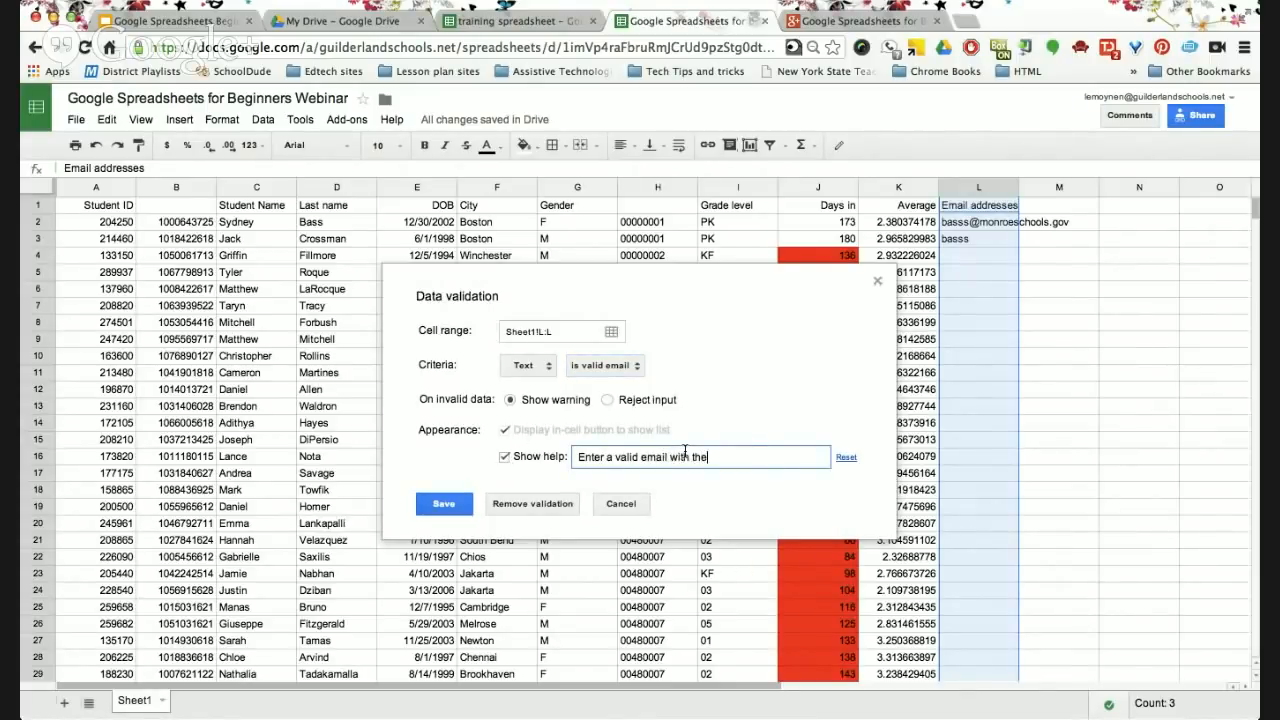
type(" @symbol")
left_click(443, 503)
- Check the validation warnings shown on cells L2 through L4
left_click(988, 250)
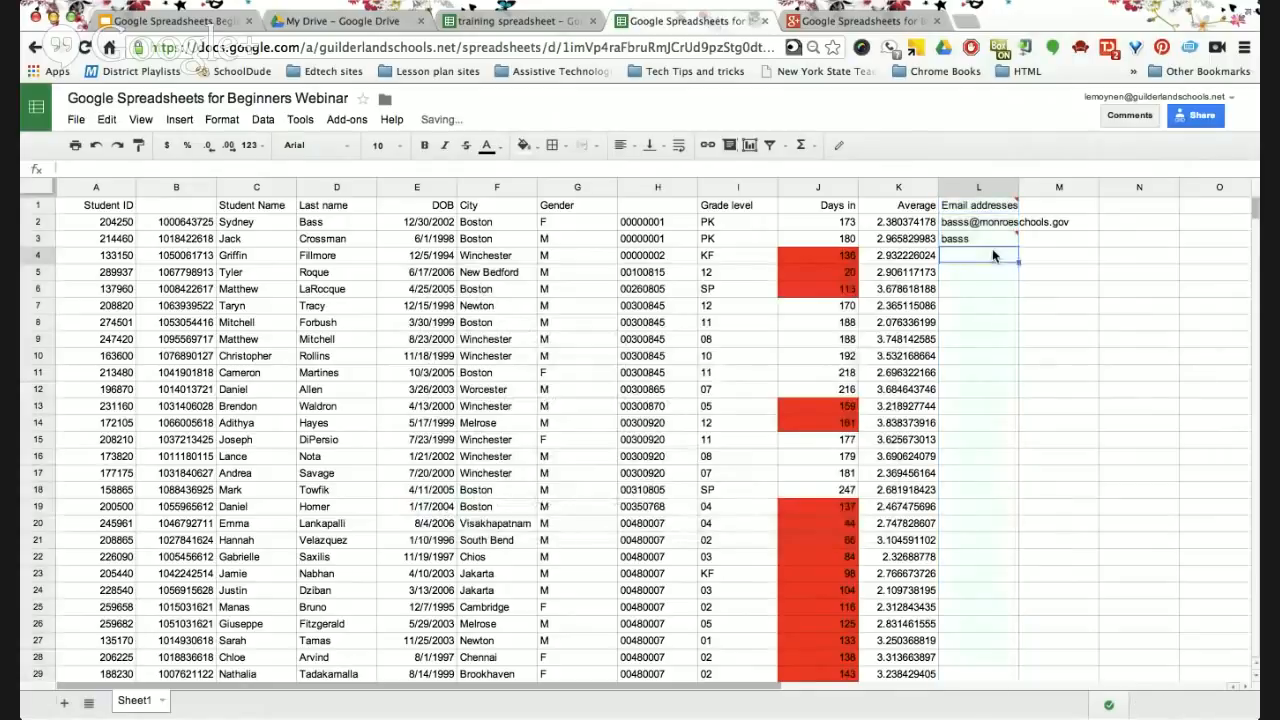
mouse_move(992, 244)
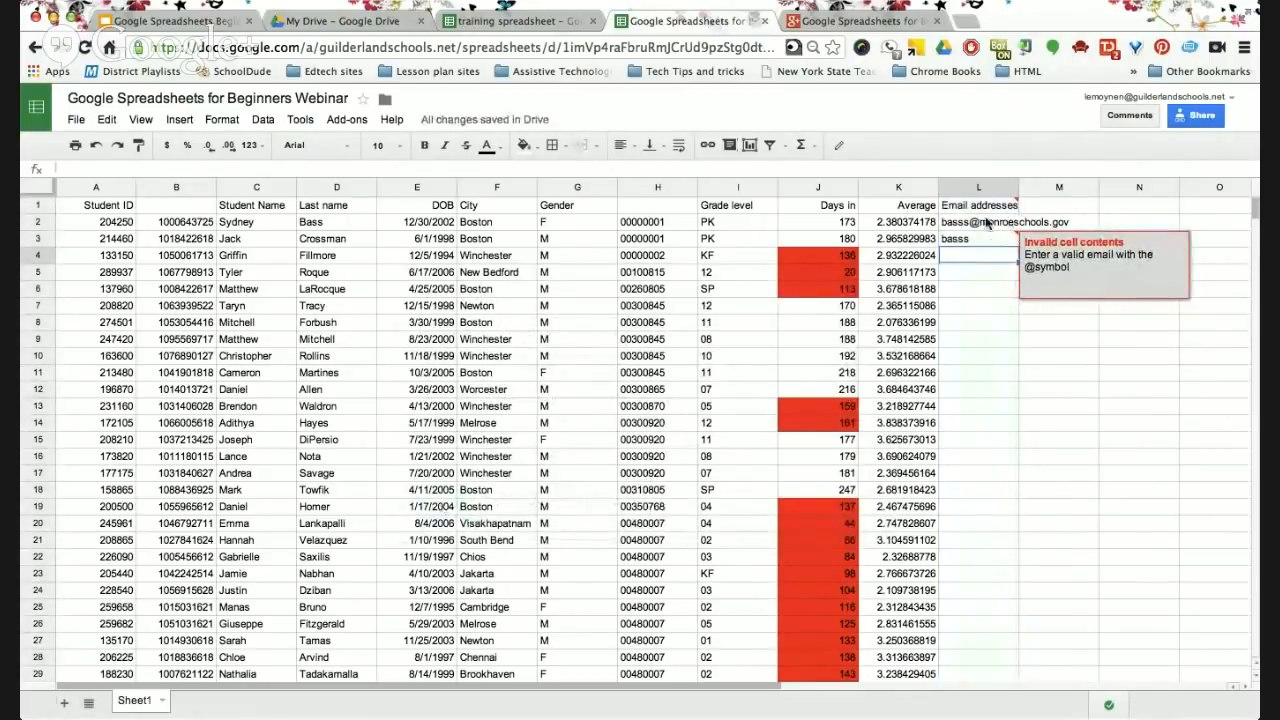
left_click(989, 225)
mouse_move(997, 226)
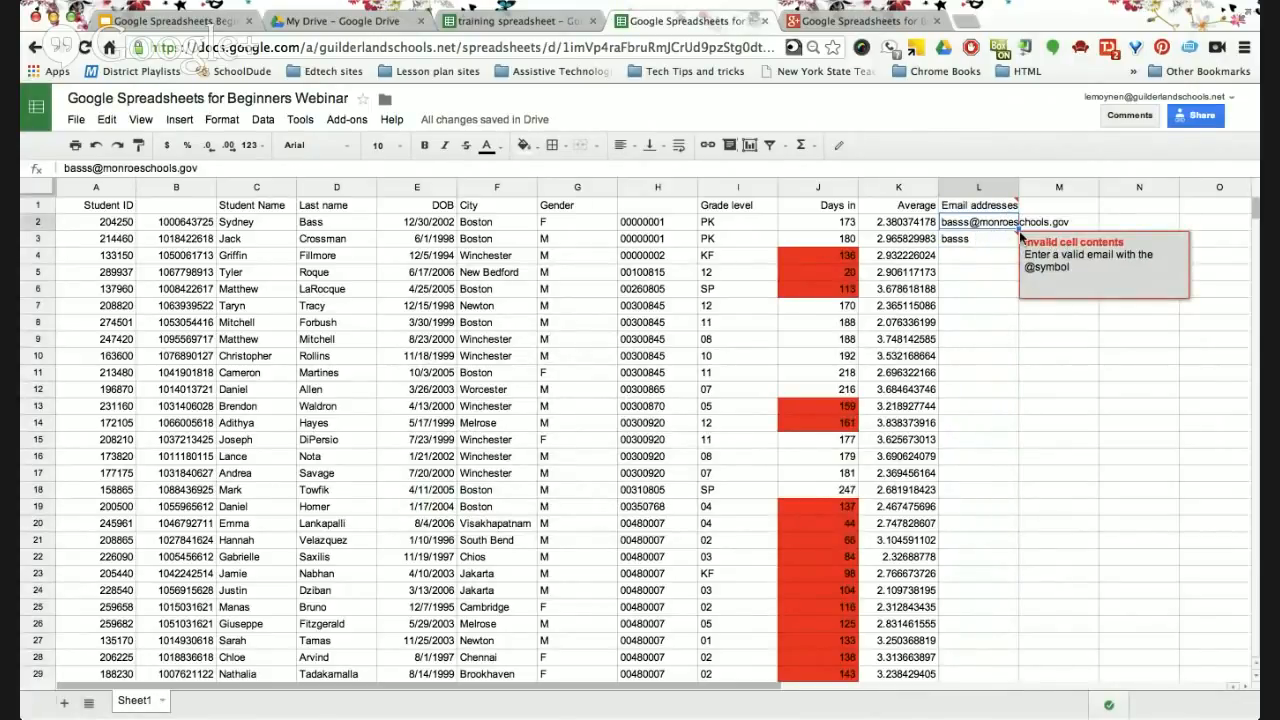
left_click(1004, 262)
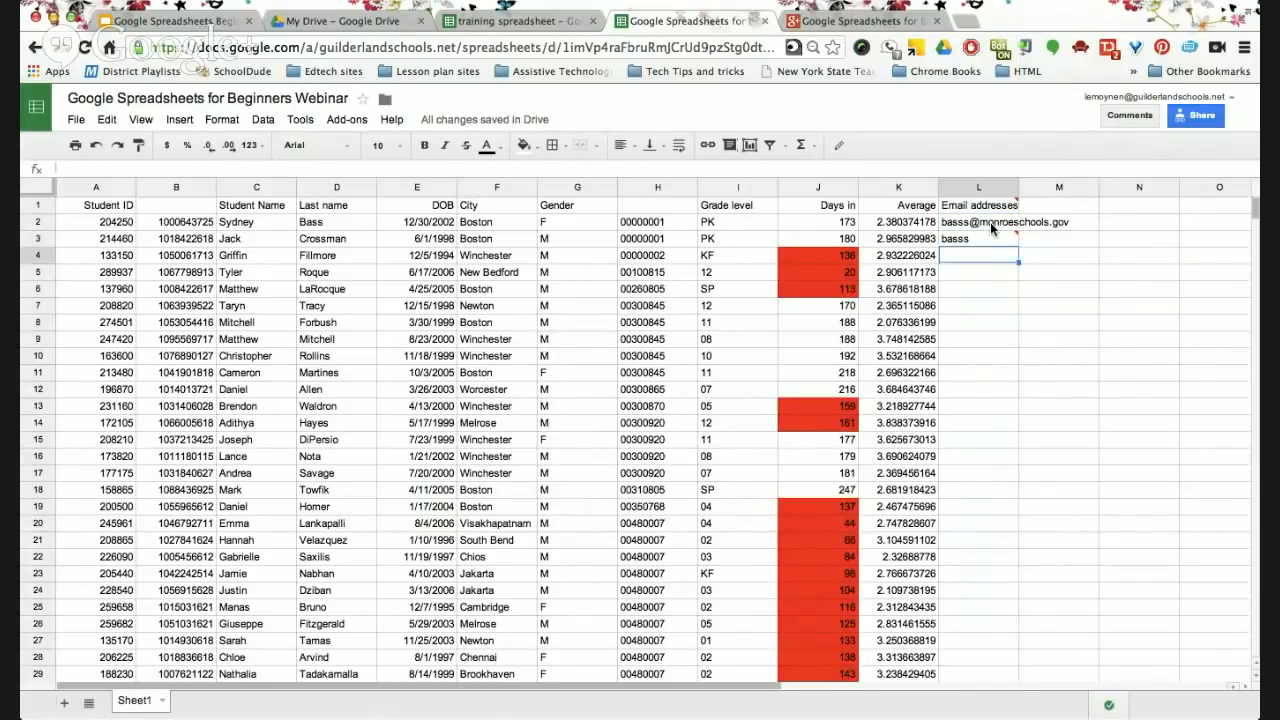
mouse_move(1007, 207)
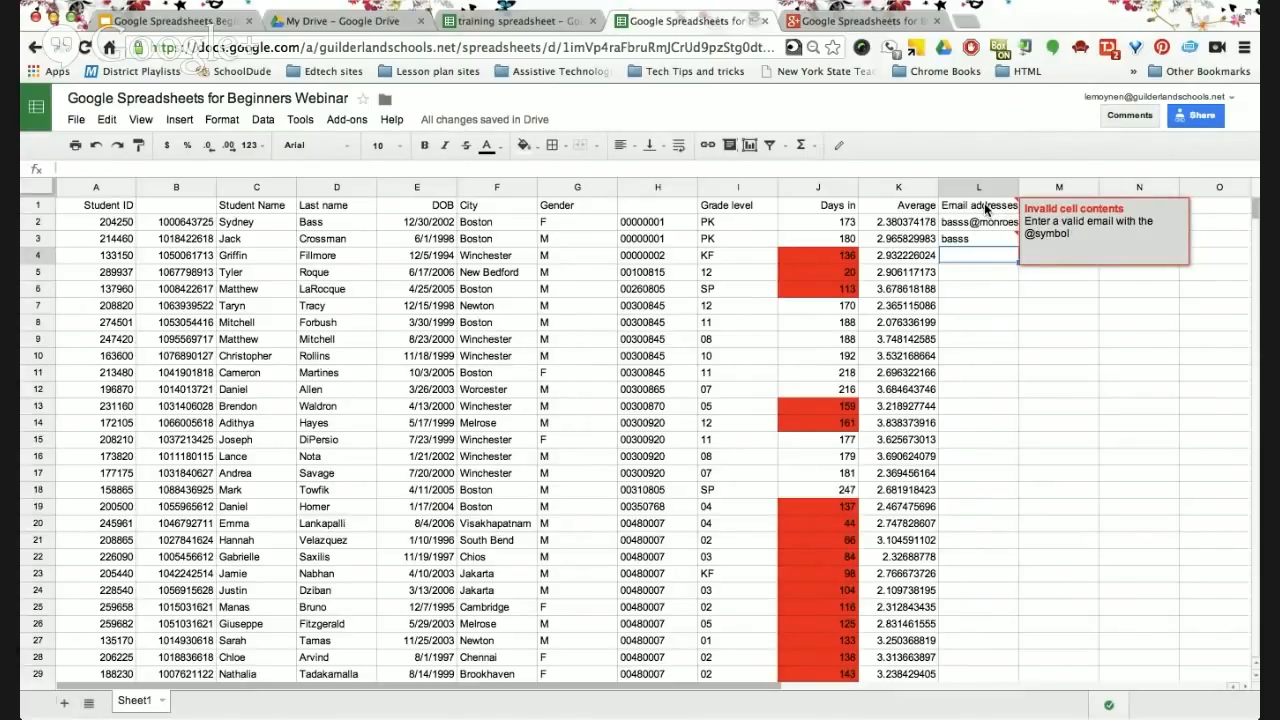
mouse_move(1015, 243)
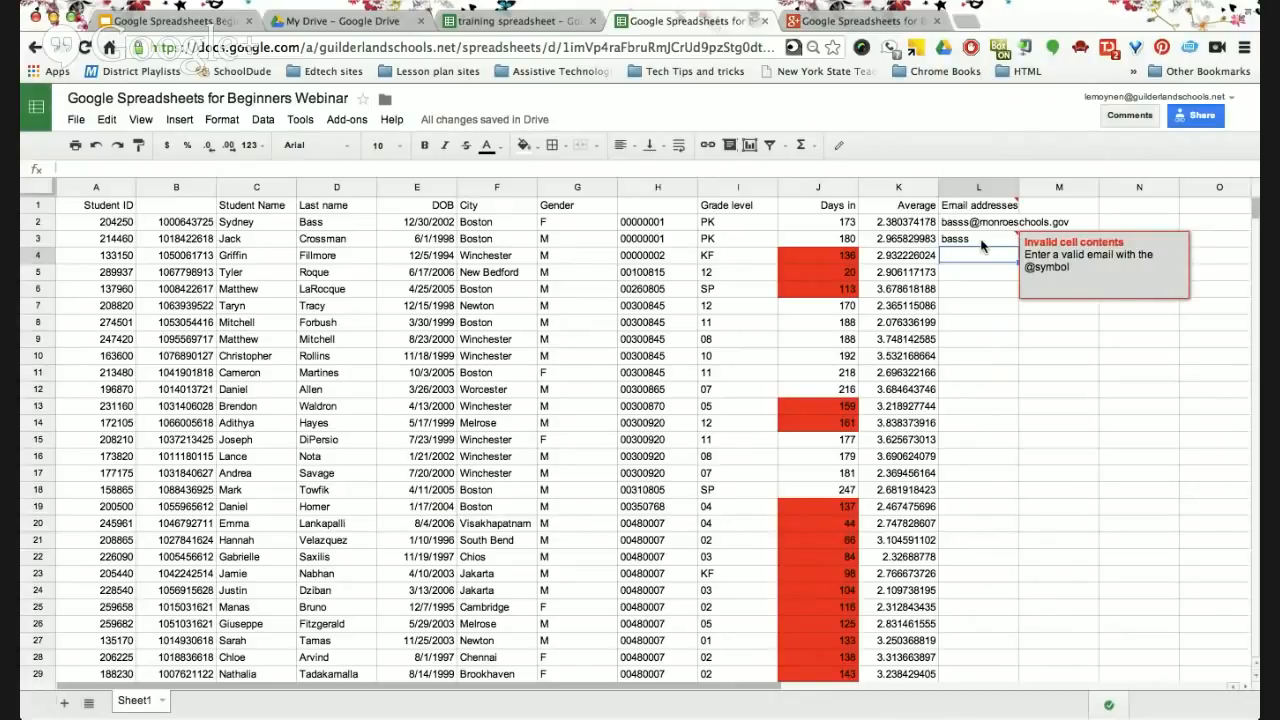
- Complete L3 by adding '@' and accepting the suggested school email address
left_click(981, 246)
double_click(981, 246)
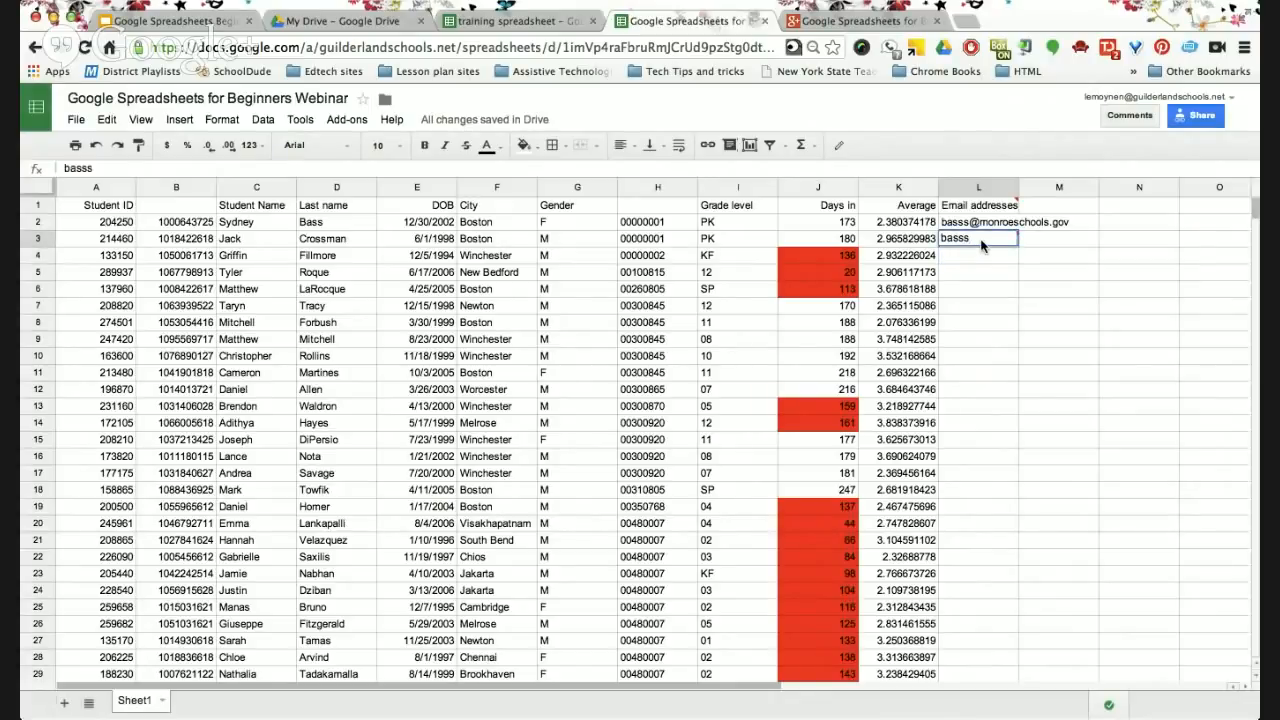
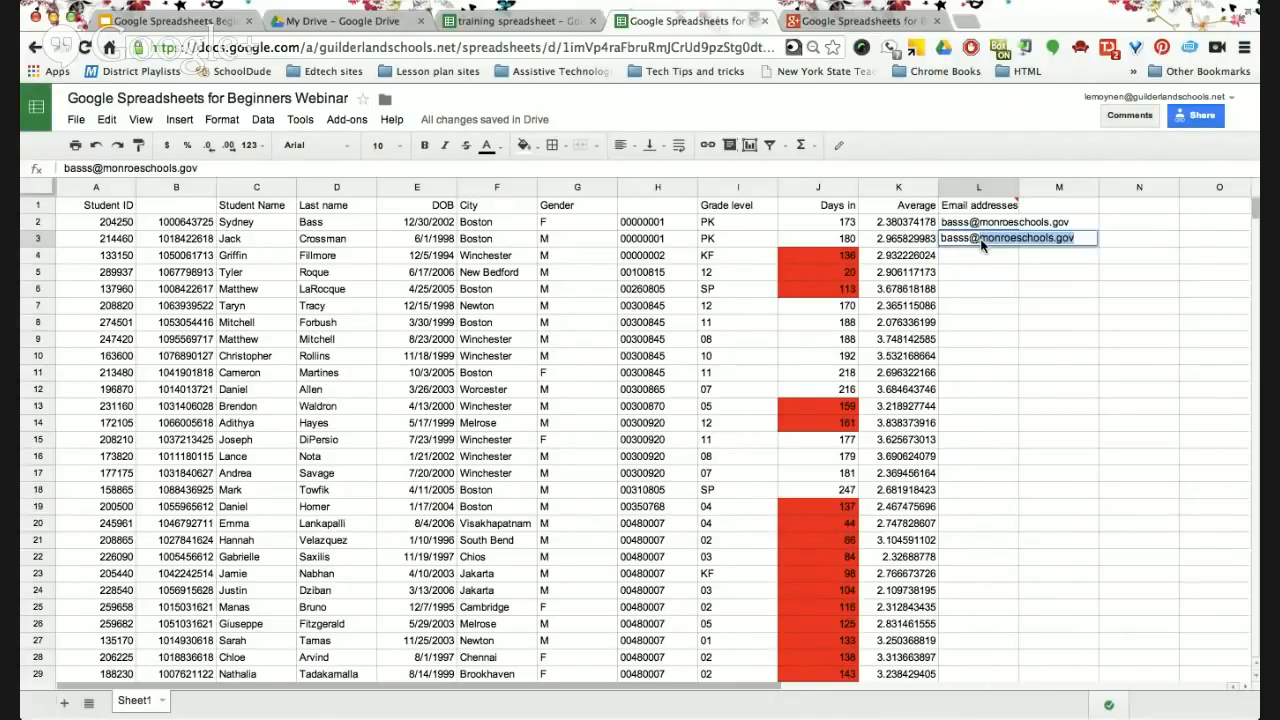
key("Return")
left_click(1026, 276)
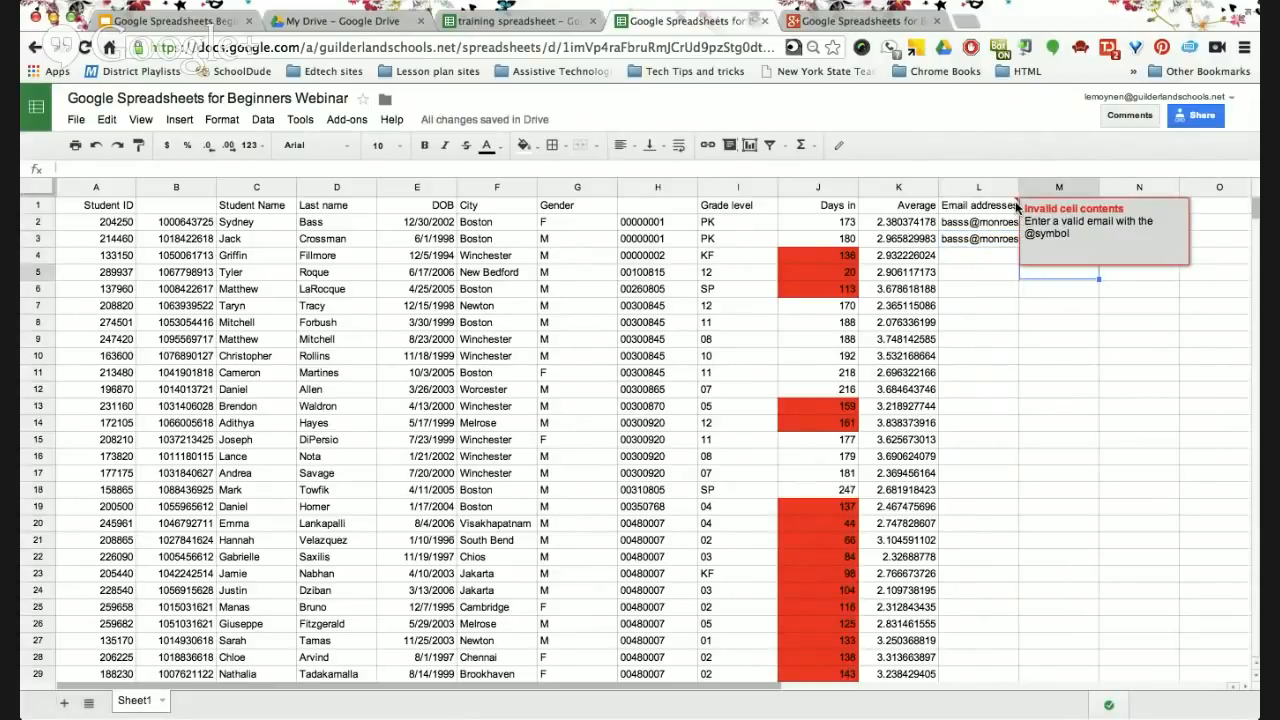
left_click(984, 306)
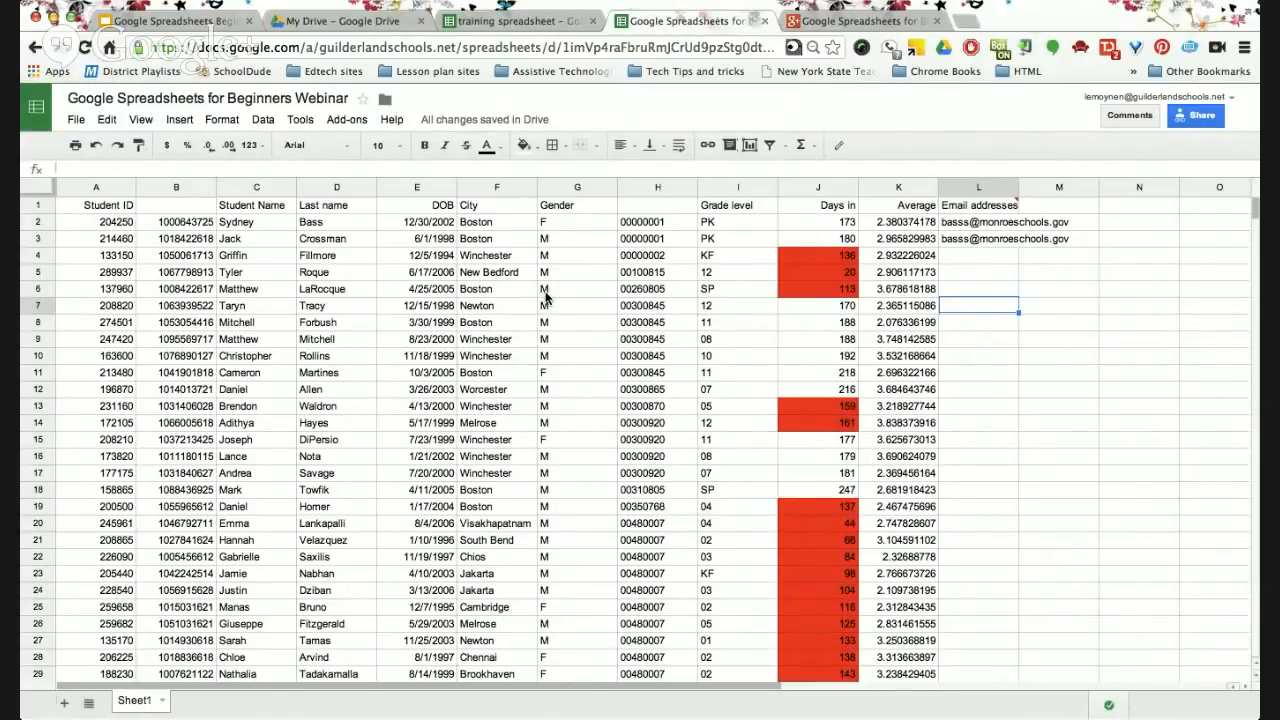
- Add a notification rule emailing a daily digest on any changes, then return to the Automation slide
left_click(301, 121)
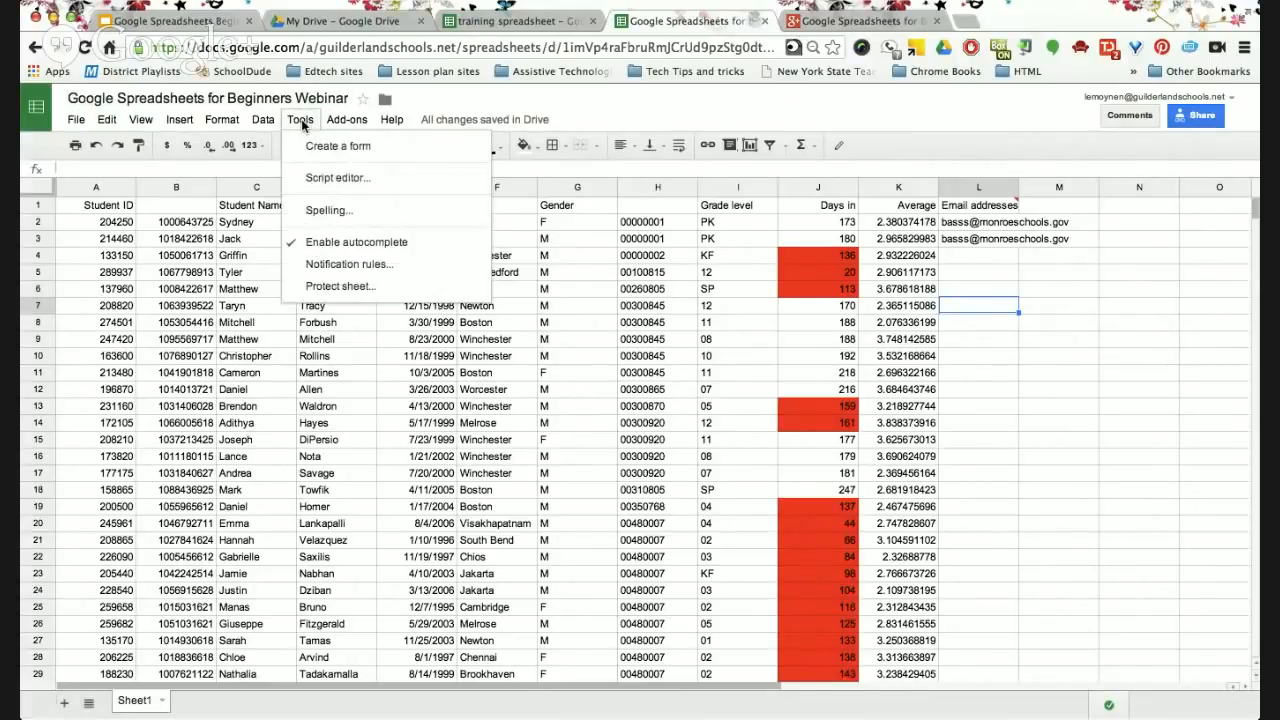
left_click(360, 267)
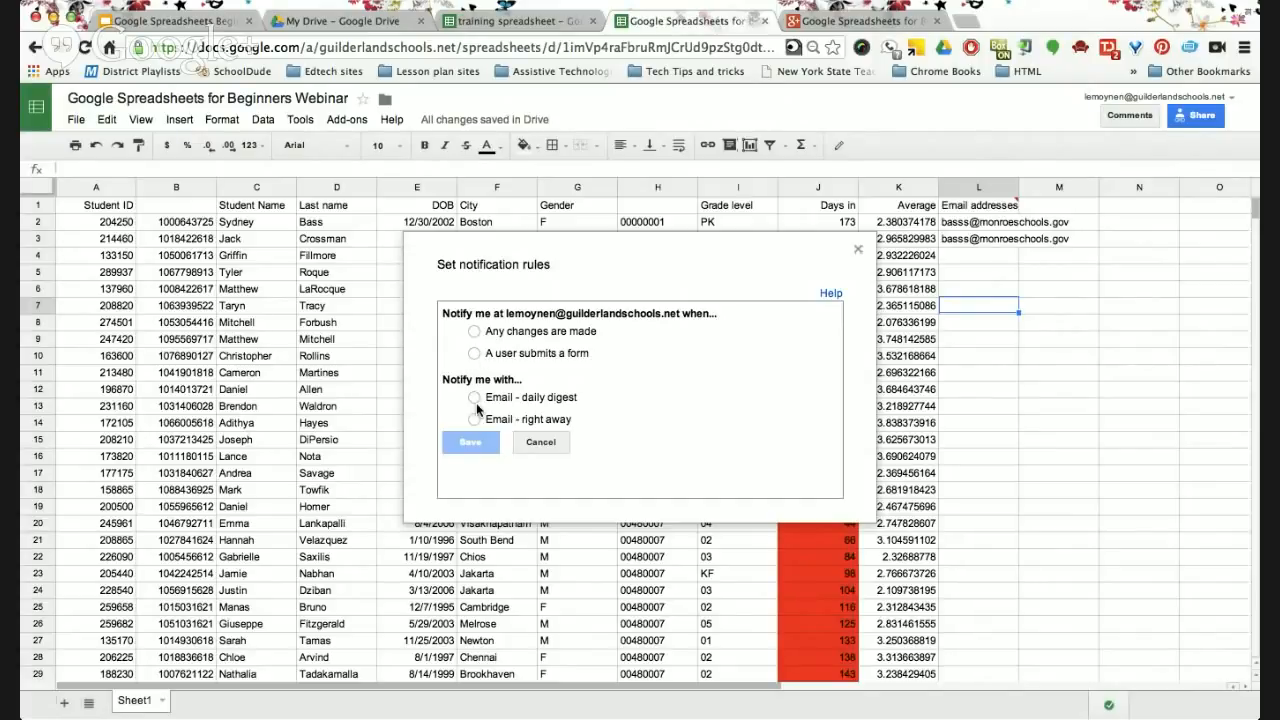
left_click(475, 333)
left_click(474, 398)
left_click(470, 443)
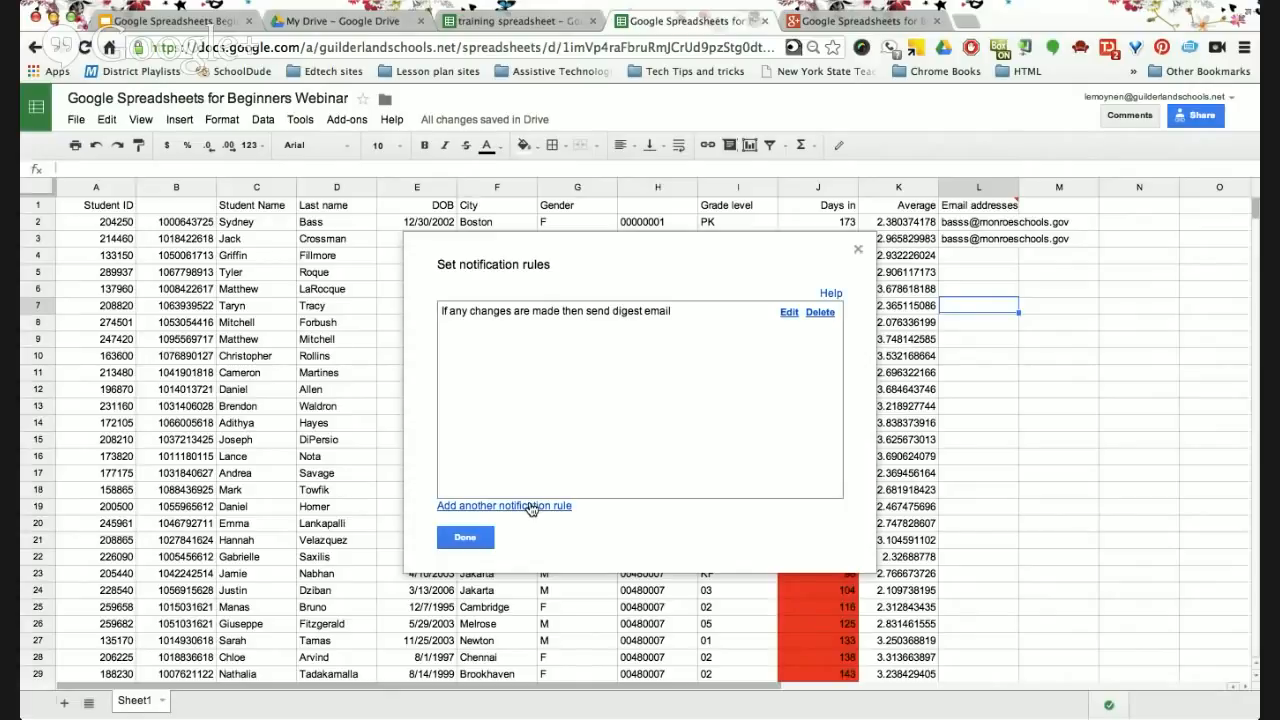
left_click(465, 539)
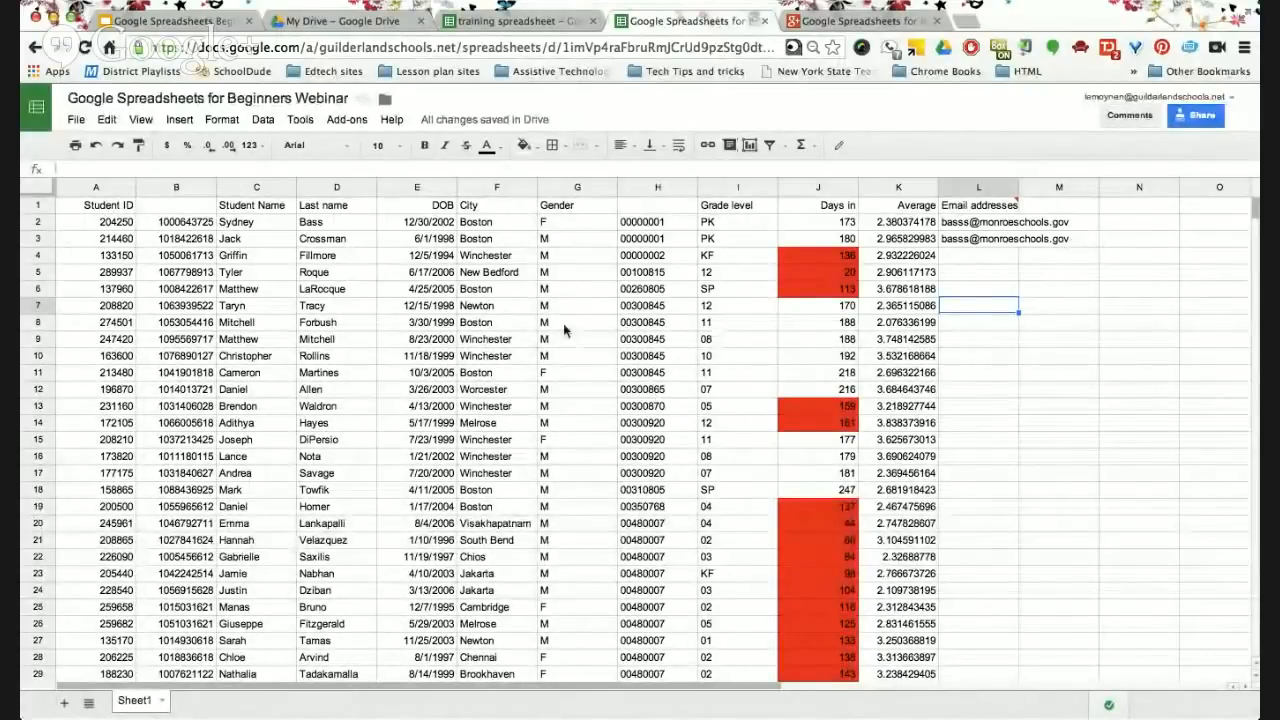
left_click(188, 26)
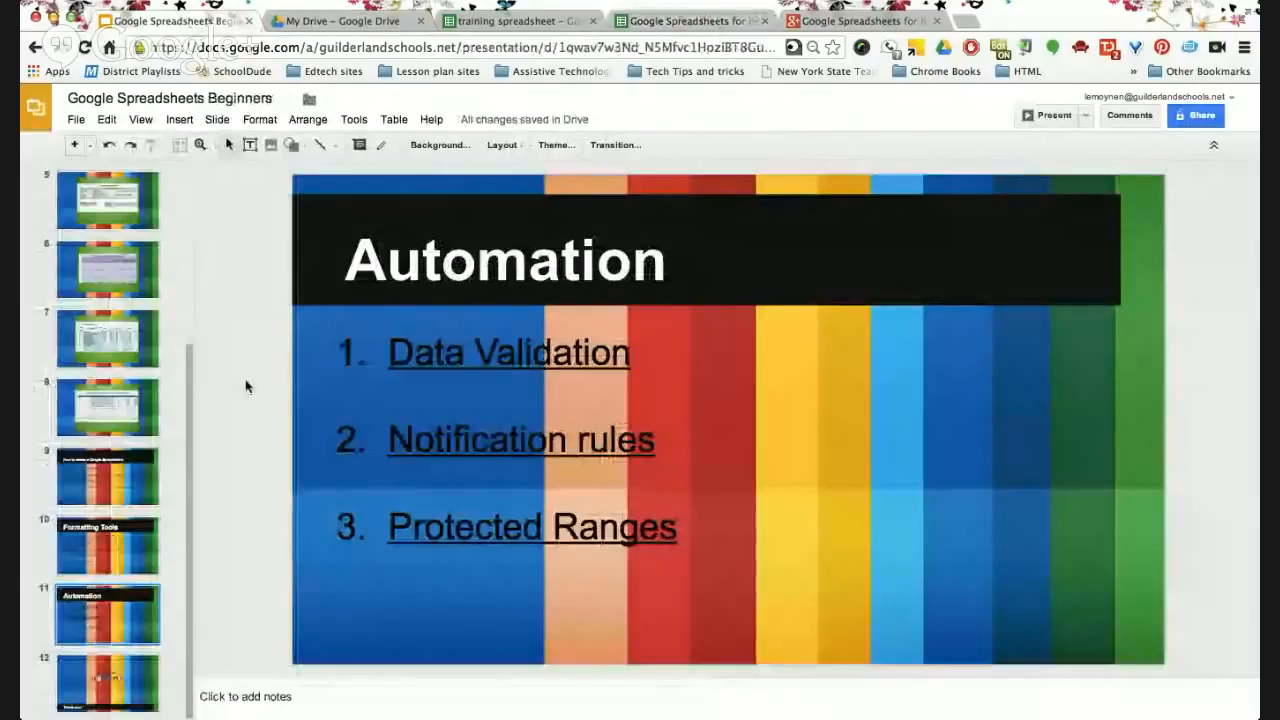